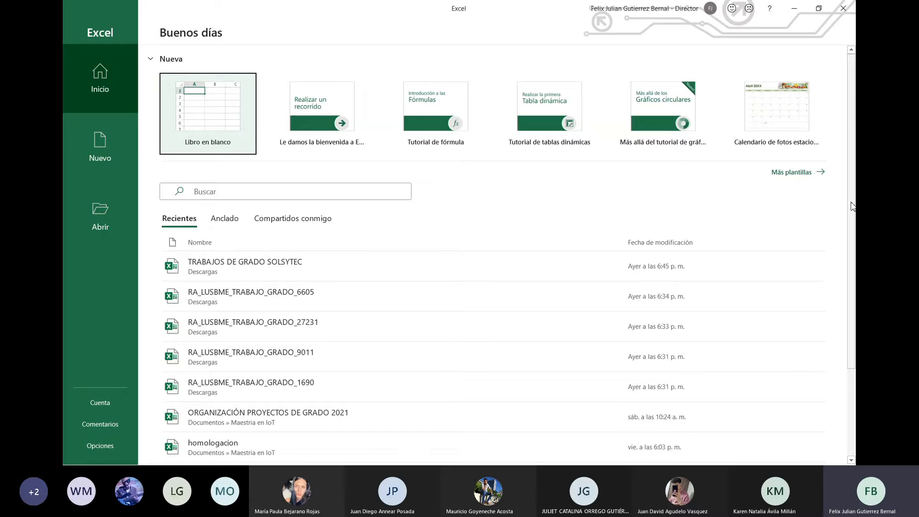
Step: Open the full recent workbooks list, browse it, peek at recent folders, and return to workbooks
scroll(837, 287, down, 3)
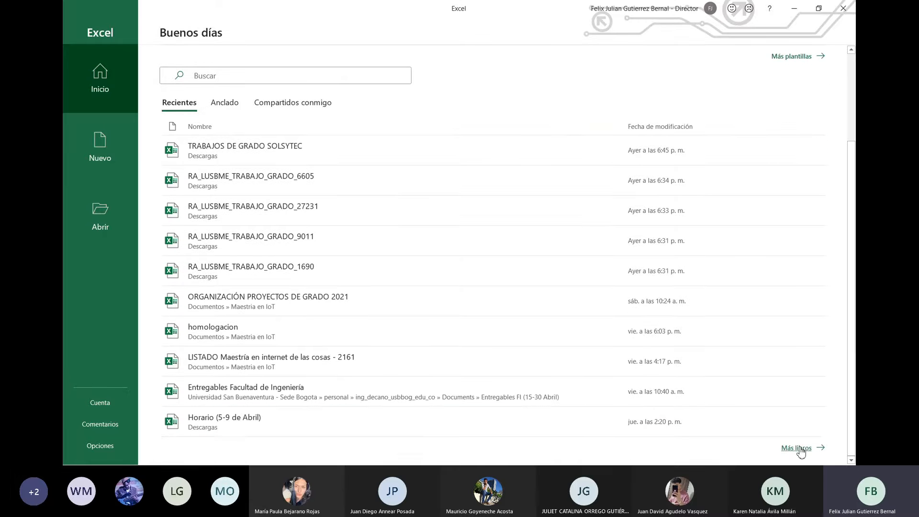
click(797, 448)
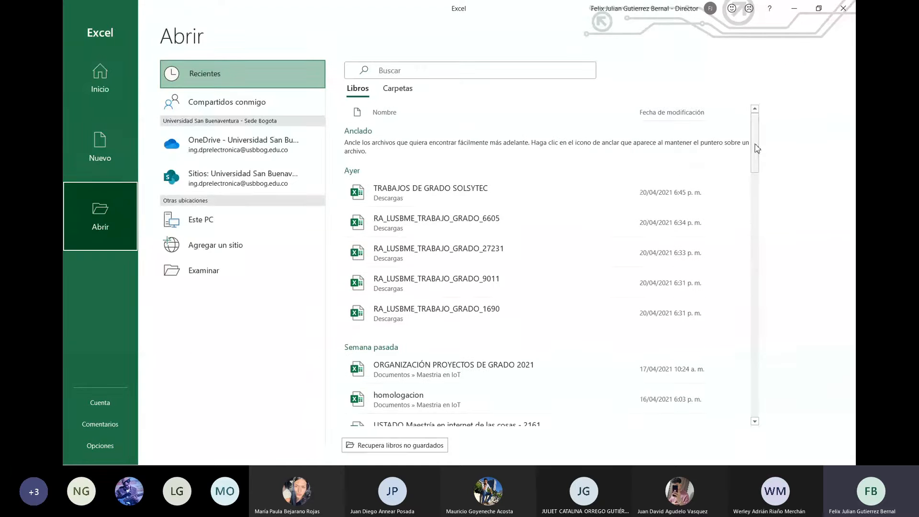
drag(755, 149, 751, 399)
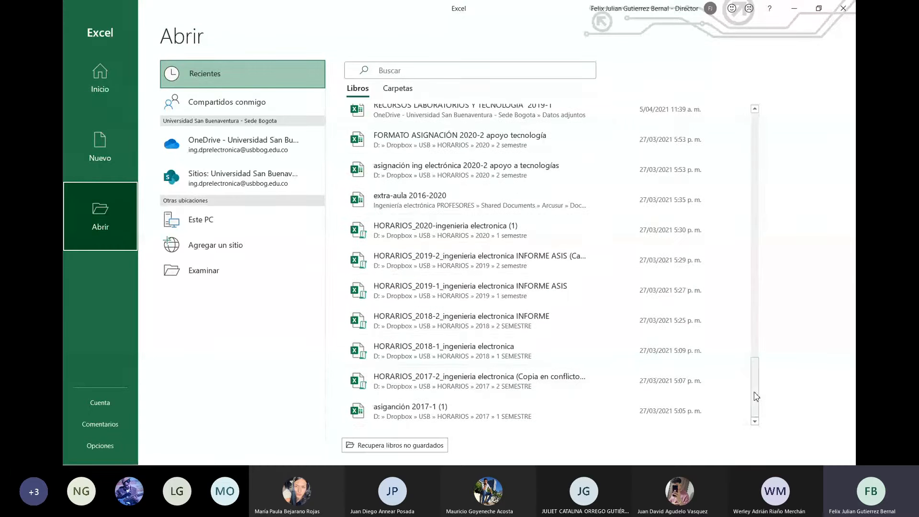
drag(755, 396, 733, 109)
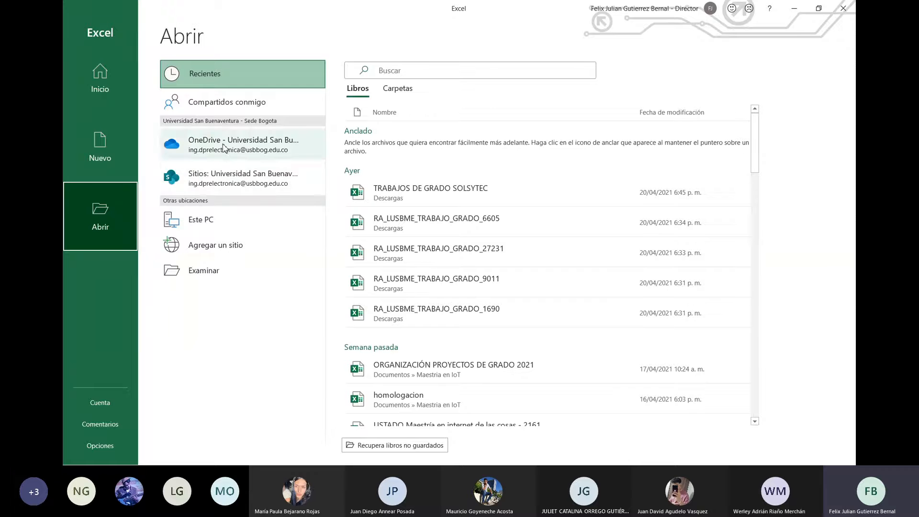
click(385, 90)
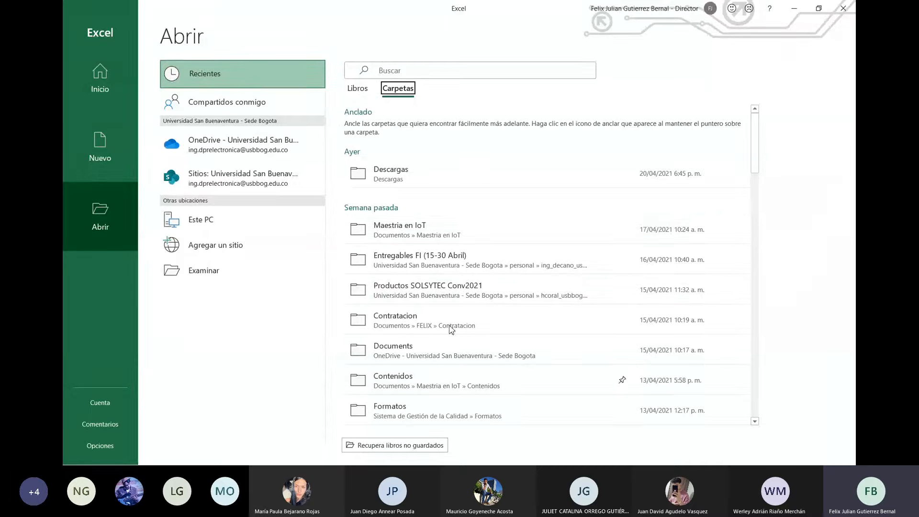
click(356, 89)
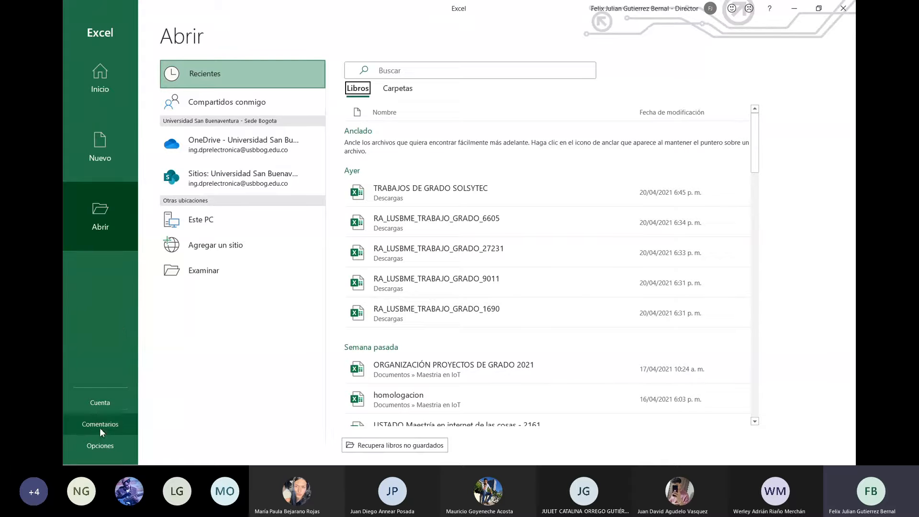
Step: Open Opciones de Excel on the General page, then move the dialog up-left and enlarge it
click(103, 445)
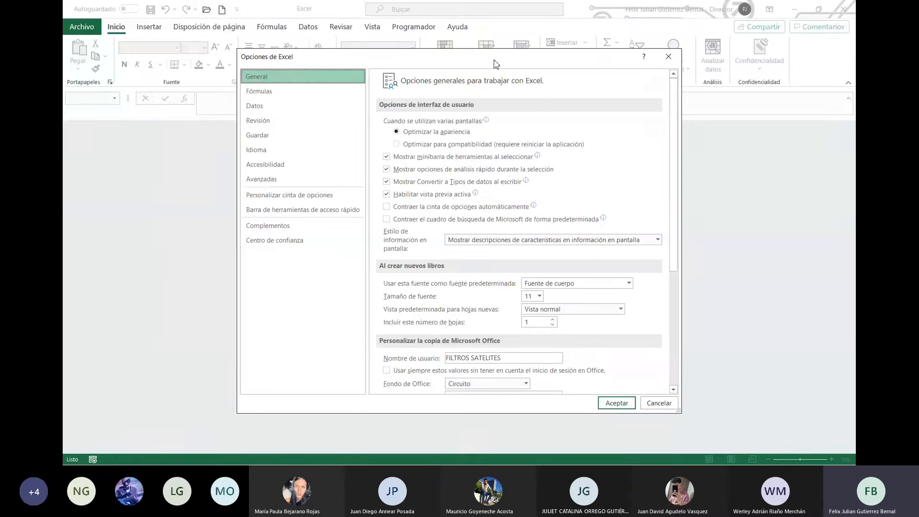
drag(494, 63, 392, 27)
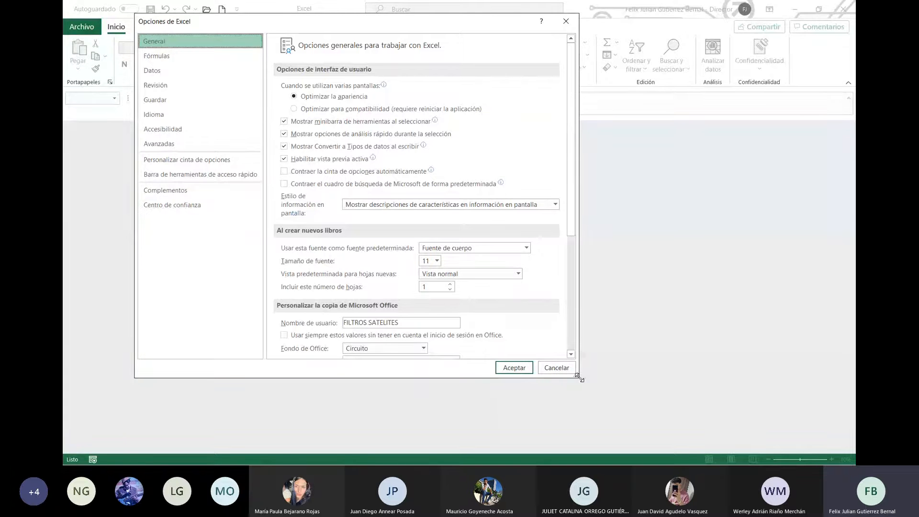
drag(580, 378, 822, 462)
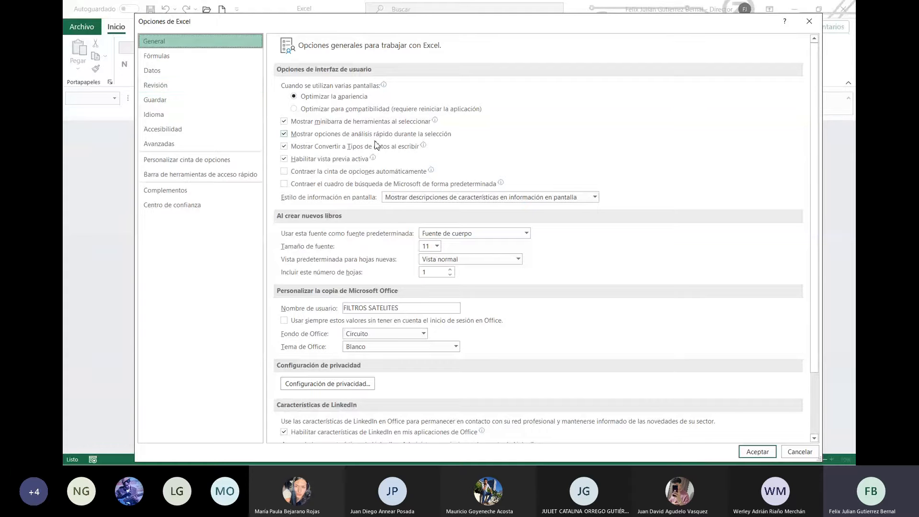
mouse_move(424, 150)
Step: Replace the Office user name with the presenter's full name, fixing a typo at the end
drag(418, 308, 326, 309)
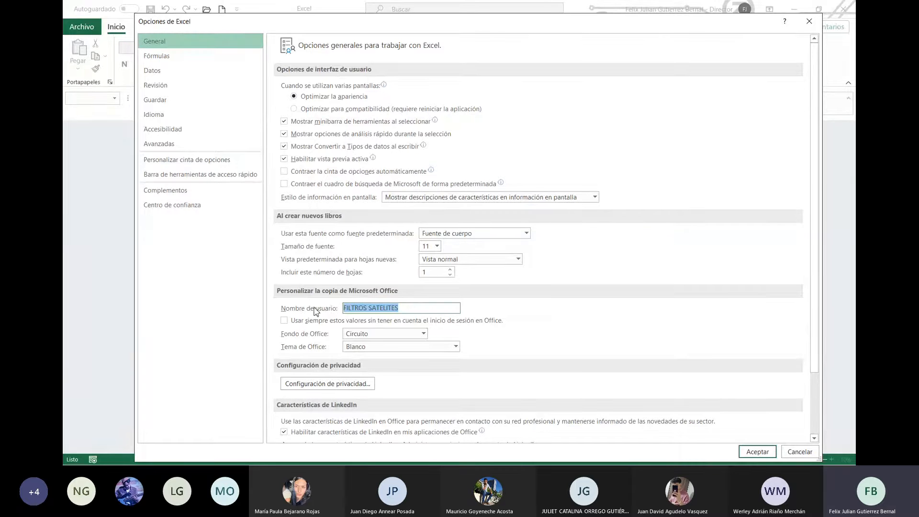
text(Féli)
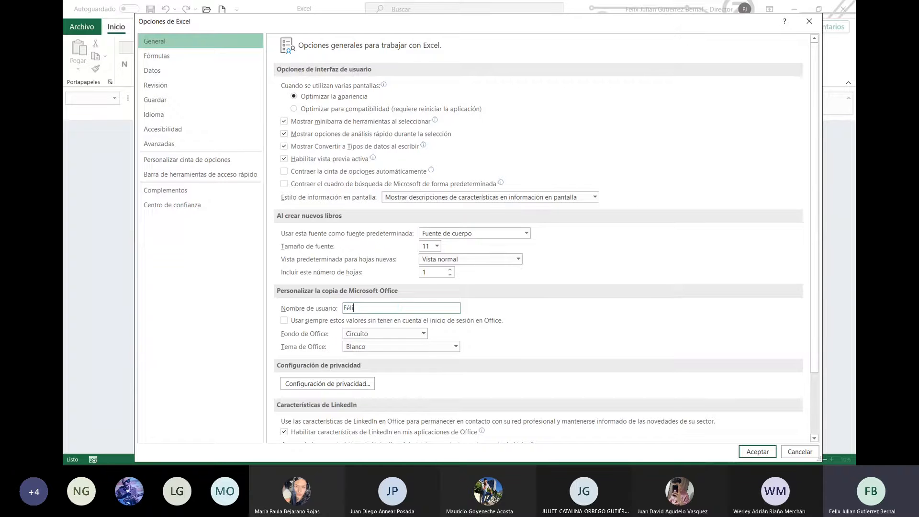
text(x Gutierre)
key(BackSpace)
key(BackSpace)
key(BackSpace)
key(BackSpace)
text(érrez)
Step: Keep Circuito as the Office background and Blanco as the Office theme
click(424, 333)
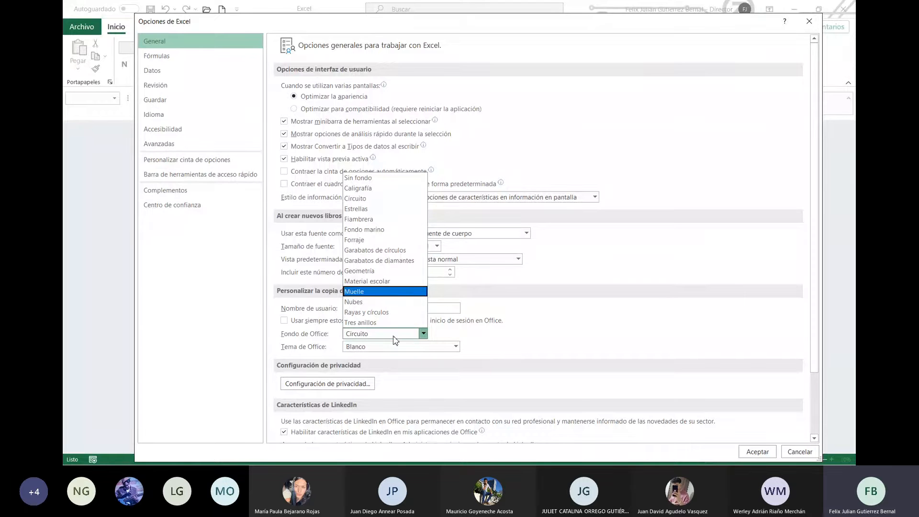
click(355, 198)
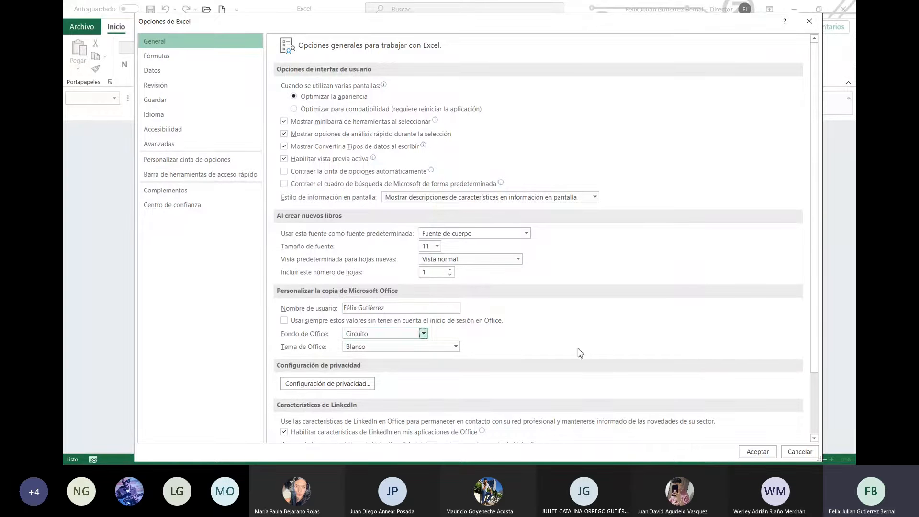
click(455, 349)
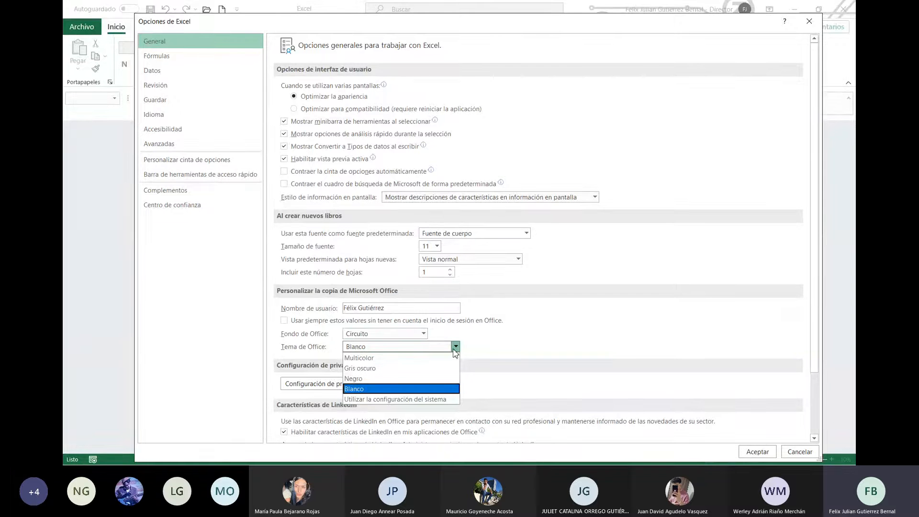
click(573, 320)
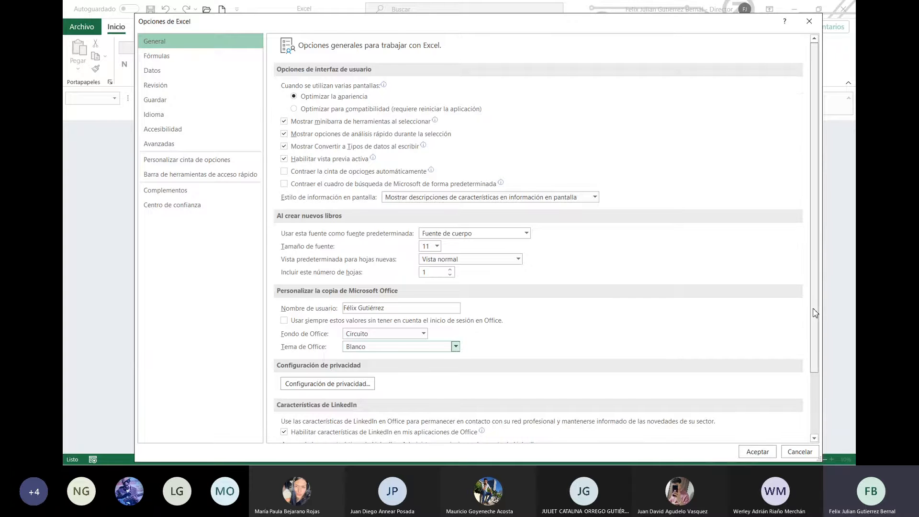
Step: Scroll through the General options, then switch to the Fórmulas calculation settings page
drag(817, 312, 816, 426)
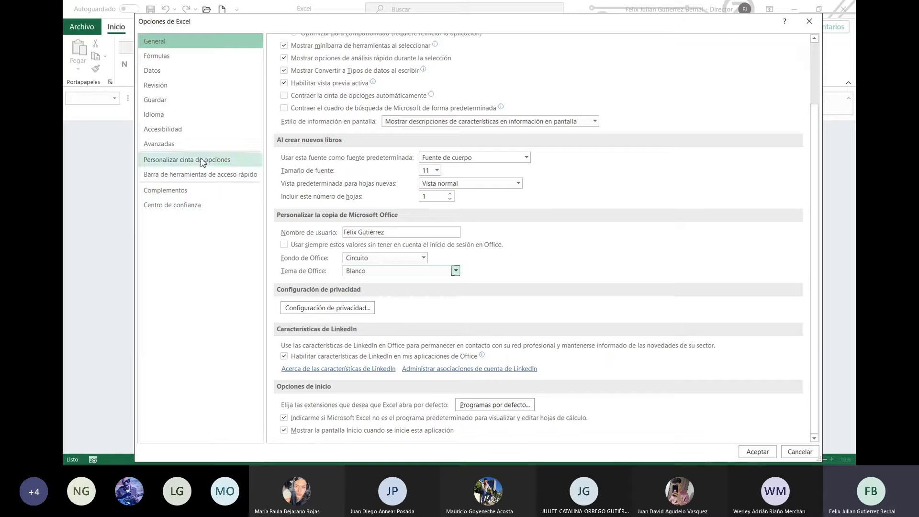
click(155, 59)
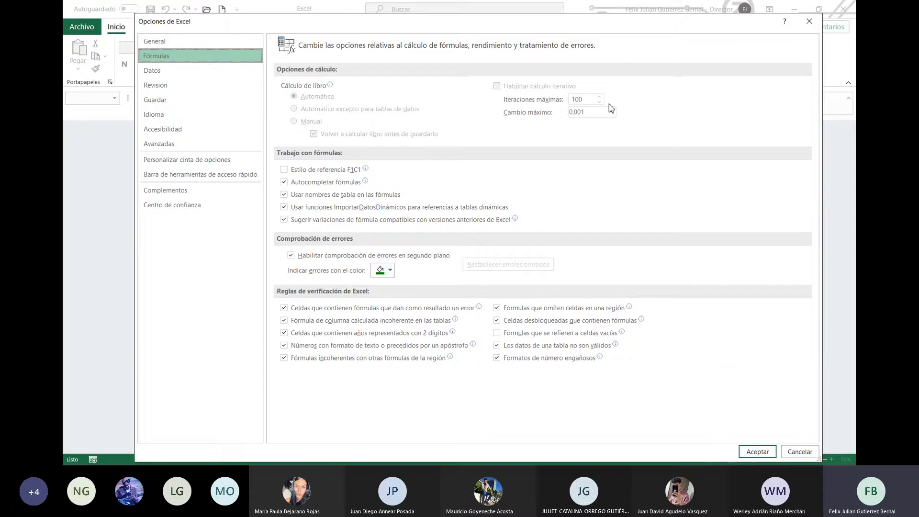
Step: Switch Opciones de Excel to the Datos page
click(189, 77)
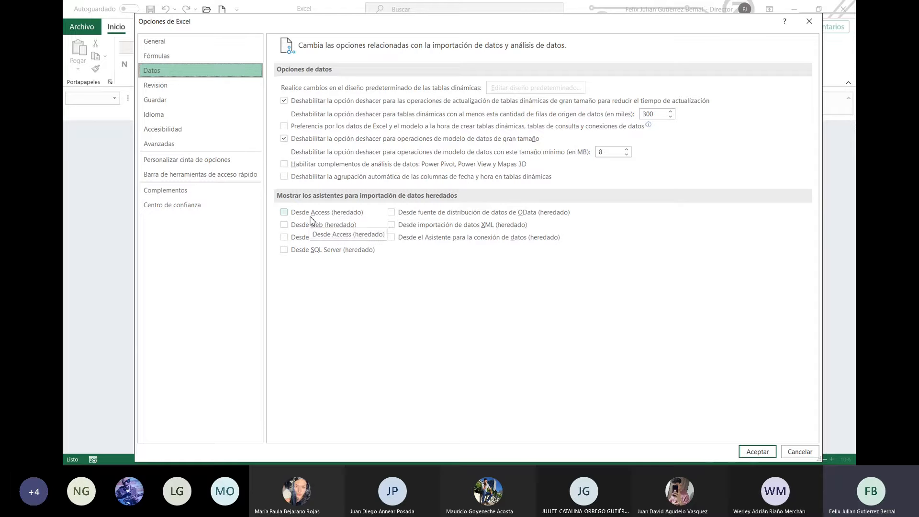
Step: View the Revisión proofing page, then switch to the Guardar page
click(167, 89)
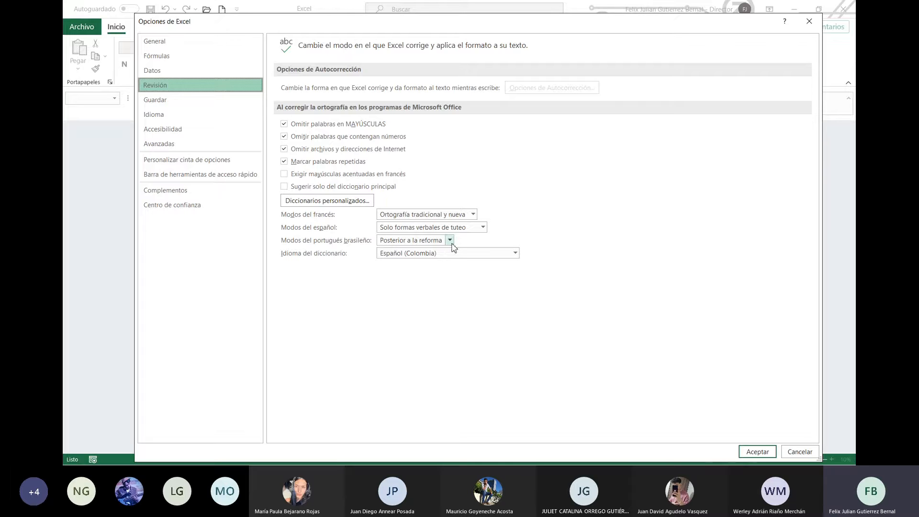
click(184, 108)
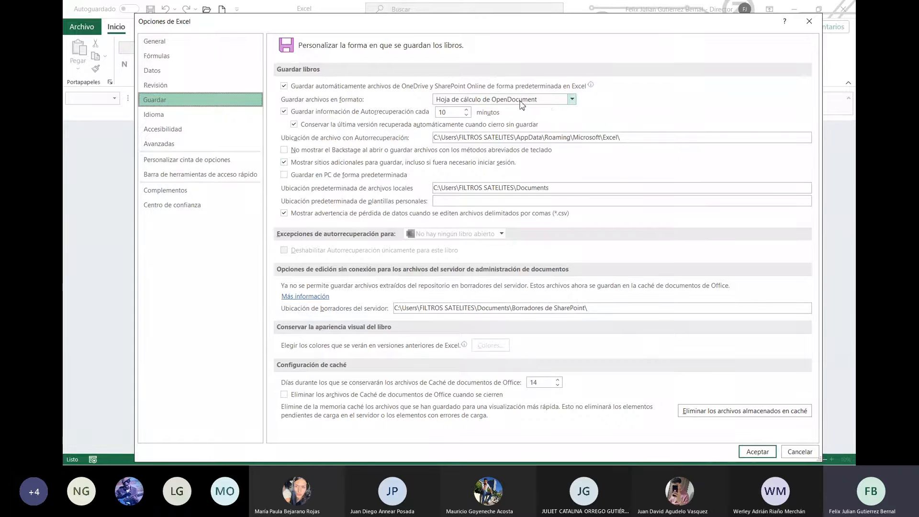
Step: Set Libro de Excel as the default save format and inspect the AutoRecovery file location path
click(548, 101)
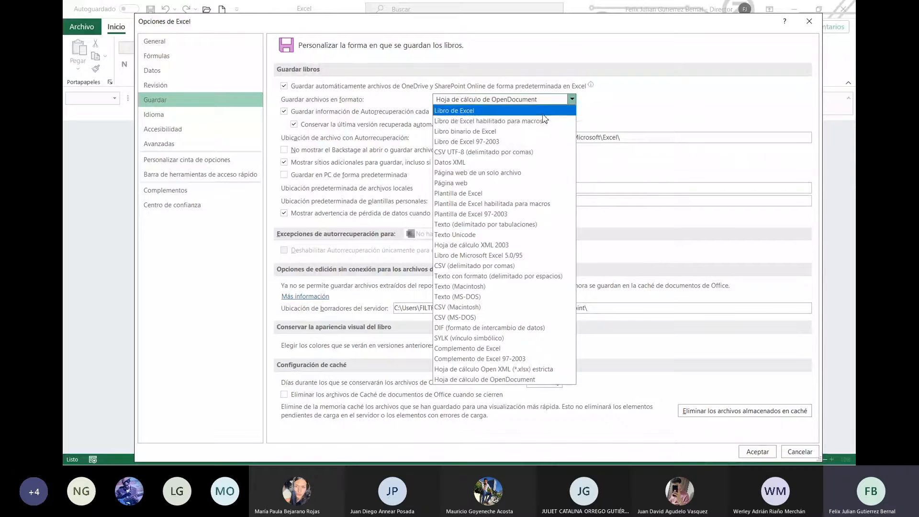
click(545, 112)
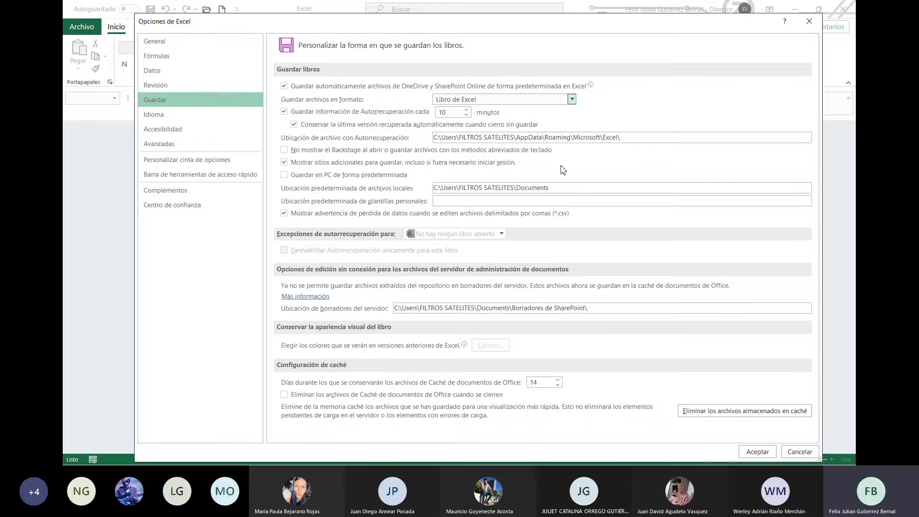
click(496, 138)
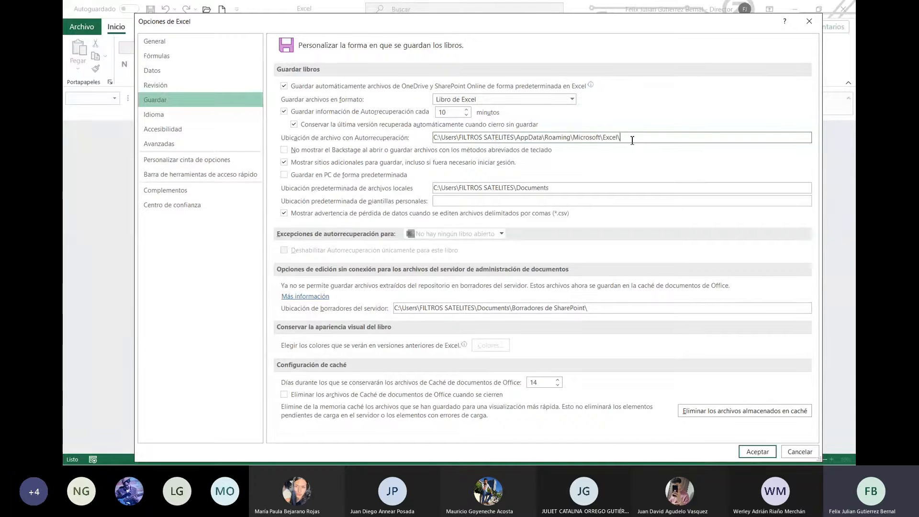
drag(632, 139, 426, 142)
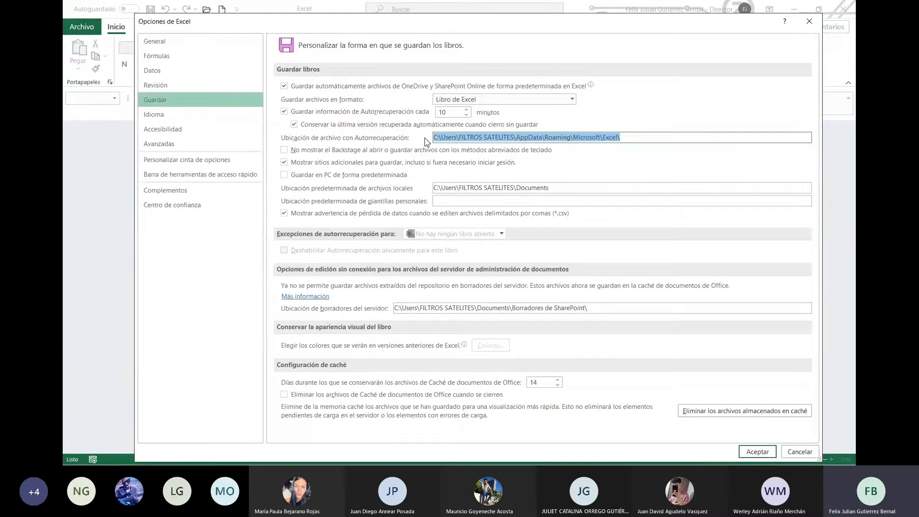
click(489, 138)
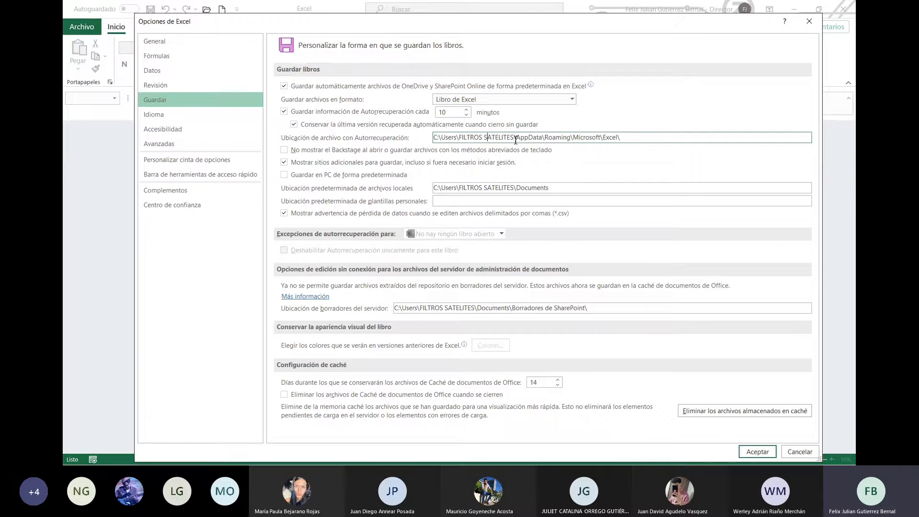
drag(515, 138, 461, 138)
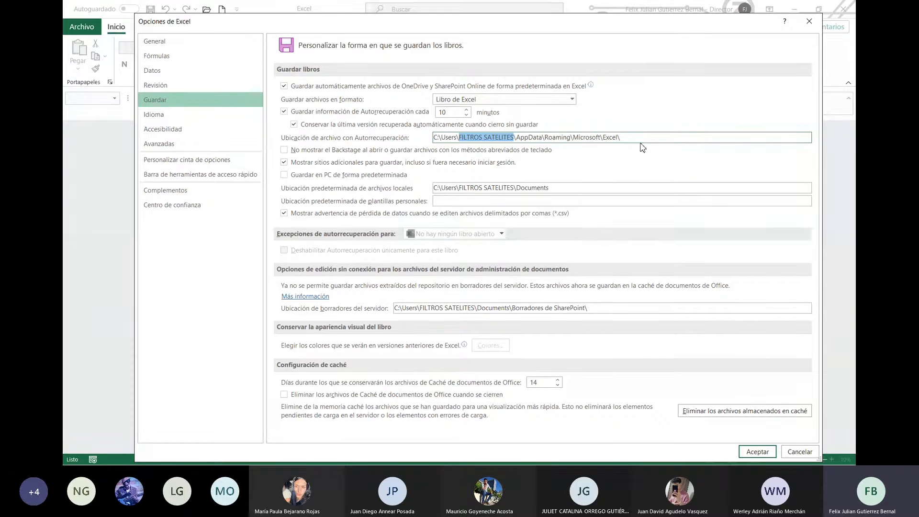
Step: Inspect the default local and server drafts location paths, then view the Idioma page
click(572, 189)
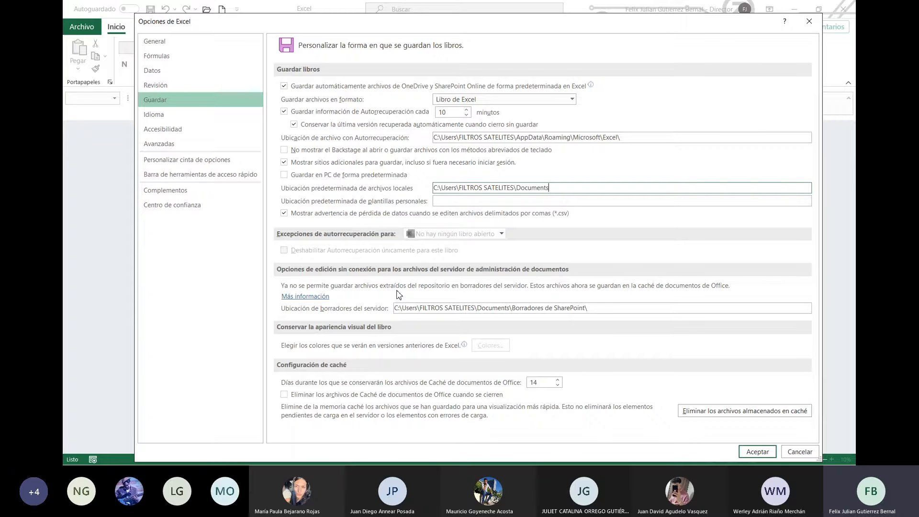
click(610, 309)
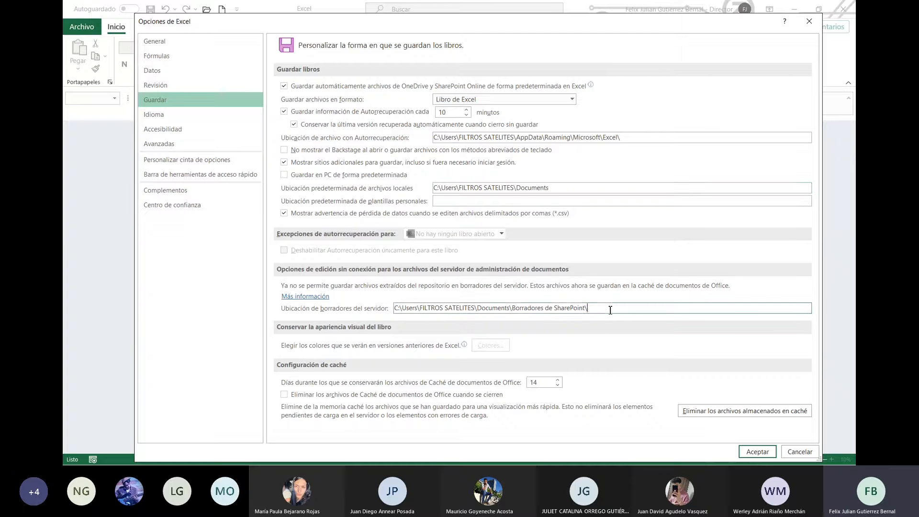
drag(611, 309, 391, 327)
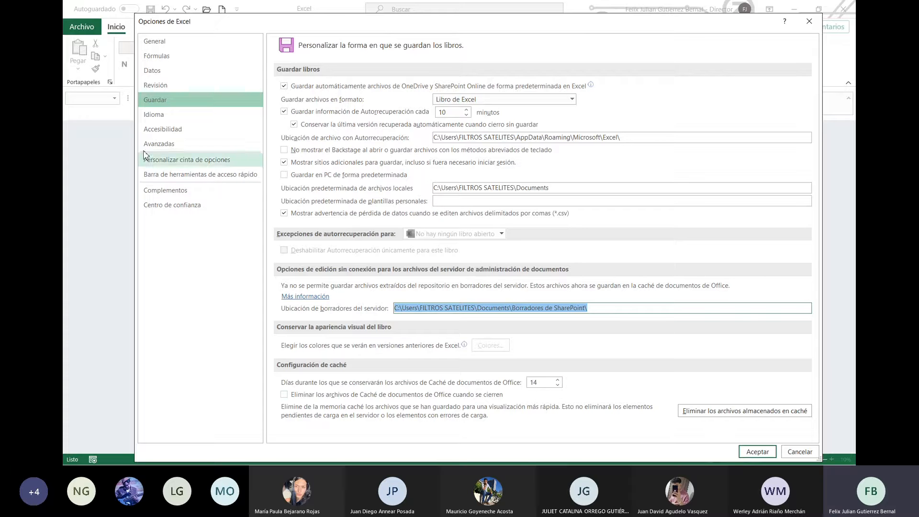
click(188, 119)
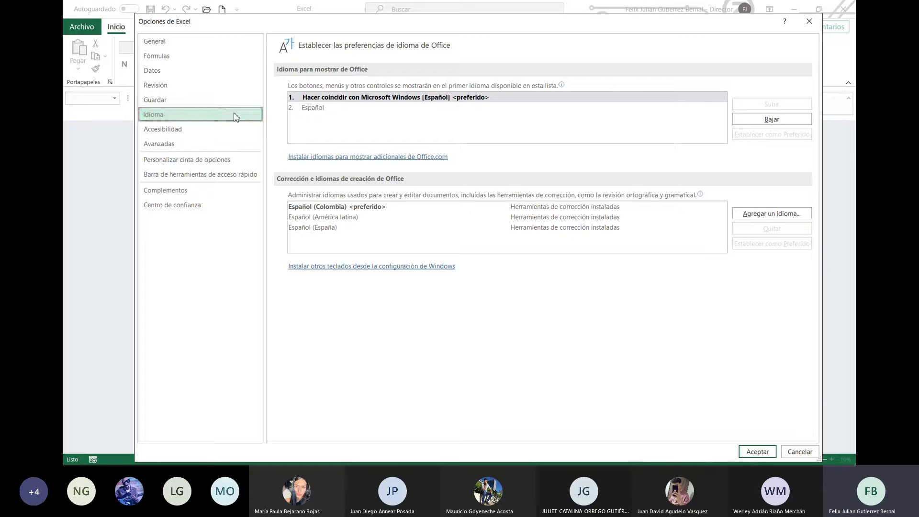
Step: Switch Opciones de Excel to the Accesibilidad page
click(178, 133)
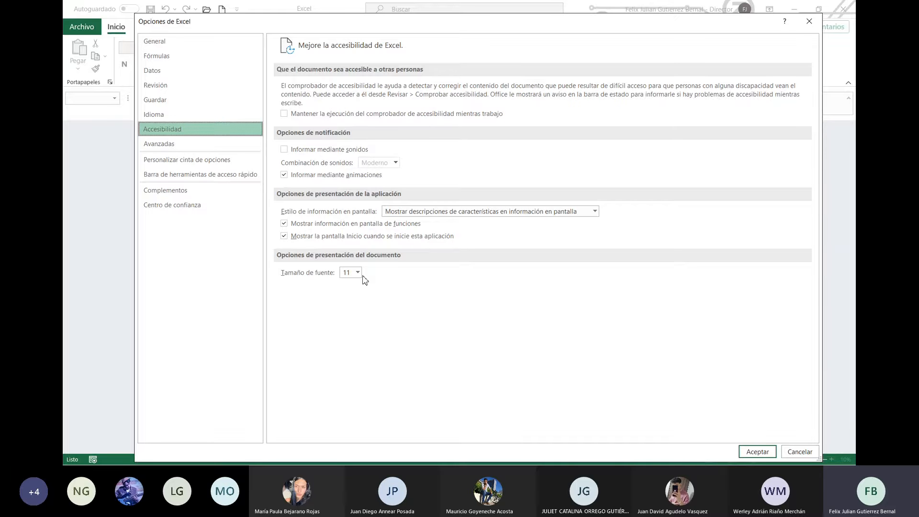
Step: Switch Opciones de Excel to the Avanzadas page
click(170, 146)
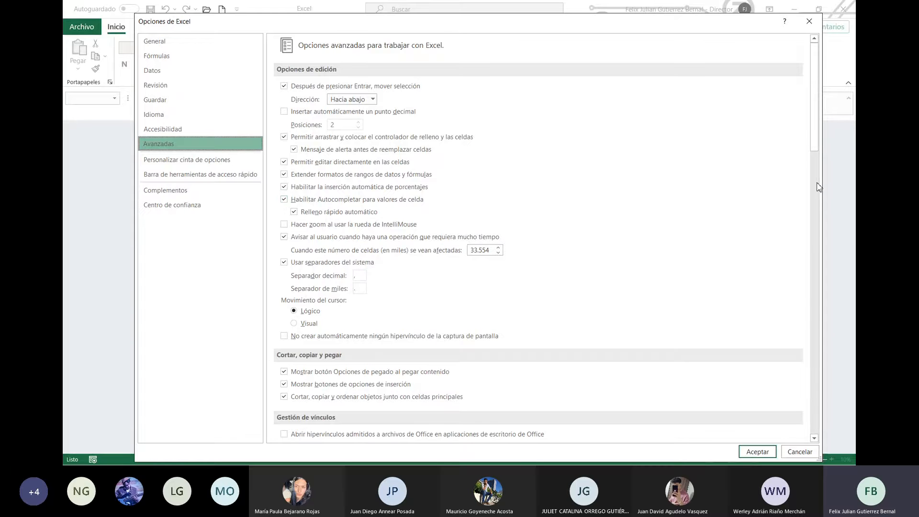
Step: Scroll through the Avanzadas settings, then show the Personalizar cinta de opciones page
drag(815, 130, 830, 178)
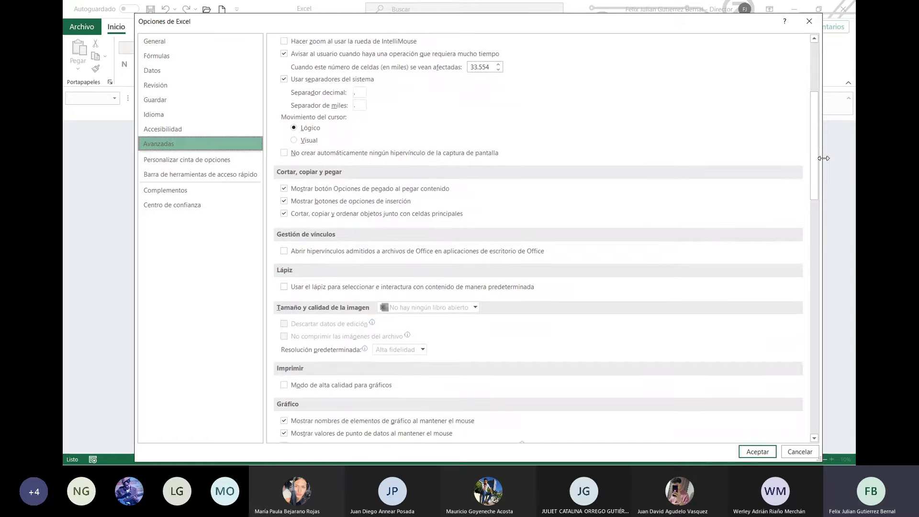
drag(815, 170, 745, 169)
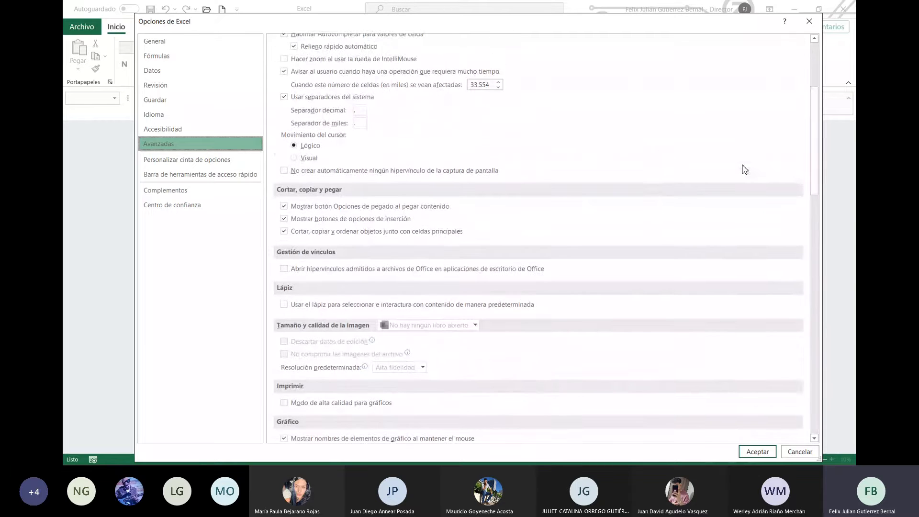
click(169, 163)
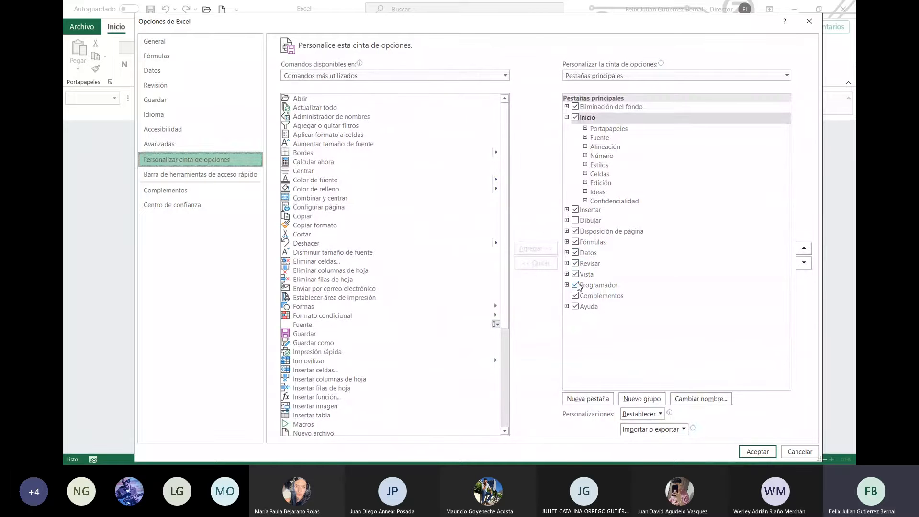
Step: Leave Programador checked and Dibujar unchecked, and expand Programador to show Código, Complementos, Controles and XML
click(576, 286)
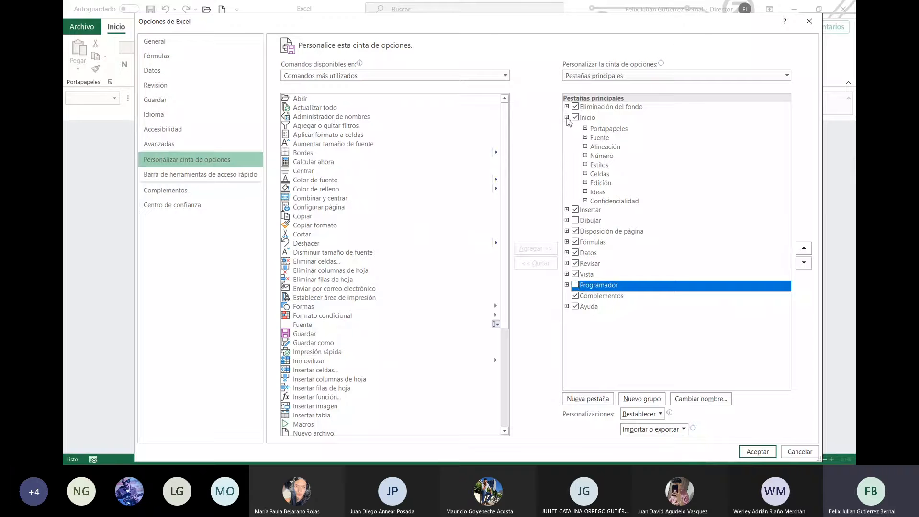
click(566, 117)
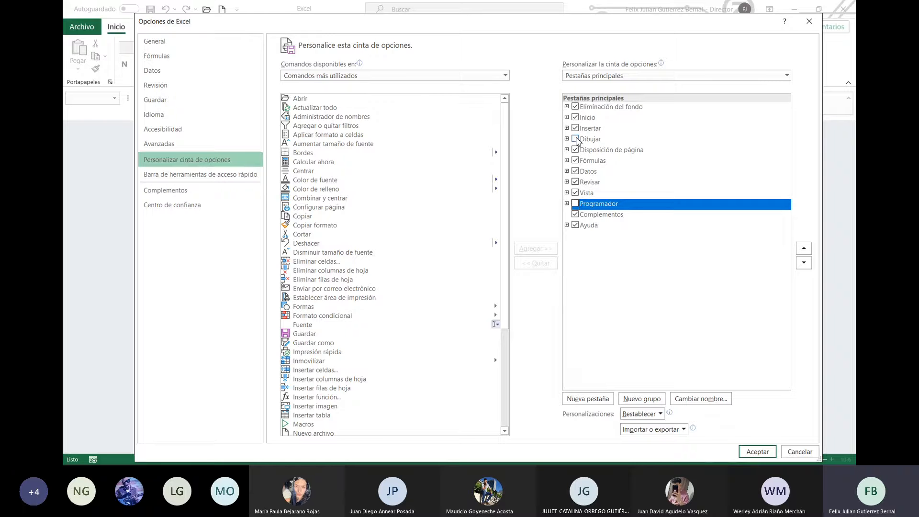
click(576, 139)
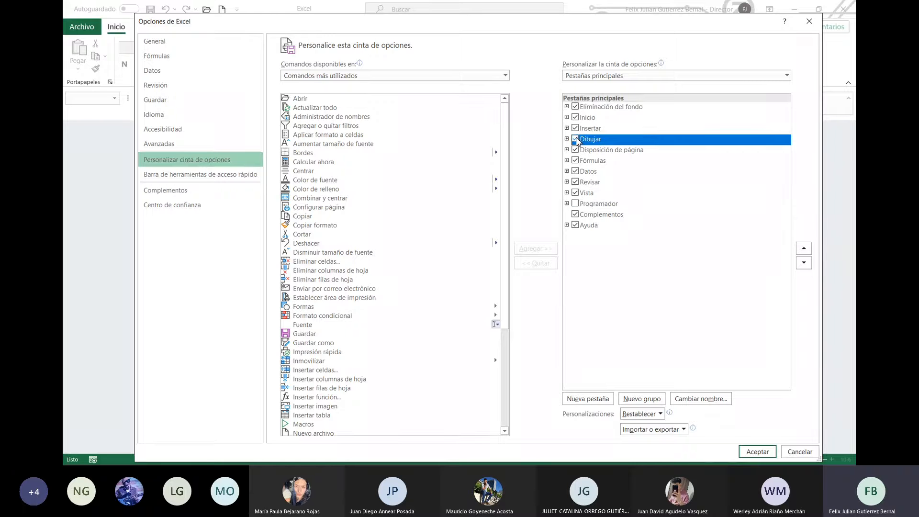
click(575, 204)
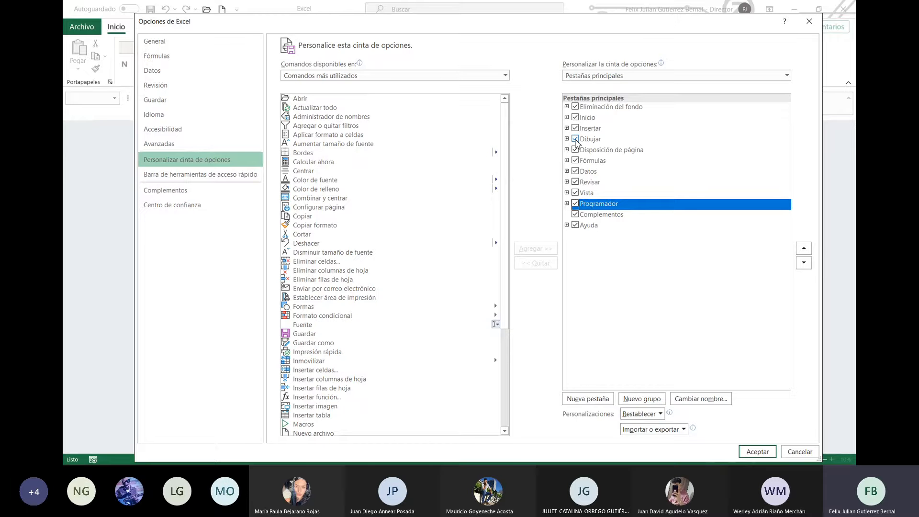
click(575, 140)
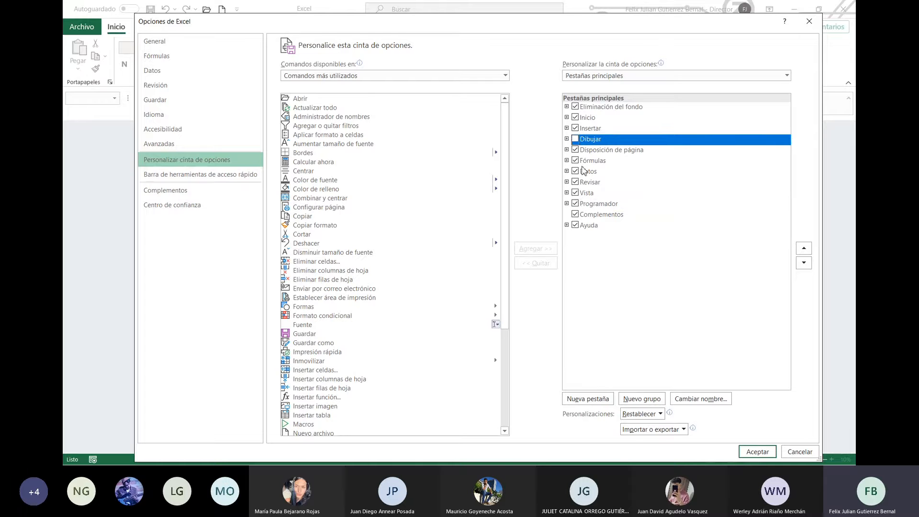
click(567, 204)
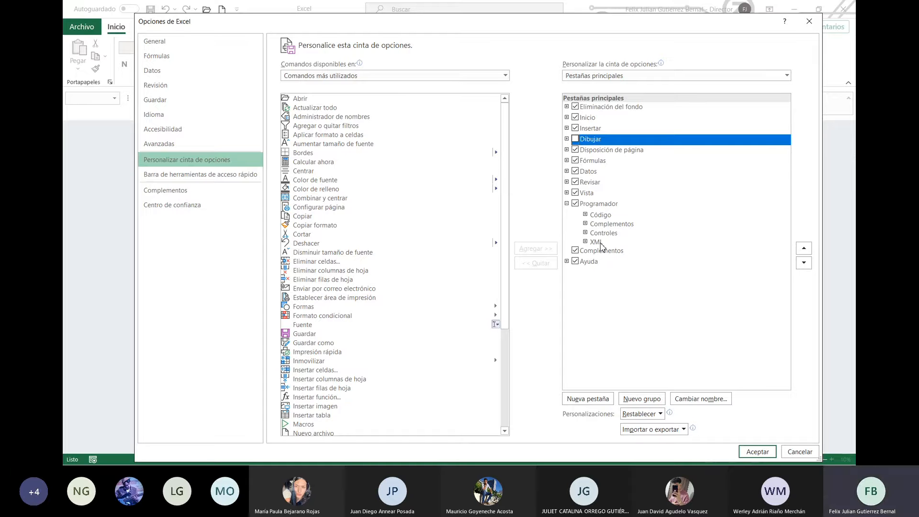
click(576, 205)
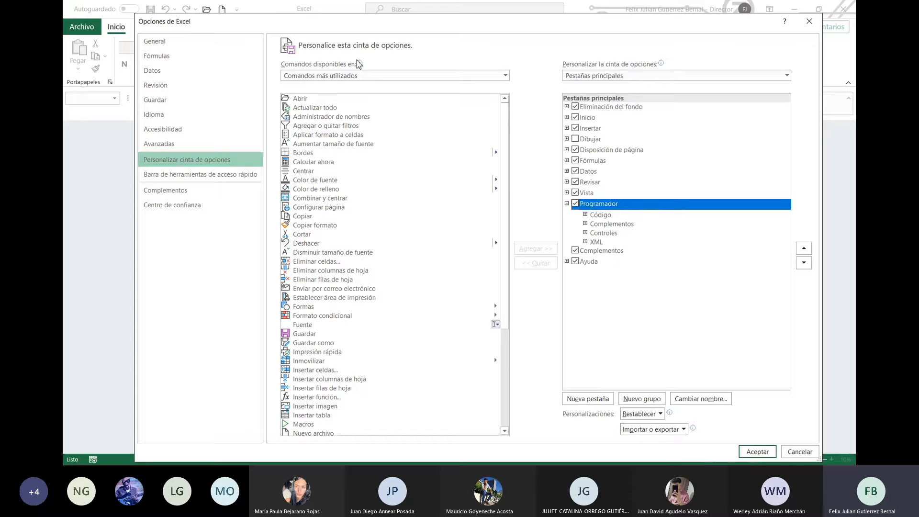
drag(508, 181, 506, 298)
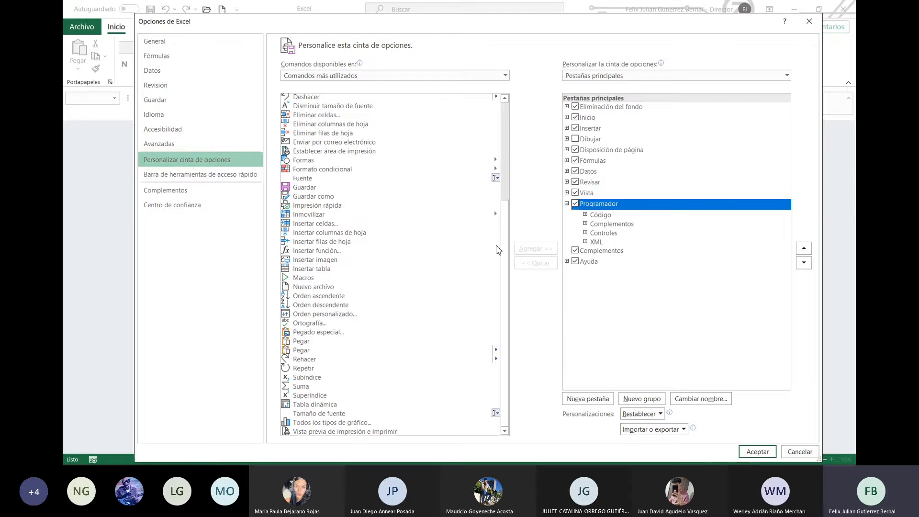
drag(504, 251, 512, 138)
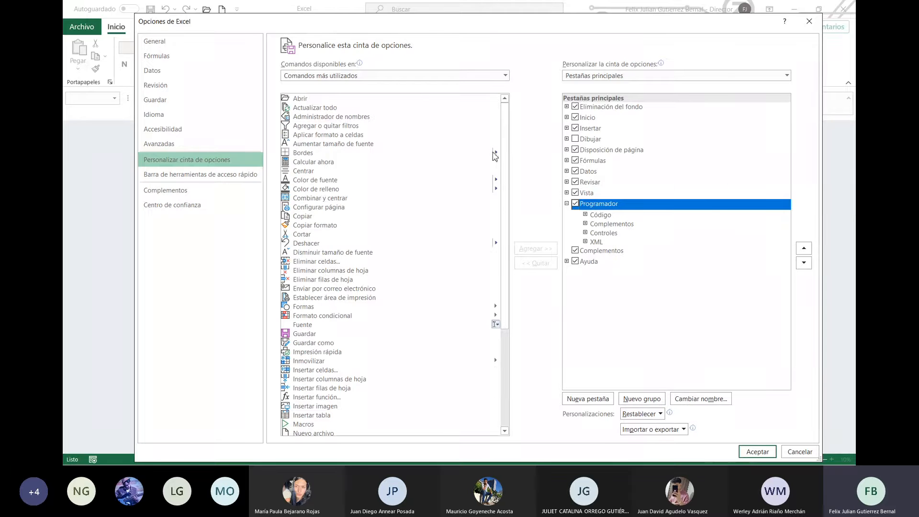
click(497, 153)
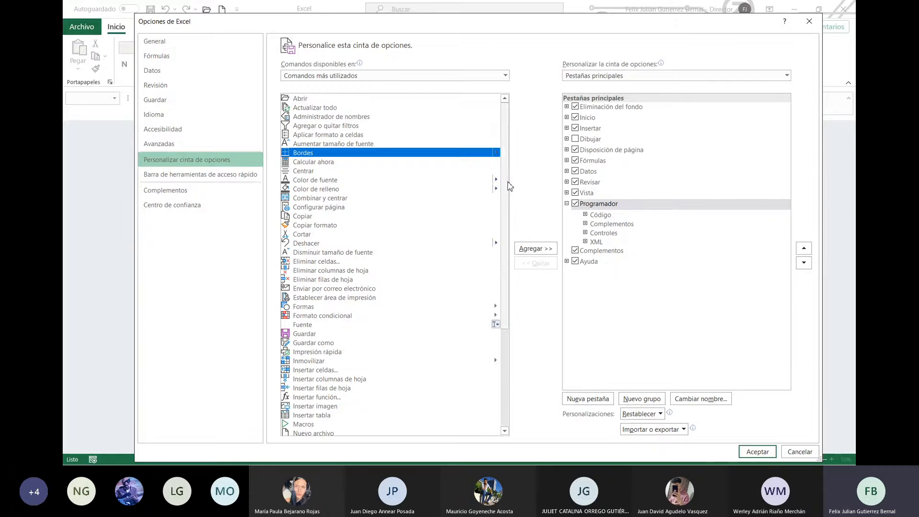
drag(505, 184, 520, 298)
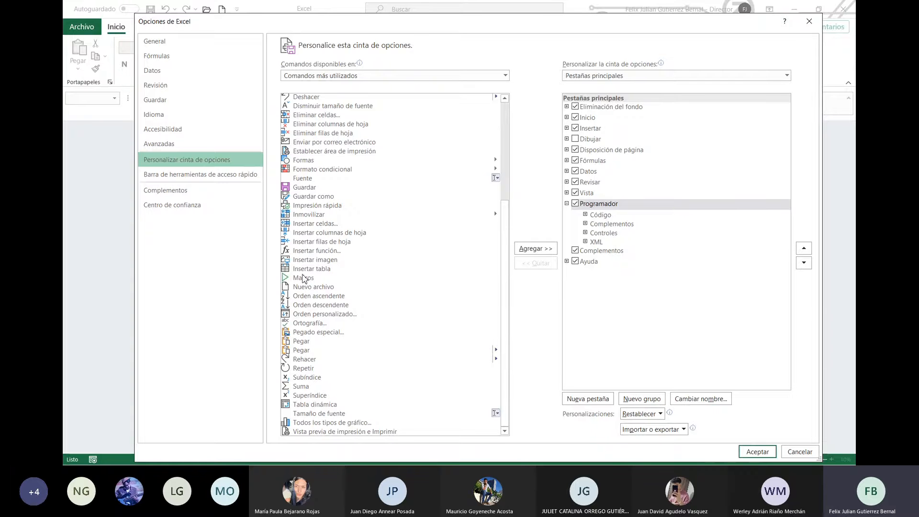
click(307, 279)
click(532, 250)
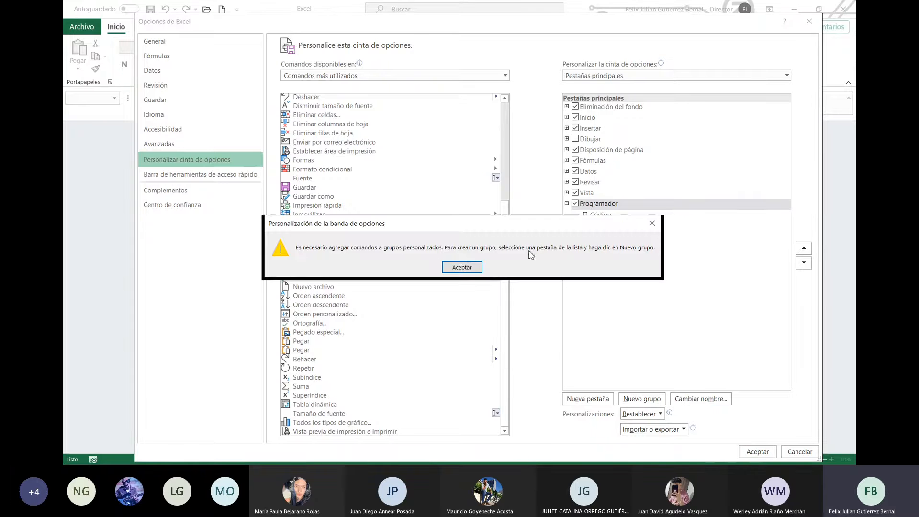
click(467, 268)
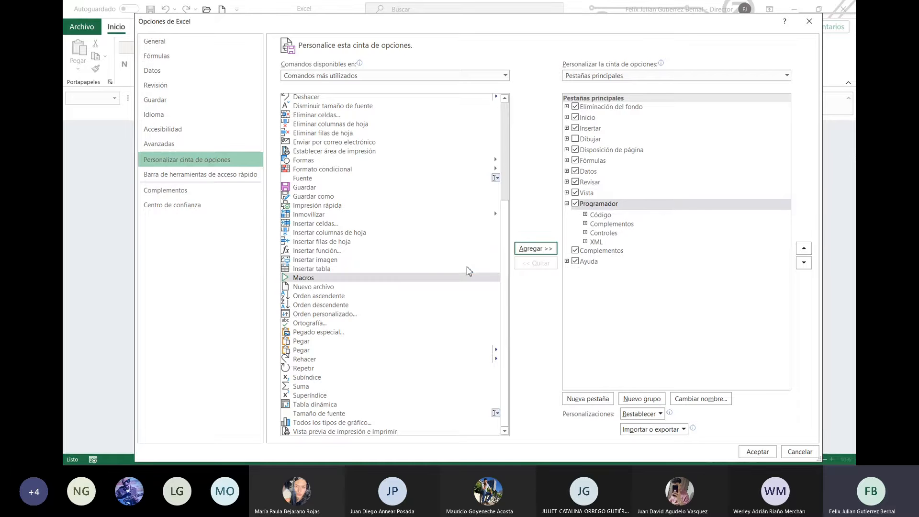
click(566, 204)
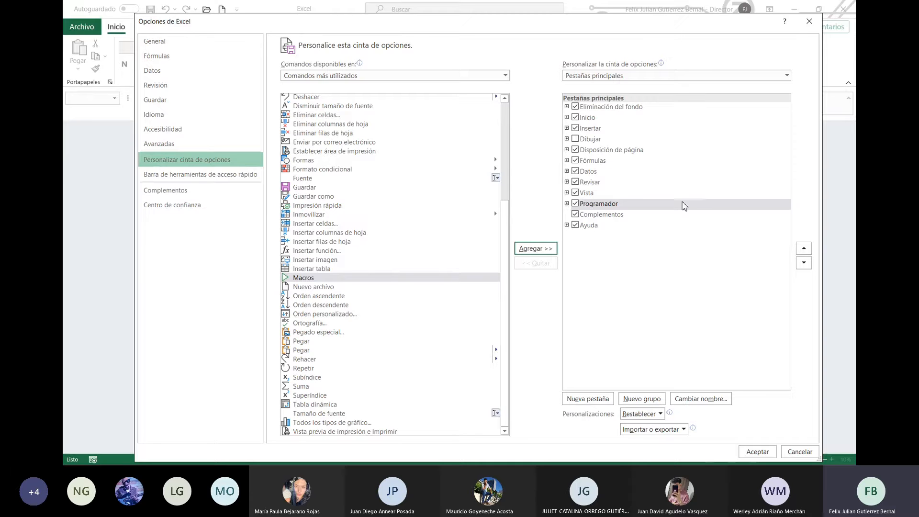
click(714, 77)
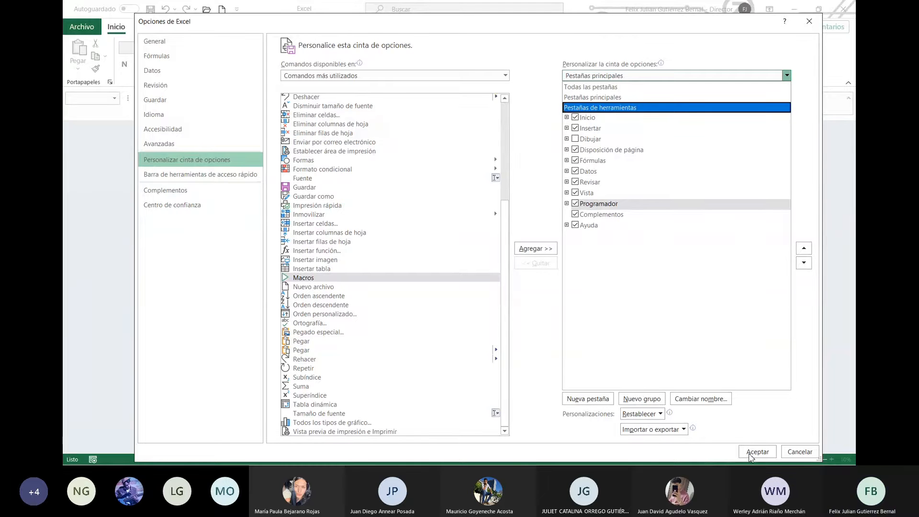
Step: Add Ver macros to the quick access toolbar, then show the Complementos add-ins page
click(219, 175)
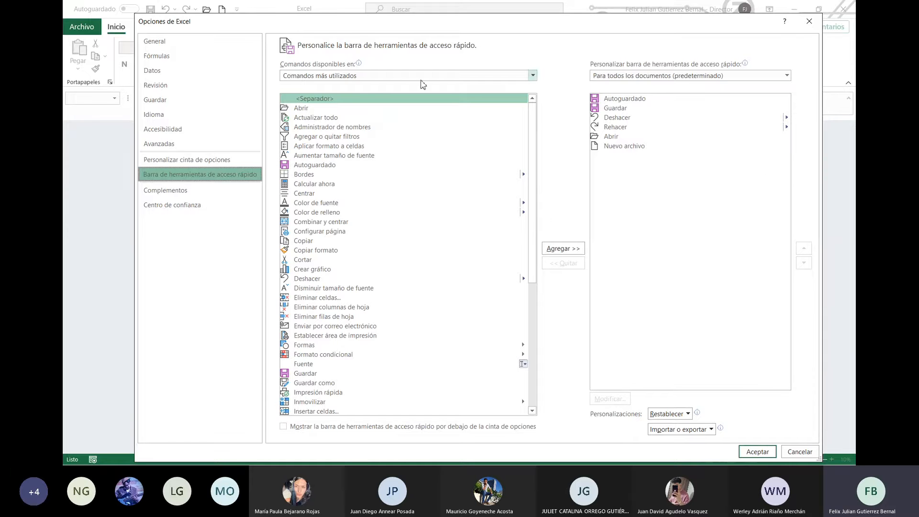
scroll(532, 254, down, 8)
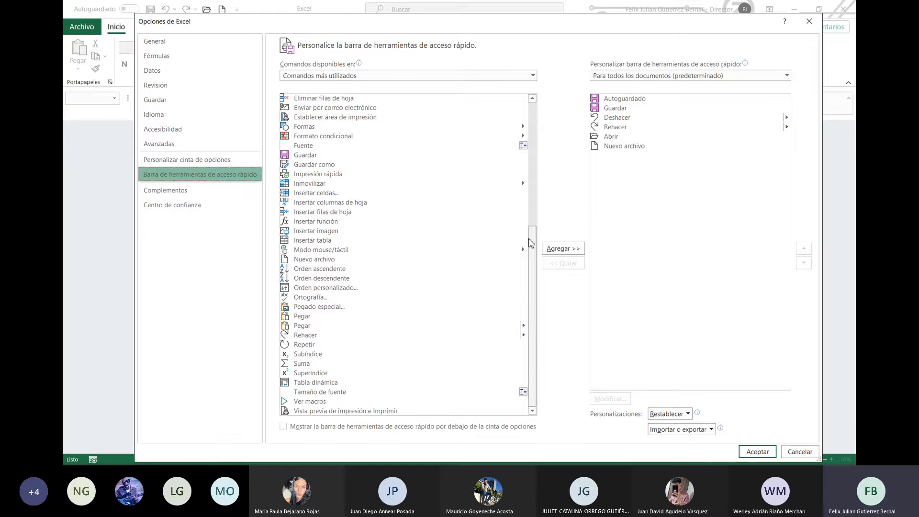
drag(531, 242, 536, 111)
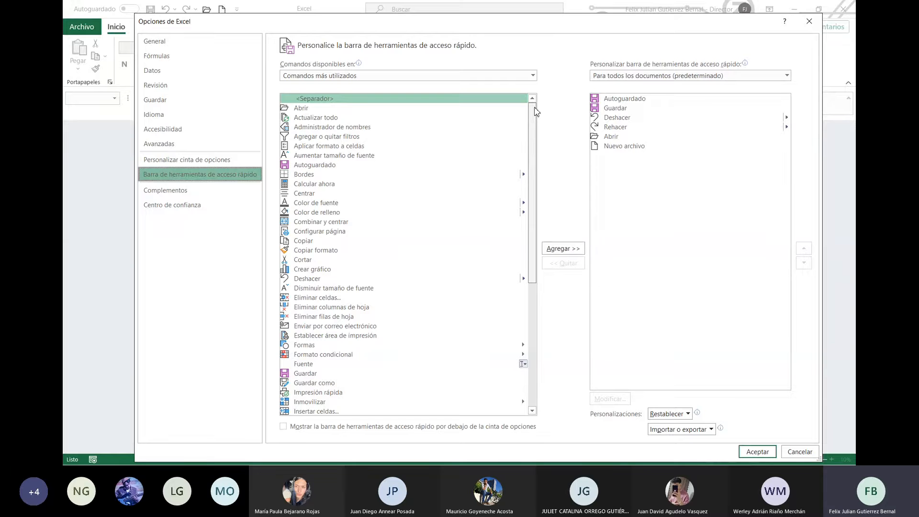
drag(536, 111, 531, 247)
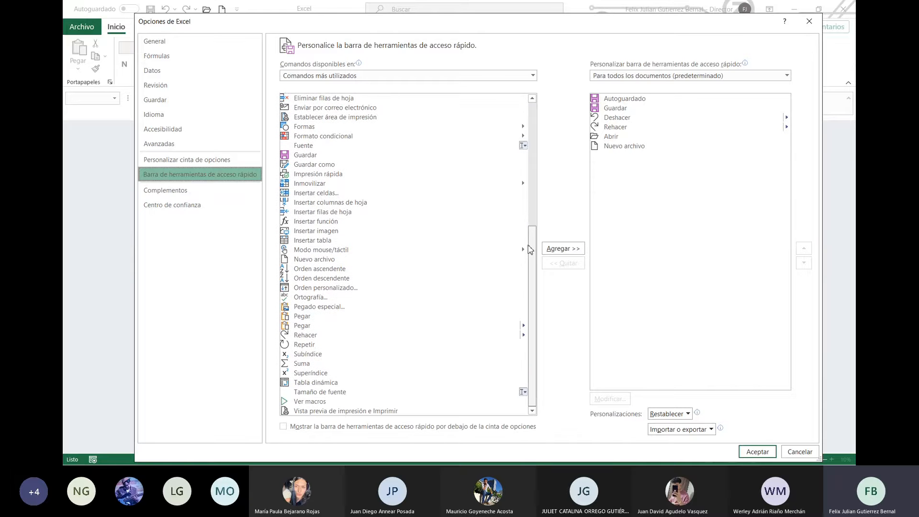
click(316, 232)
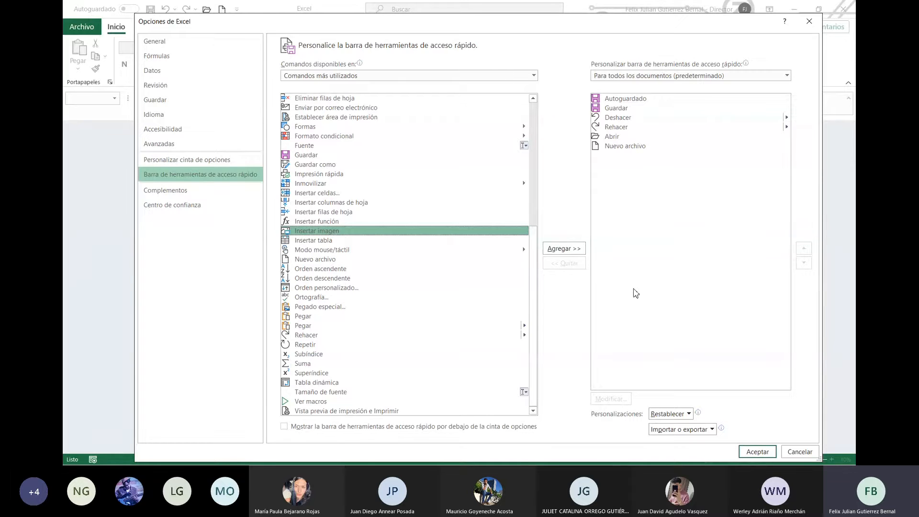
click(310, 402)
click(558, 248)
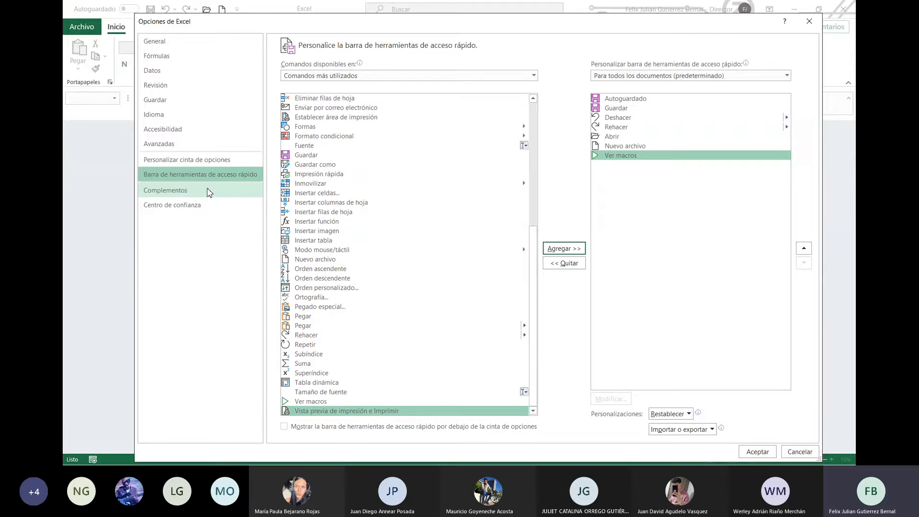
click(176, 194)
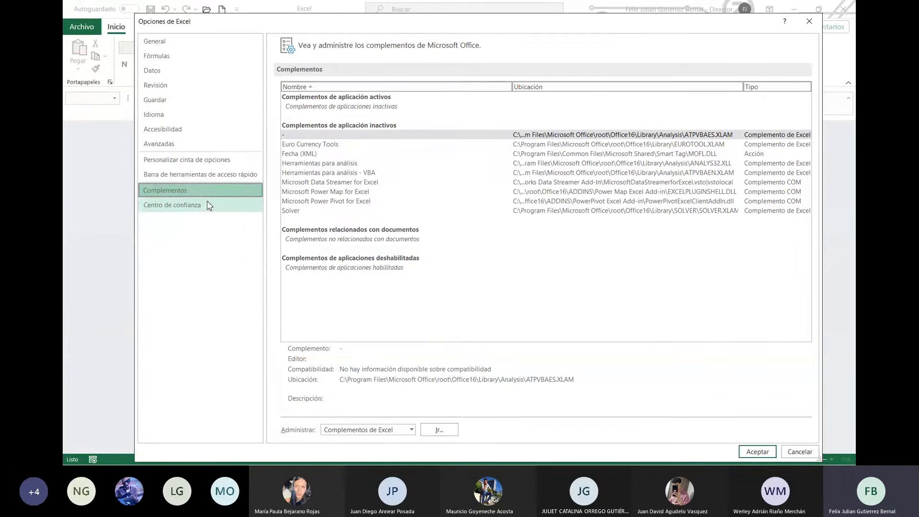
Step: View the Centro de confianza page, then accept and close Opciones de Excel
click(207, 207)
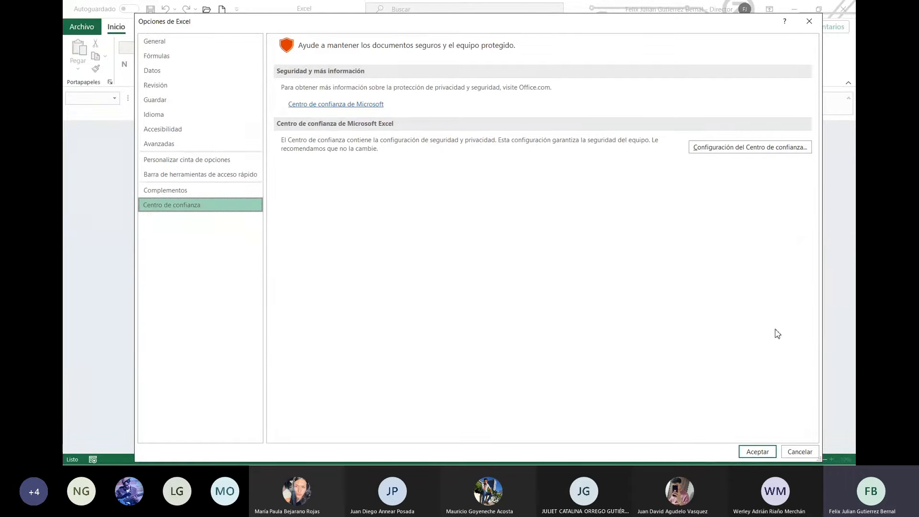
click(758, 449)
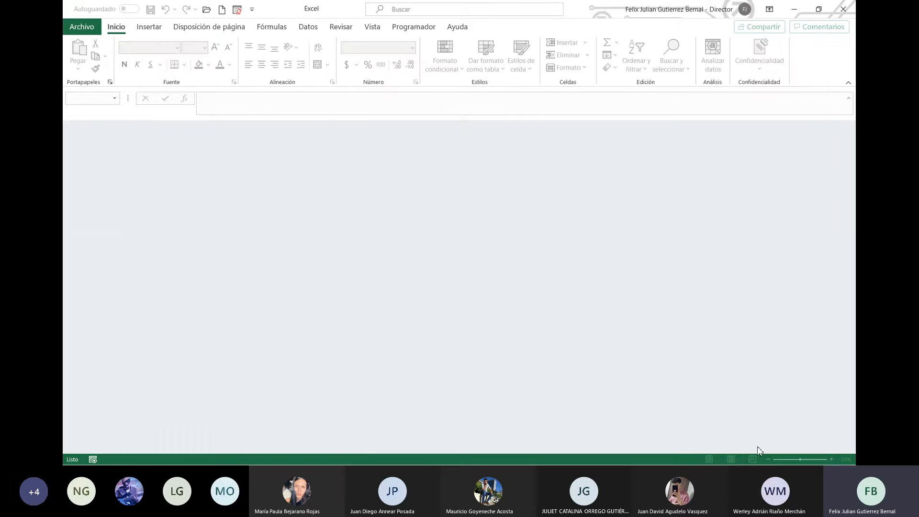
Step: Open the Archivo start page showing templates and recent workbooks
click(81, 29)
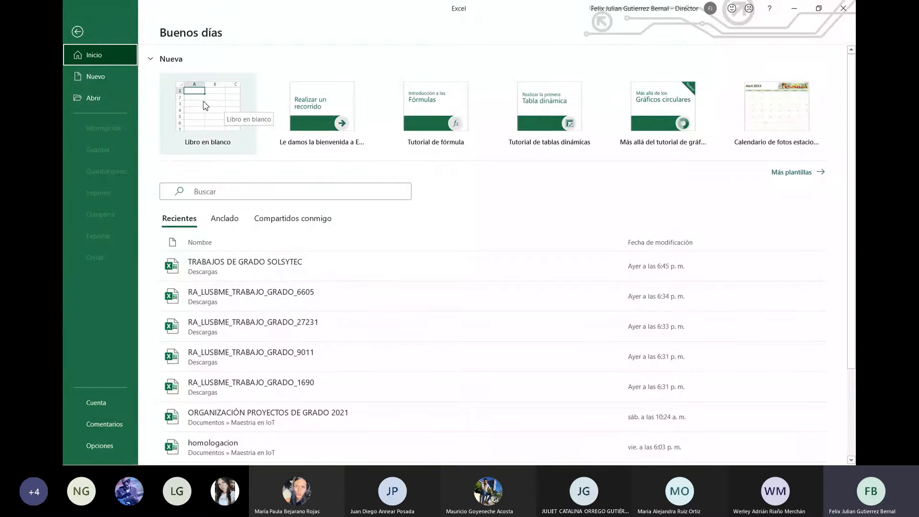
Step: Create the blank workbook Libro1 from Libro en blanco
click(235, 126)
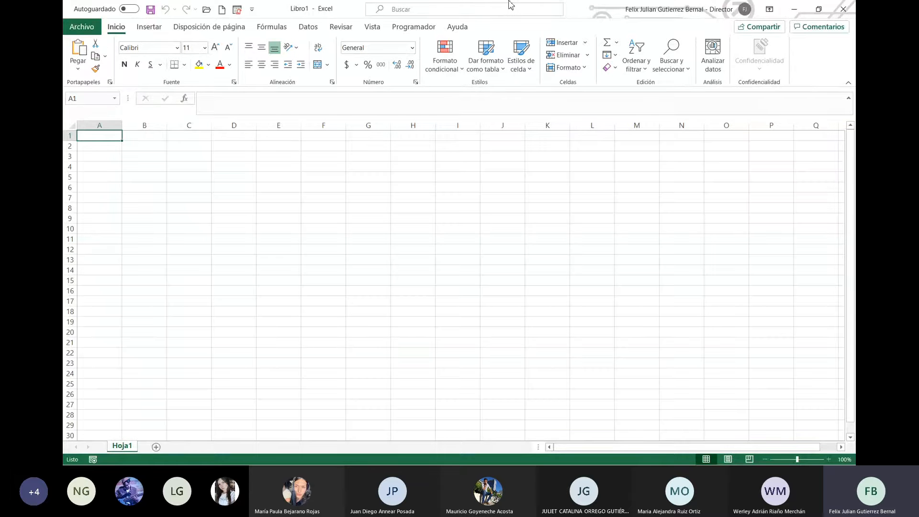
click(371, 2)
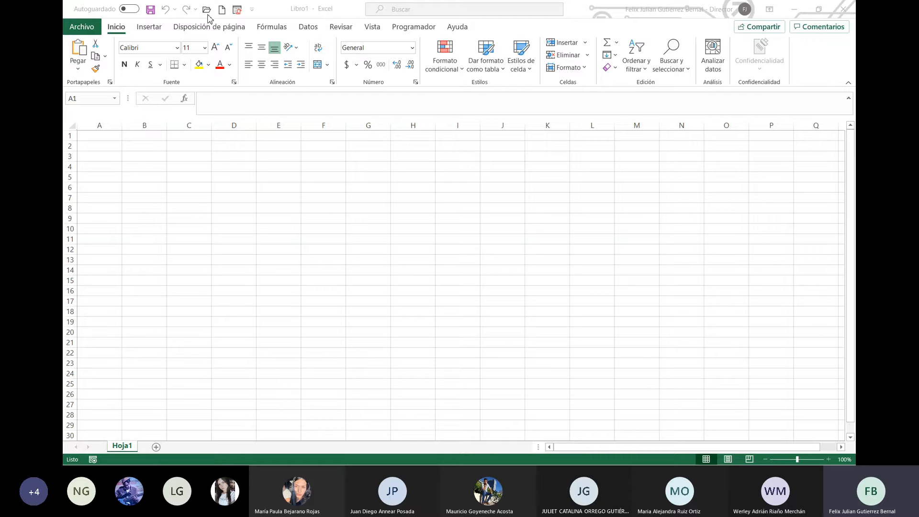
Step: Add Ortografía to the quick access toolbar
click(254, 10)
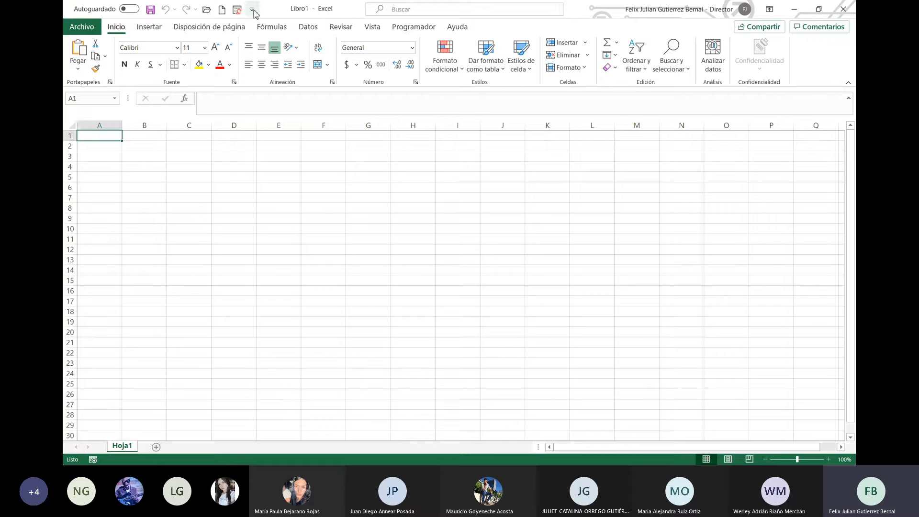
click(253, 10)
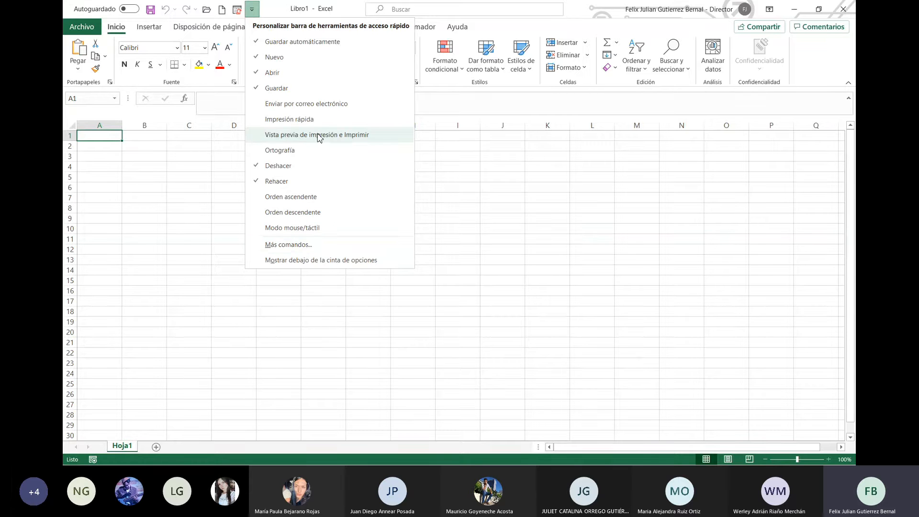
click(308, 150)
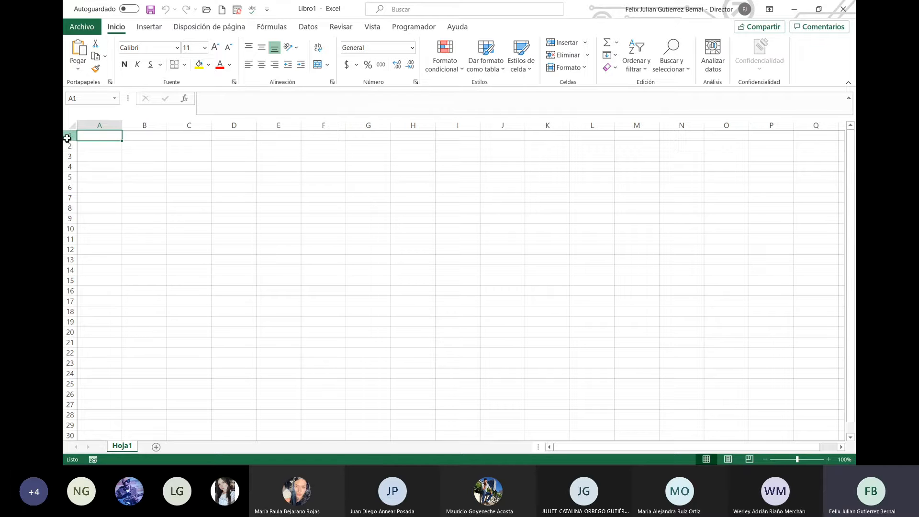
Step: Select several rows, columns and cells, and zoom the sheet in to 150%
drag(69, 136, 79, 321)
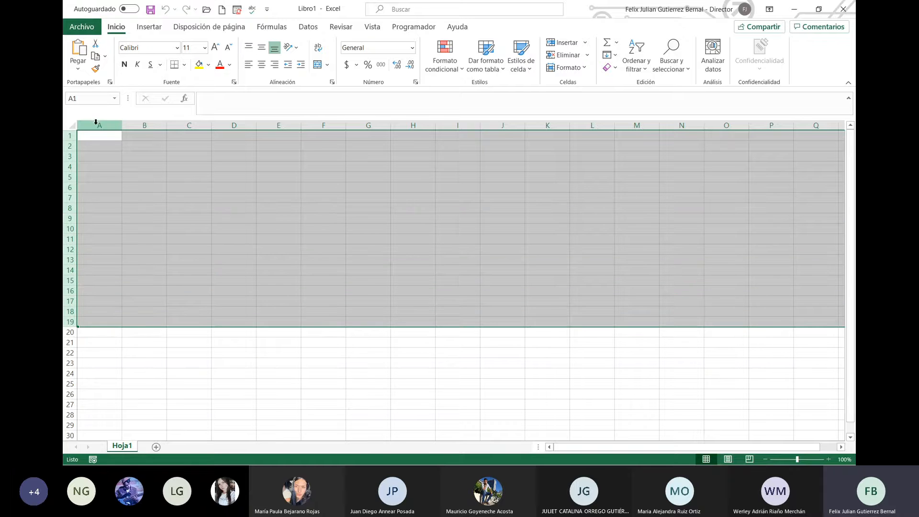
drag(98, 125, 135, 125)
click(154, 124)
click(186, 124)
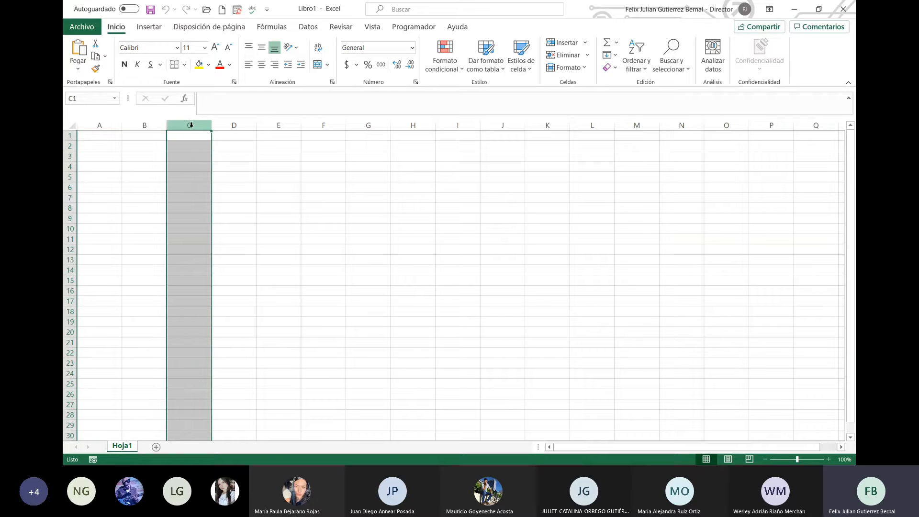
click(238, 126)
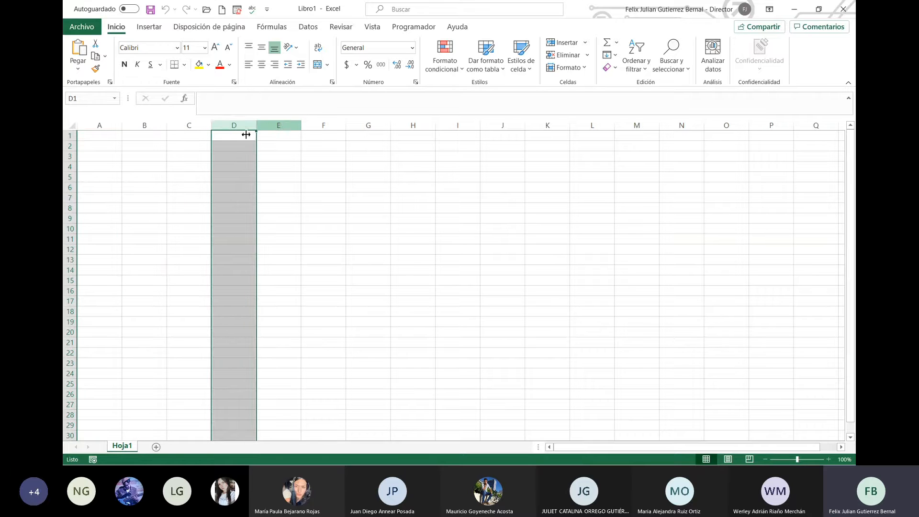
click(178, 176)
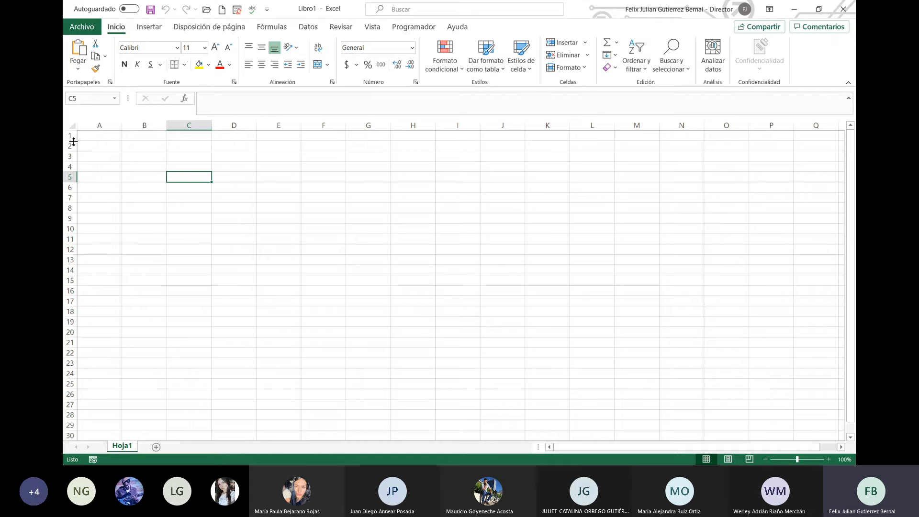
click(193, 159)
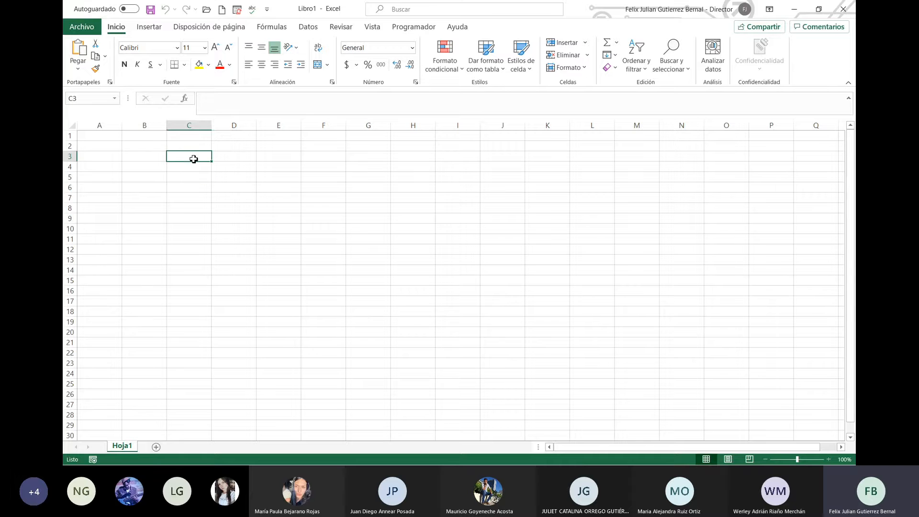
click(829, 459)
click(828, 459)
click(829, 459)
click(828, 459)
click(829, 459)
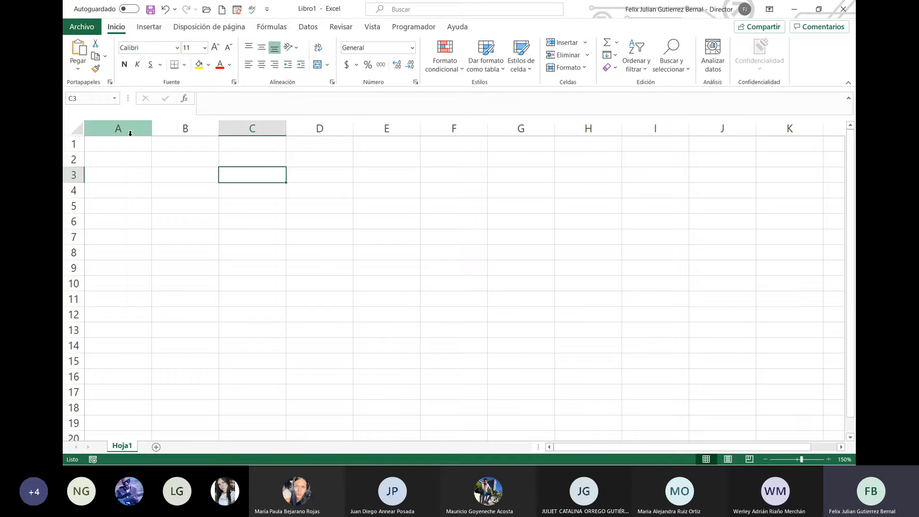
Step: Move around the cells of rows 1–5, ending in cell A2
click(129, 132)
click(72, 145)
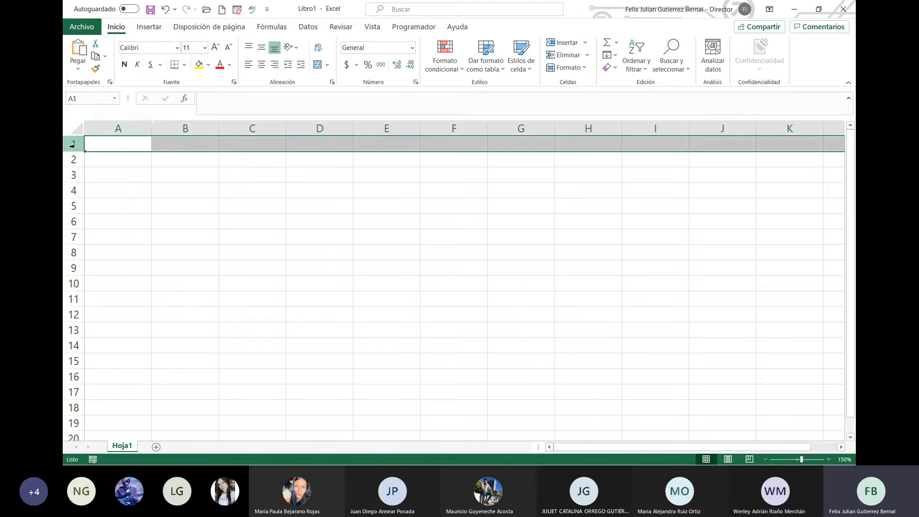
click(116, 143)
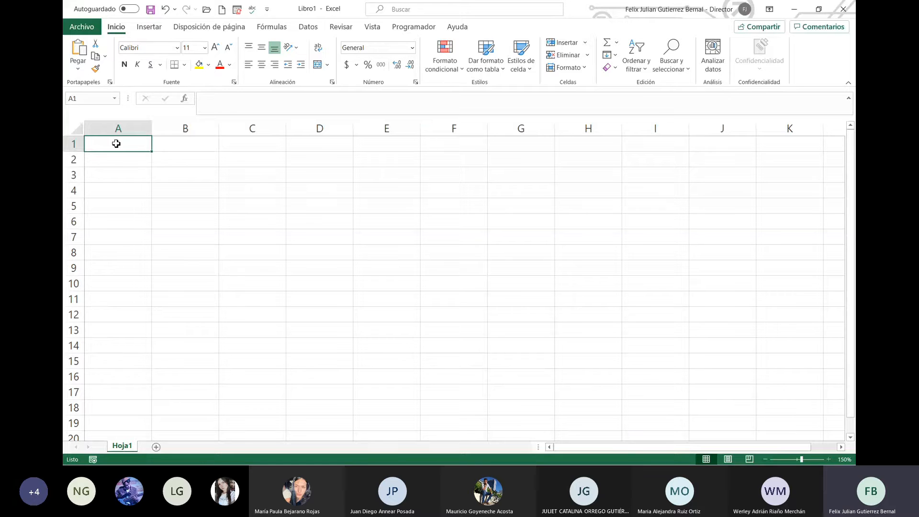
key(Right)
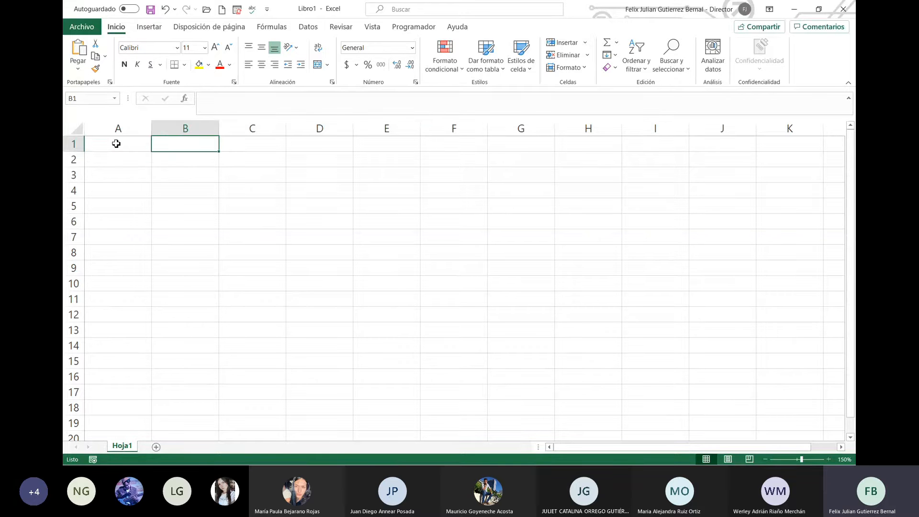
key(Right)
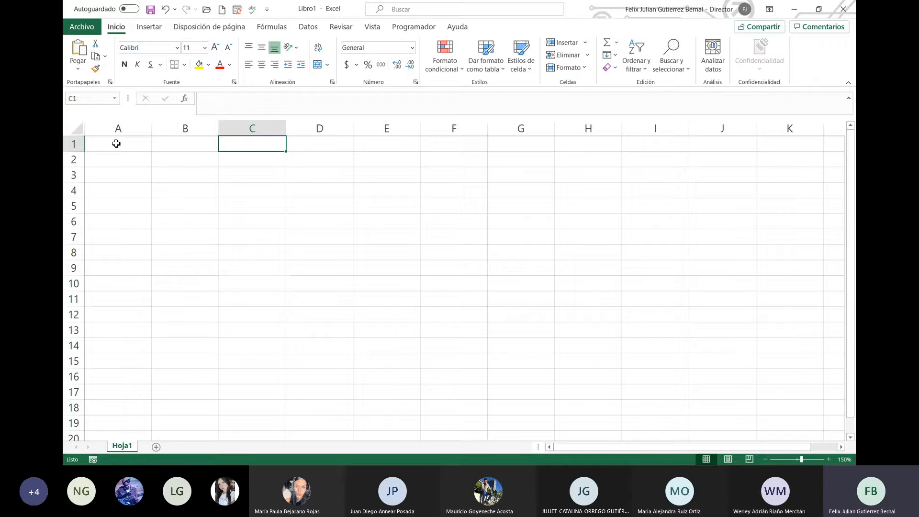
key(Down)
key(Left)
key(Left)
key(Down)
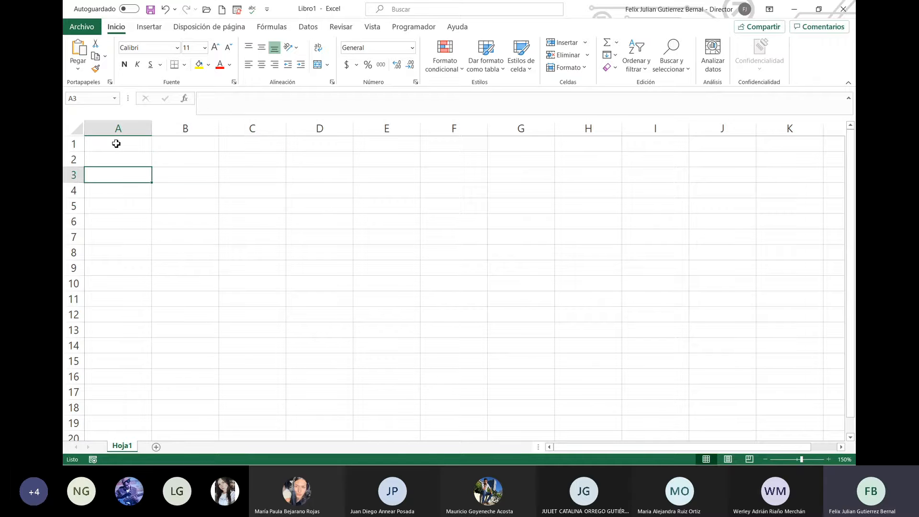
key(Right)
key(Left)
key(Right)
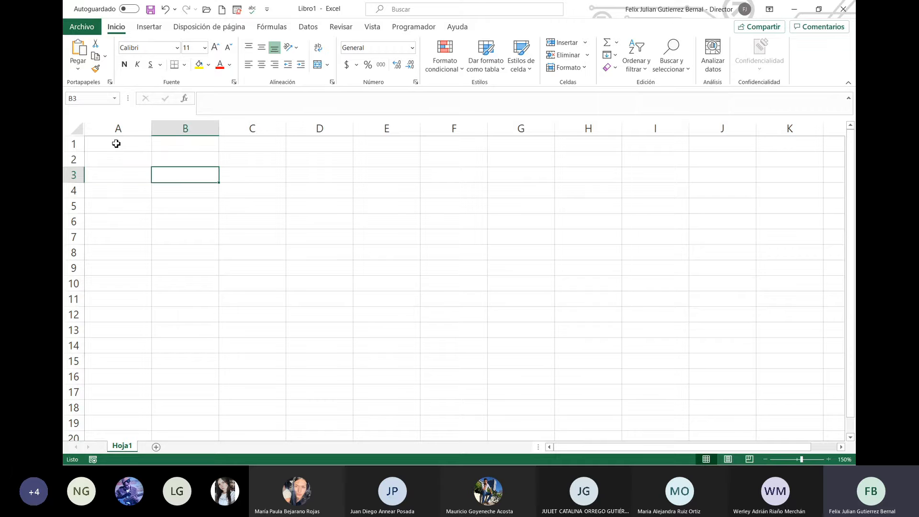
key(Down)
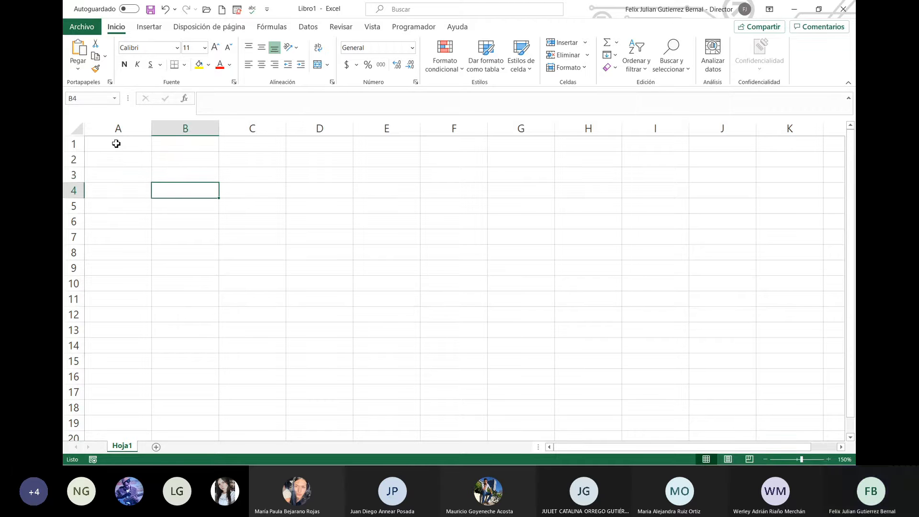
key(Down)
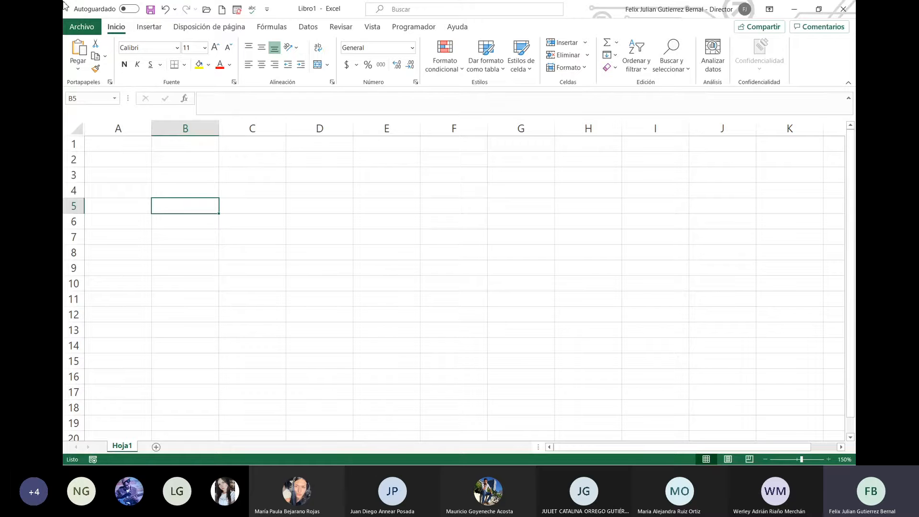
click(134, 146)
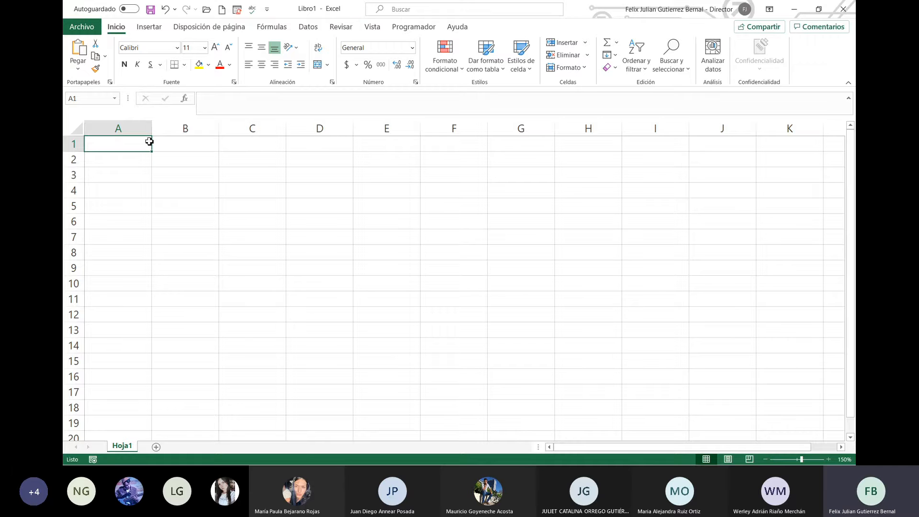
key(Return)
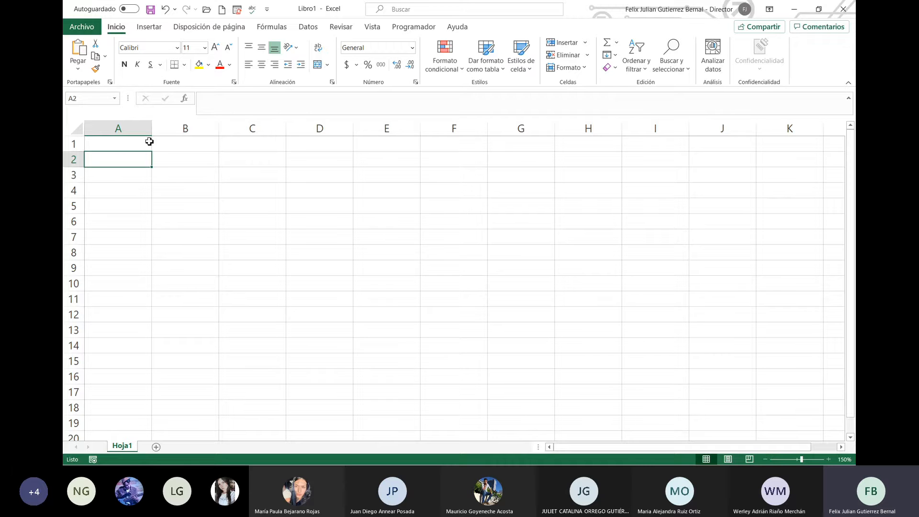
Step: Enter the headers N°, Apellidos and Nombres in cells A2:C2
text(numero)
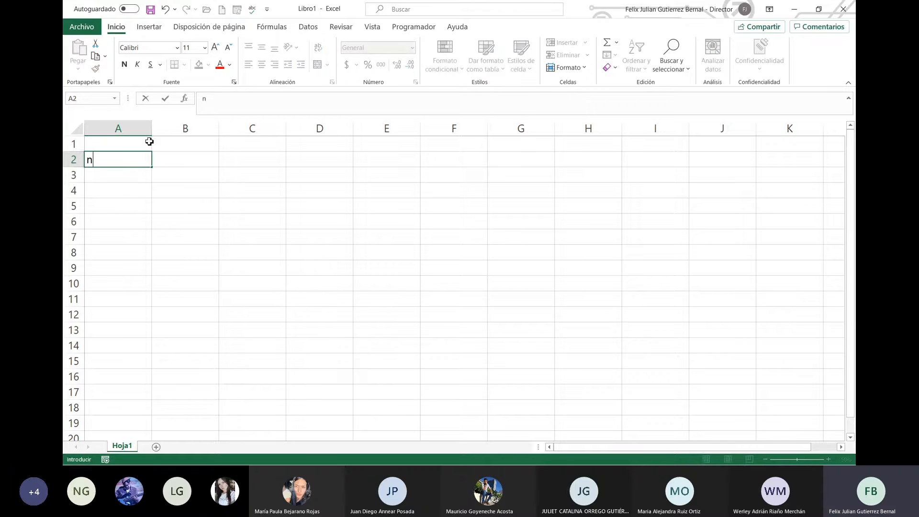
key(BackSpace)
key(BackSpace)
key(BackSpace)
key(BackSpace)
key(BackSpace)
key(BackSpace)
text(N°)
key(Return)
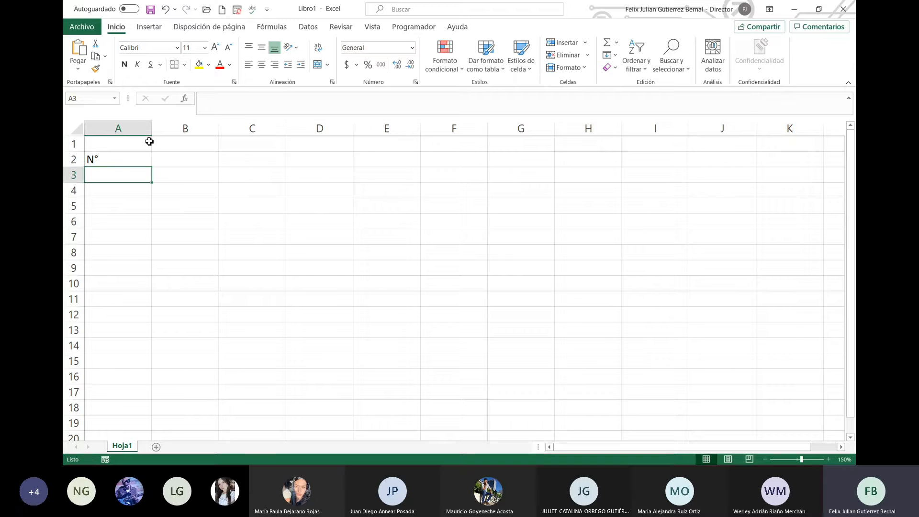
key(Up)
key(Right)
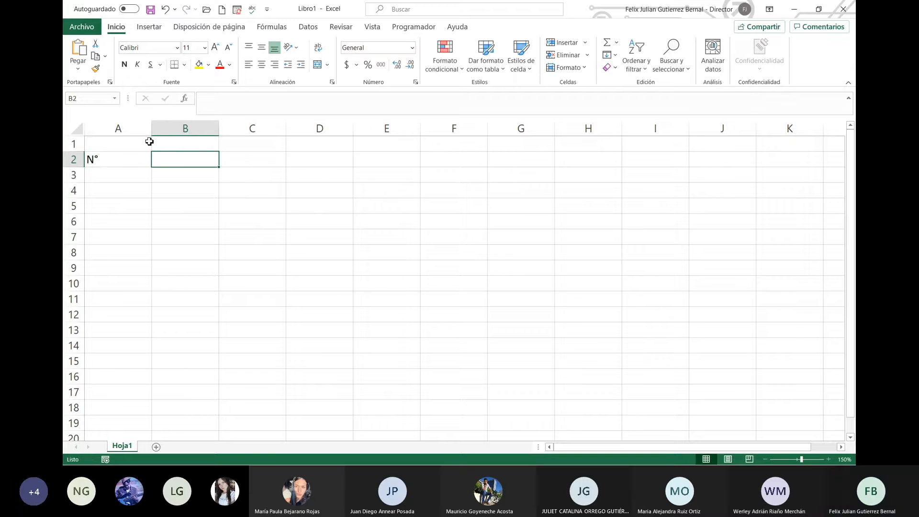
text(Apellidos)
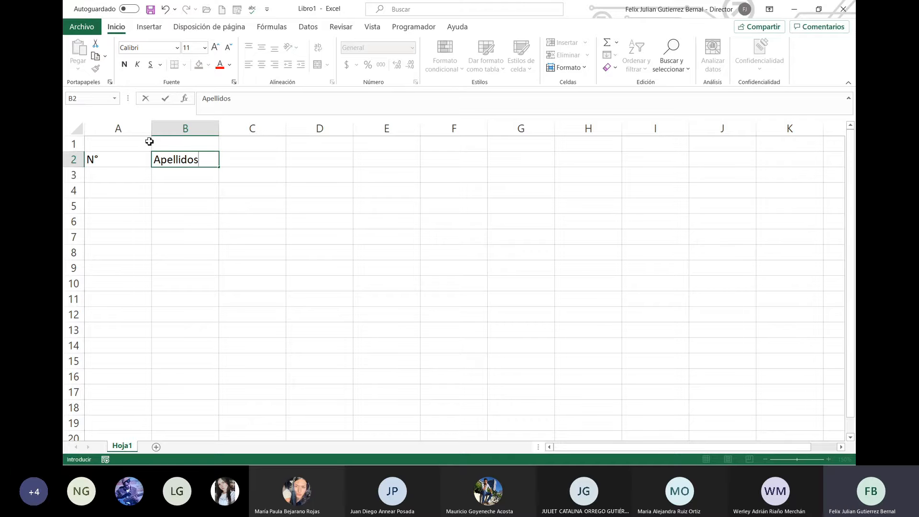
key(Return)
key(Up)
key(Right)
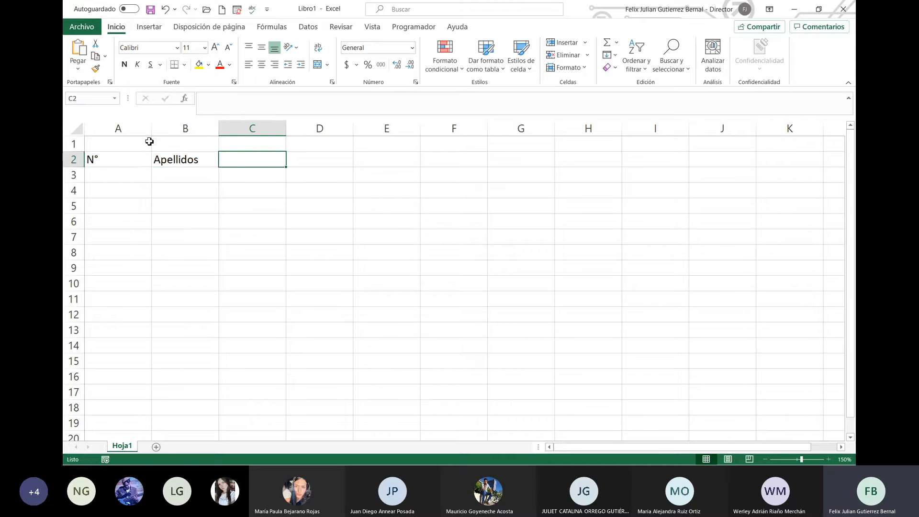
text(Nombres)
key(Return)
key(Up)
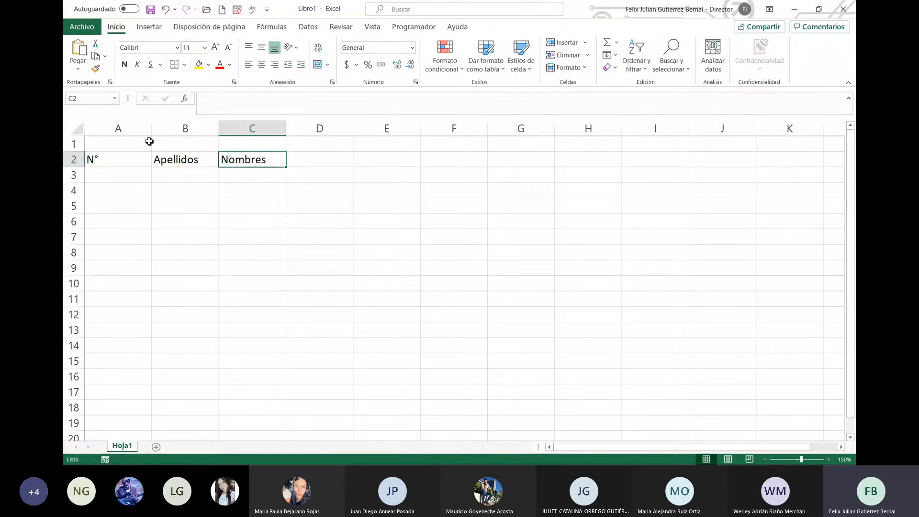
key(Right)
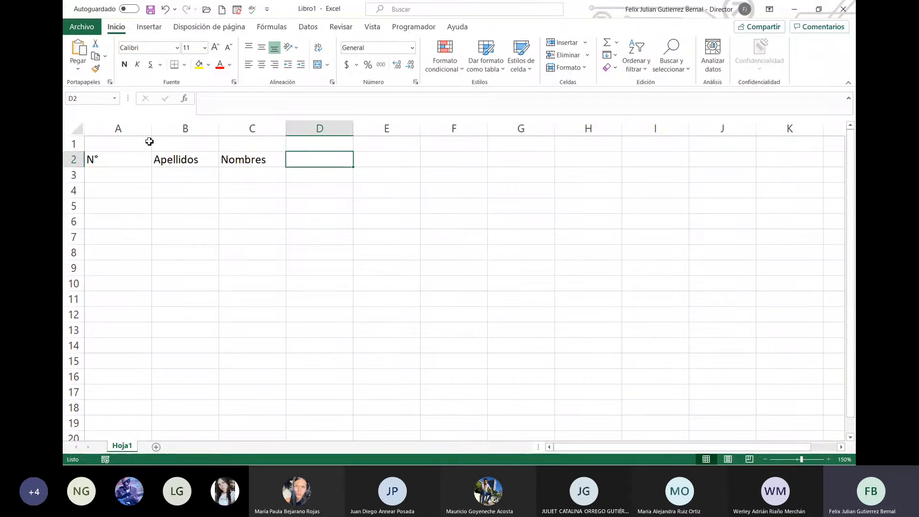
Step: Enter Carrera and variable in D2:E2 and review the header row
text(Carrera)
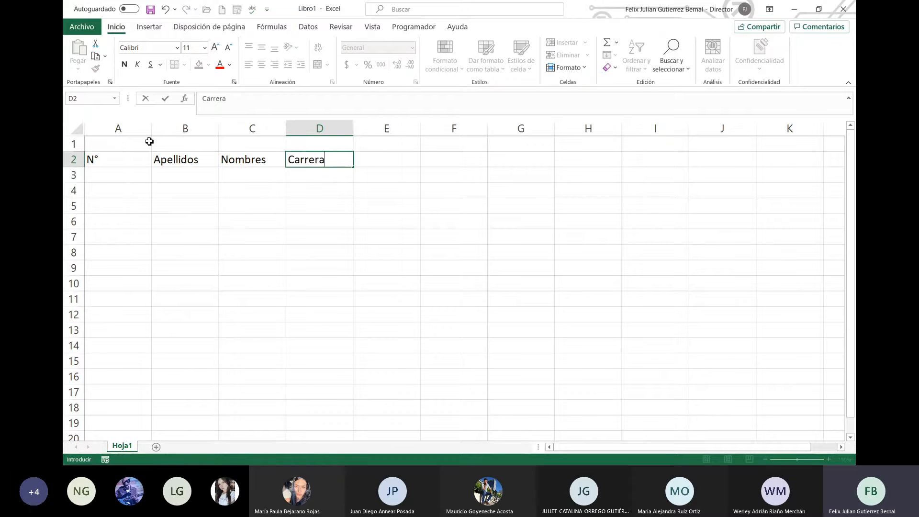
key(Return)
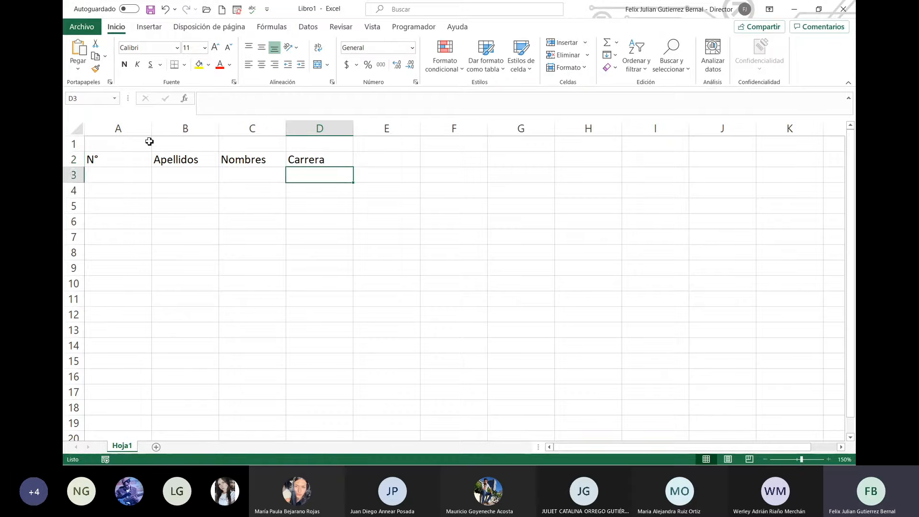
key(Up)
key(Right)
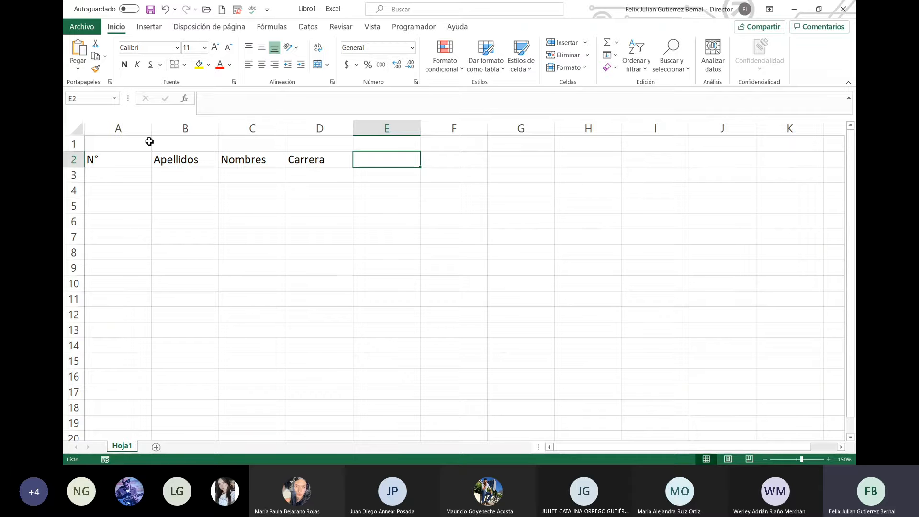
text(variable)
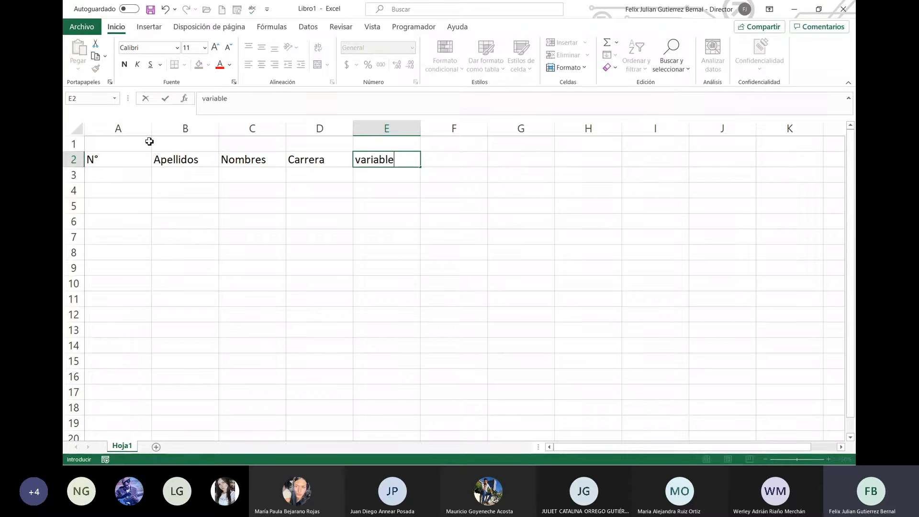
key(Return)
key(Up)
key(Left)
key(Left)
key(Left)
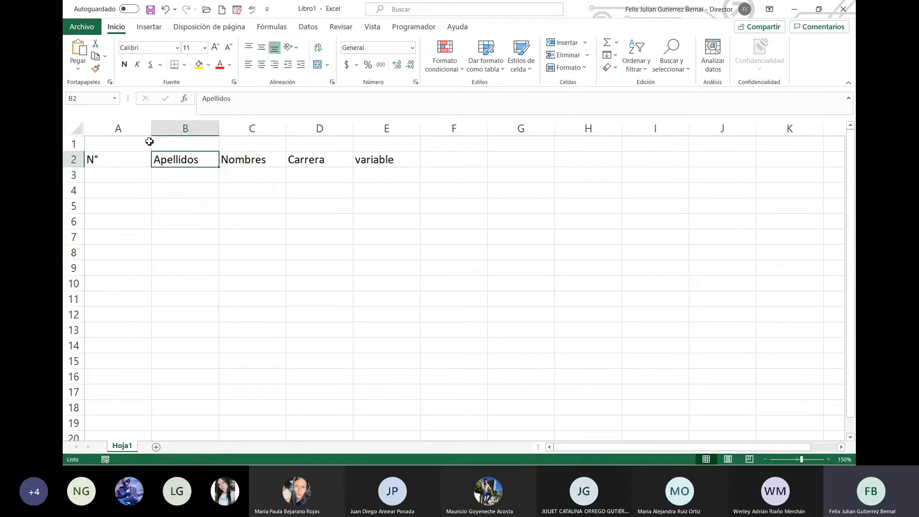
key(Right)
key(Right)
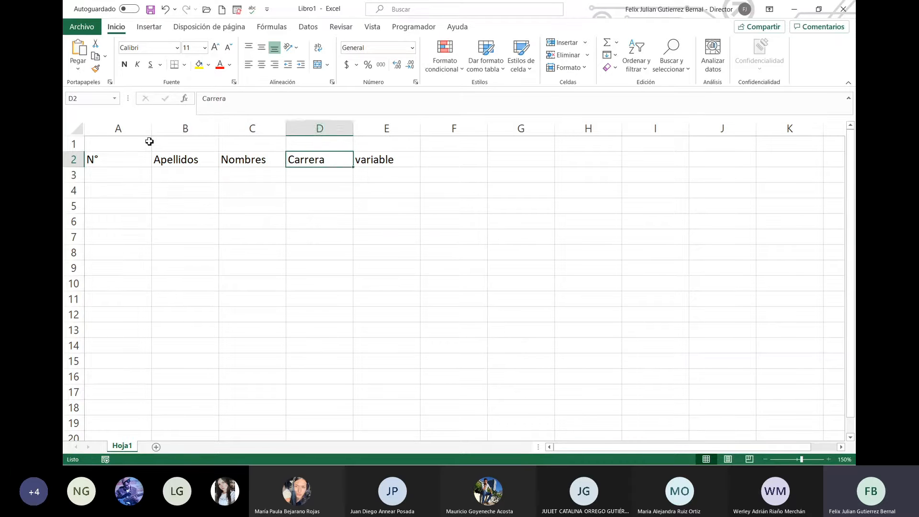
key(Right)
key(Left)
key(Left)
key(Left)
key(Left)
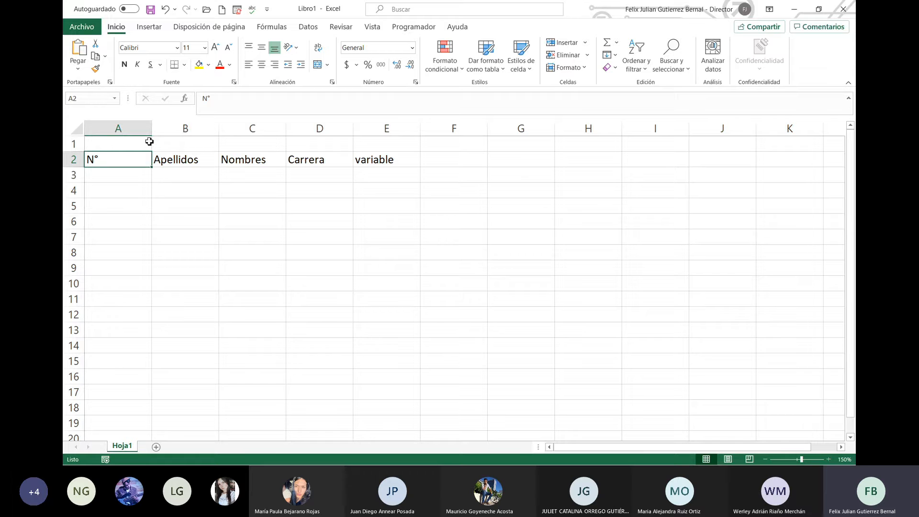
key(Right)
key(Right)
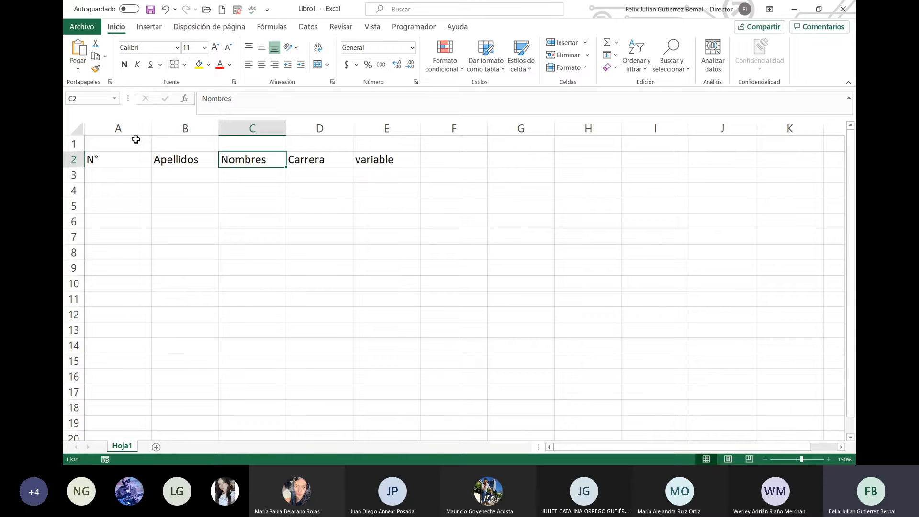
Step: Autofit columns A–E to their headers, then widen column B for the surnames
mouse_move(153, 134)
mouse_down()
mouse_move(213, 132)
mouse_move(83, 136)
mouse_move(171, 142)
mouse_move(127, 137)
mouse_move(149, 141)
mouse_up()
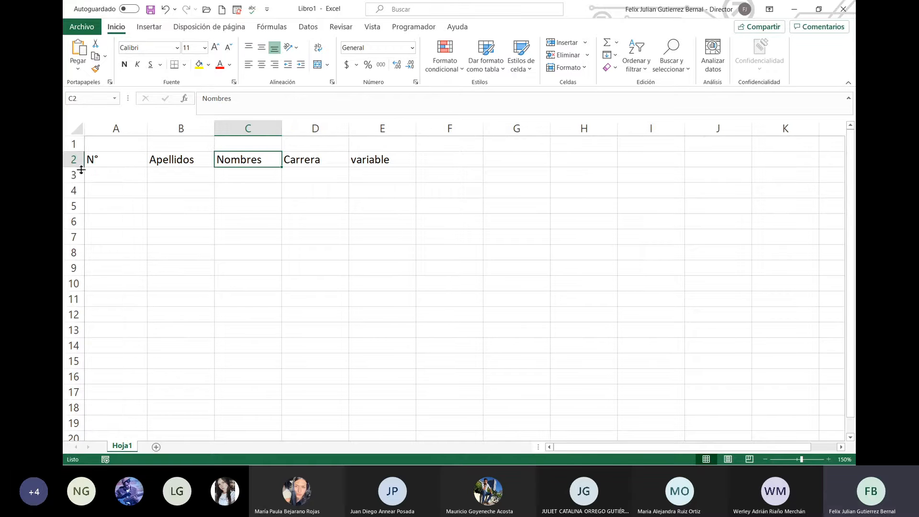
mouse_move(79, 168)
mouse_down()
mouse_move(93, 243)
mouse_move(81, 170)
mouse_up()
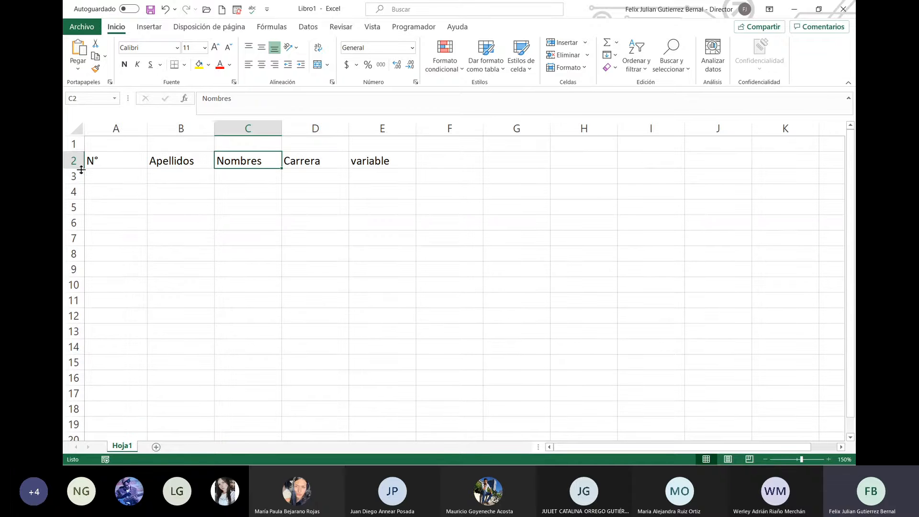
double_click(148, 133)
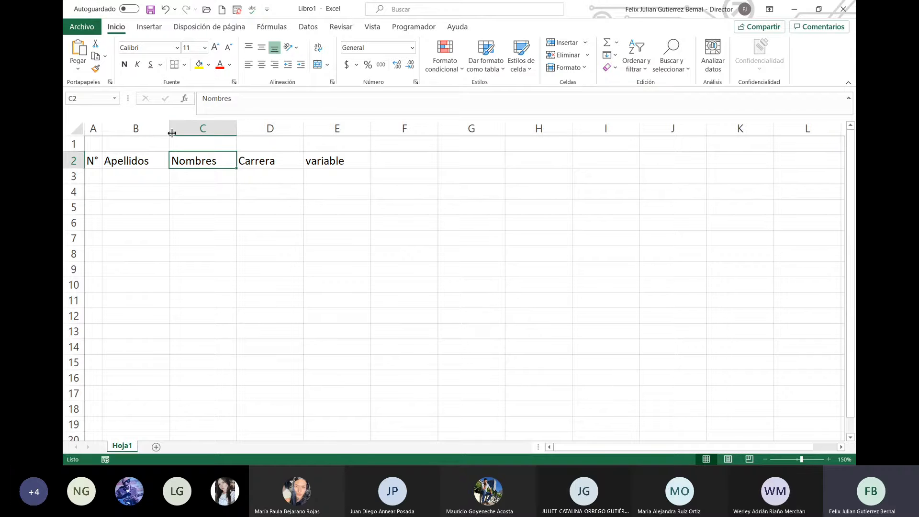
double_click(169, 132)
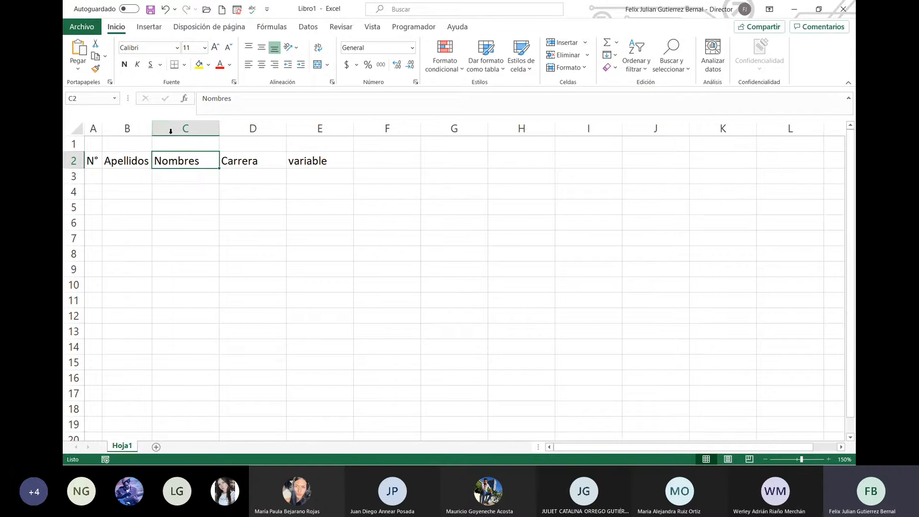
double_click(219, 130)
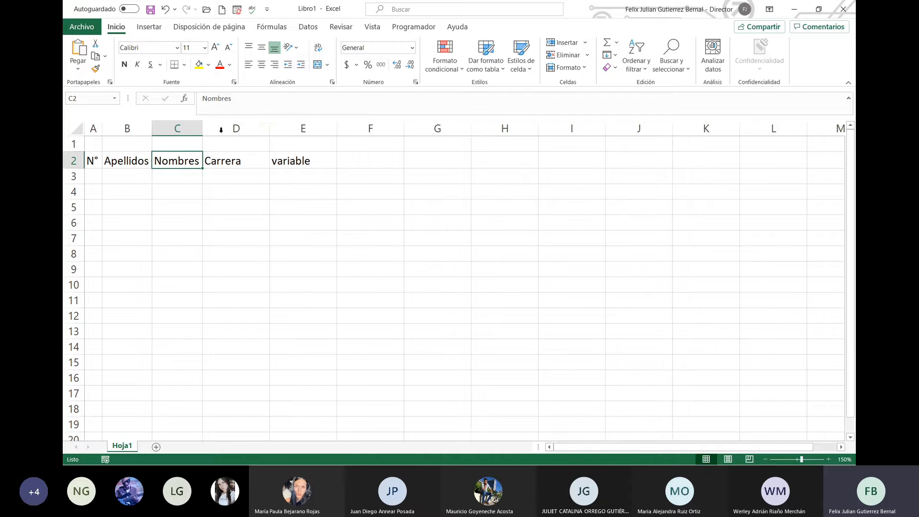
double_click(269, 129)
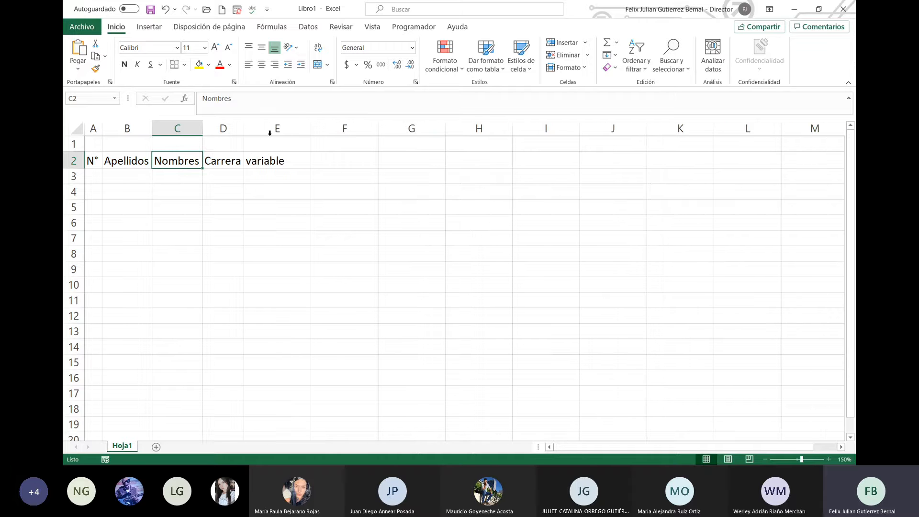
double_click(315, 131)
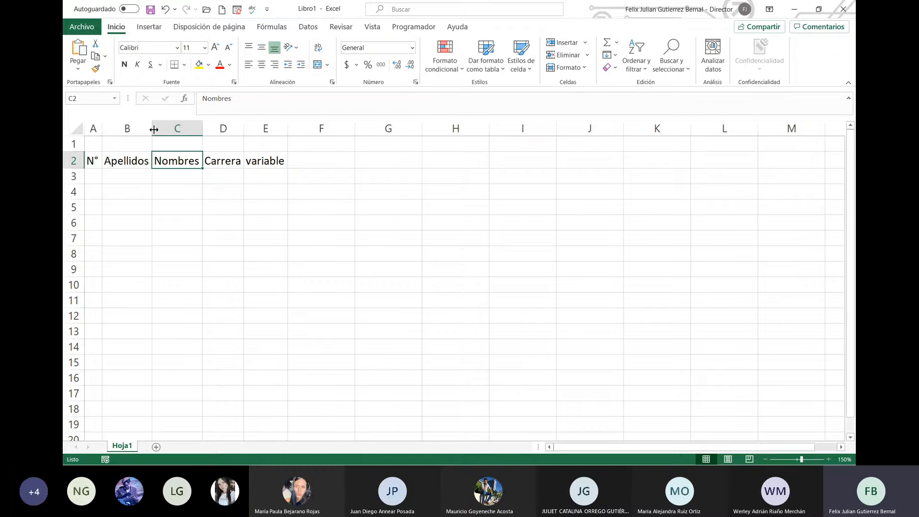
drag(155, 130, 363, 133)
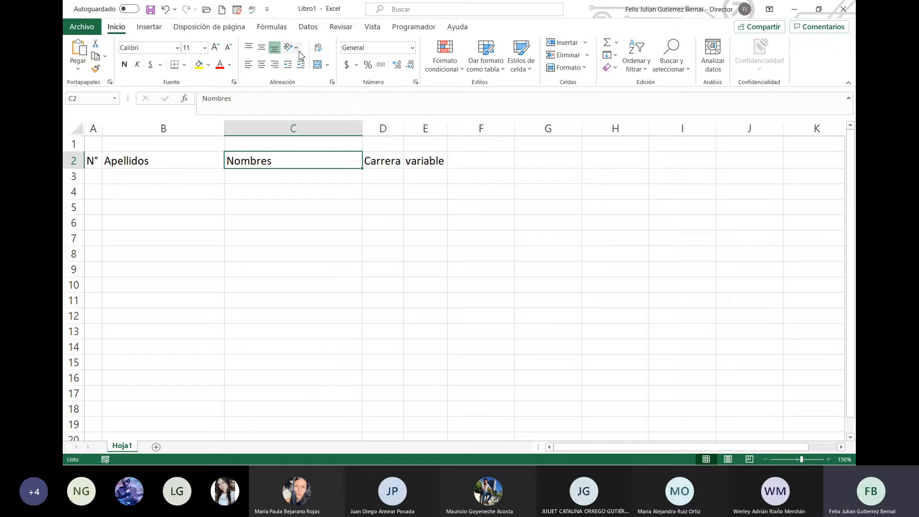
Step: Try upward-angle, rotate-up, rotate-down, vertical and downward-angle orientations on N° in A2
click(297, 52)
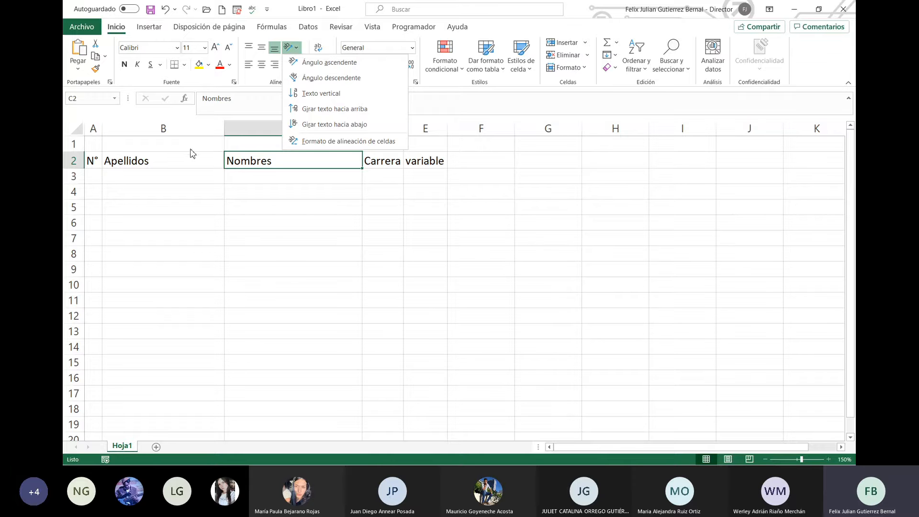
click(90, 161)
click(91, 163)
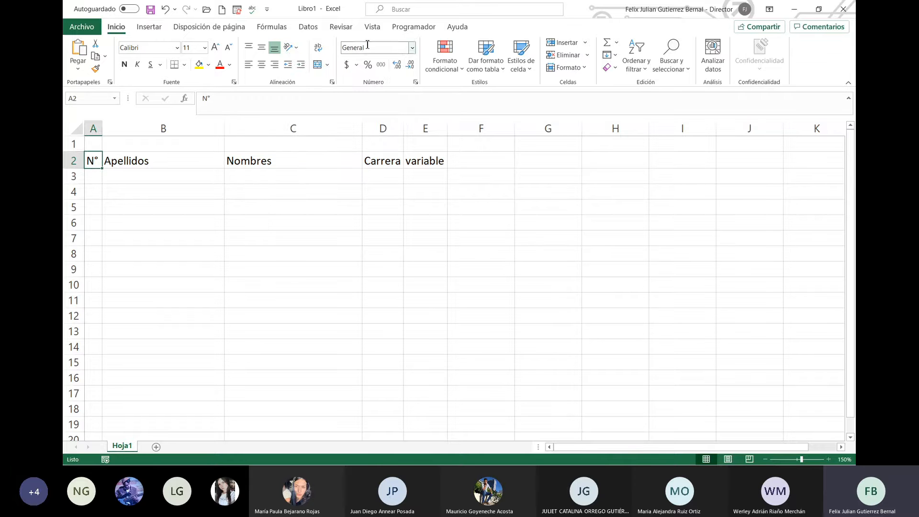
click(299, 50)
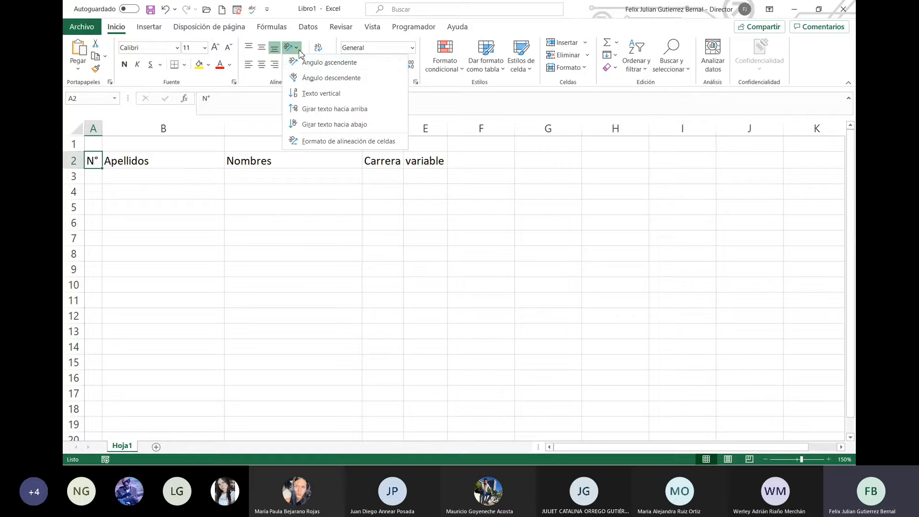
click(315, 67)
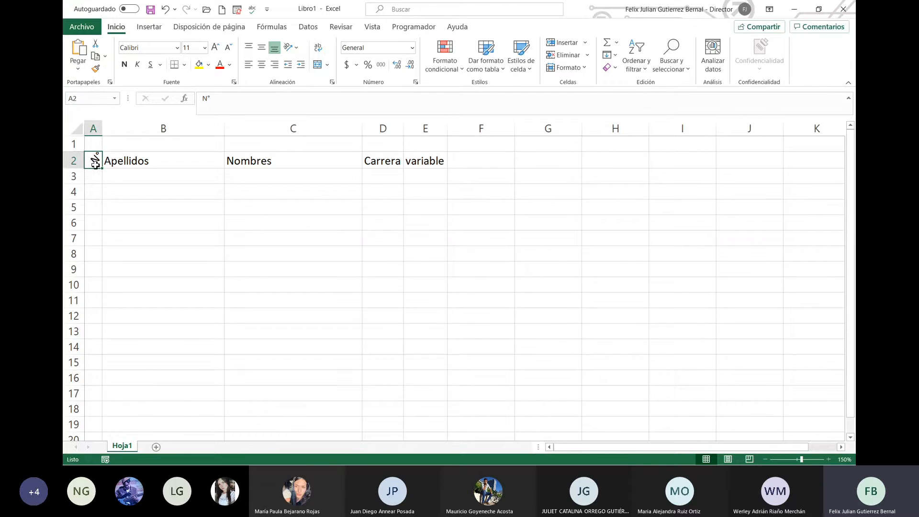
click(299, 49)
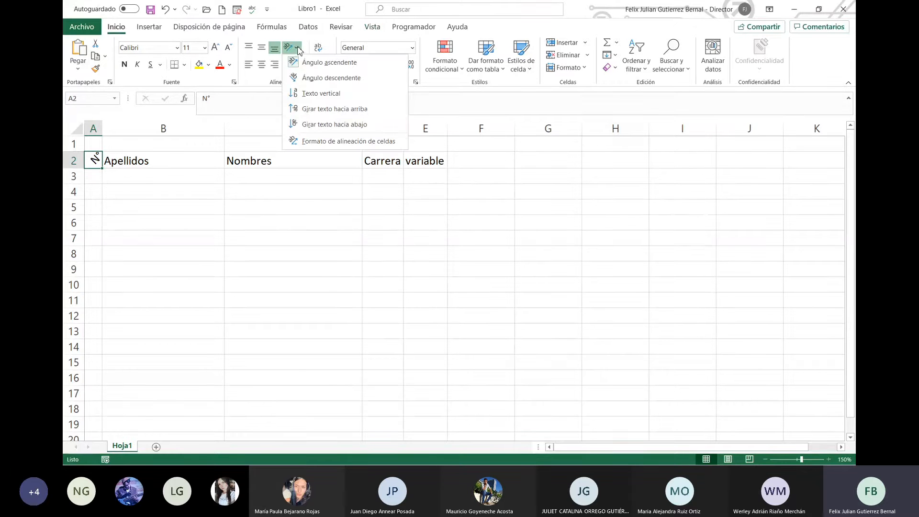
click(329, 109)
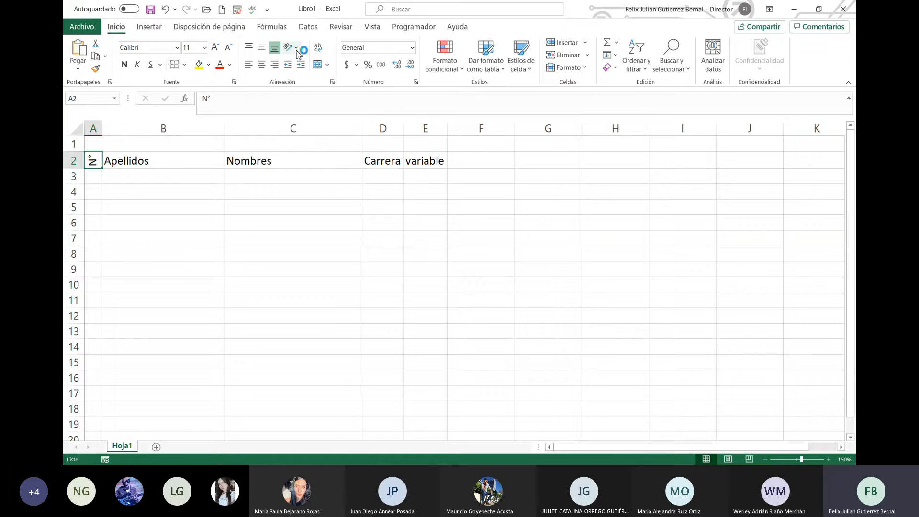
click(296, 48)
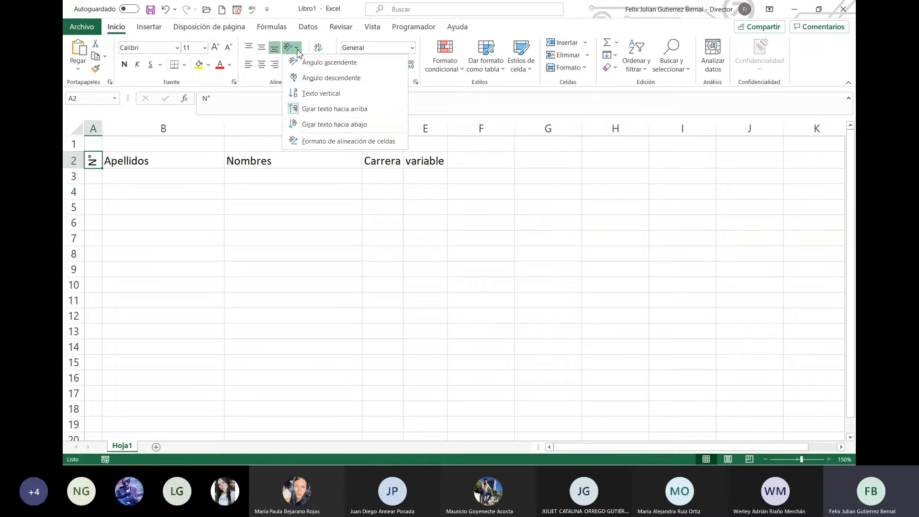
click(319, 125)
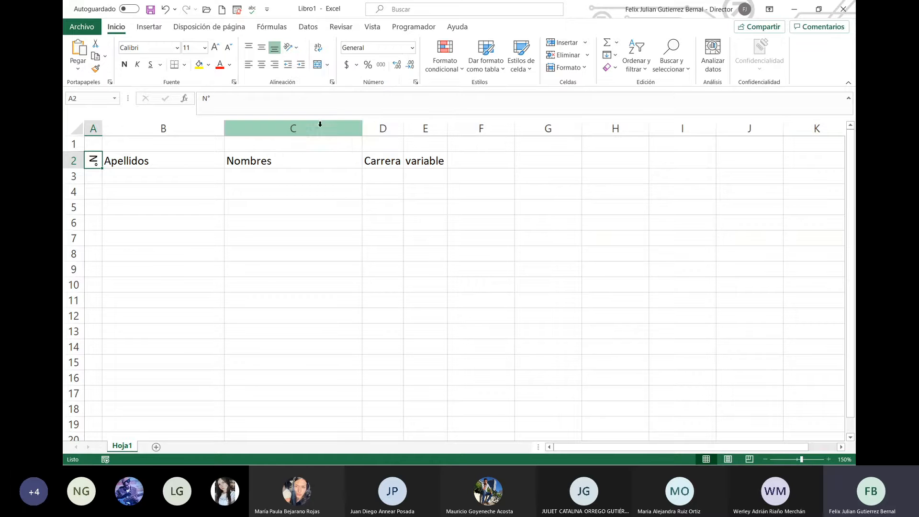
click(298, 50)
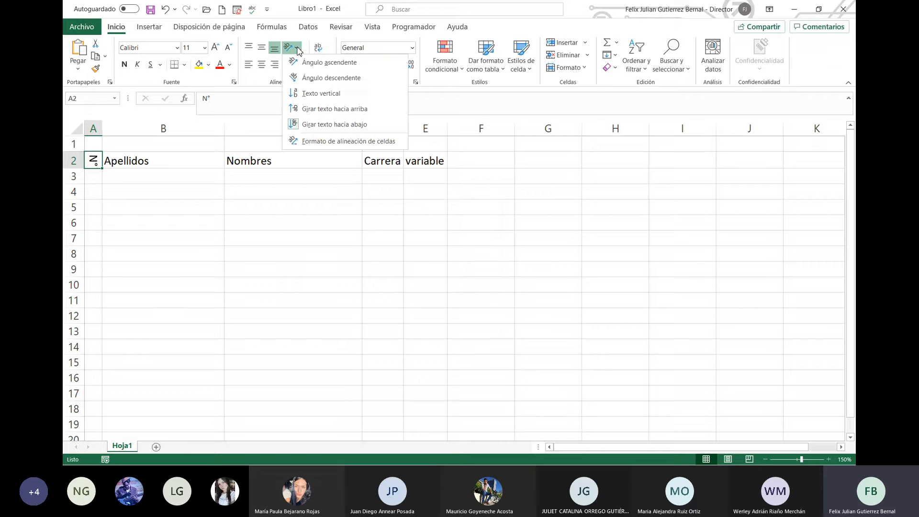
click(319, 94)
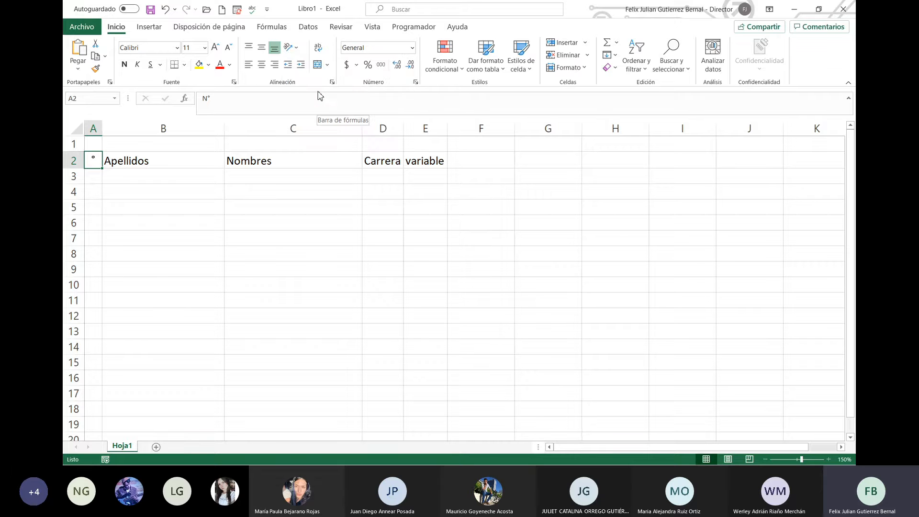
click(299, 48)
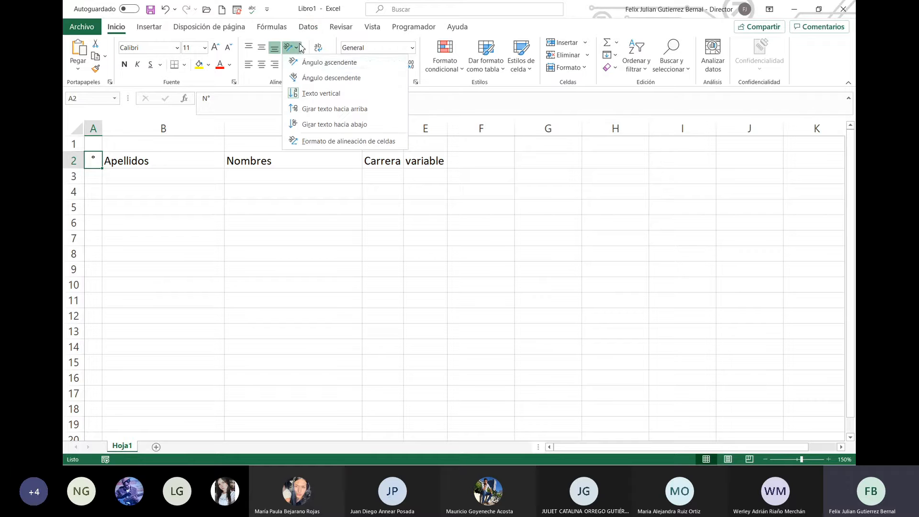
click(327, 78)
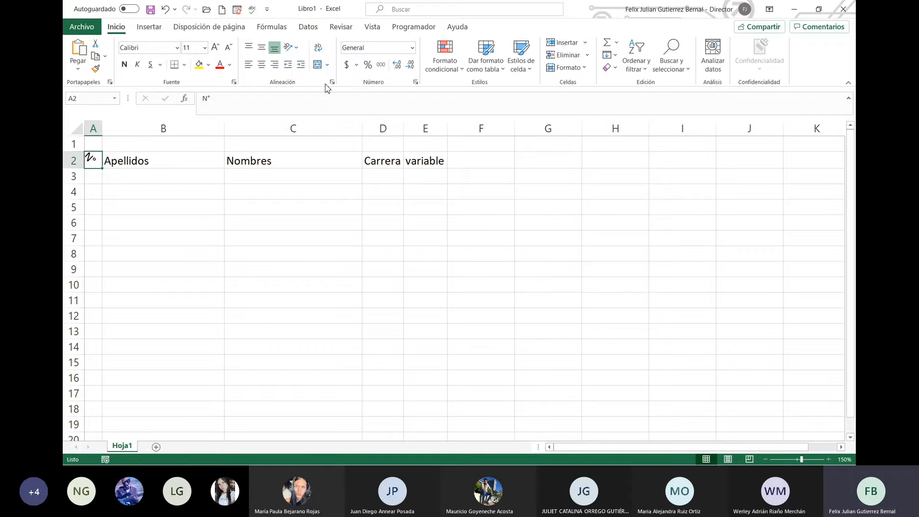
Step: Reset the N° header's rotation to 0 degrees in the cell alignment settings
click(298, 47)
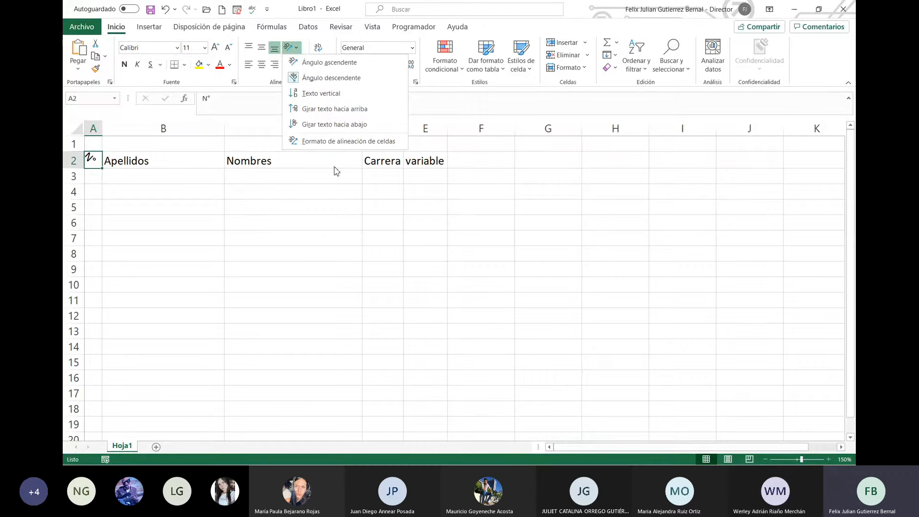
click(345, 141)
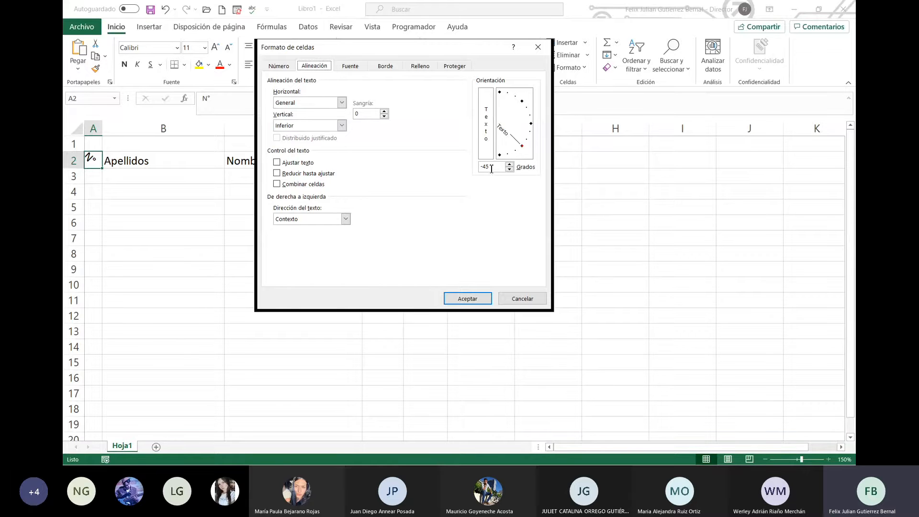
drag(492, 168, 470, 170)
click(509, 170)
click(509, 169)
click(509, 169)
click(509, 170)
drag(509, 169, 509, 164)
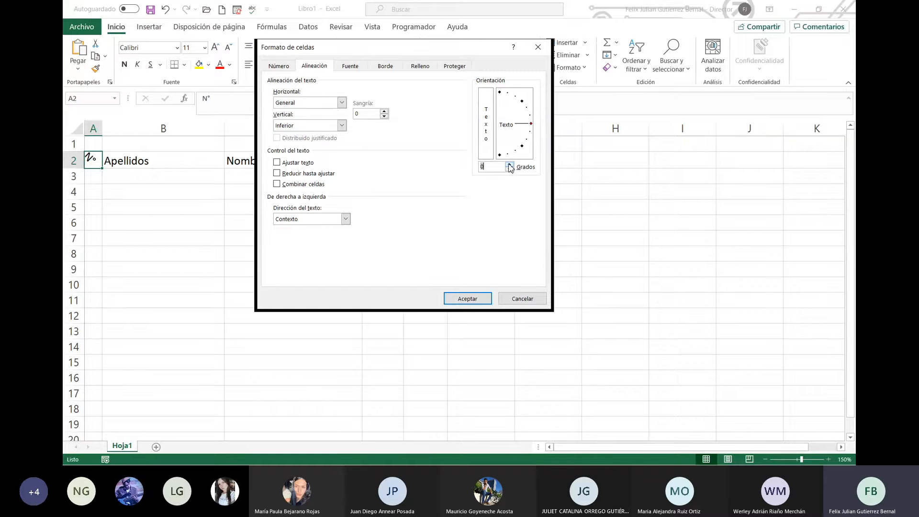
click(467, 298)
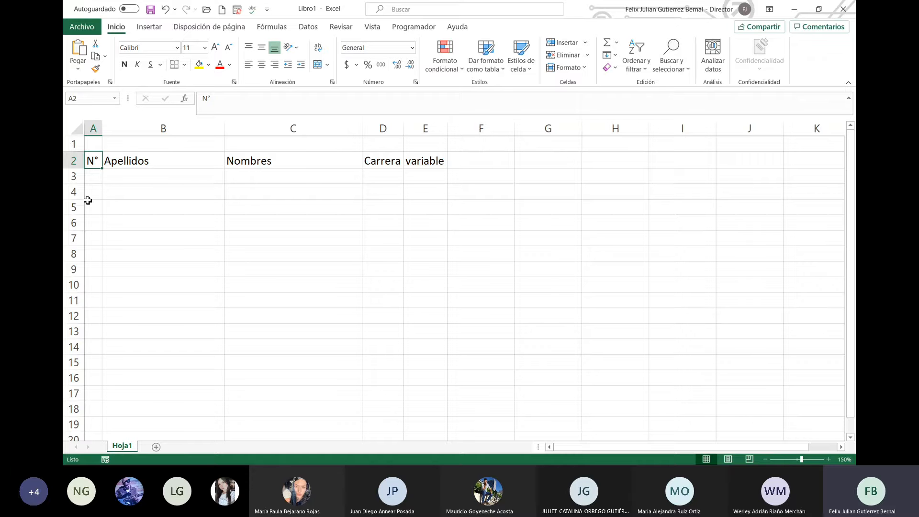
Step: Select cells A1 through E1 above the N°–variable header row
drag(93, 143, 432, 146)
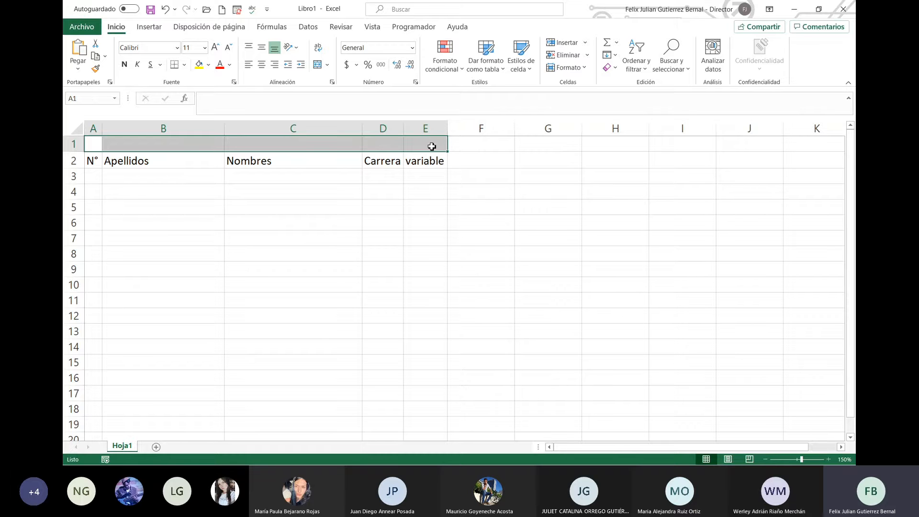
Step: Merge and centre A1:E1 and enter the title UNIEMPRESARIAL
click(317, 65)
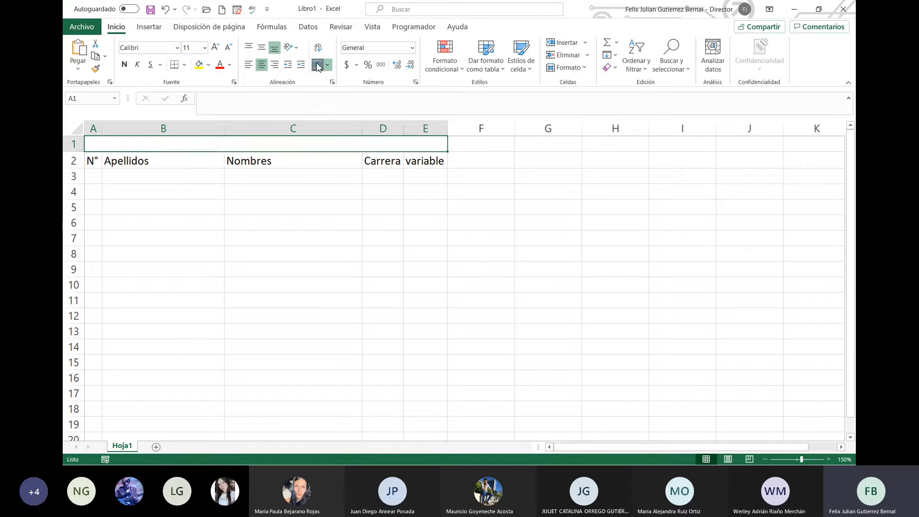
click(289, 178)
click(277, 144)
text(UNIEMPRESARIA)
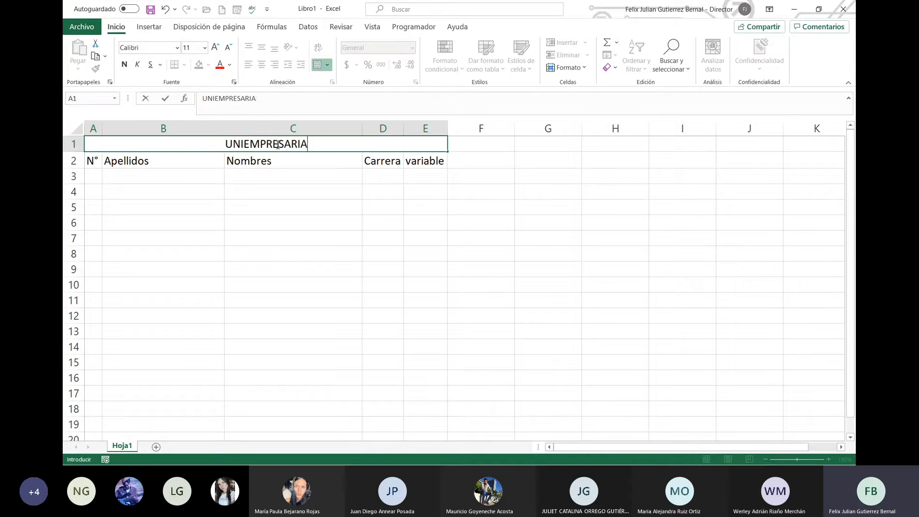
text(L)
key(Return)
Step: Make the title and row-2 headers bold, and italicize the UNIEMPRESARIAL title
click(276, 144)
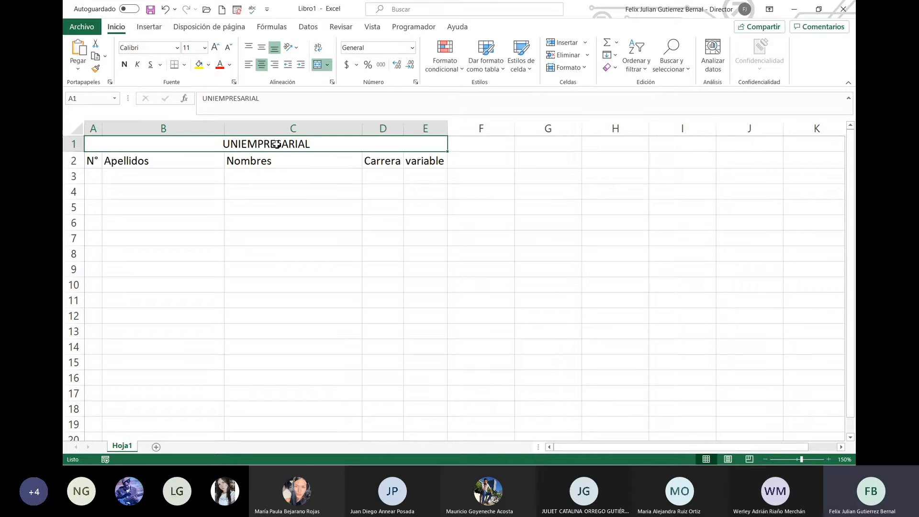
key(shift+Right)
key(Left)
key(Down)
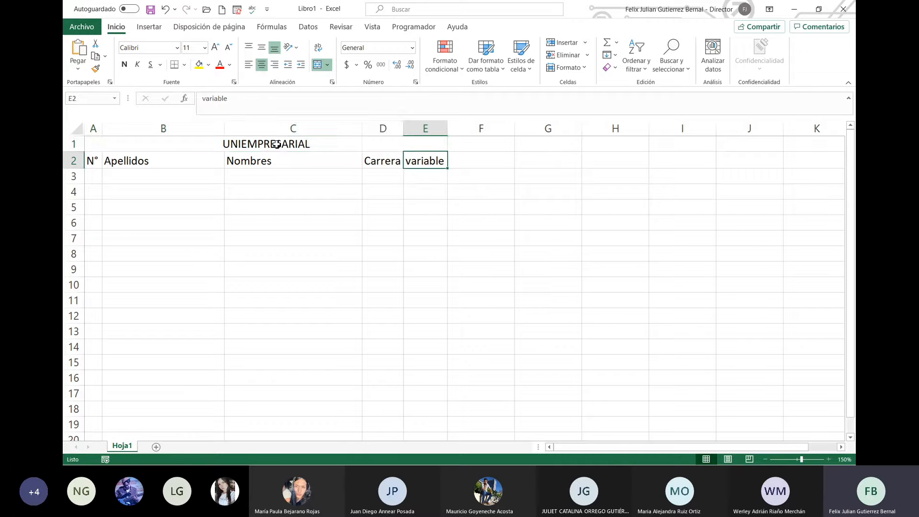
key(shift+Up)
key(ctrl+n)
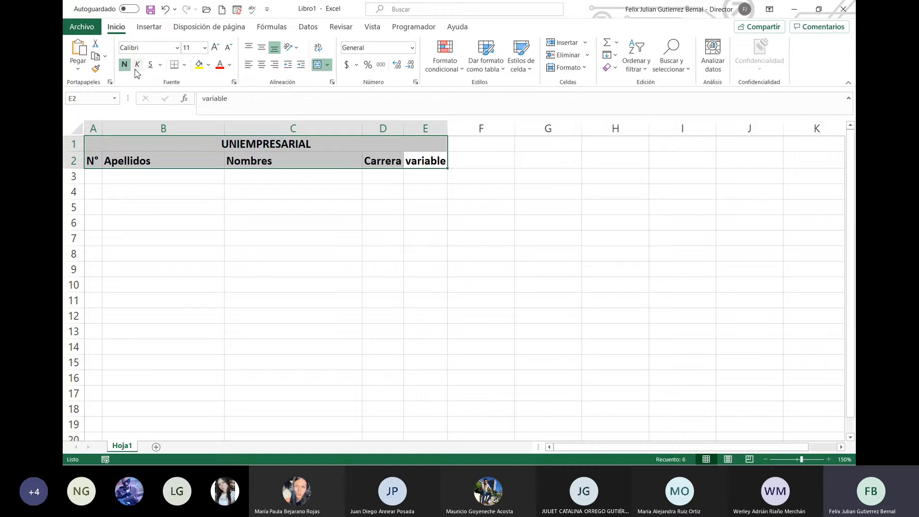
key(Up)
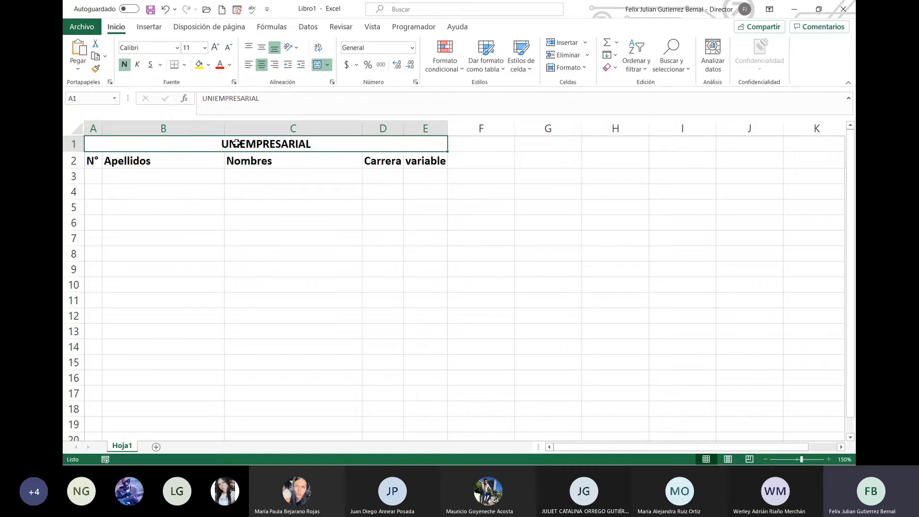
click(138, 64)
click(237, 195)
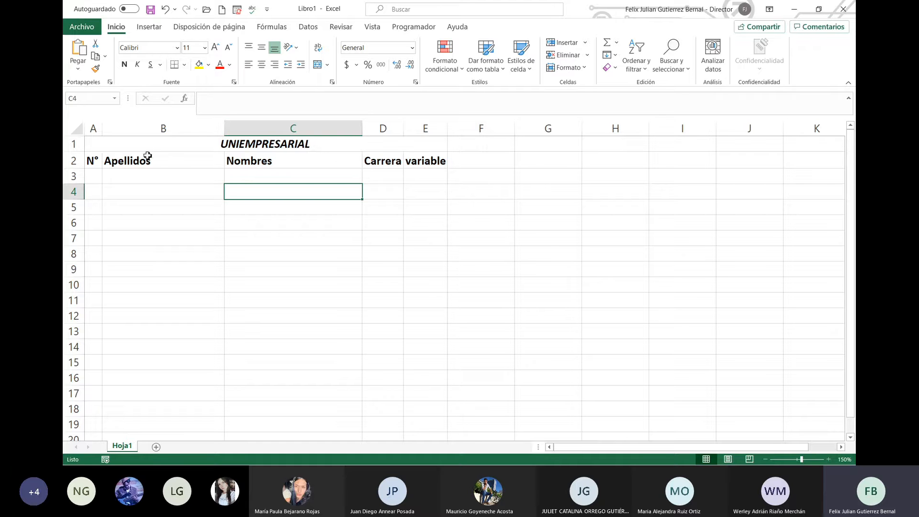
Step: Enter record number 1 in A3 and the first student's surnames in B3
click(103, 175)
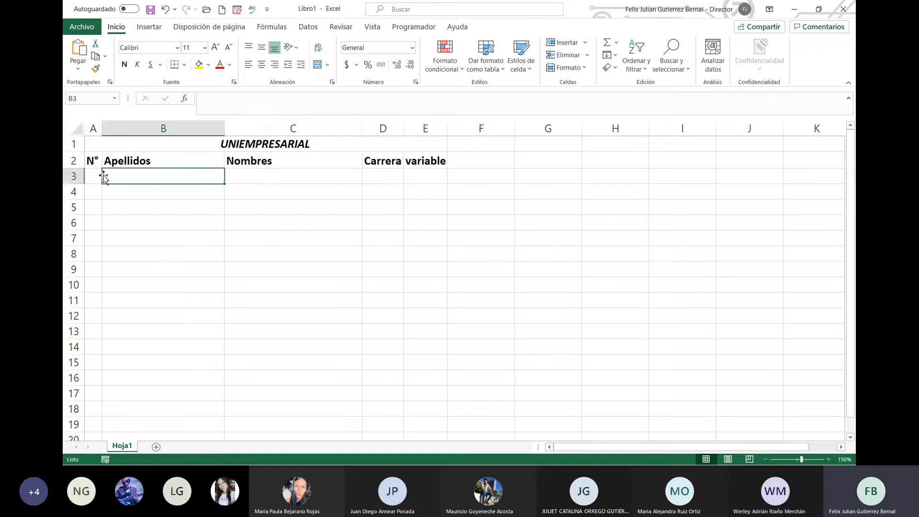
click(96, 177)
text(1)
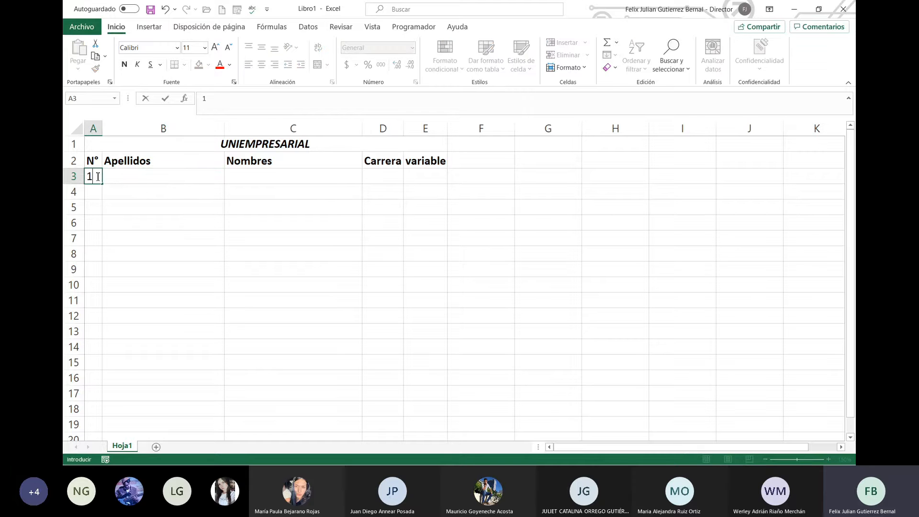
key(Escape)
key(Tab)
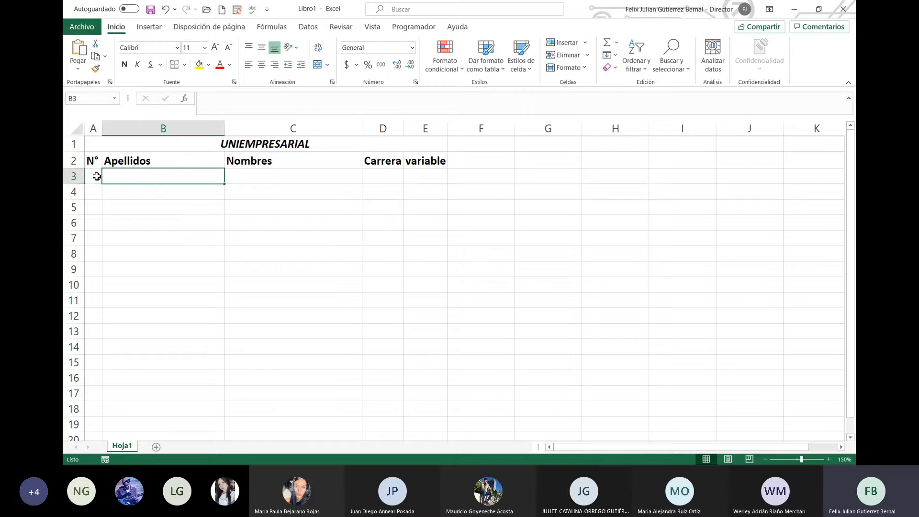
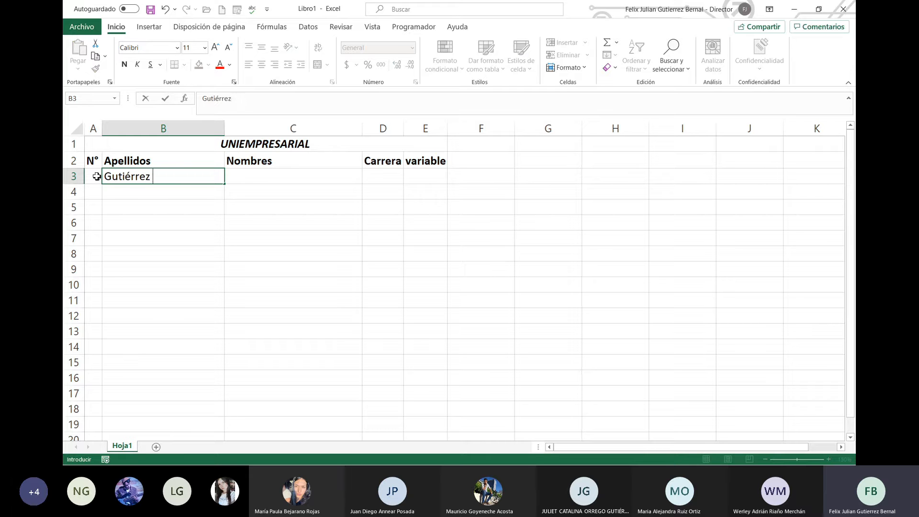
text(ernal)
key(Tab)
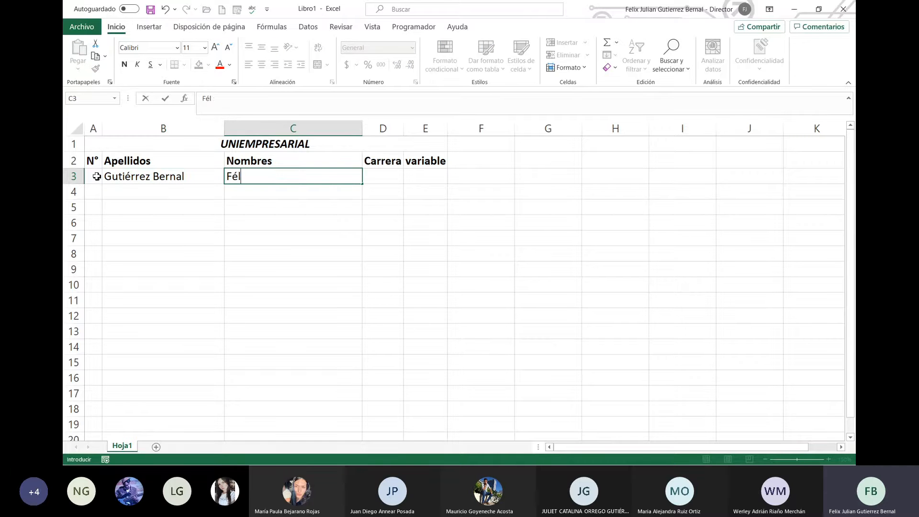
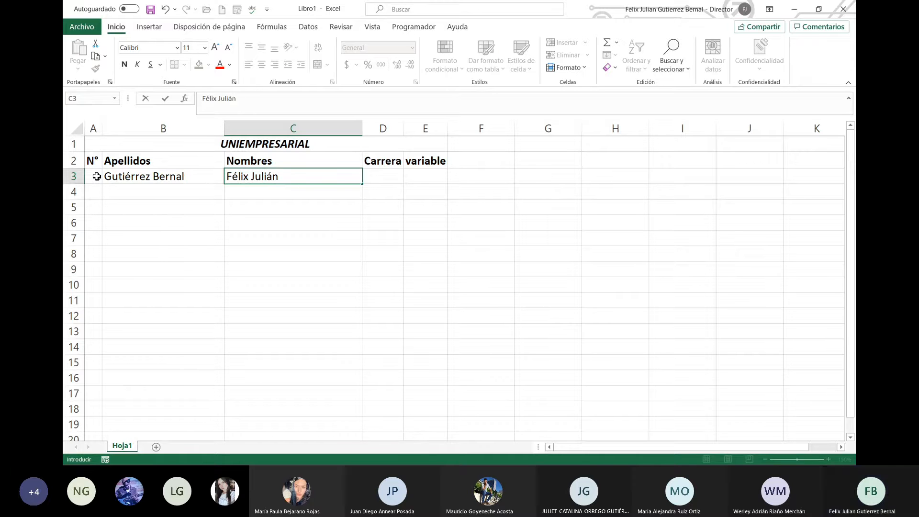
Step: Enter the first student's given names in C3
key(Return)
key(Up)
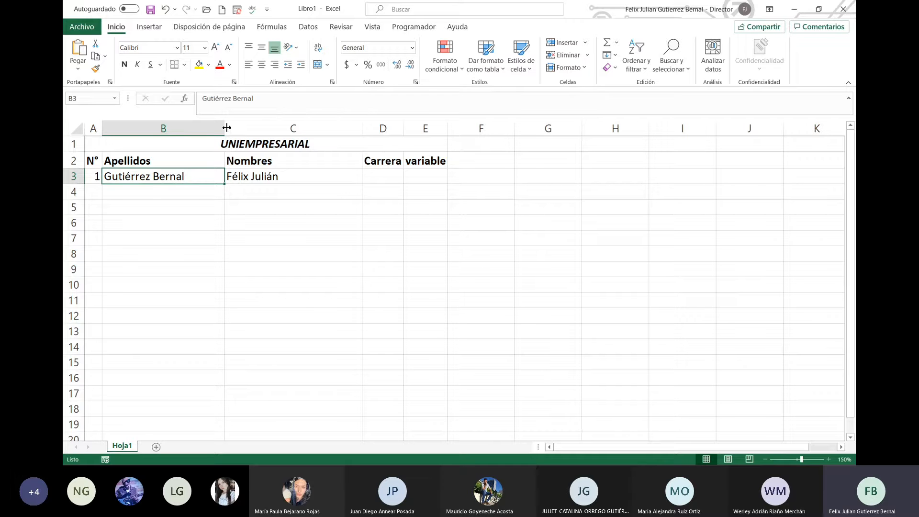
Step: Narrow columns B and C so the names overflow, and review B3's surname entry
drag(227, 128, 155, 144)
drag(284, 130, 190, 141)
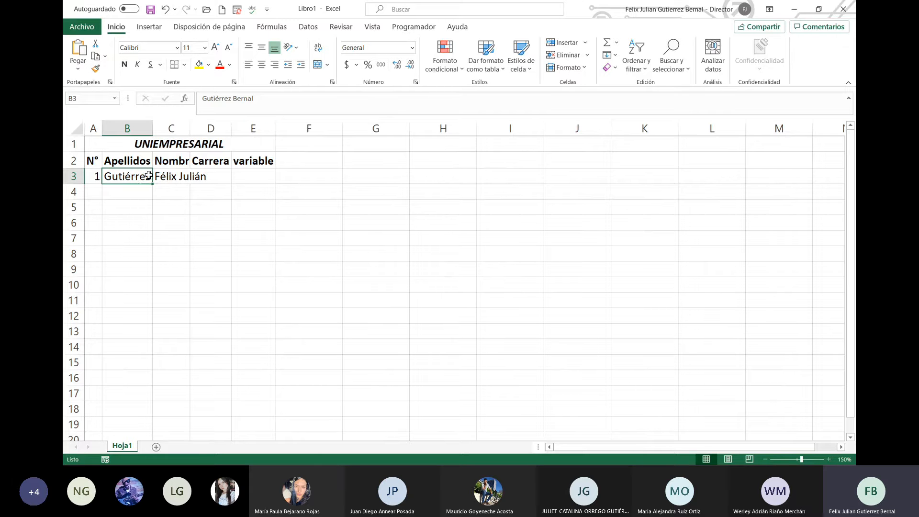
click(134, 191)
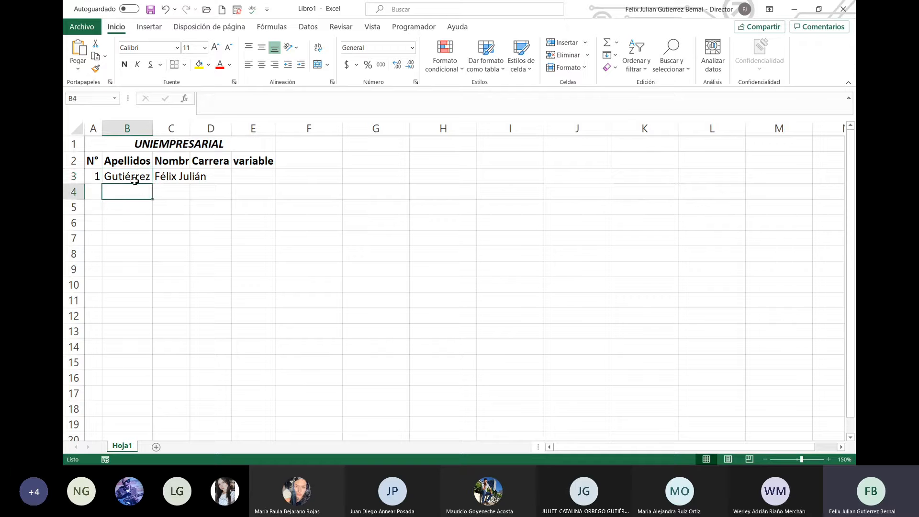
click(136, 176)
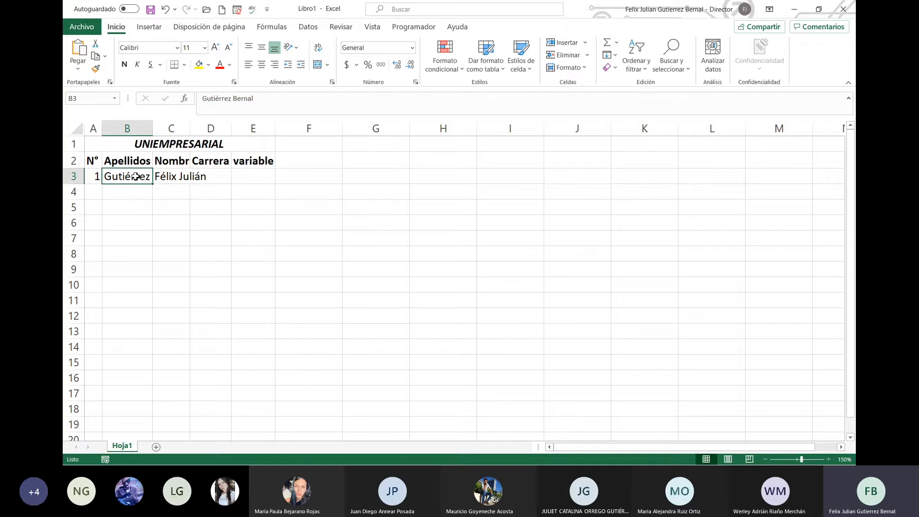
click(268, 109)
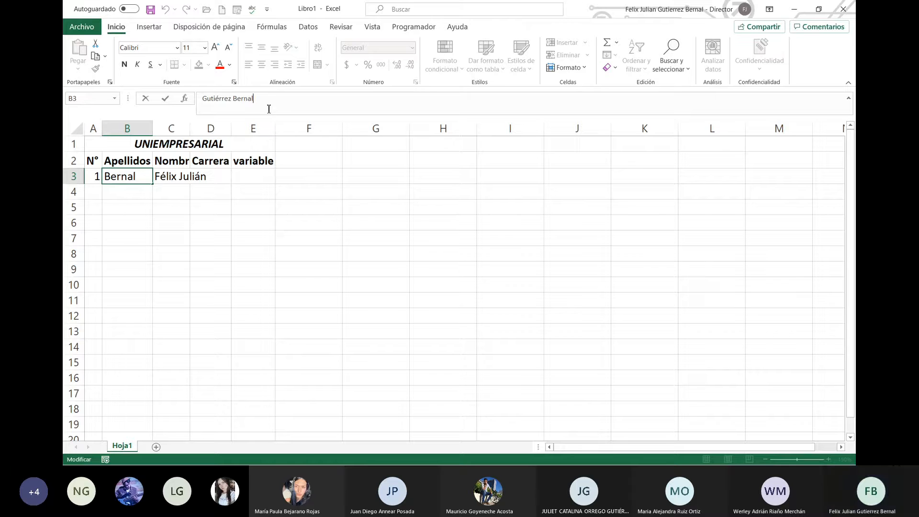
click(150, 201)
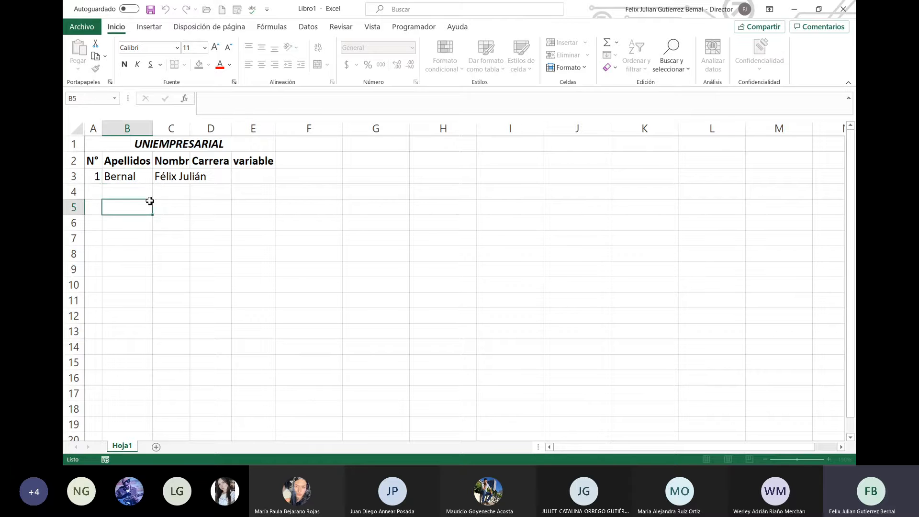
click(142, 179)
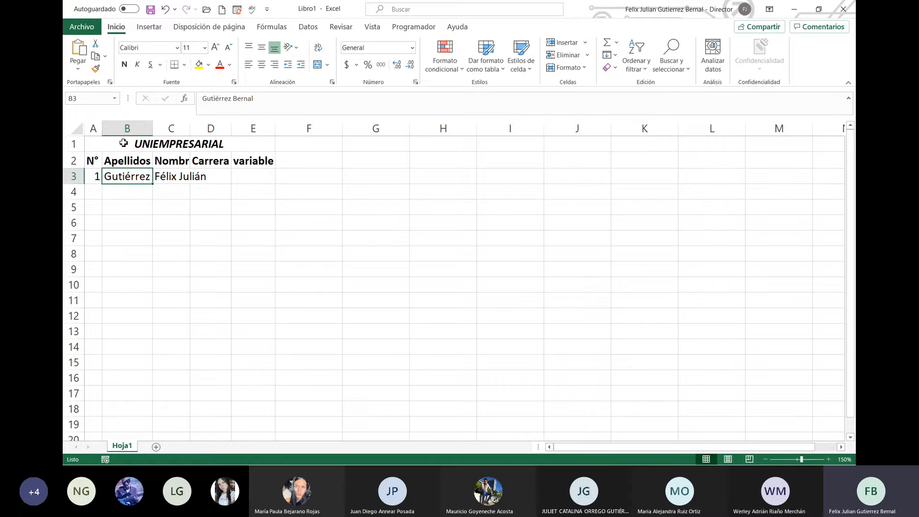
drag(119, 144, 239, 316)
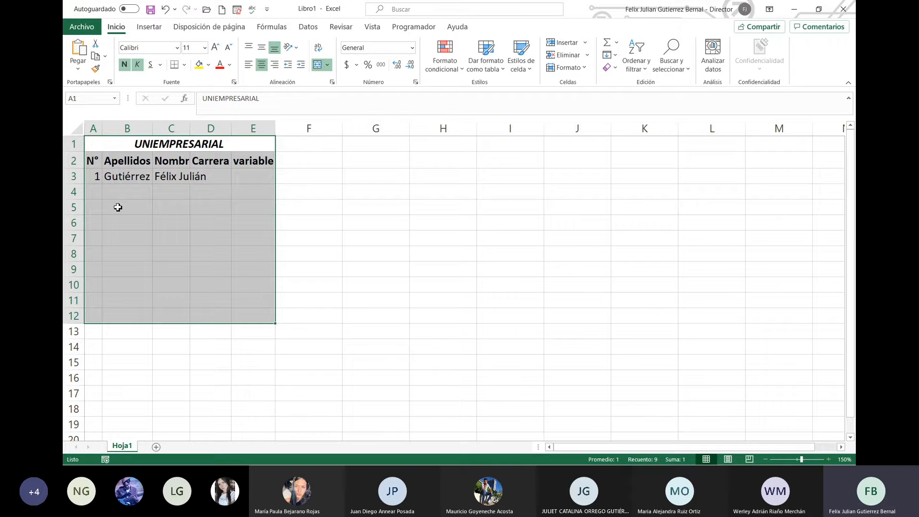
click(128, 191)
click(147, 178)
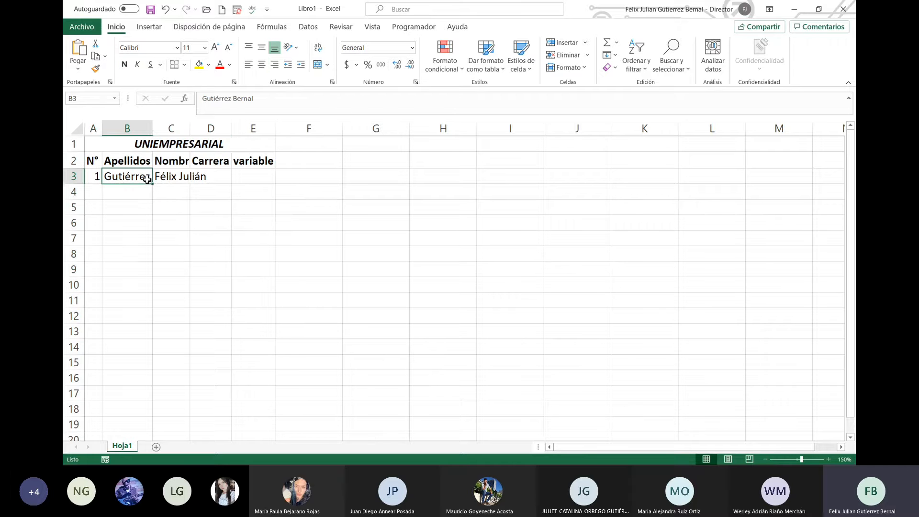
click(205, 47)
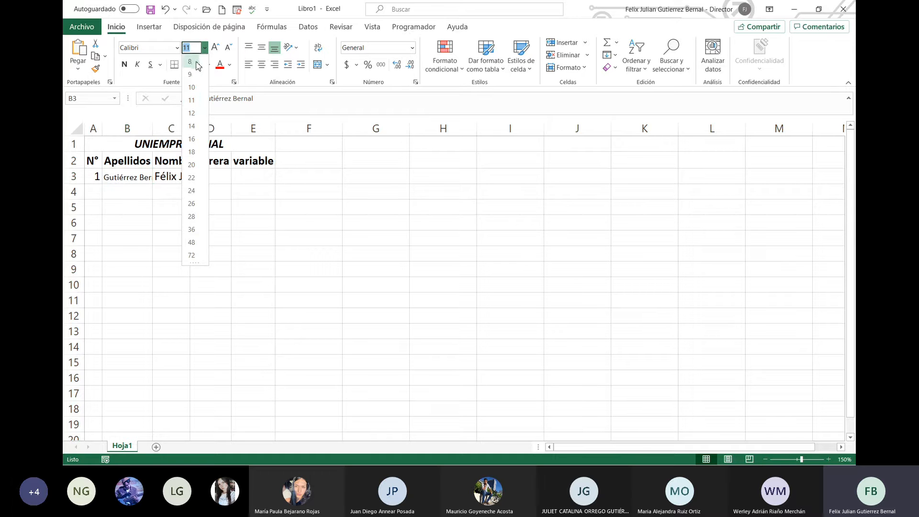
text(4)
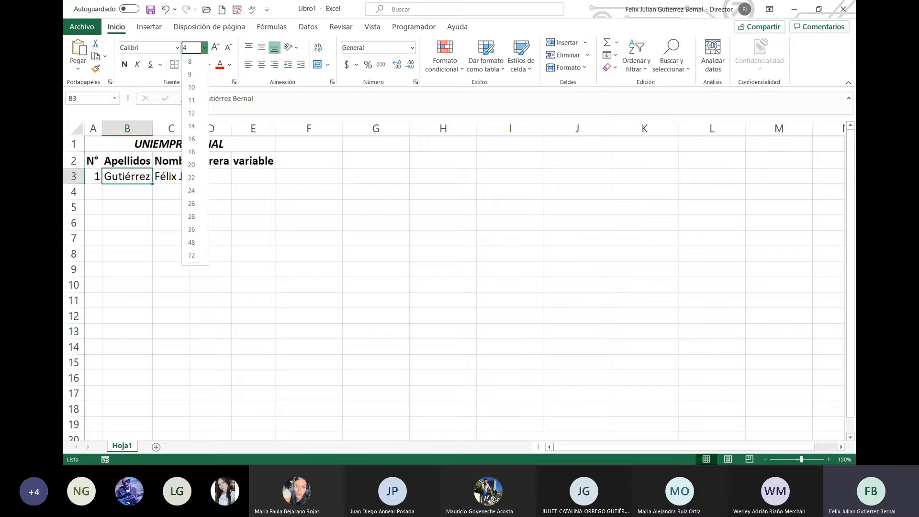
key(Return)
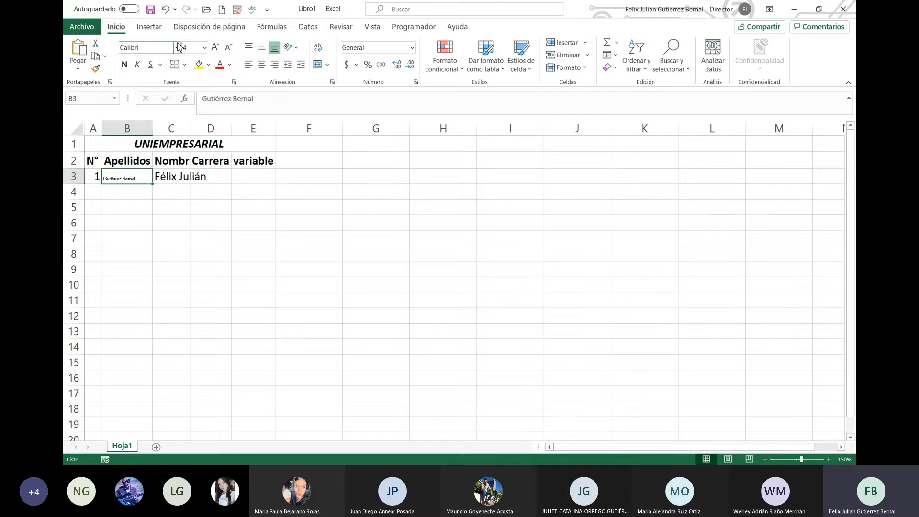
click(204, 48)
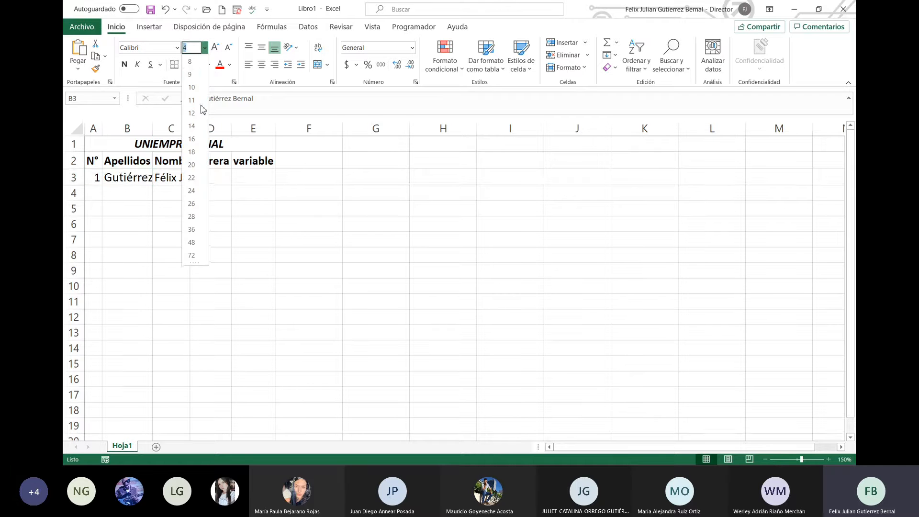
click(215, 248)
click(215, 247)
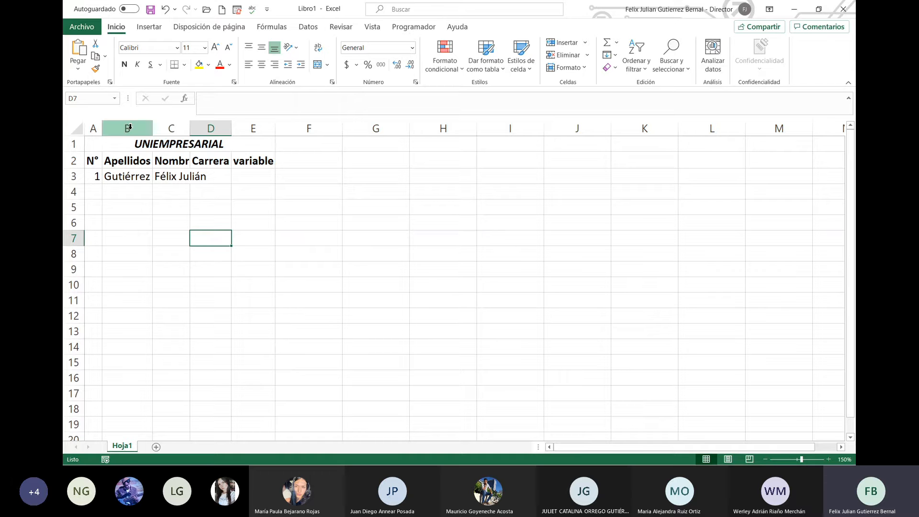
Step: Apply Ajustar texto to columns B and C so the names wrap
drag(129, 127, 162, 127)
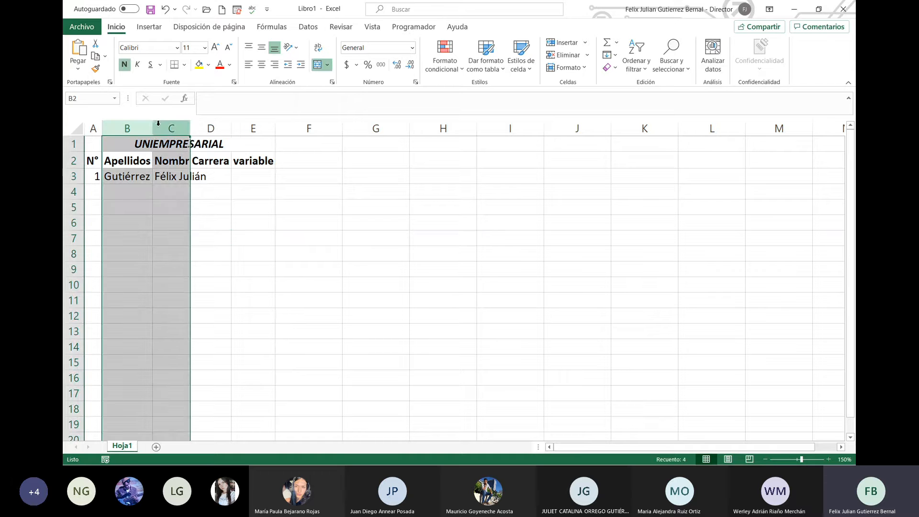
click(320, 52)
click(323, 305)
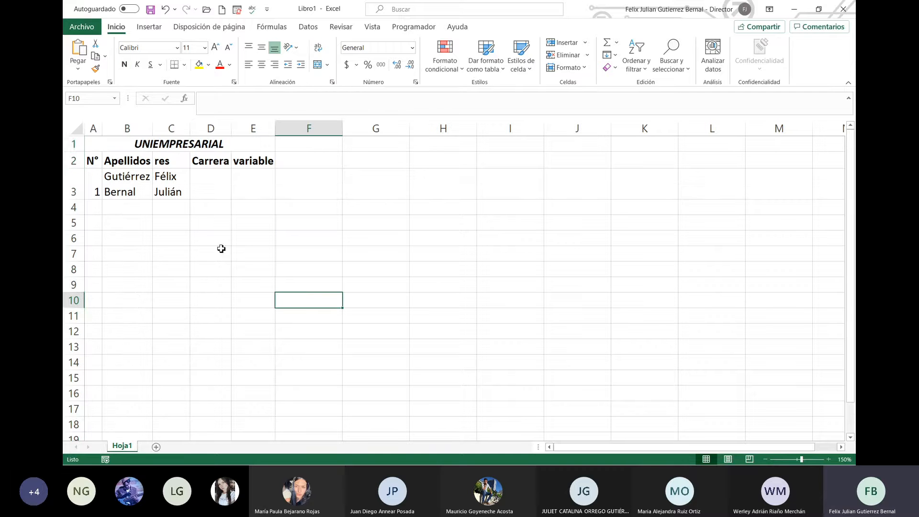
Step: Select rows 3 to 5, then the surname cell B3, to check the wrapped text
click(72, 188)
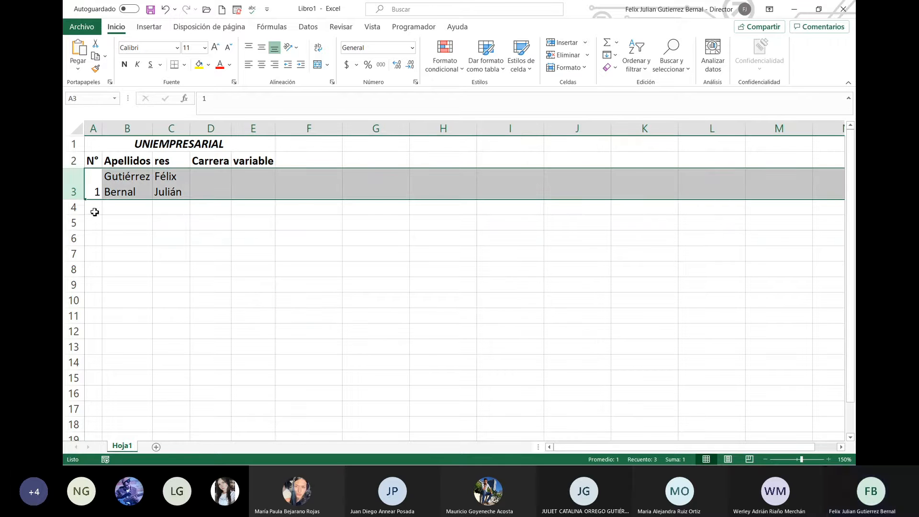
click(76, 209)
drag(76, 208, 82, 229)
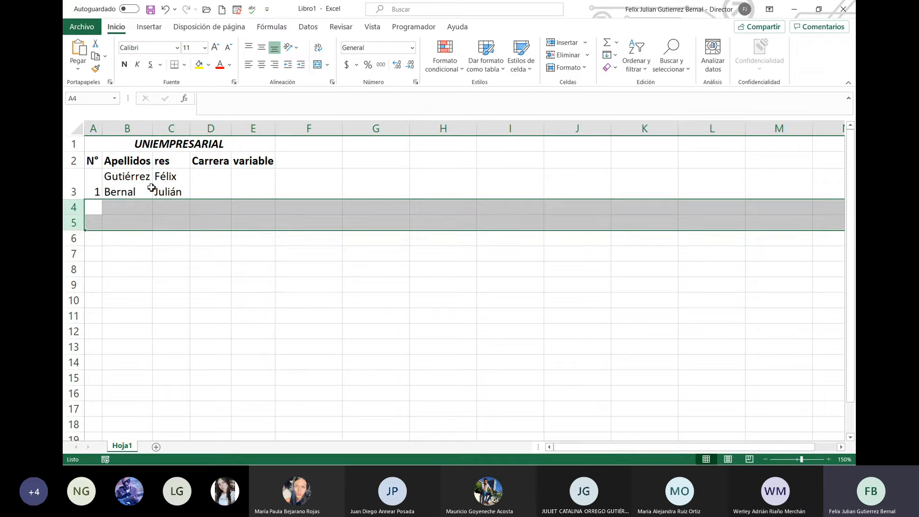
click(145, 184)
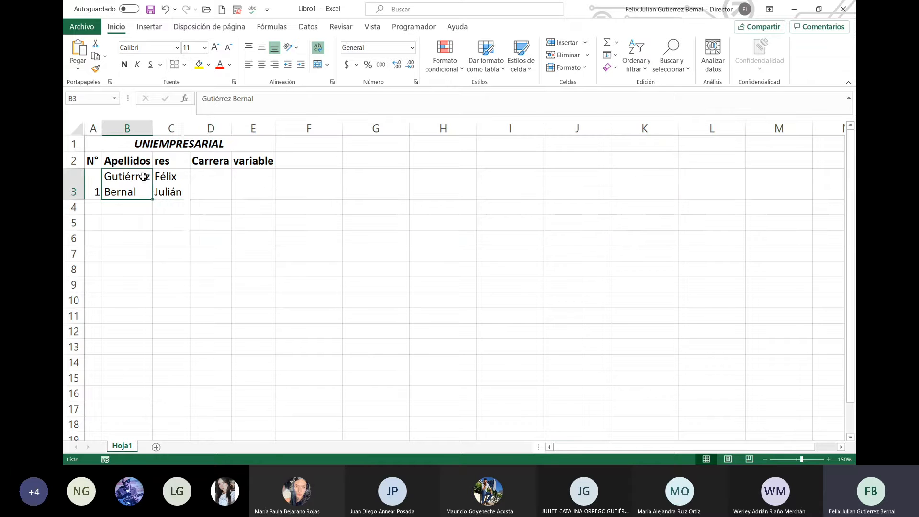
click(205, 47)
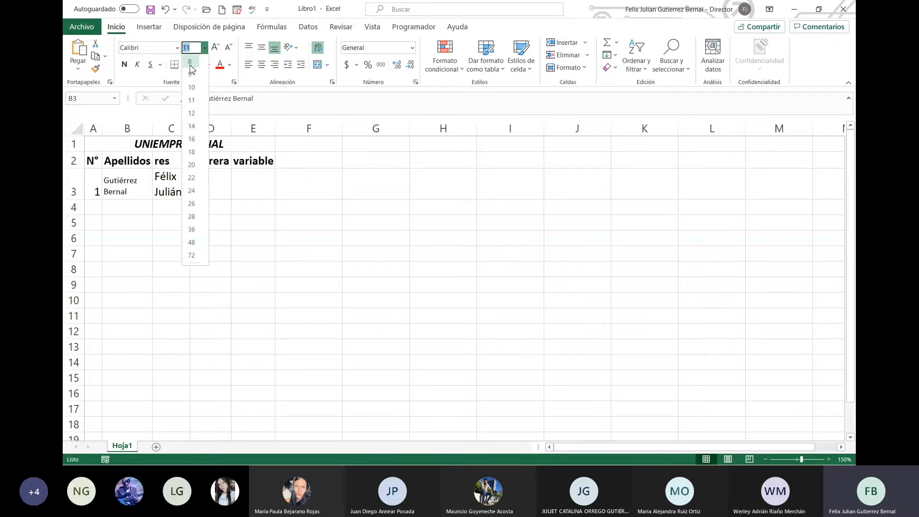
Step: Shrink the surname in B3 and the given names in C3 to font size 8
click(191, 66)
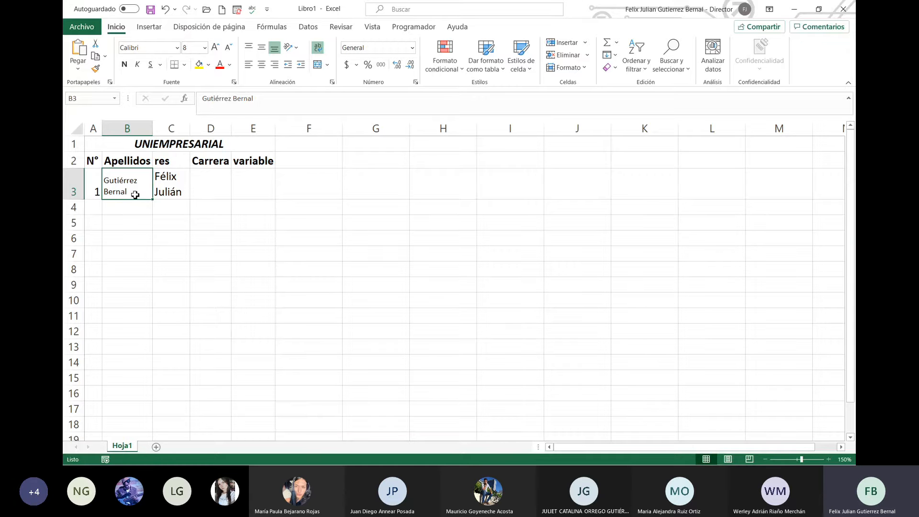
click(171, 180)
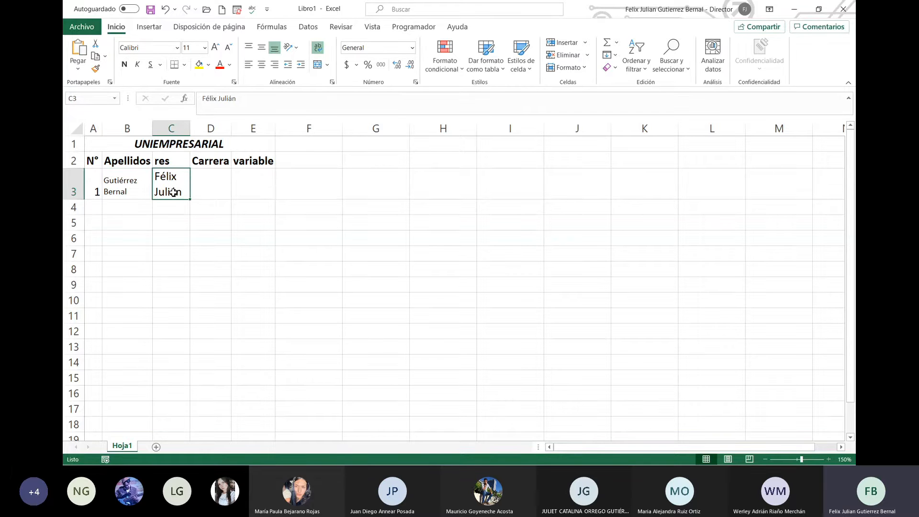
click(205, 47)
click(200, 61)
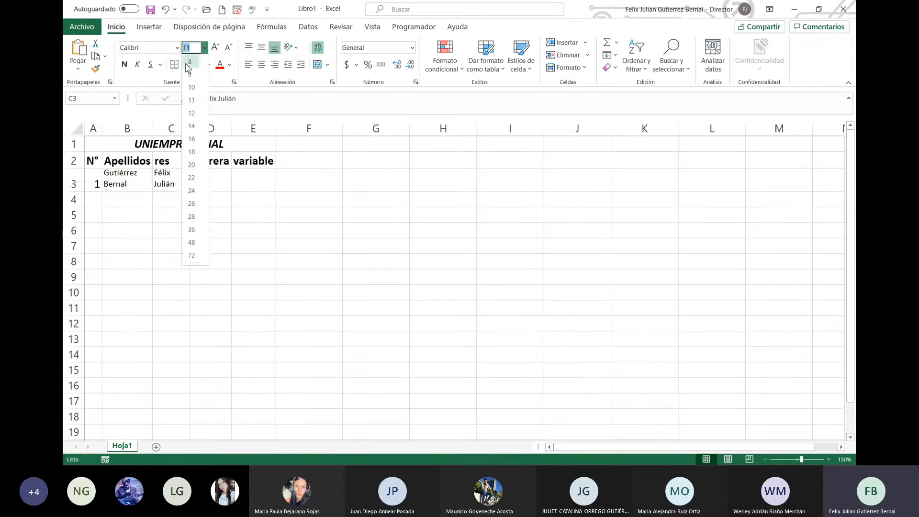
click(139, 193)
click(174, 186)
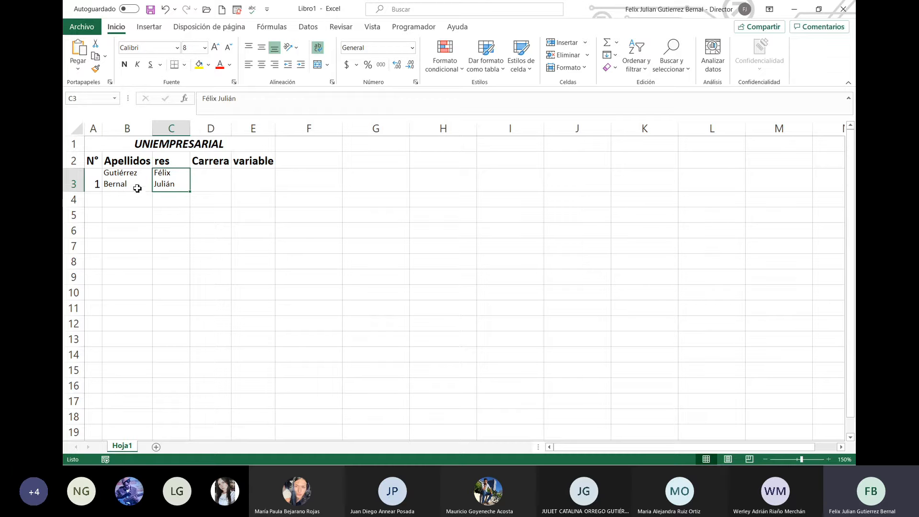
Step: Enlarge B3 and C3 back to font size 11 with three Increase Font Size steps each
click(135, 186)
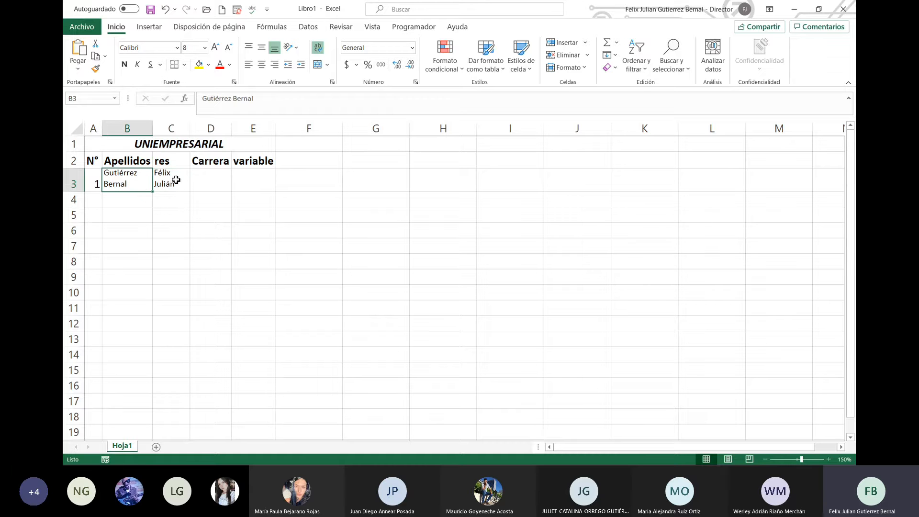
click(216, 48)
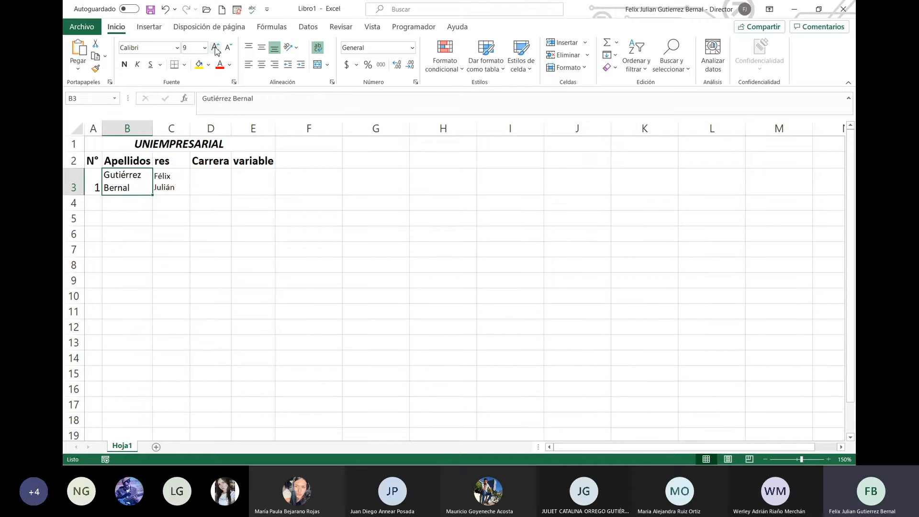
click(216, 48)
click(216, 49)
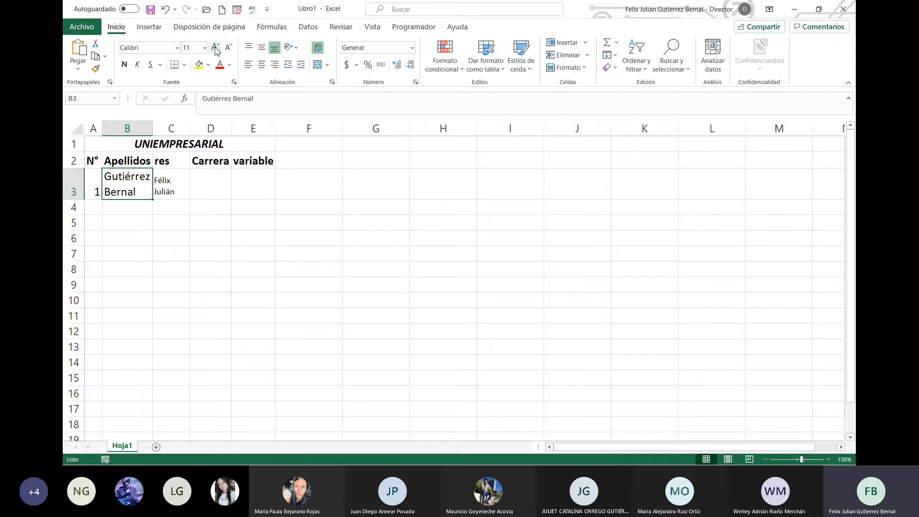
click(167, 176)
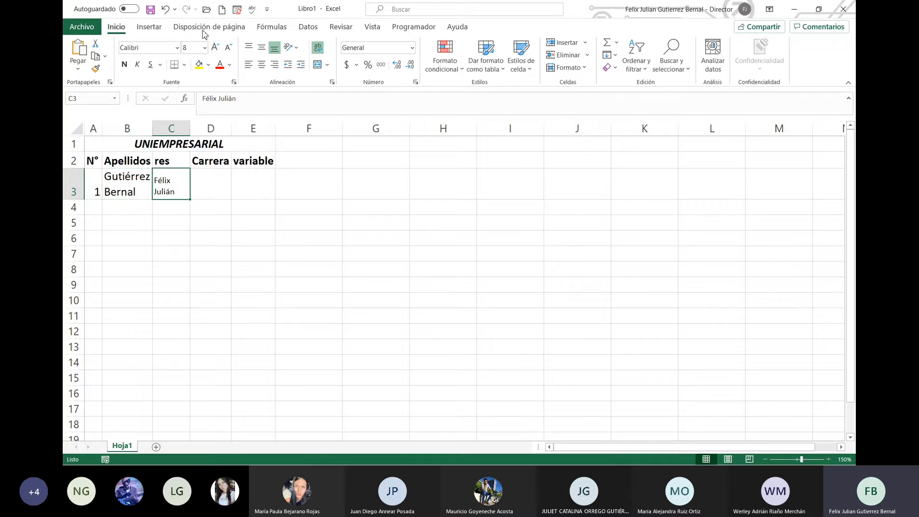
click(215, 48)
click(215, 47)
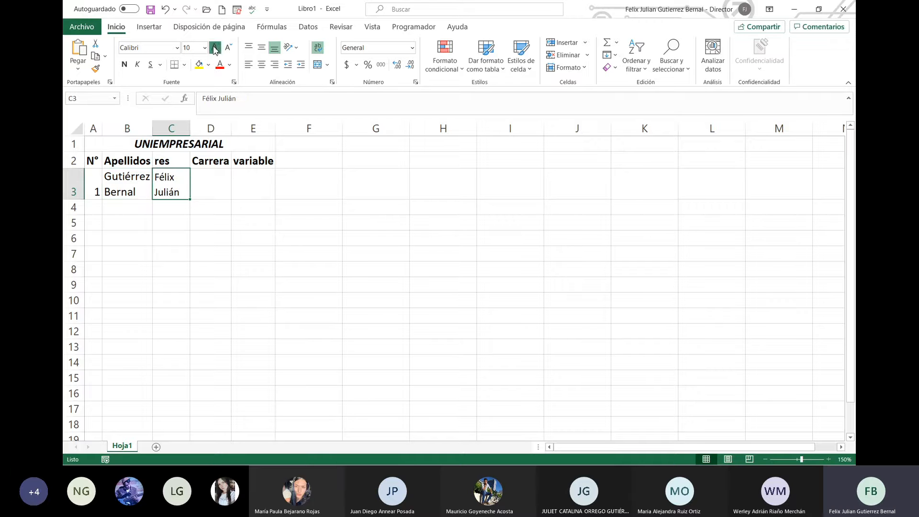
click(215, 47)
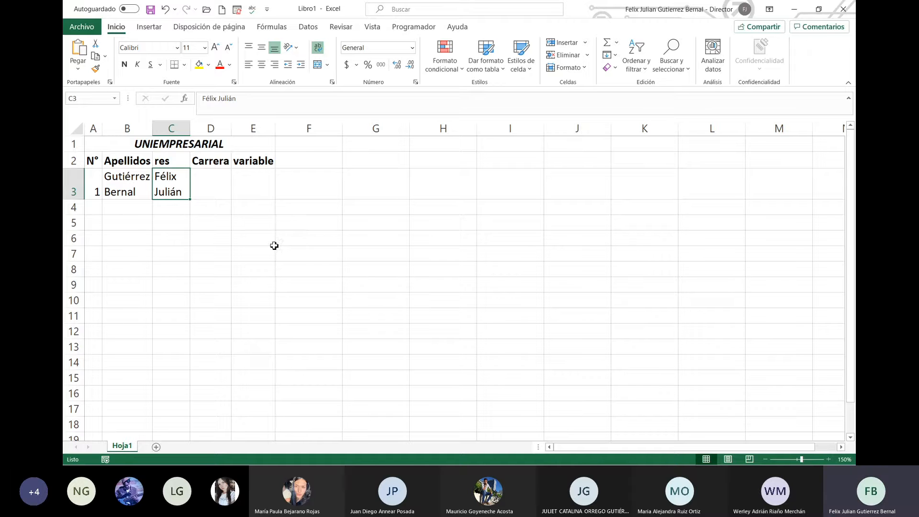
Step: Autofit column D and set the first student's career in D3 to Ingeniería
click(224, 193)
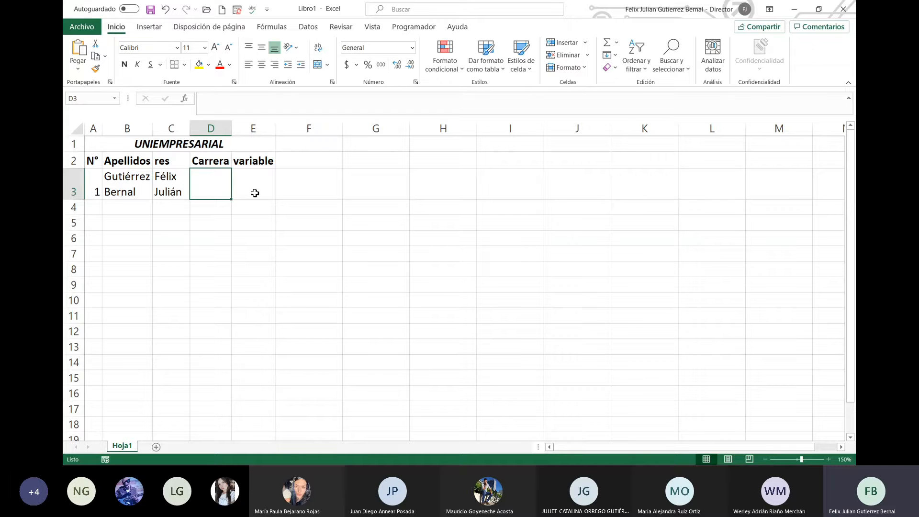
text(Marketing)
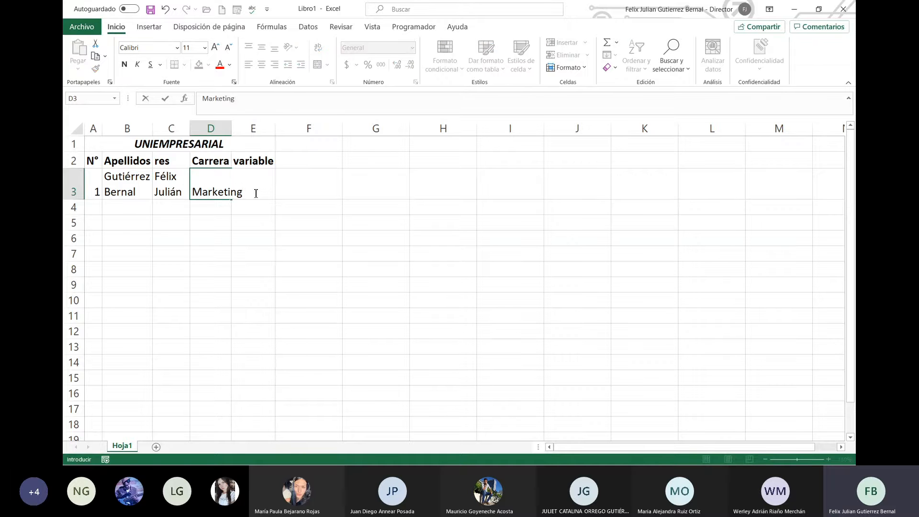
key(Return)
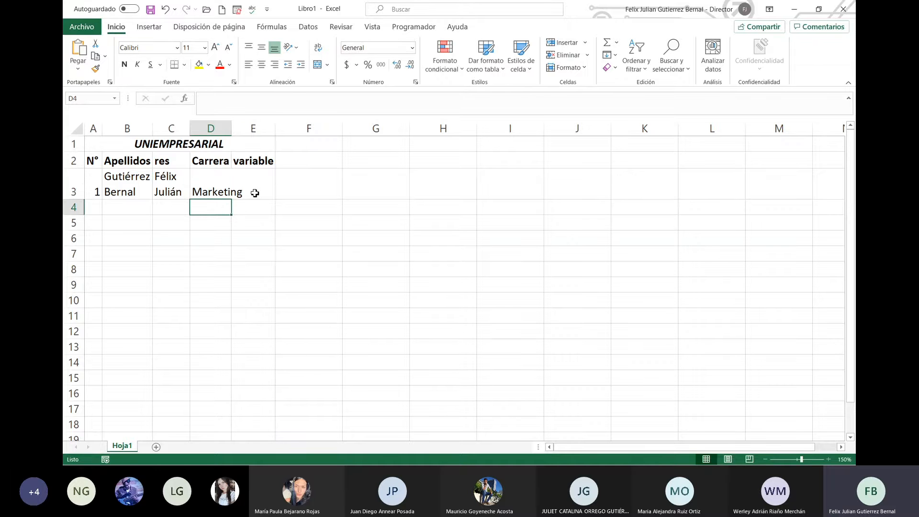
double_click(232, 128)
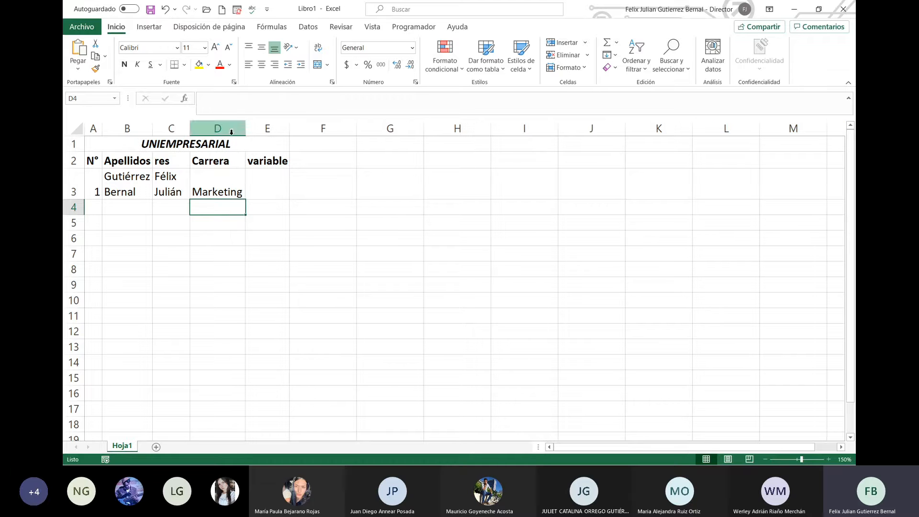
click(231, 191)
text(I)
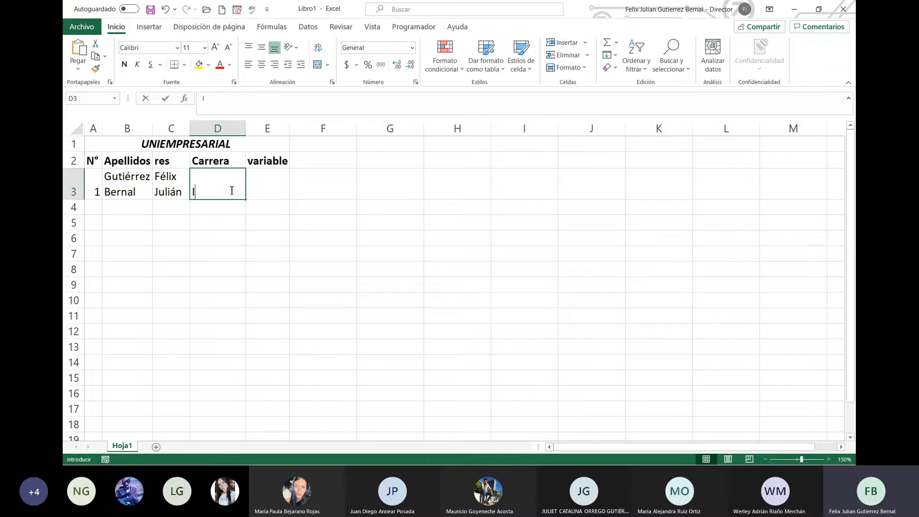
text(ngeniería)
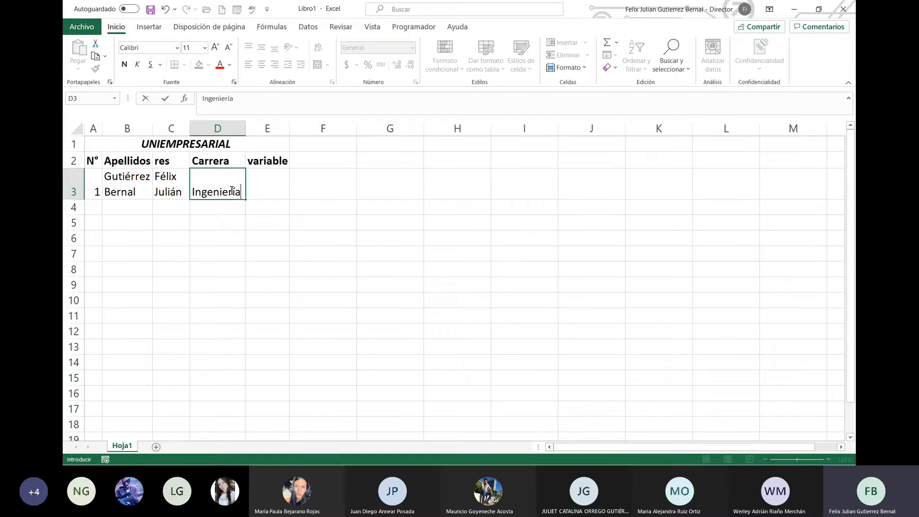
key(Return)
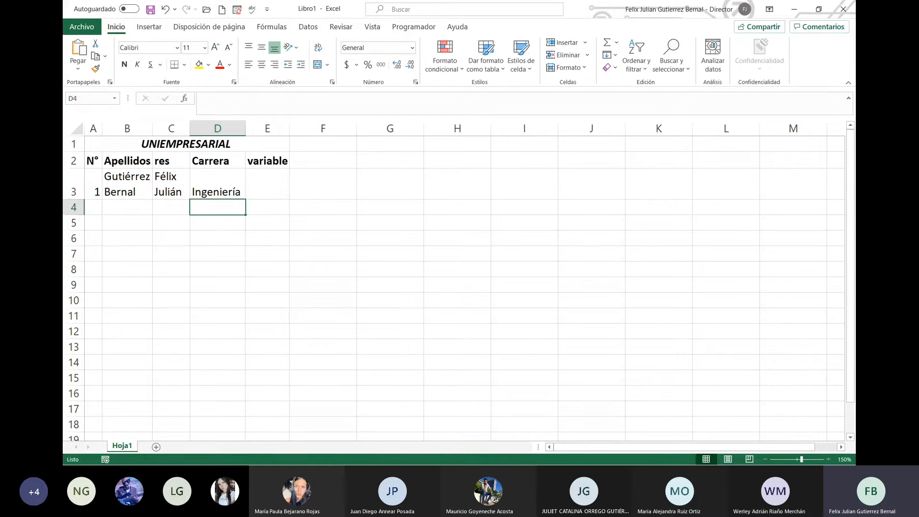
key(alt+Tab)
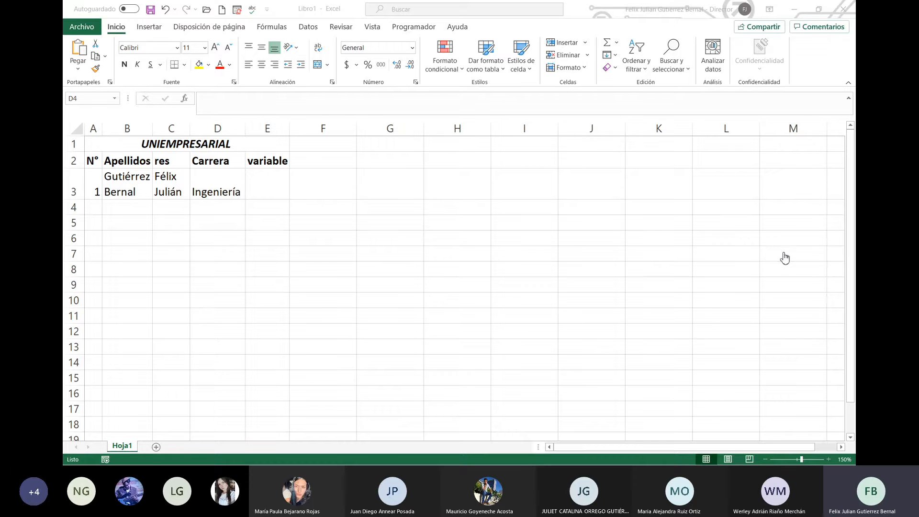
key(alt+Tab)
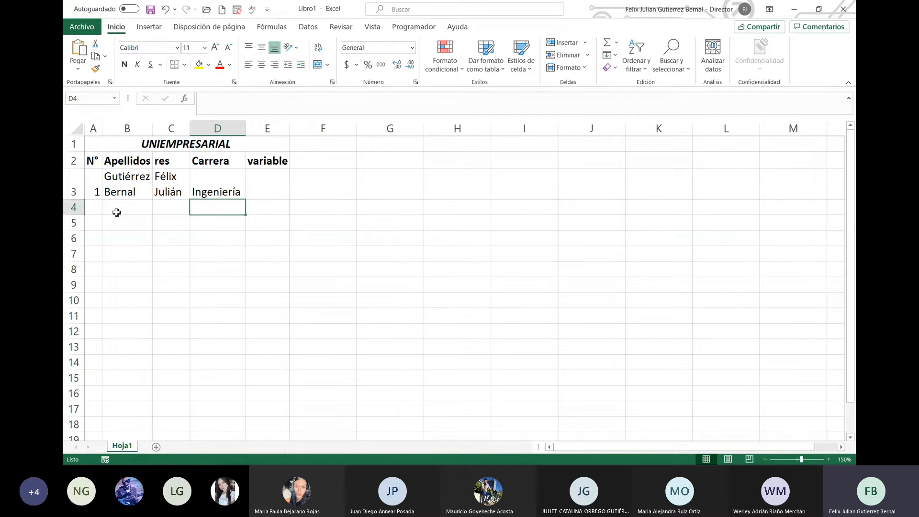
Step: Fill row 4 with the second student's surnames, given names and the career Marketing
click(117, 213)
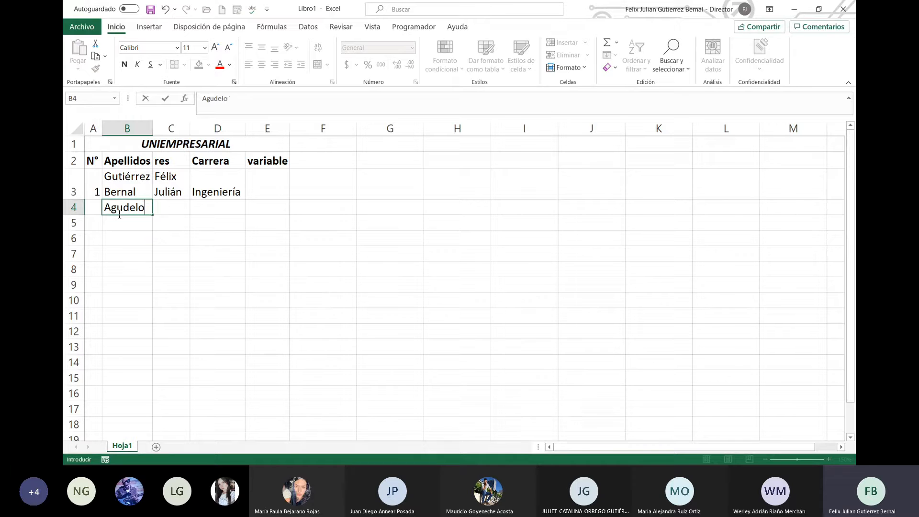
key(Return)
key(Up)
key(Right)
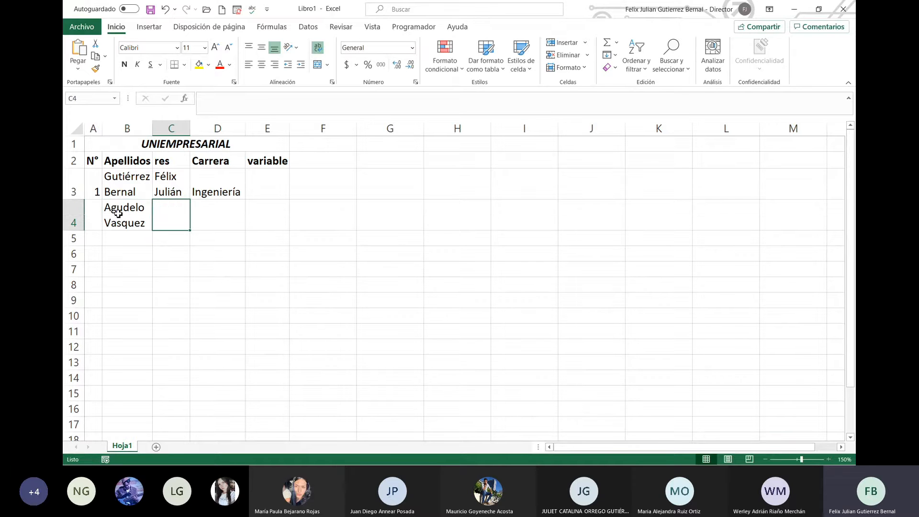
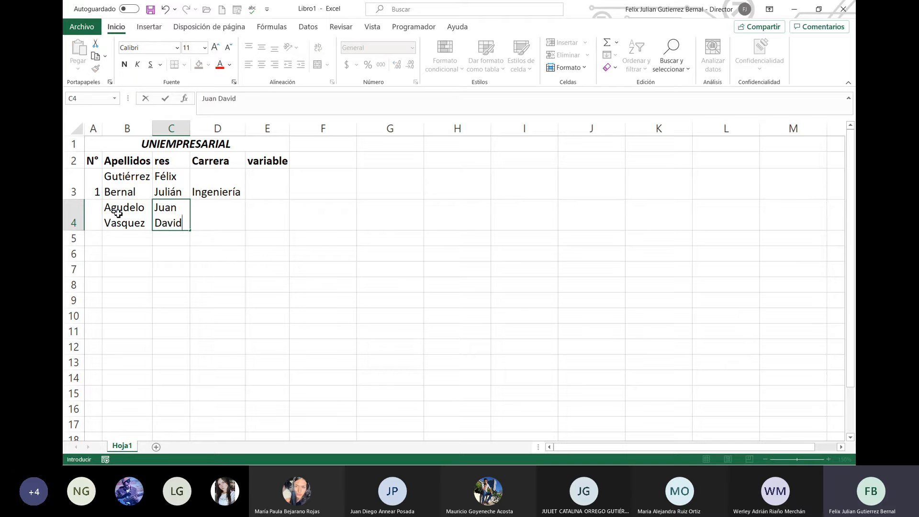
key(Return)
key(Up)
key(Right)
text(Mar)
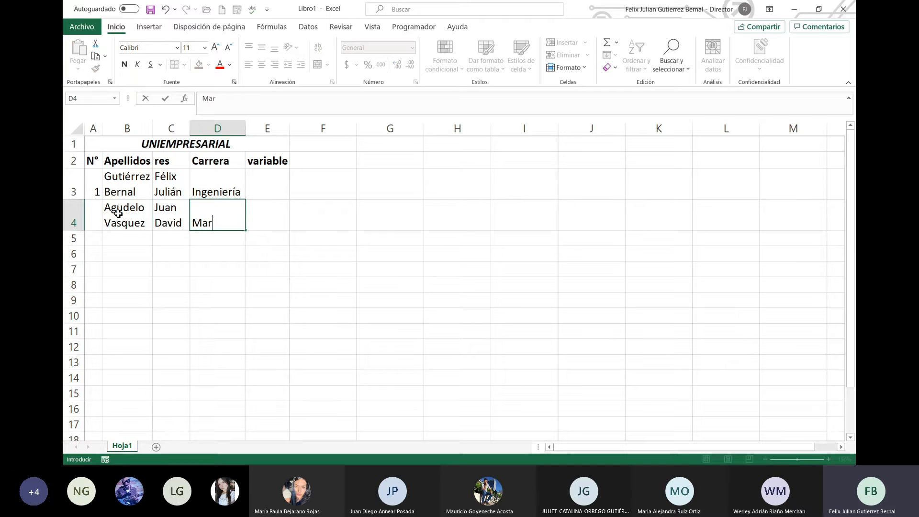
text(keting)
key(Return)
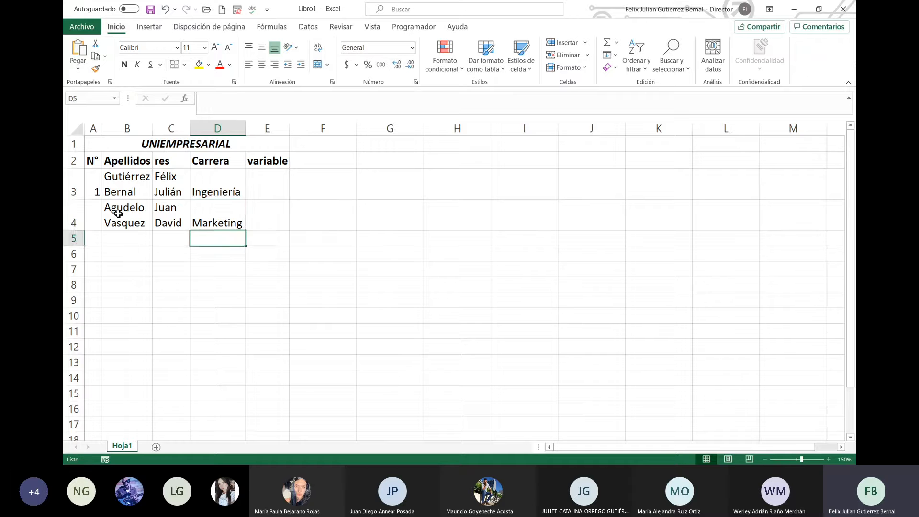
key(Up)
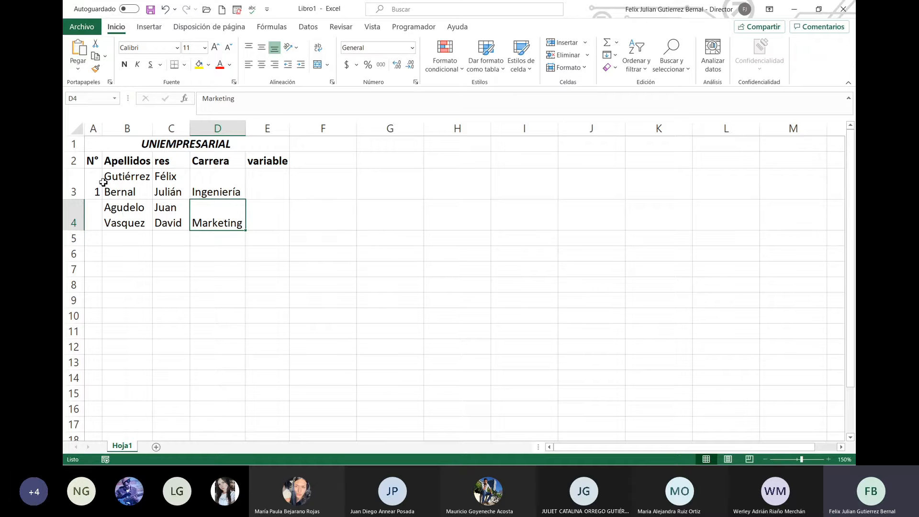
Step: Enter 2 in A4 and widen column A to width 5, keeping A3:A4 selected
click(95, 217)
text(2)
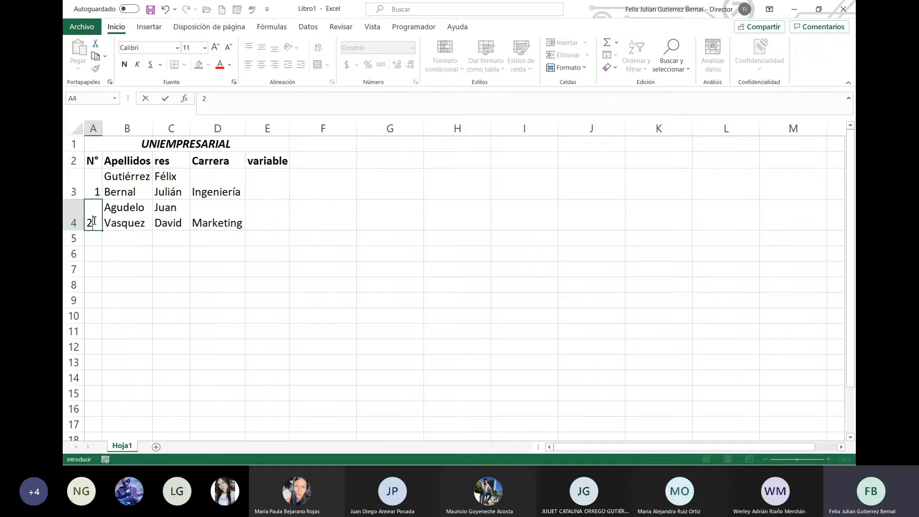
click(123, 259)
click(93, 194)
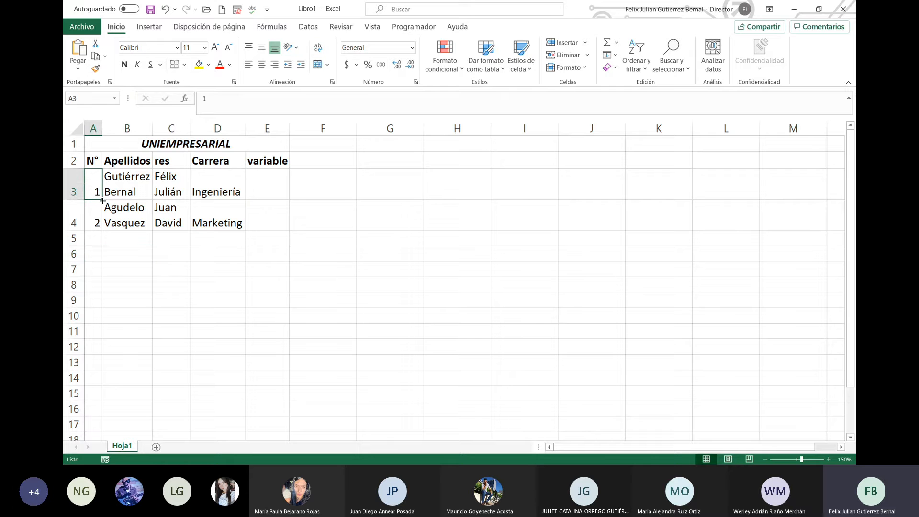
drag(98, 198, 99, 222)
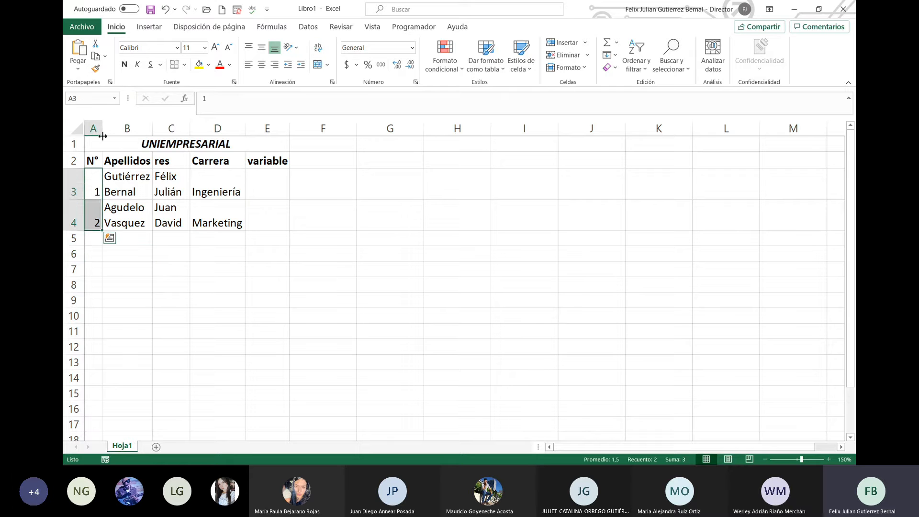
drag(102, 128, 125, 141)
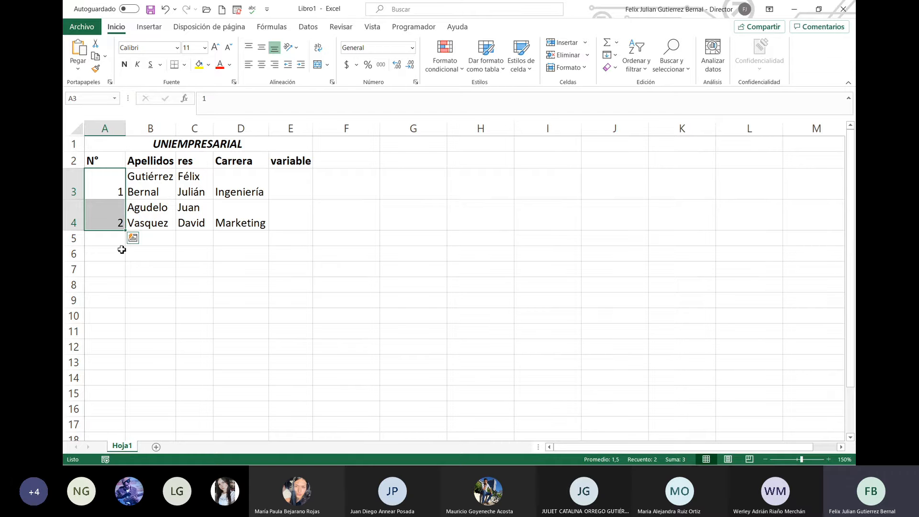
click(114, 184)
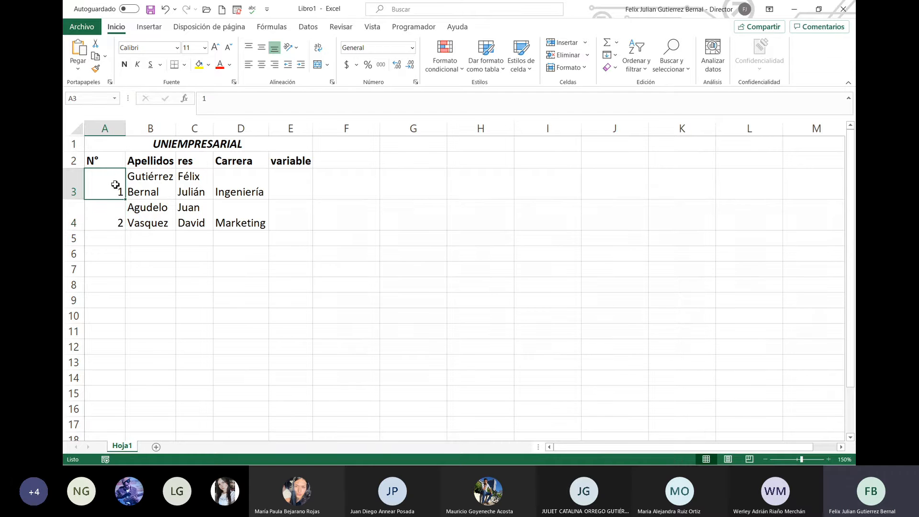
drag(115, 184, 117, 219)
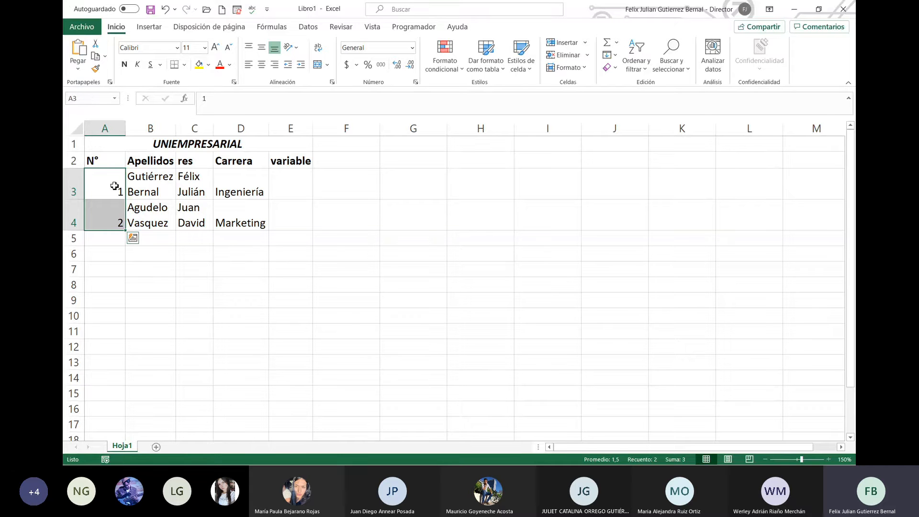
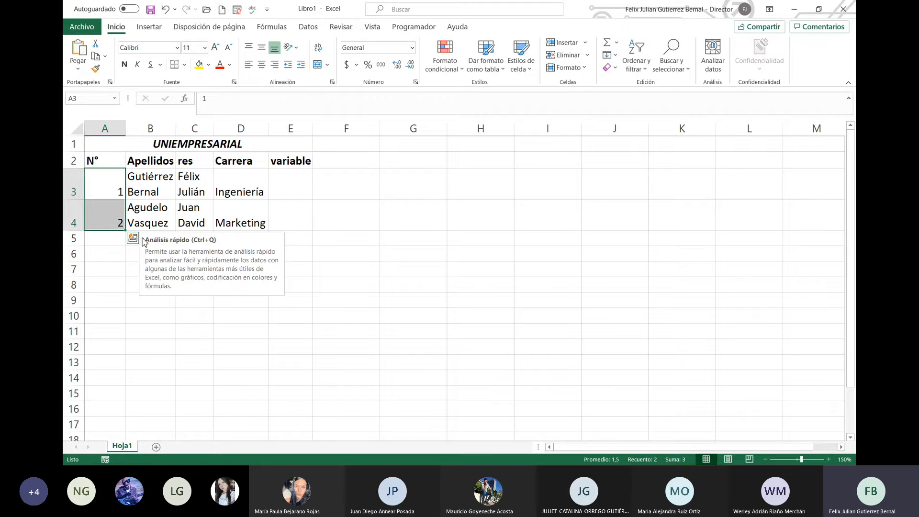
Step: Extend the 1, 2 series in A3:A4 down to A12 so column A numbers 1 to 10
click(111, 242)
click(111, 254)
click(113, 271)
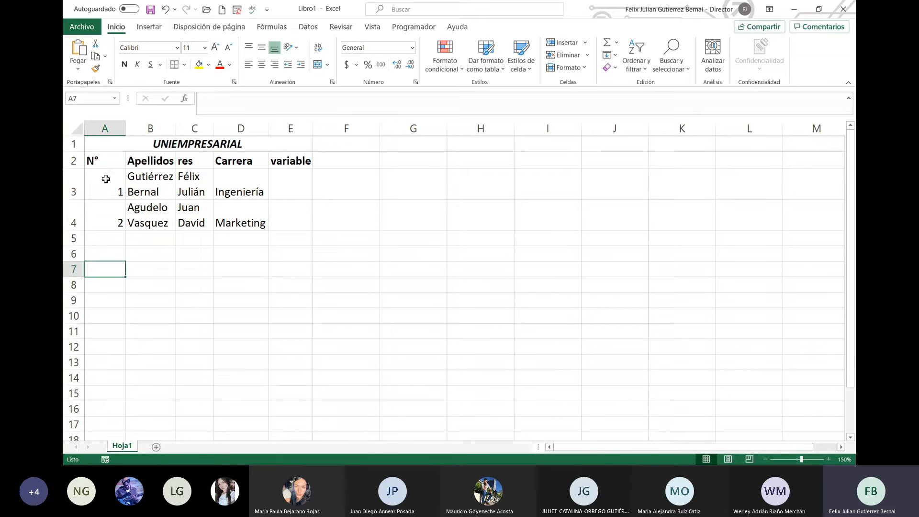
drag(108, 187, 113, 224)
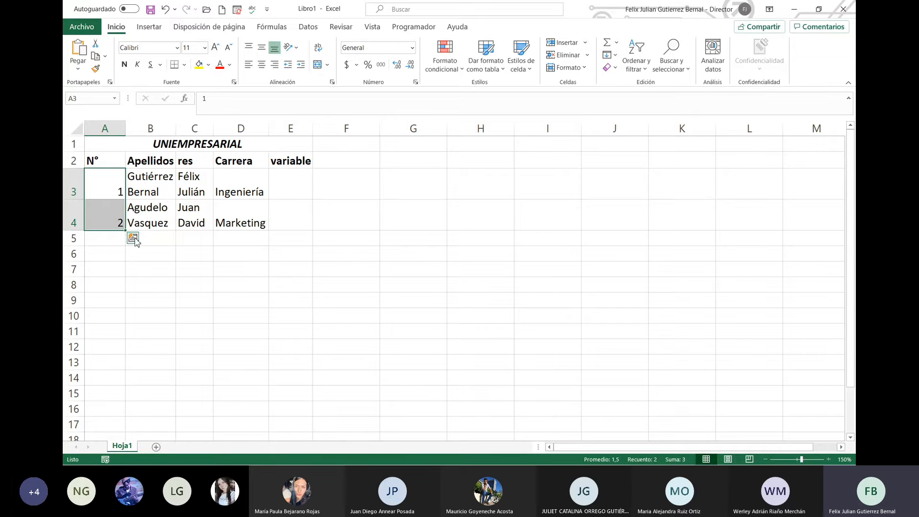
click(133, 239)
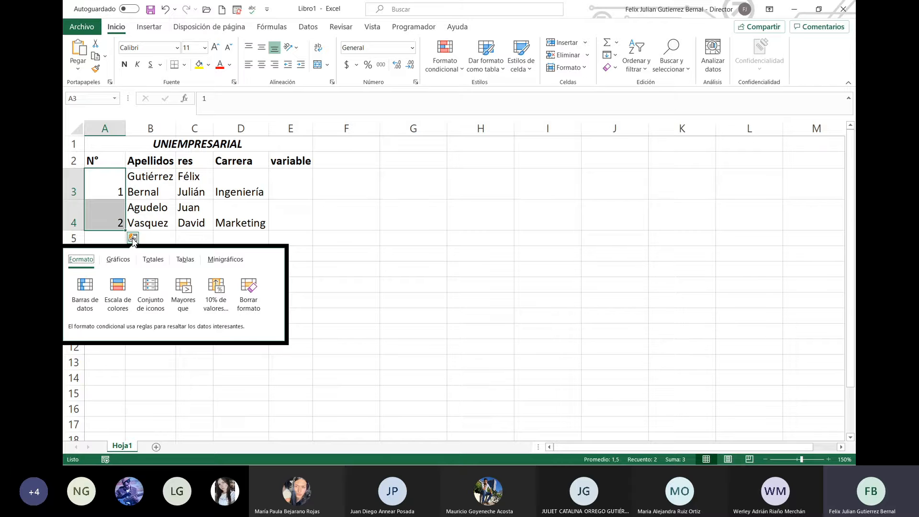
click(78, 210)
drag(114, 189, 118, 219)
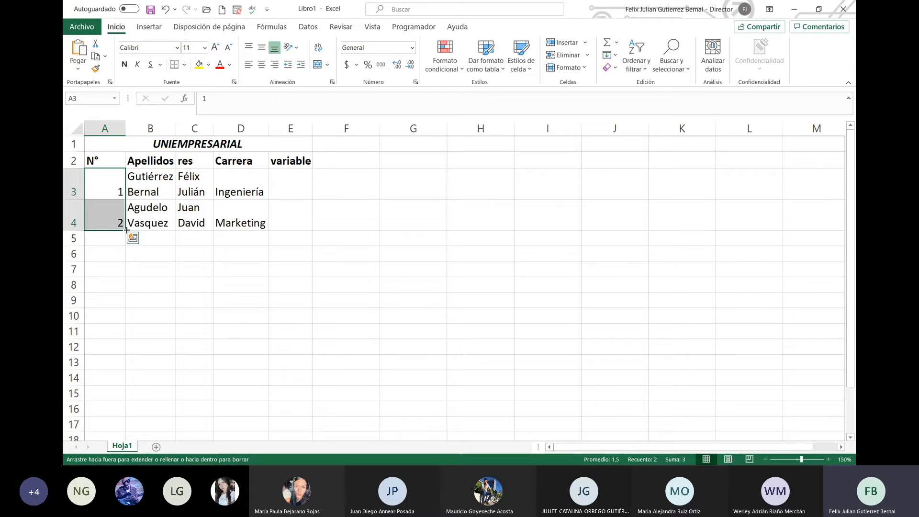
drag(126, 231, 123, 354)
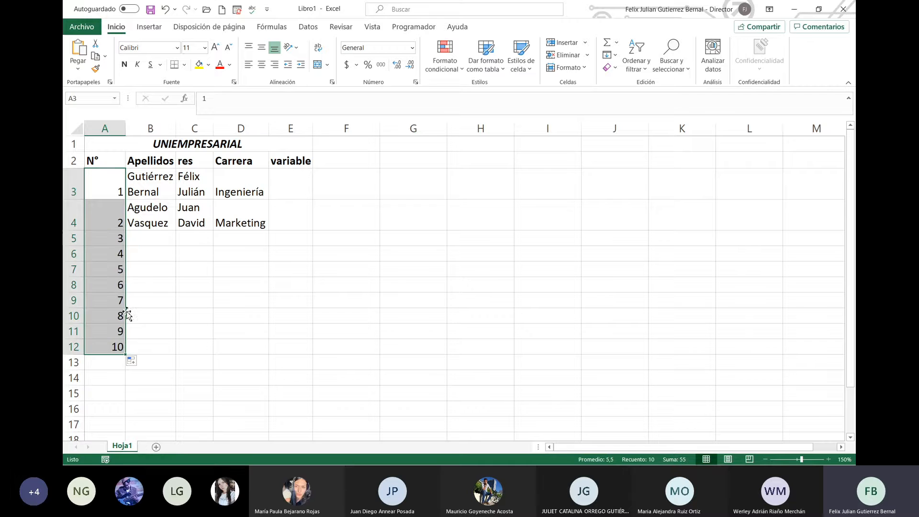
click(91, 182)
drag(103, 189, 114, 230)
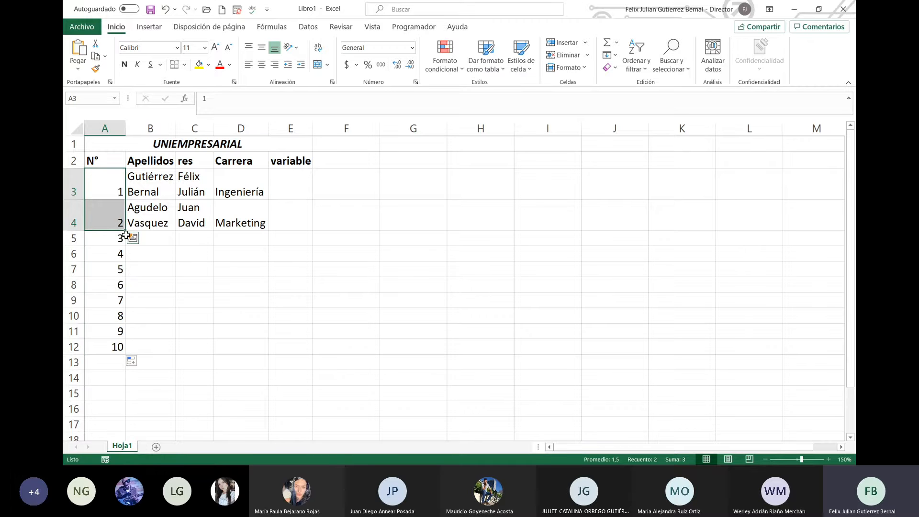
drag(126, 231, 130, 351)
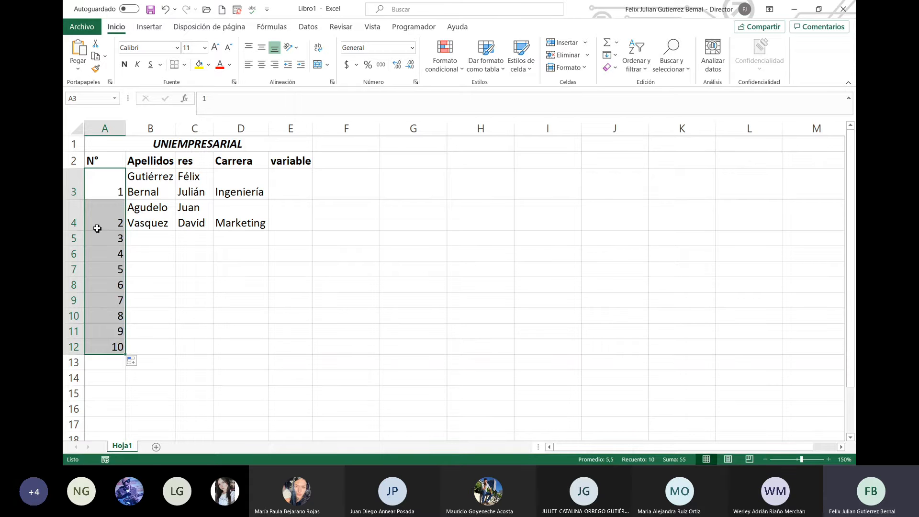
click(140, 362)
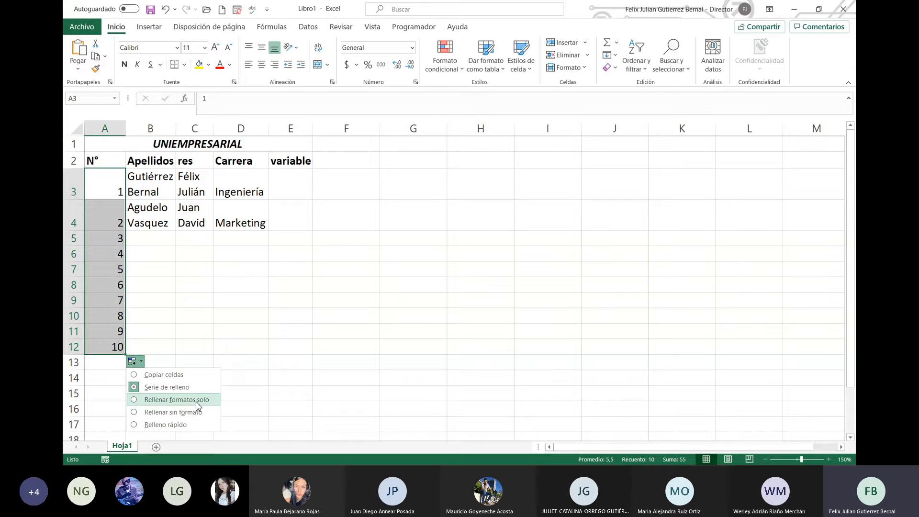
Step: Fill A4 yellow, copy it down to A12, then choose Rellenar sin formato
click(100, 223)
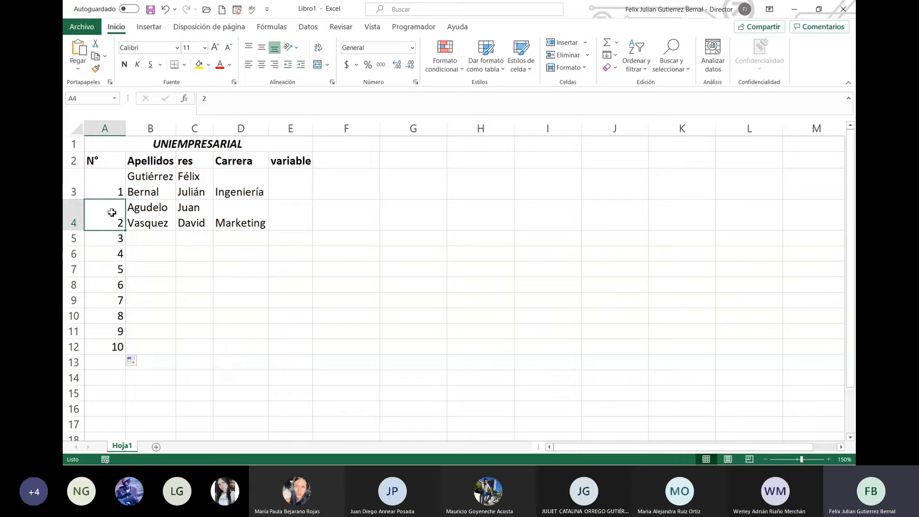
click(202, 65)
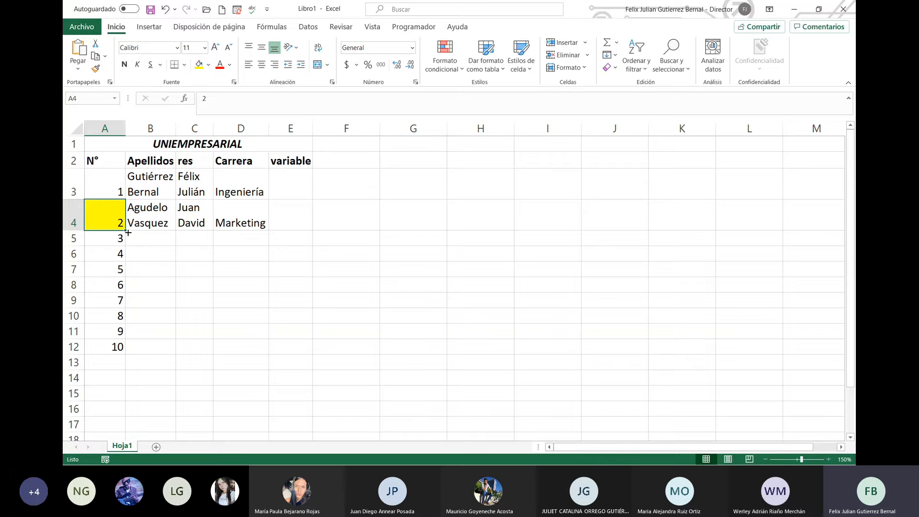
drag(126, 232, 129, 344)
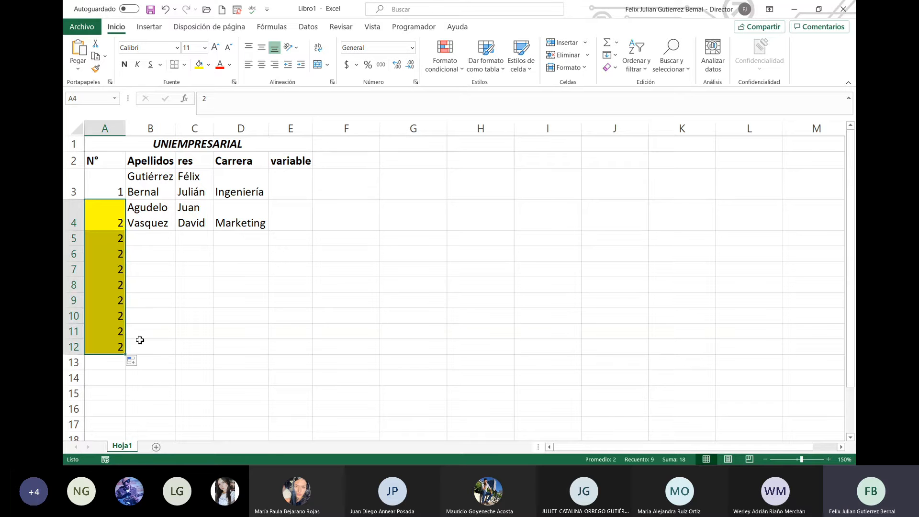
click(135, 367)
click(132, 361)
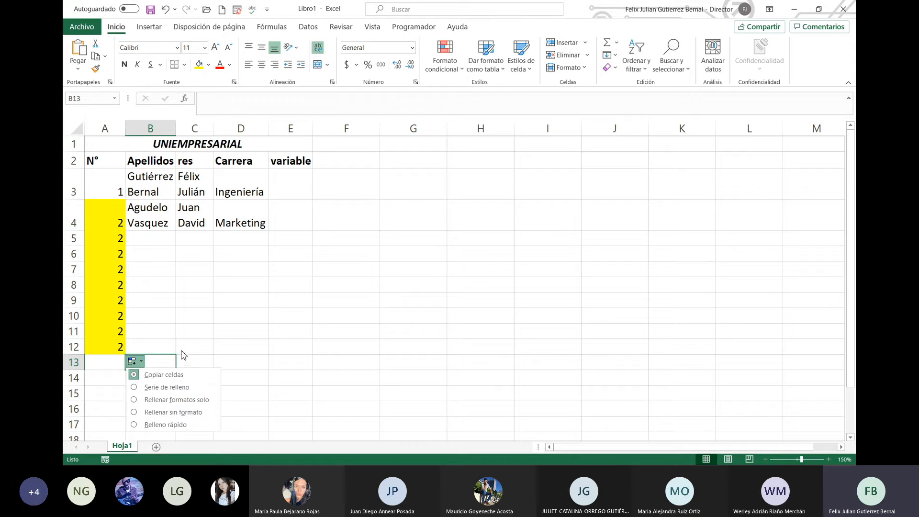
click(192, 419)
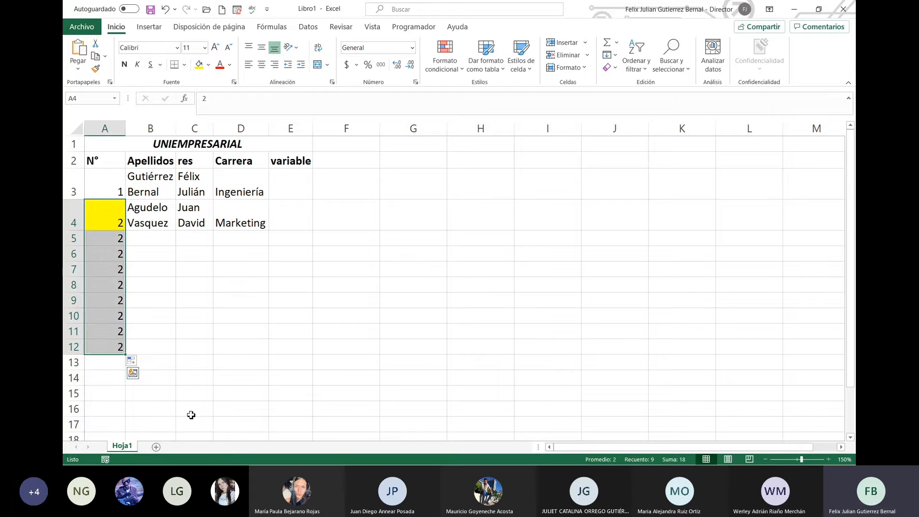
Step: Switch the copies to Serie de relleno (3 to 10) and undo the yellow fill on A5:A12
click(120, 237)
click(121, 216)
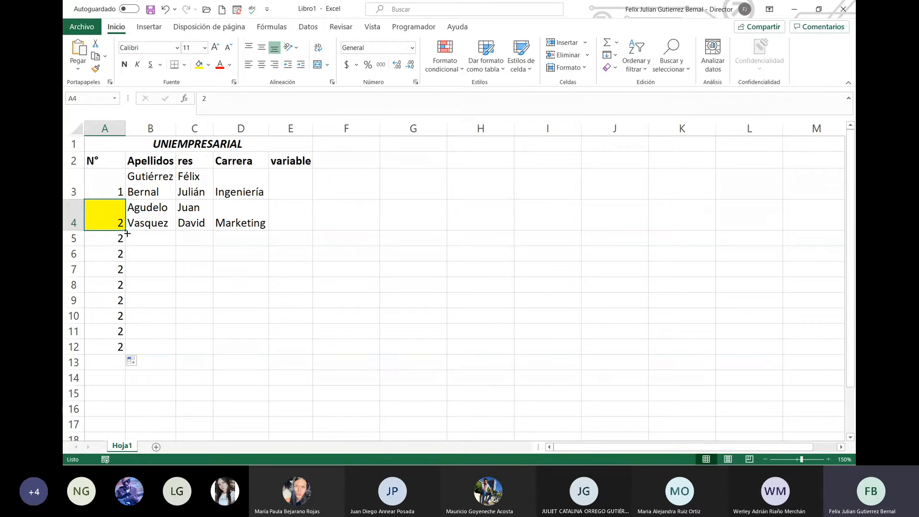
click(132, 361)
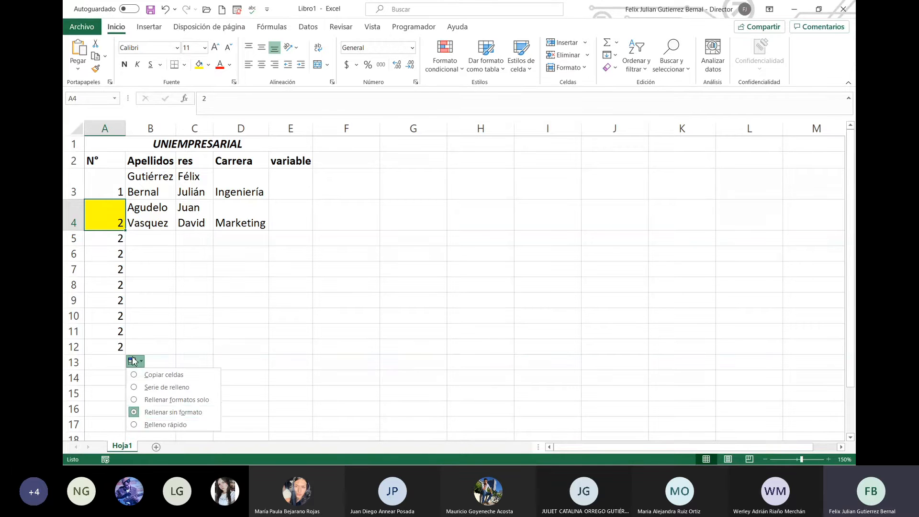
click(181, 403)
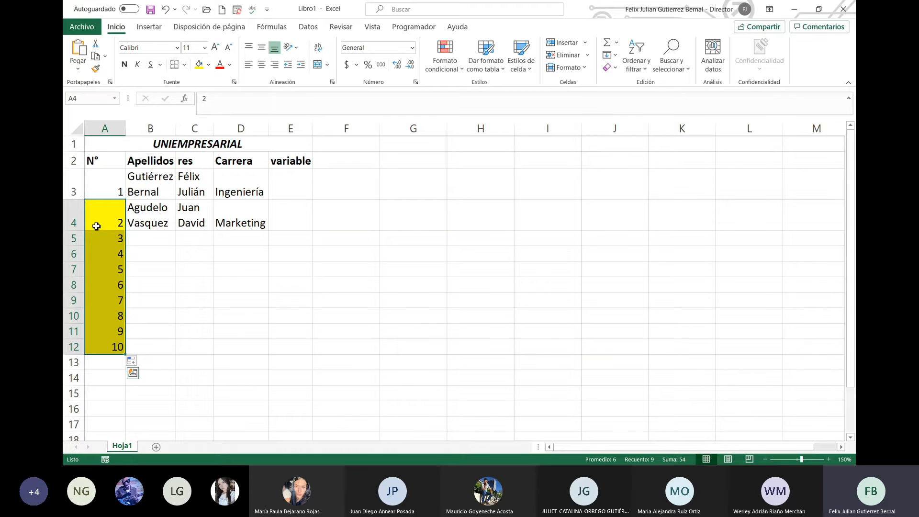
click(107, 237)
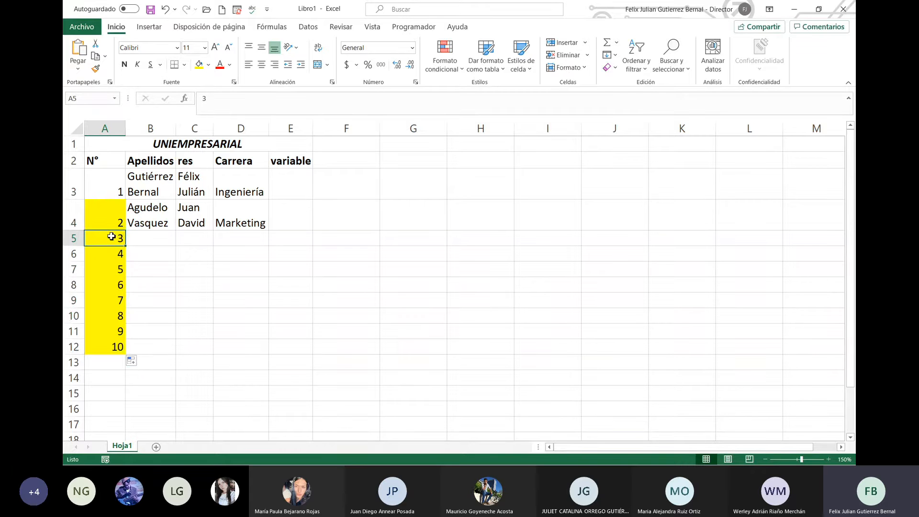
drag(117, 237, 121, 346)
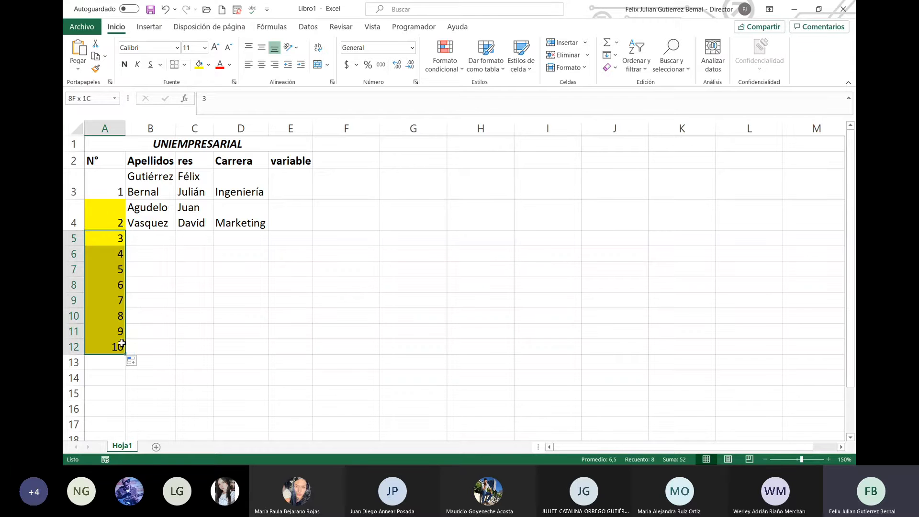
key(ctrl+z)
click(201, 307)
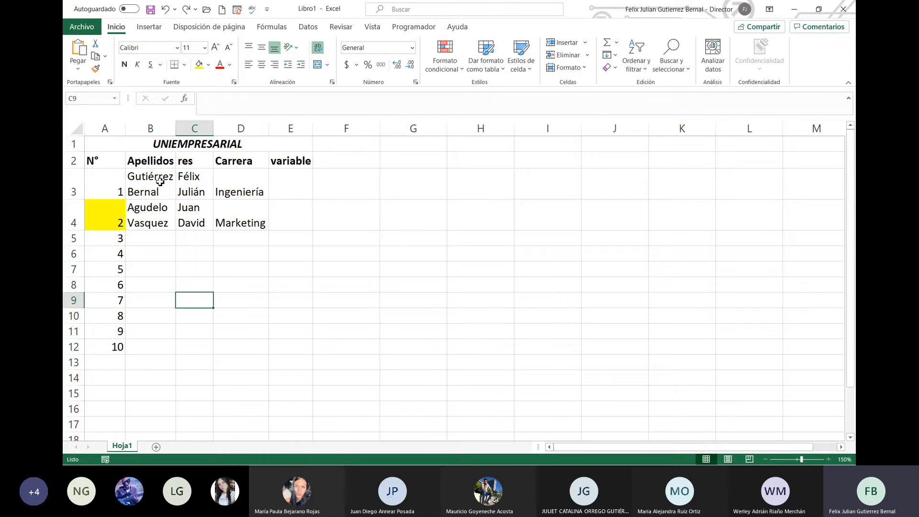
Step: Format A4 with a light blue fill and bold, italic red text
click(116, 213)
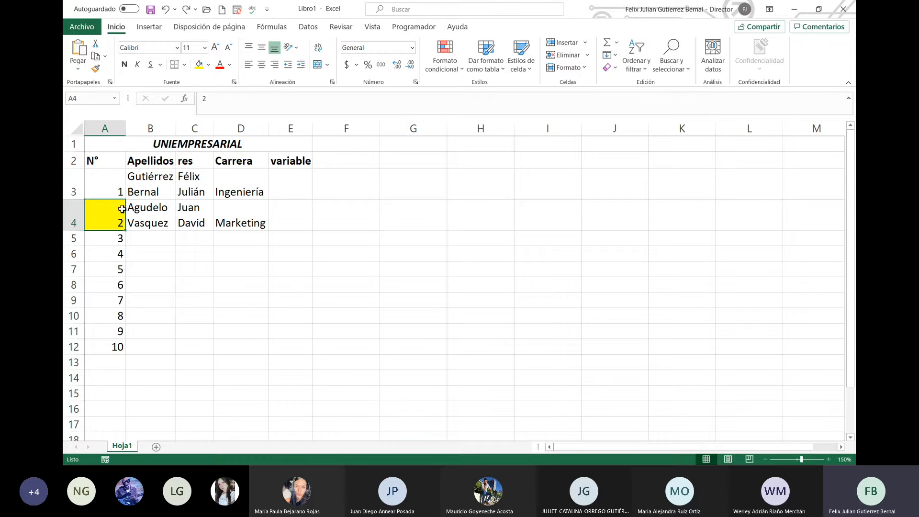
click(209, 67)
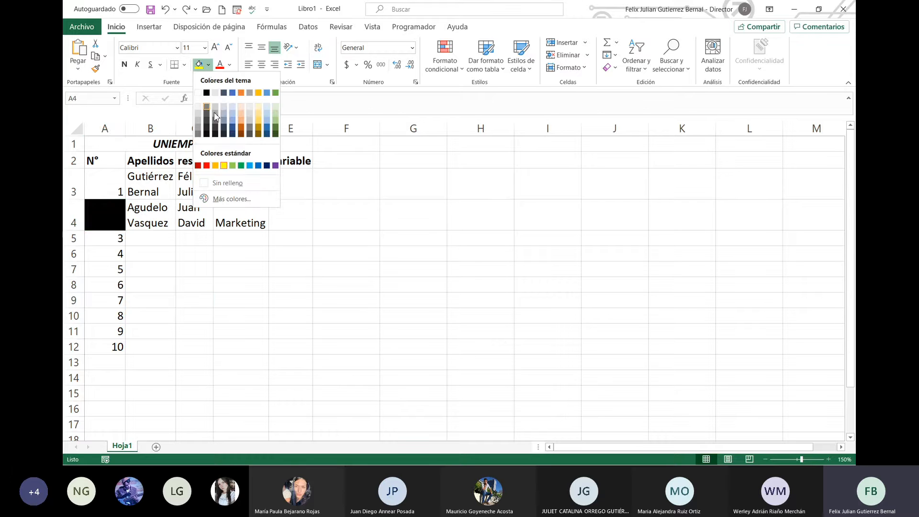
click(249, 165)
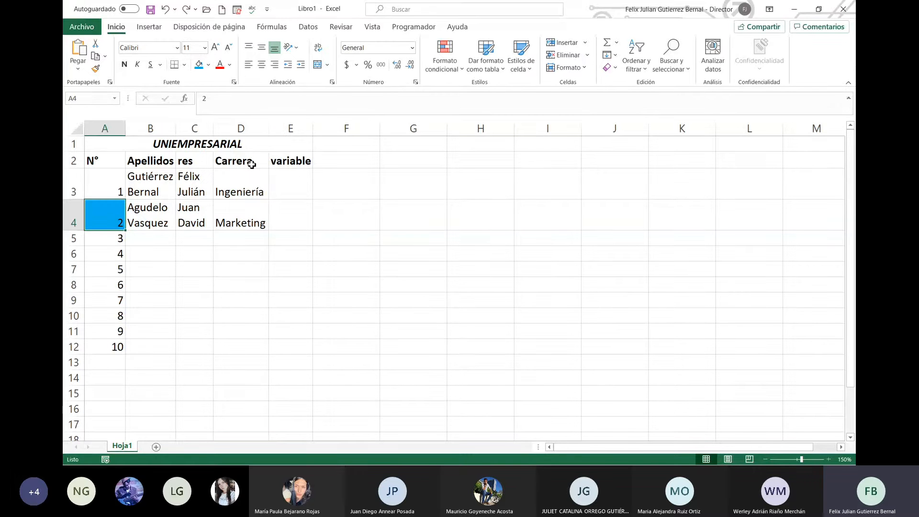
click(125, 64)
click(137, 64)
click(287, 253)
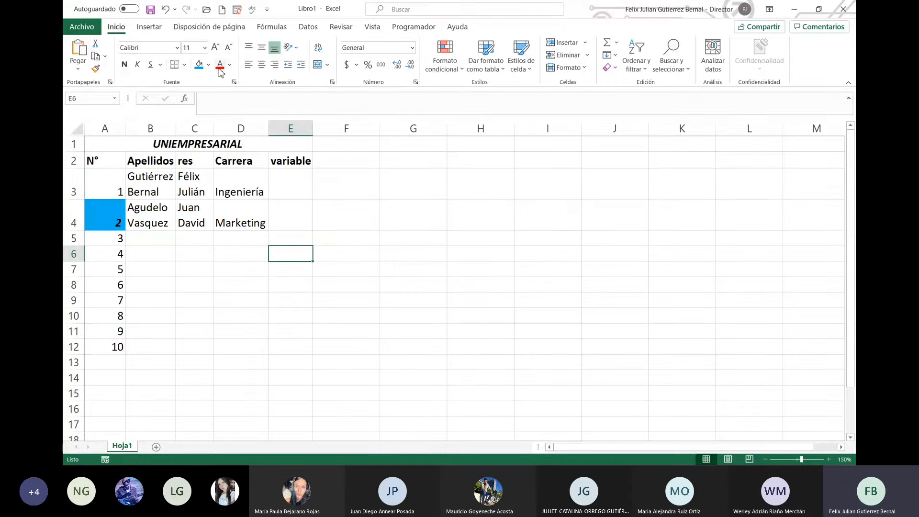
click(113, 218)
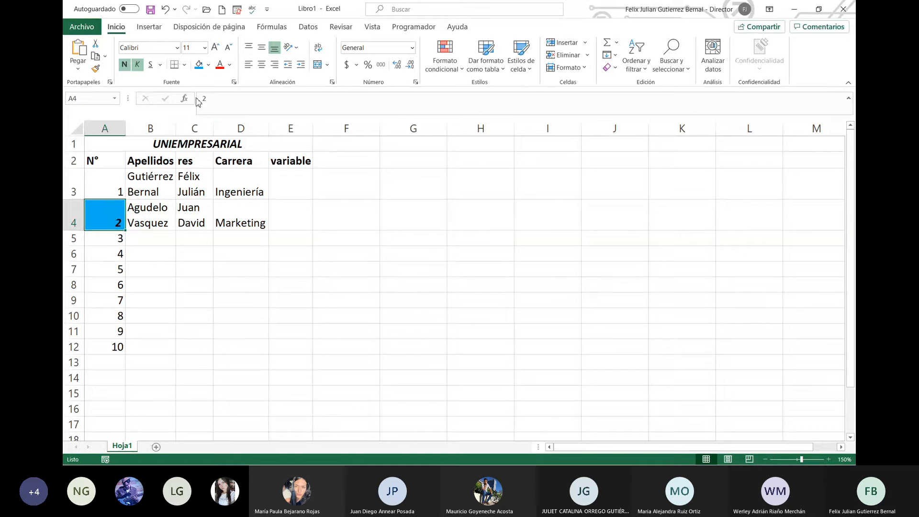
click(220, 69)
click(195, 210)
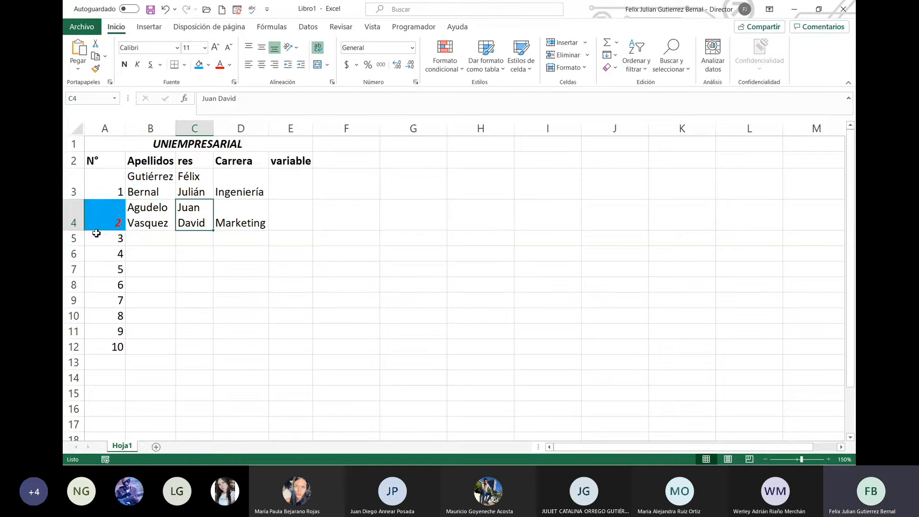
click(105, 215)
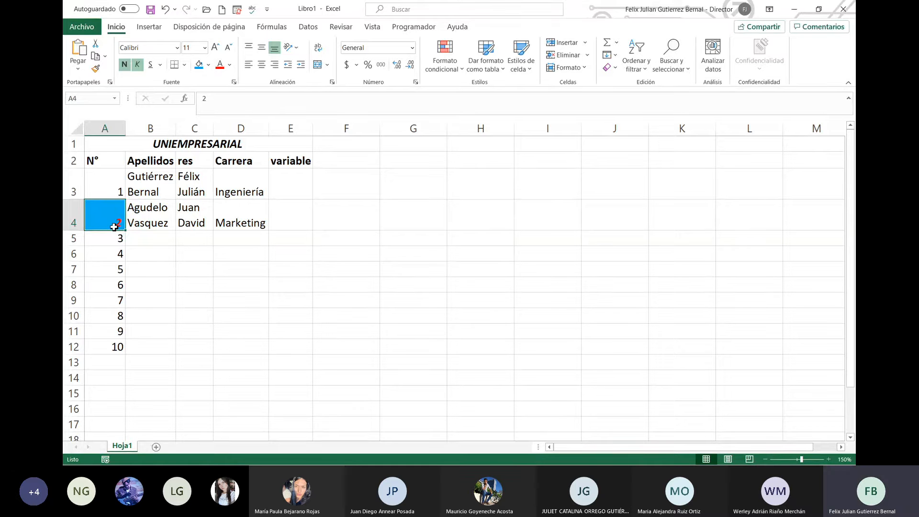
Step: Clear the numbers 3 to 10, copy A4's formatting onto A3, and reselect the 1 and 2
drag(114, 237, 119, 349)
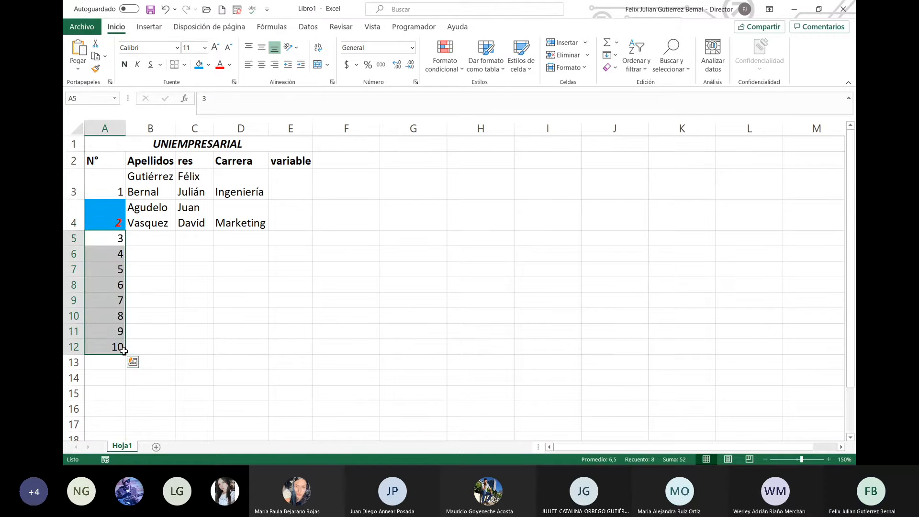
key(Delete)
click(108, 215)
click(95, 68)
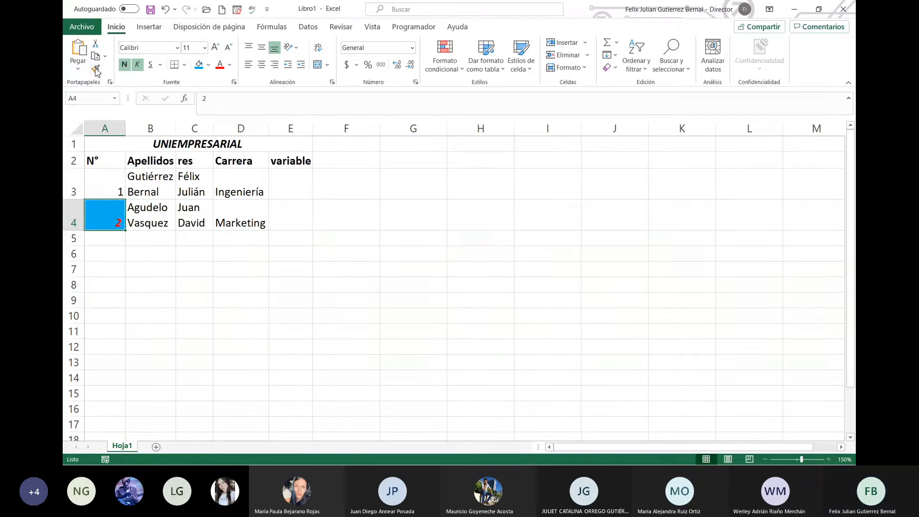
click(111, 189)
click(144, 240)
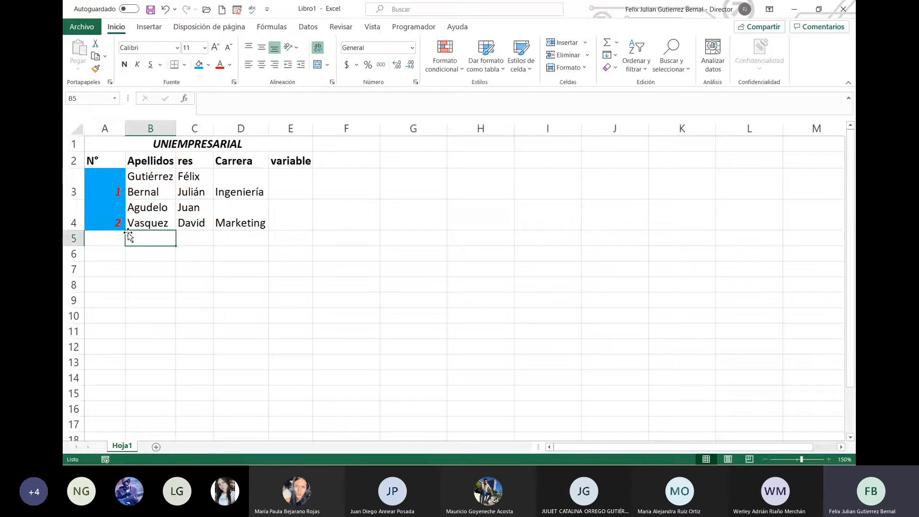
click(122, 222)
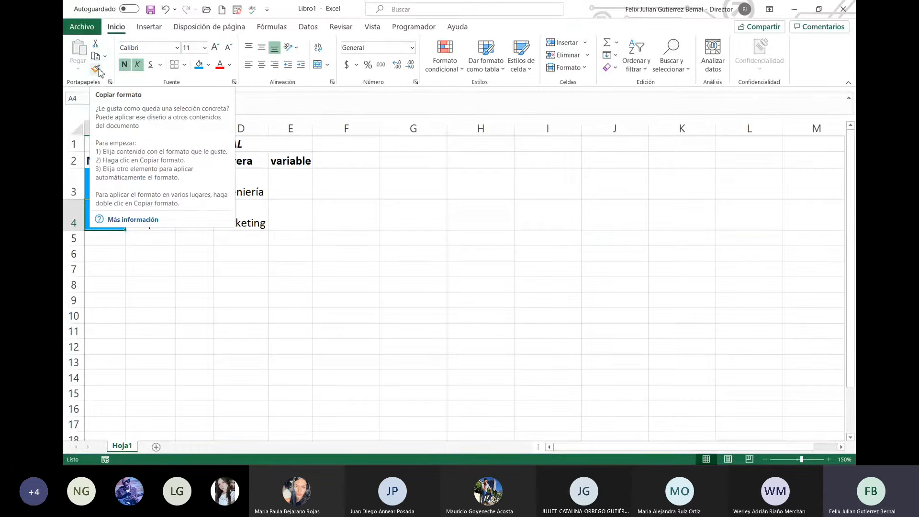
click(121, 249)
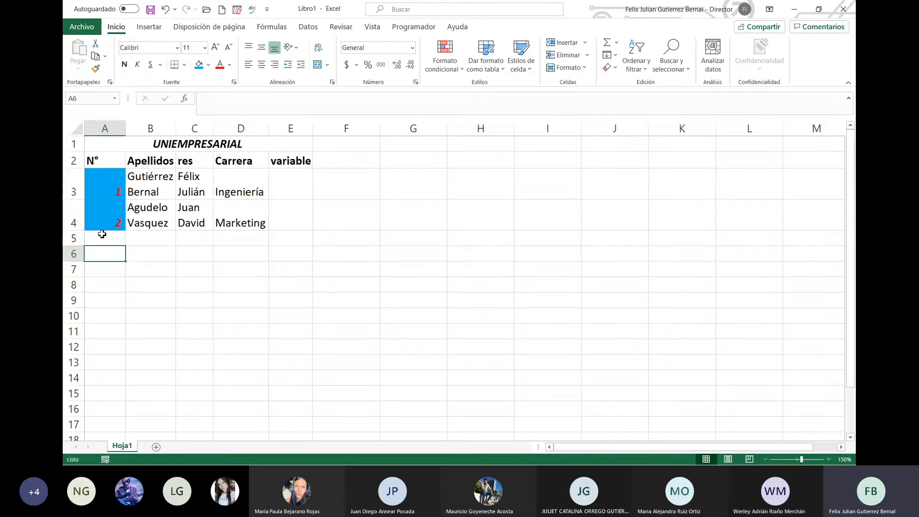
drag(113, 180, 130, 358)
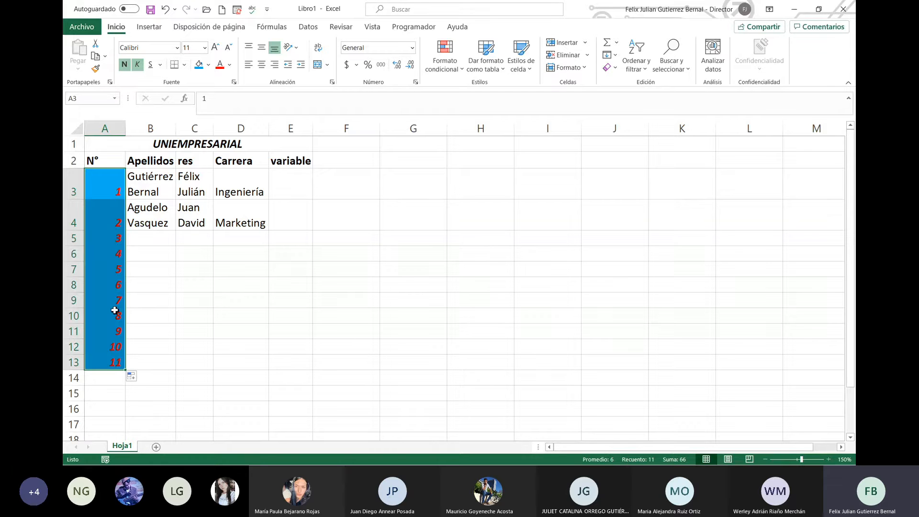
click(135, 378)
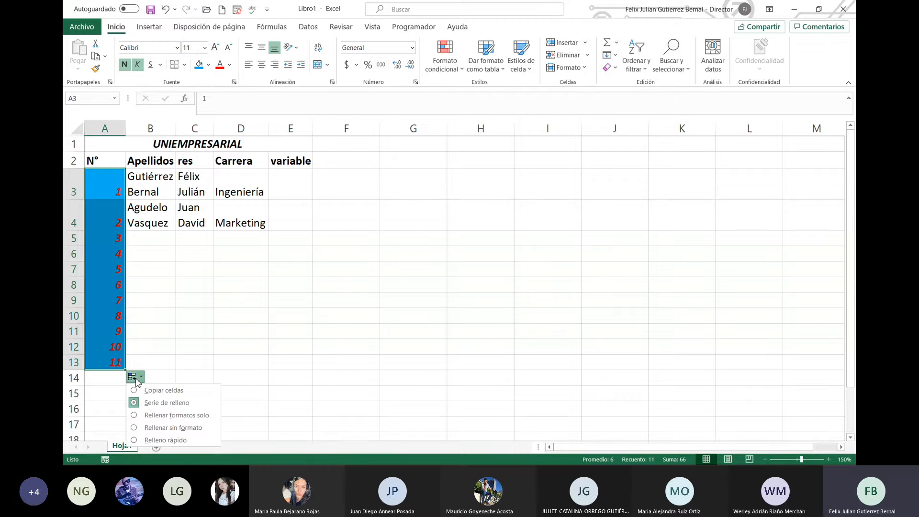
click(173, 427)
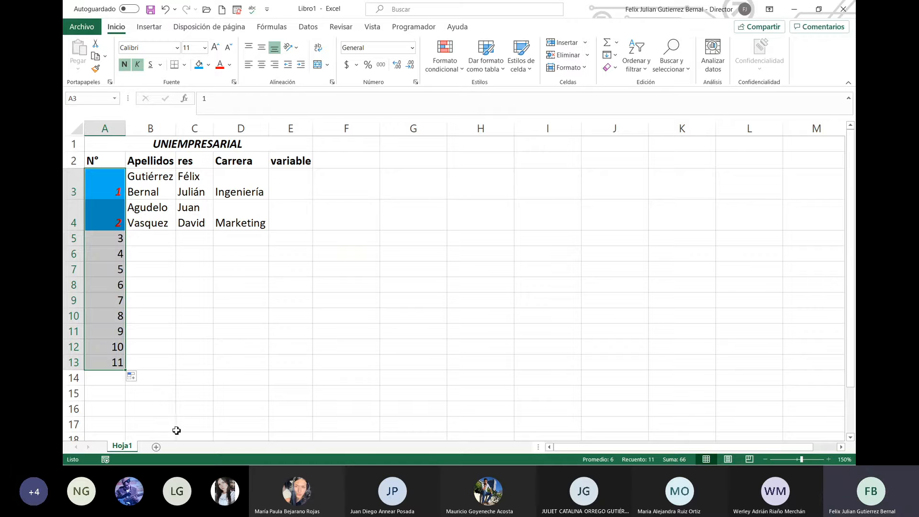
click(135, 378)
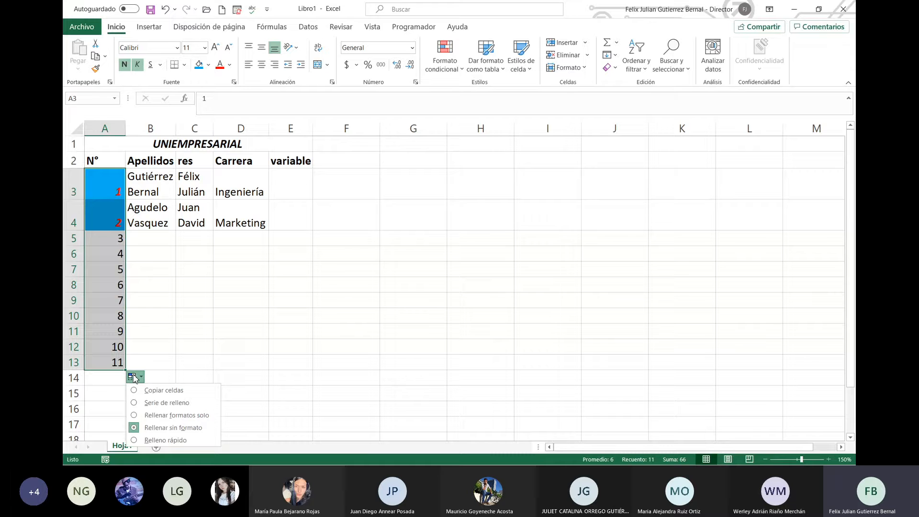
click(168, 440)
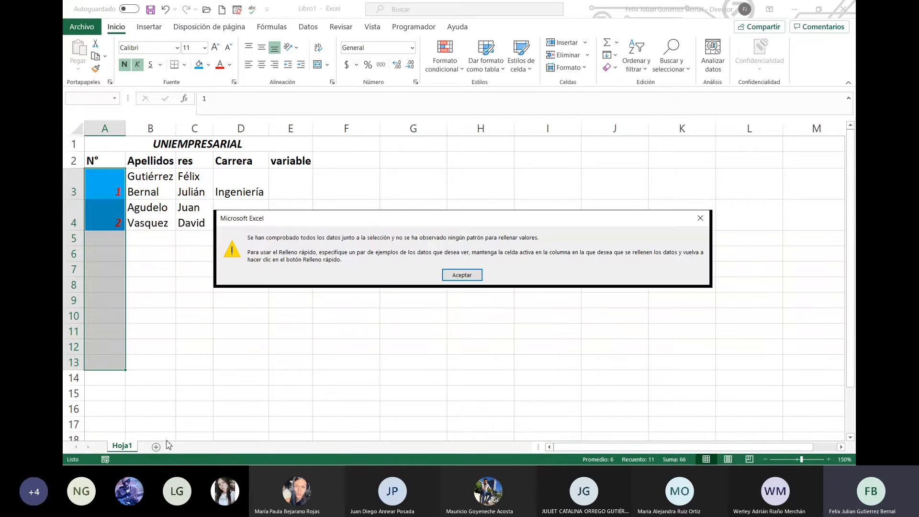
click(460, 274)
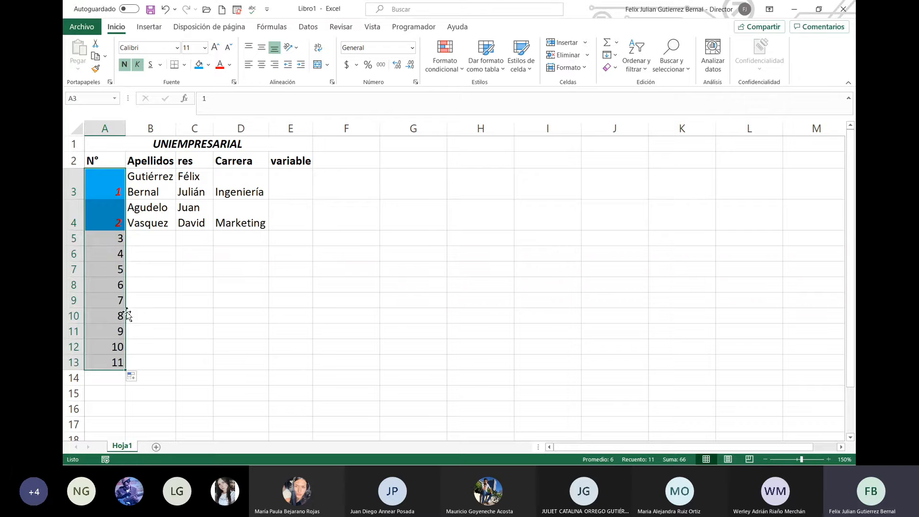
click(141, 379)
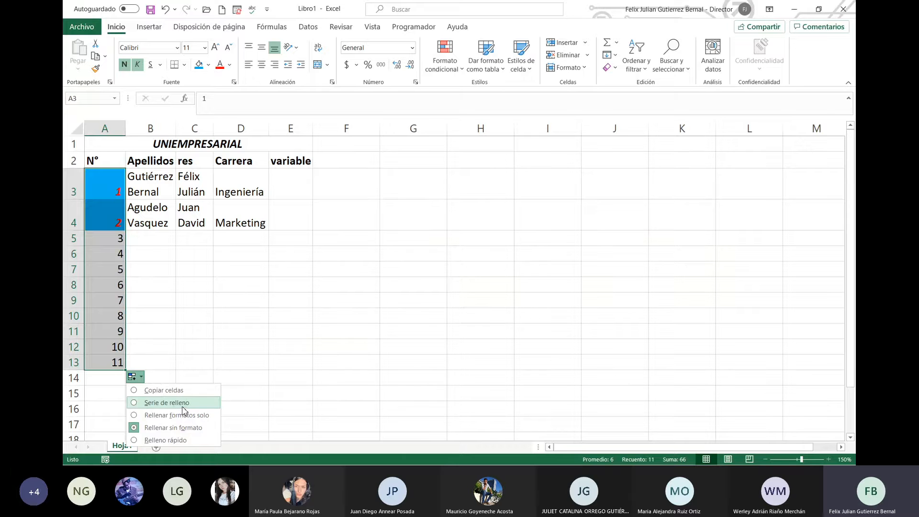
click(167, 402)
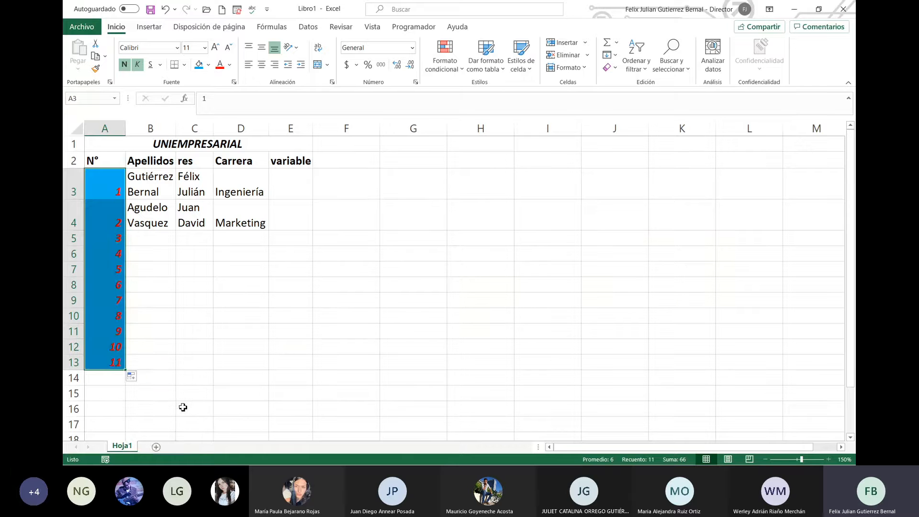
click(134, 377)
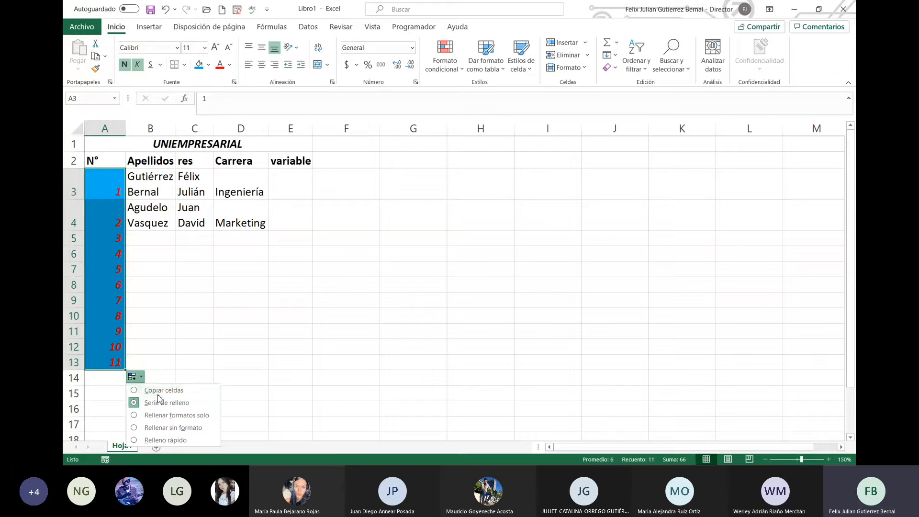
click(159, 394)
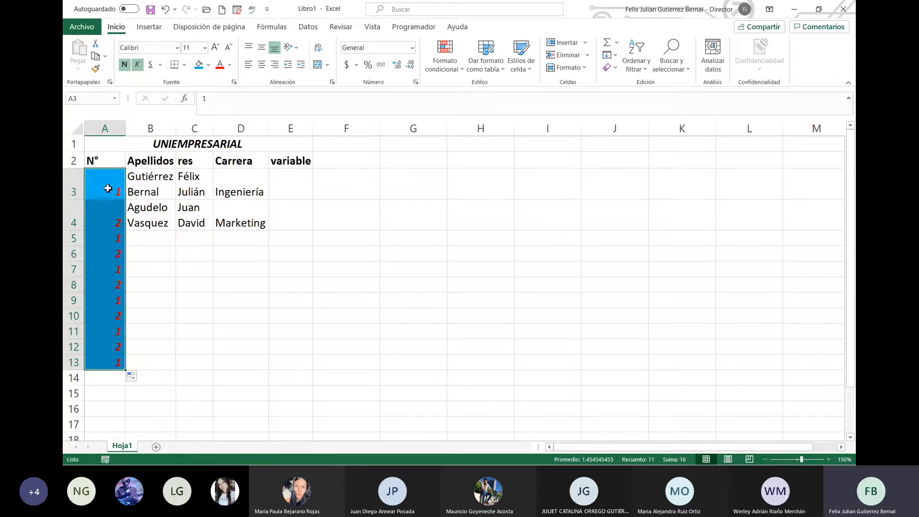
click(134, 377)
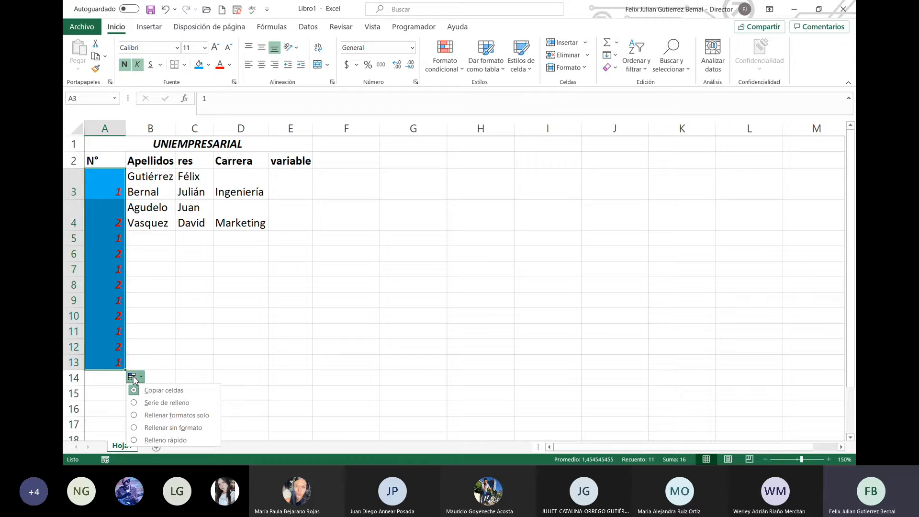
click(170, 415)
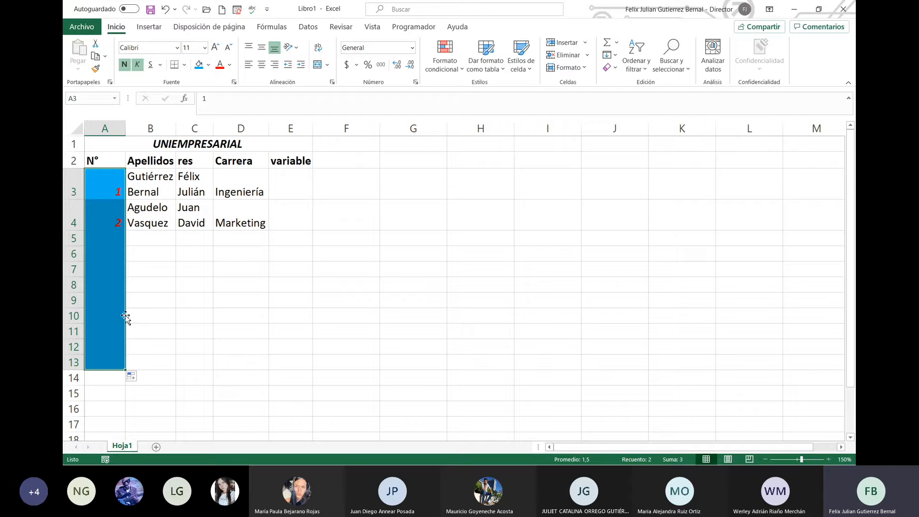
click(135, 377)
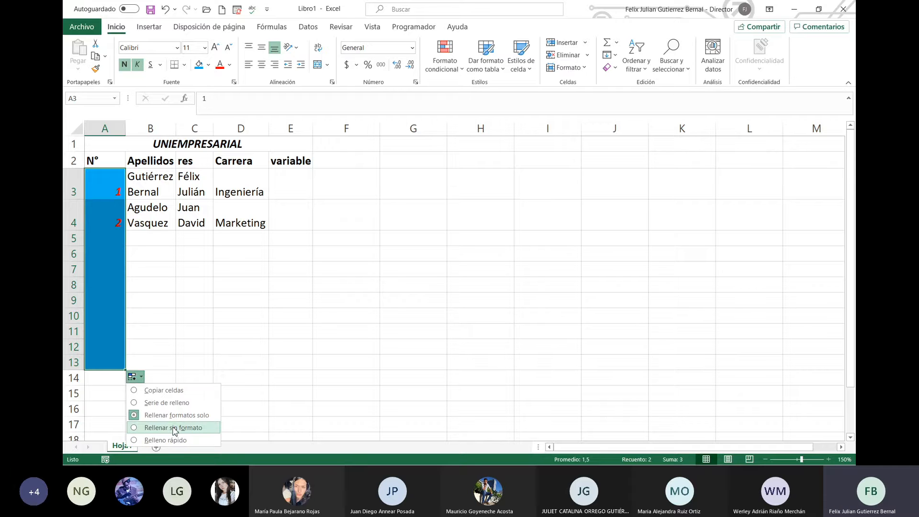
click(173, 403)
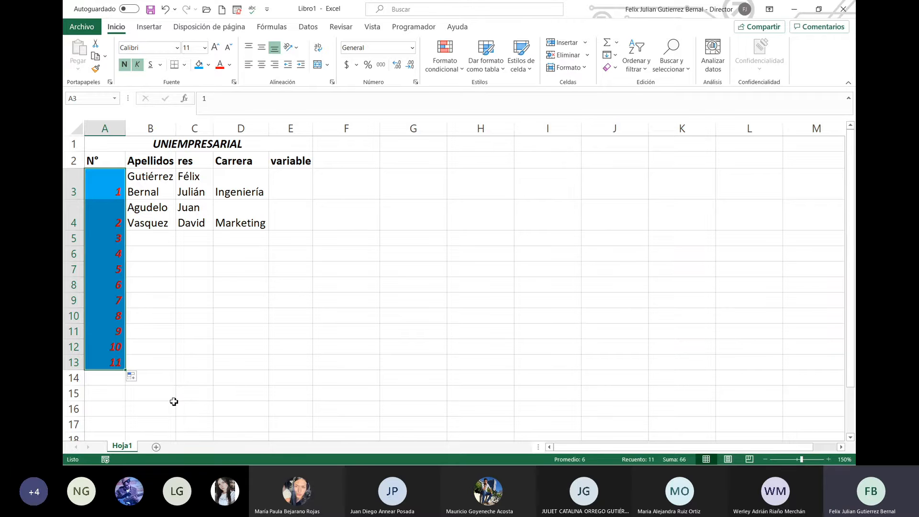
click(182, 345)
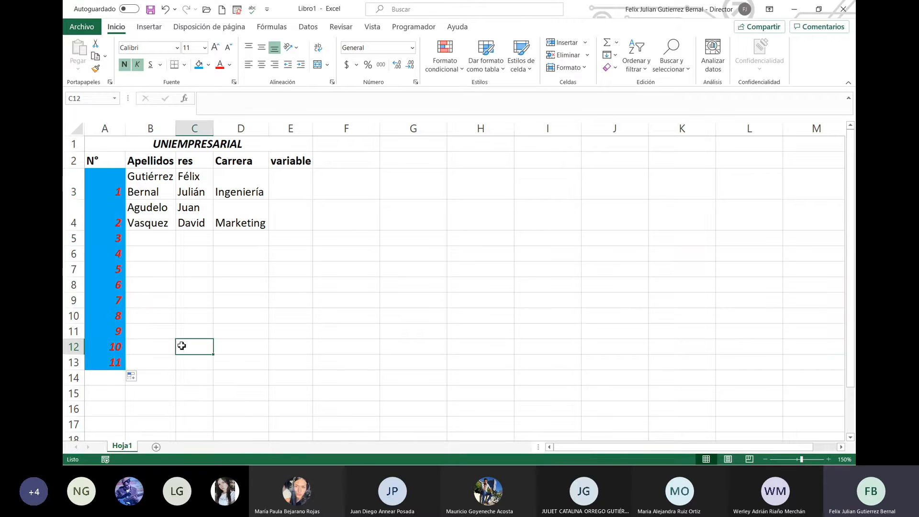
click(107, 190)
drag(108, 190, 108, 356)
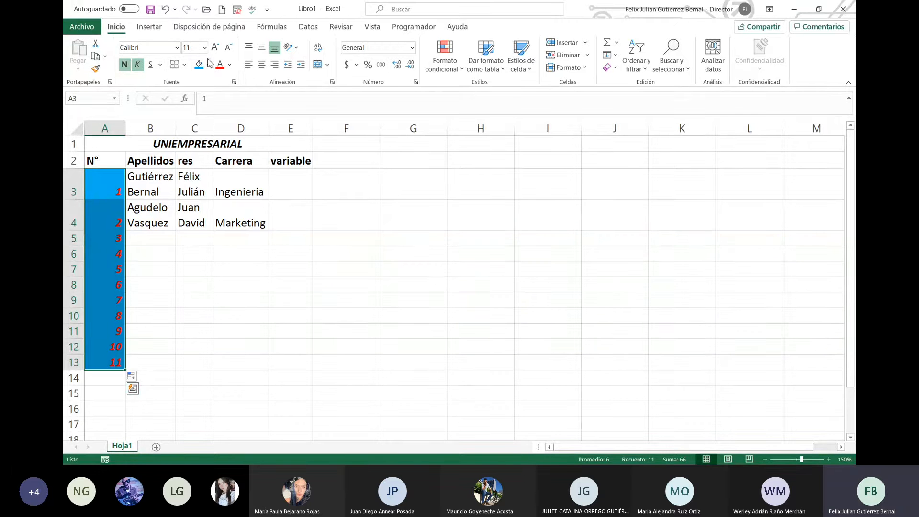
Step: Apply All Borders to the numbered cells A3:A13
click(185, 66)
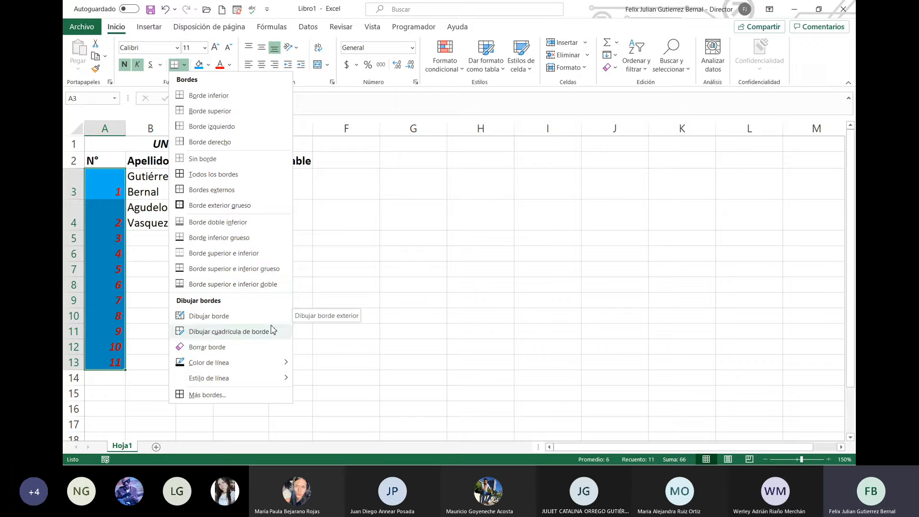
mouse_move(281, 365)
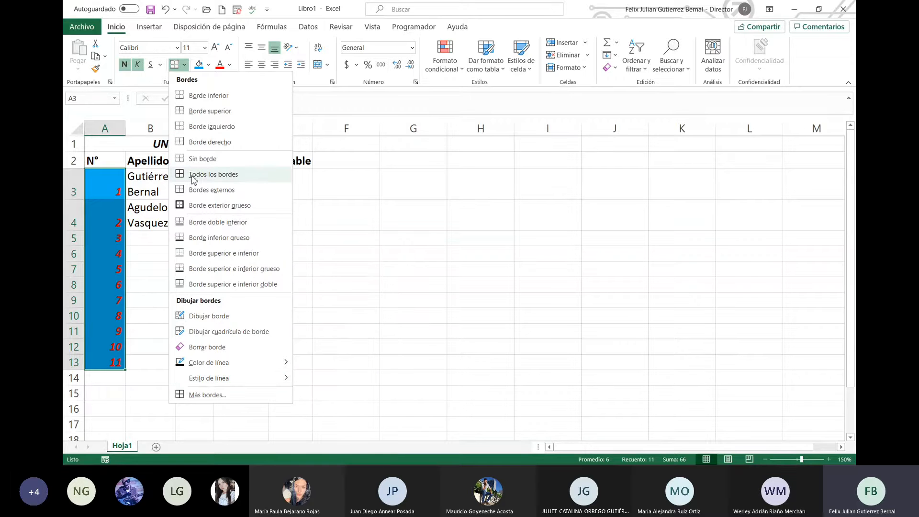
click(227, 175)
click(361, 238)
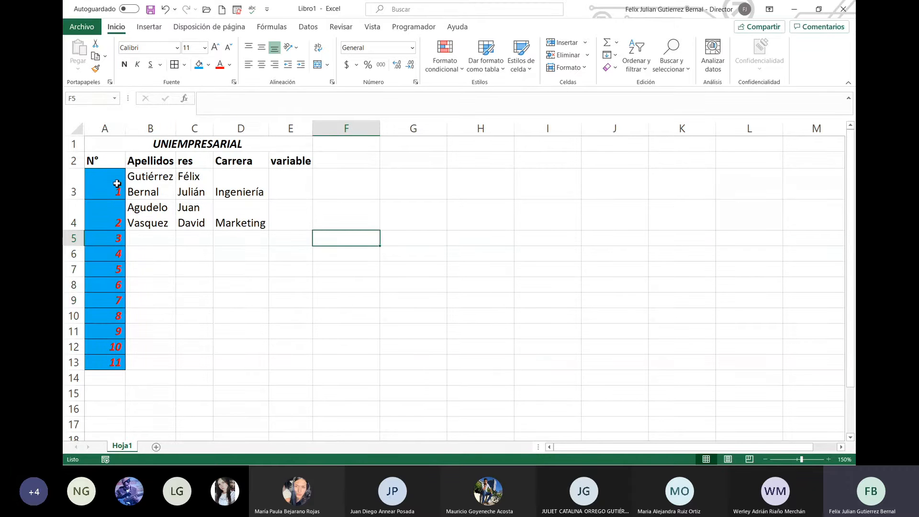
click(96, 162)
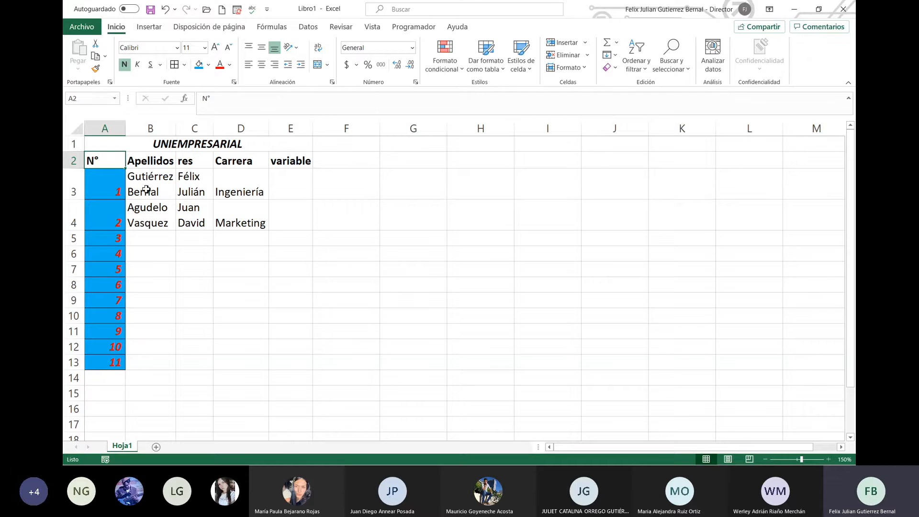
Step: Select the students' data in B3:D13 and widen the Apellidos column so surnames fit
drag(149, 185, 271, 364)
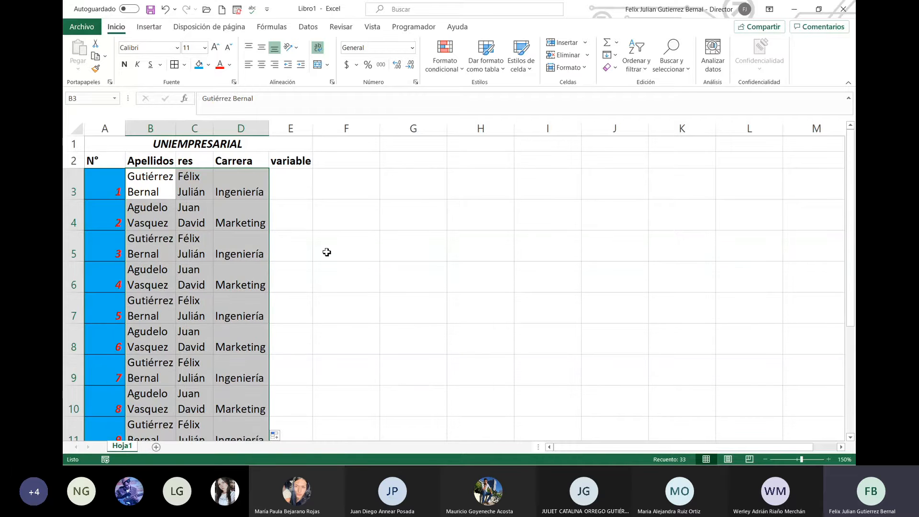
scroll(325, 254, down, 2)
scroll(323, 261, up, 2)
scroll(302, 271, down, 2)
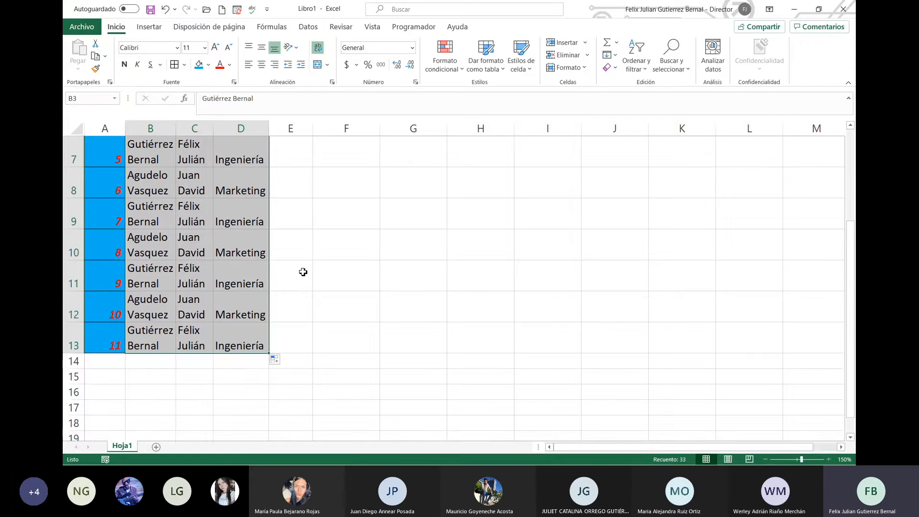
scroll(303, 271, up, 2)
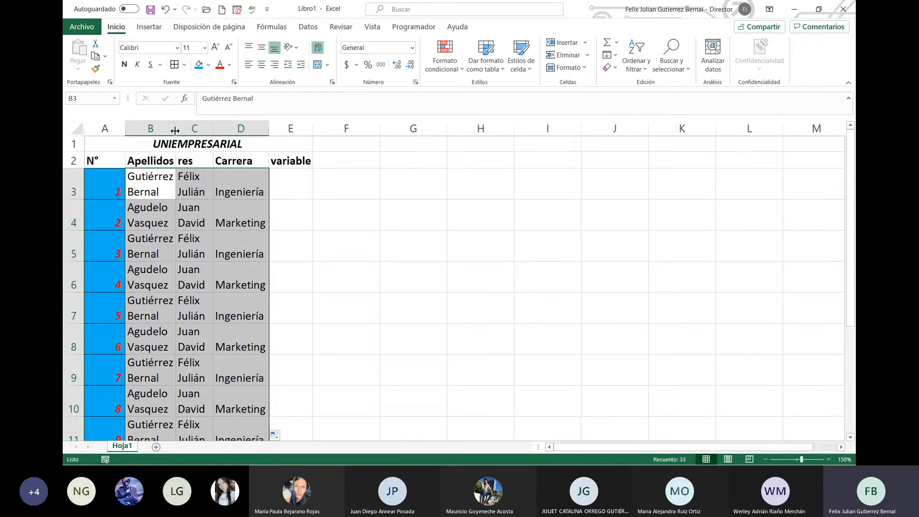
drag(175, 130, 369, 133)
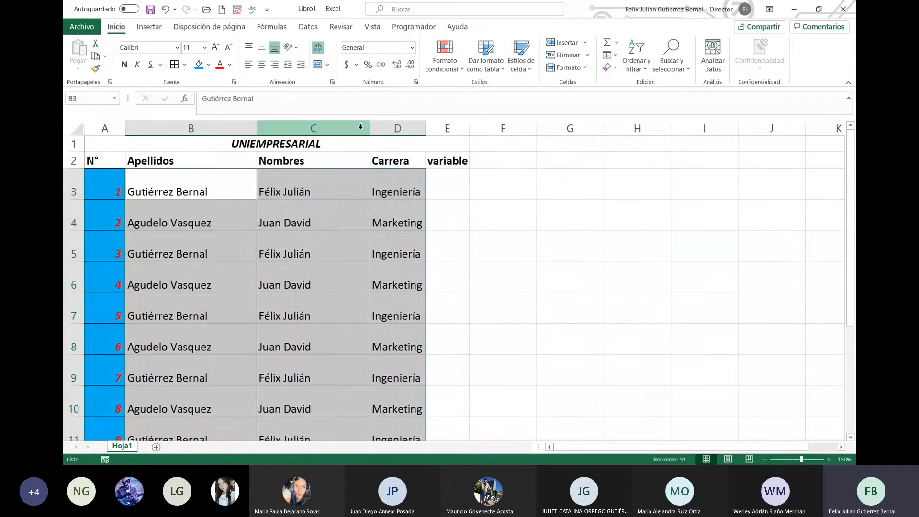
Step: Turn off text wrapping on a name cell and readjust the Apellidos and Nombres column widths
click(319, 48)
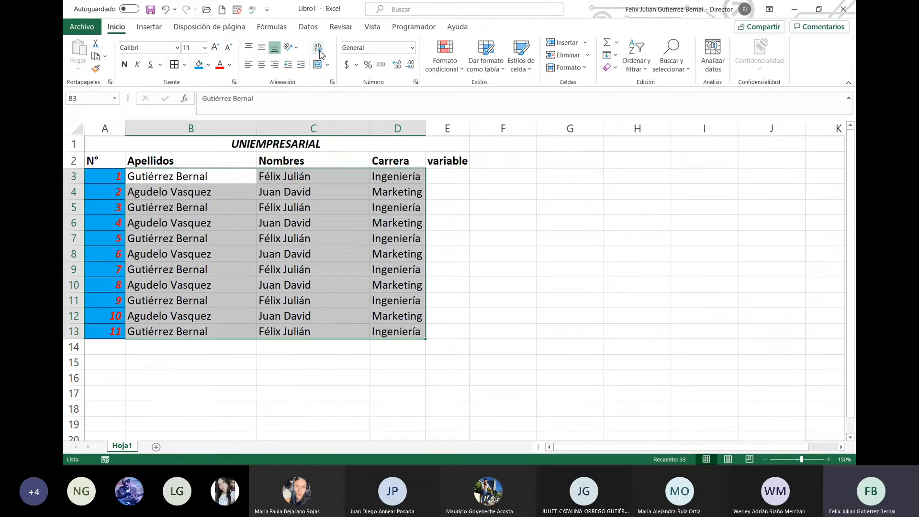
click(319, 49)
click(296, 225)
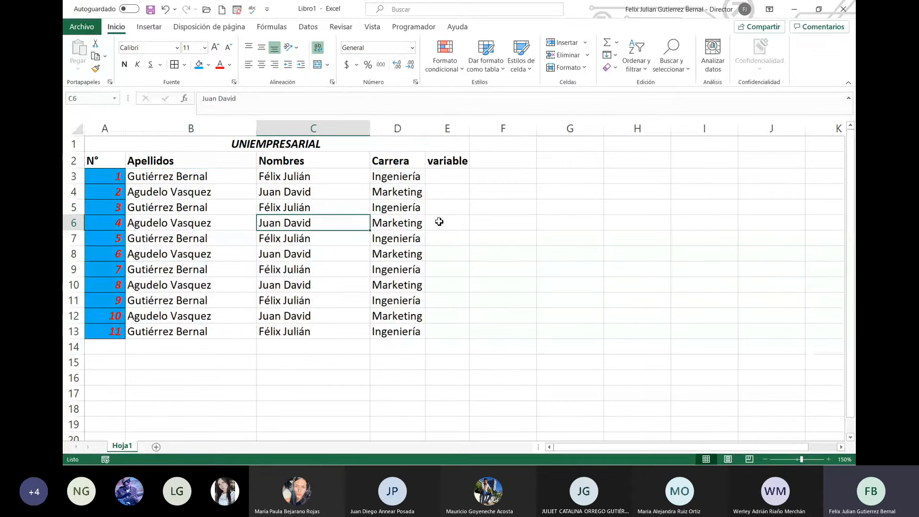
click(319, 48)
click(338, 196)
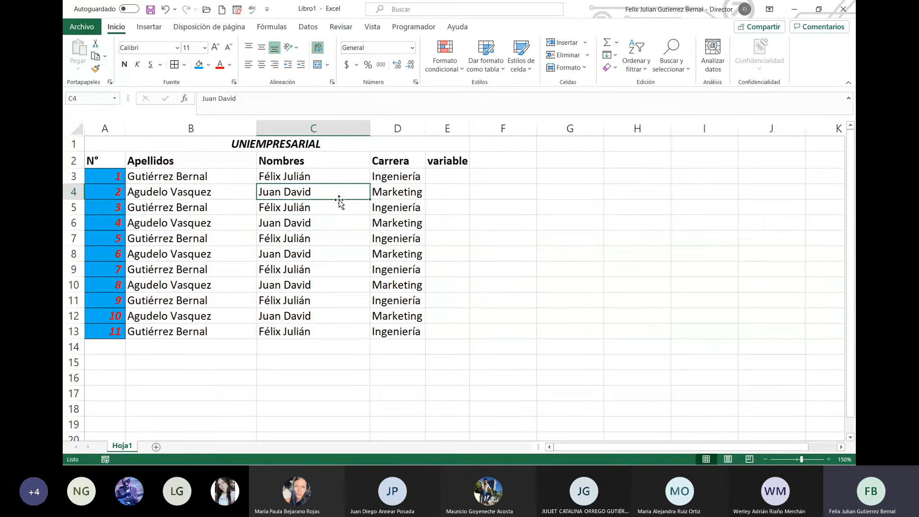
double_click(369, 127)
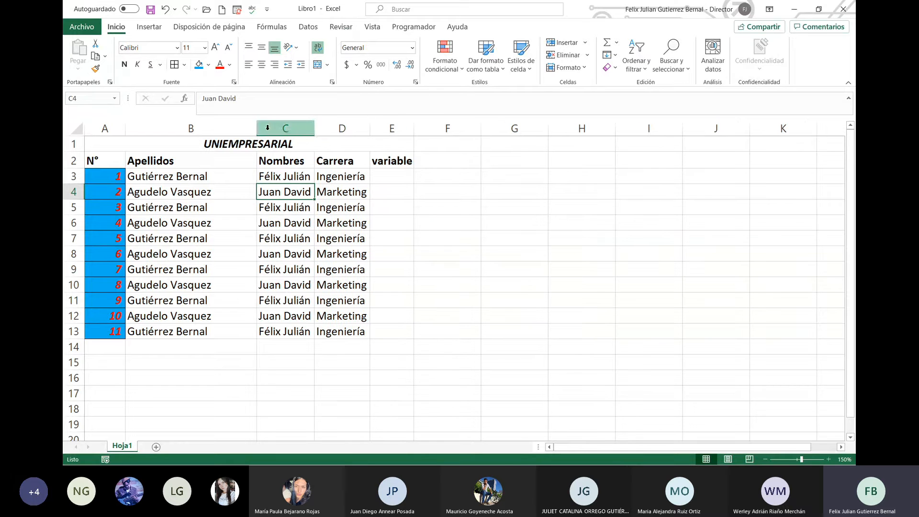
drag(313, 132, 354, 130)
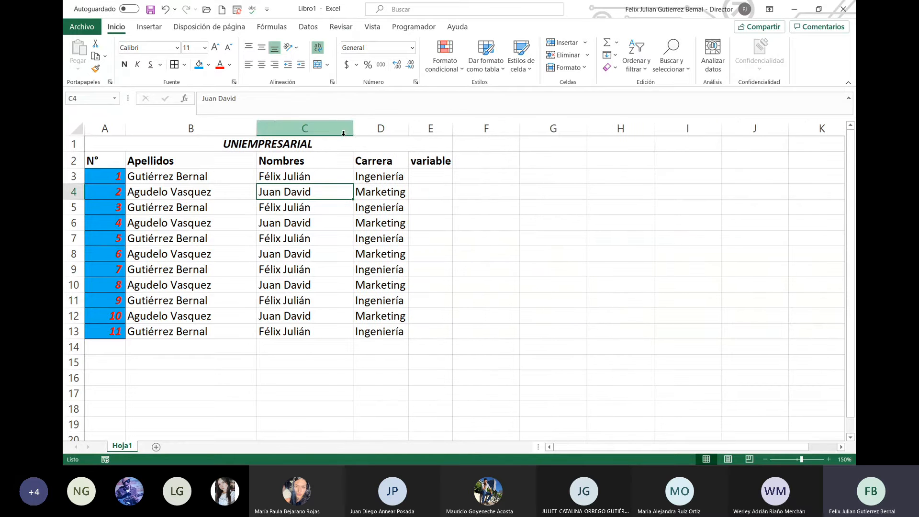
drag(258, 129, 243, 129)
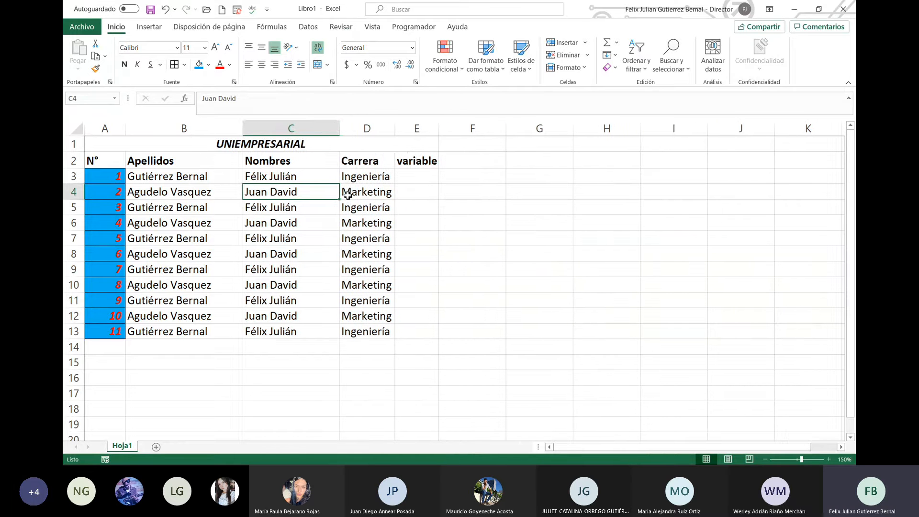
Step: Make the Carrera entries D3:D13 bold with Ctrl+N and widen column D to fit
click(347, 207)
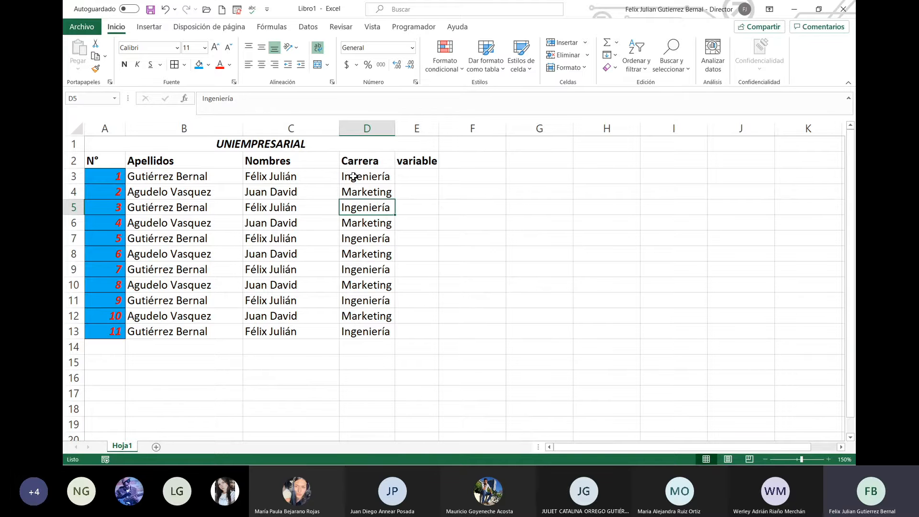
drag(352, 178, 387, 335)
scroll(388, 336, down, 2)
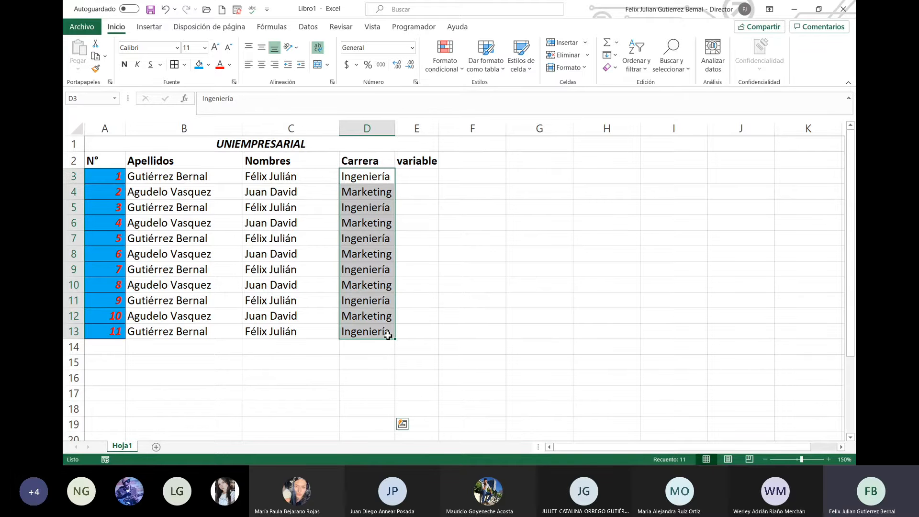
key(ctrl+n)
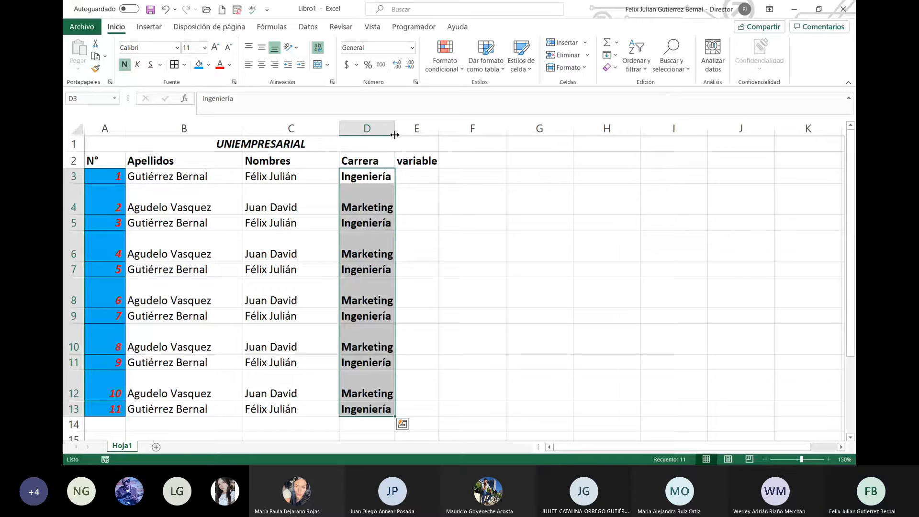
drag(395, 132, 405, 134)
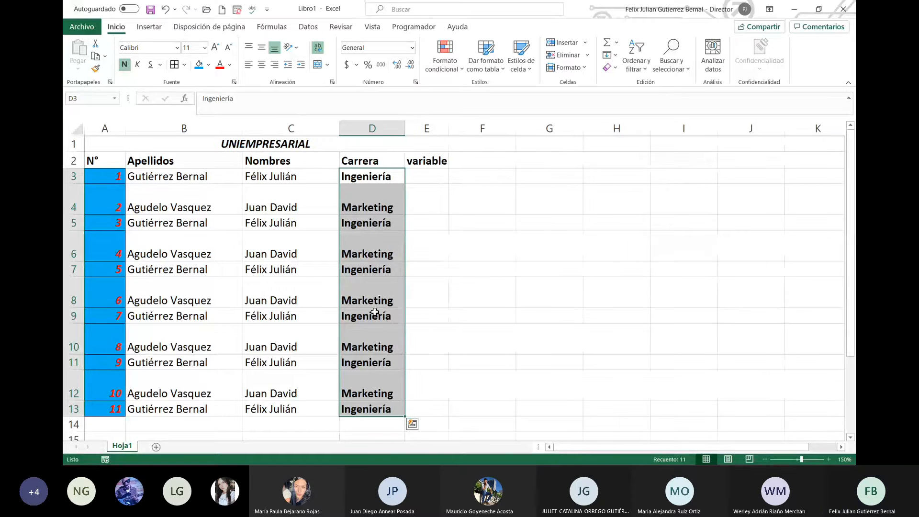
click(418, 266)
Step: Turn off Ajustar texto for the whole sheet and widen column E to fit the variable header
scroll(426, 312, down, 4)
scroll(427, 312, up, 4)
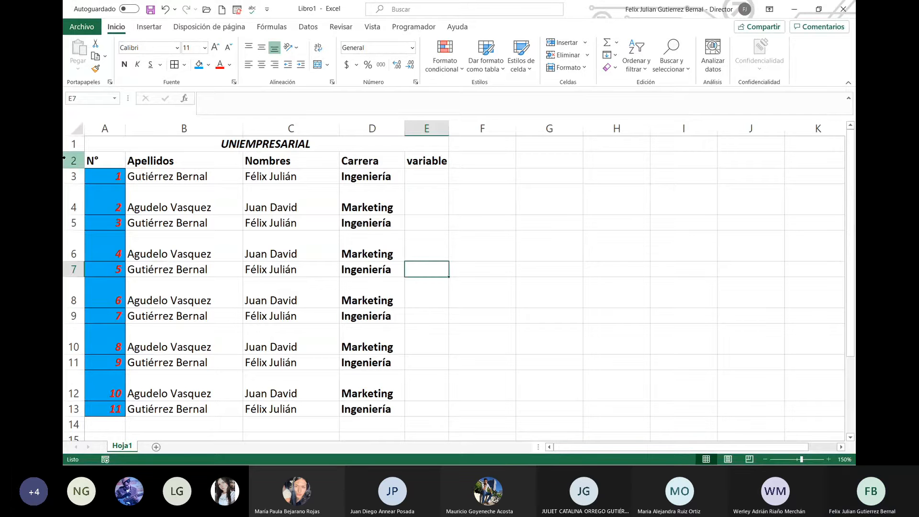
click(75, 128)
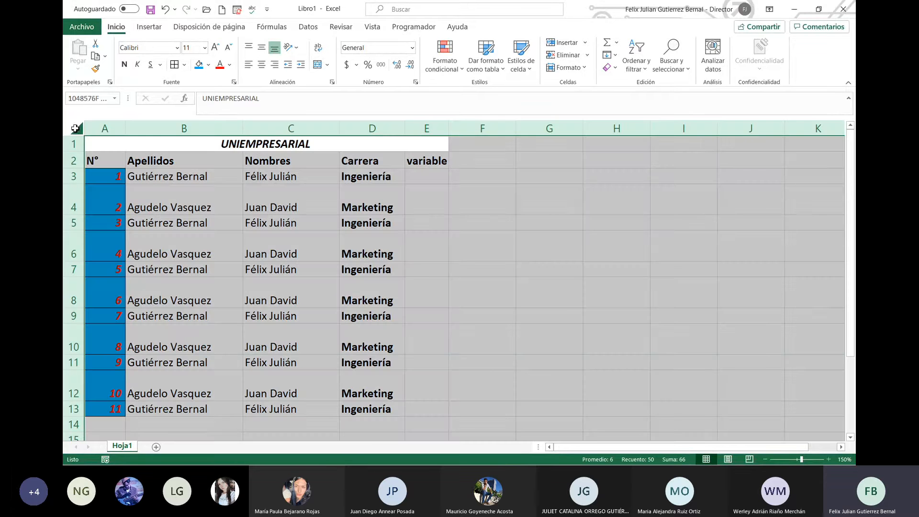
click(317, 48)
click(428, 237)
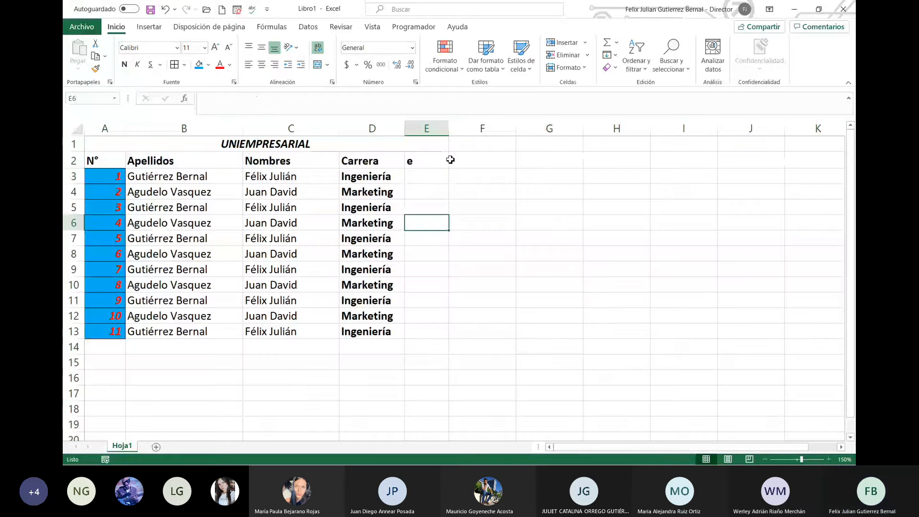
click(443, 174)
click(441, 160)
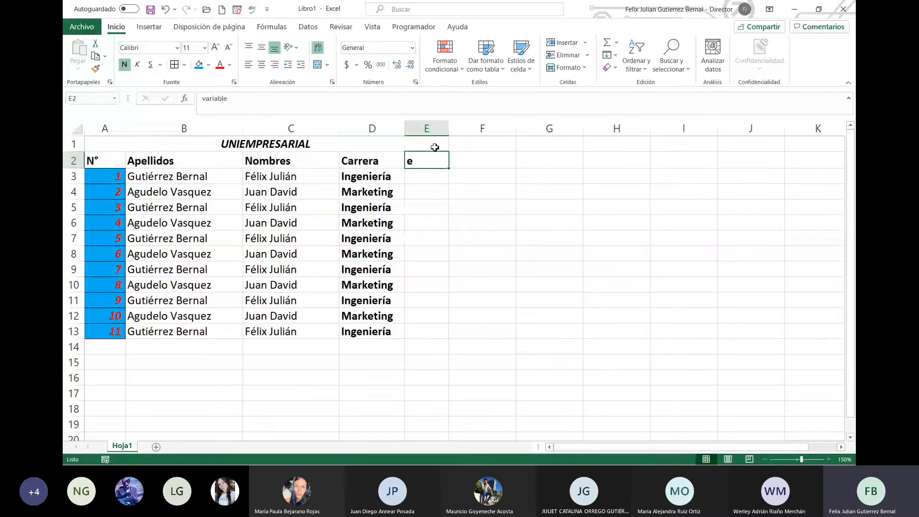
drag(448, 128, 460, 128)
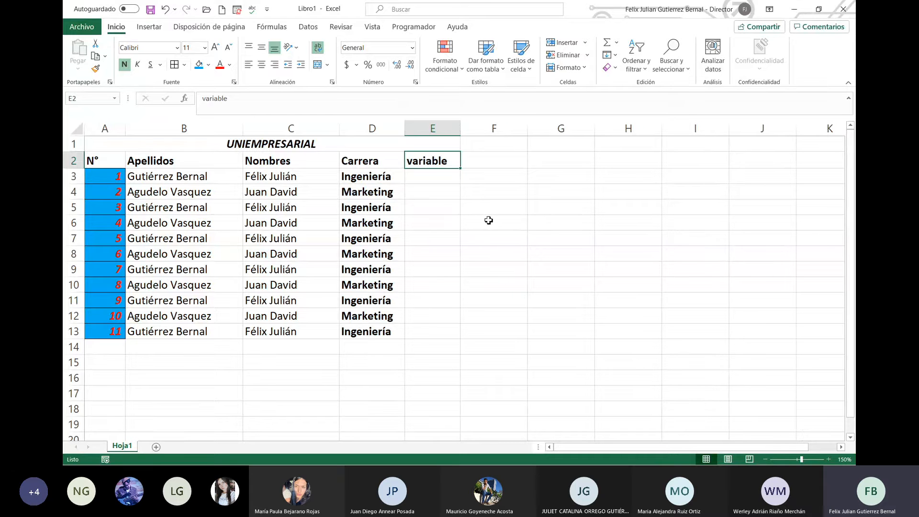
click(439, 176)
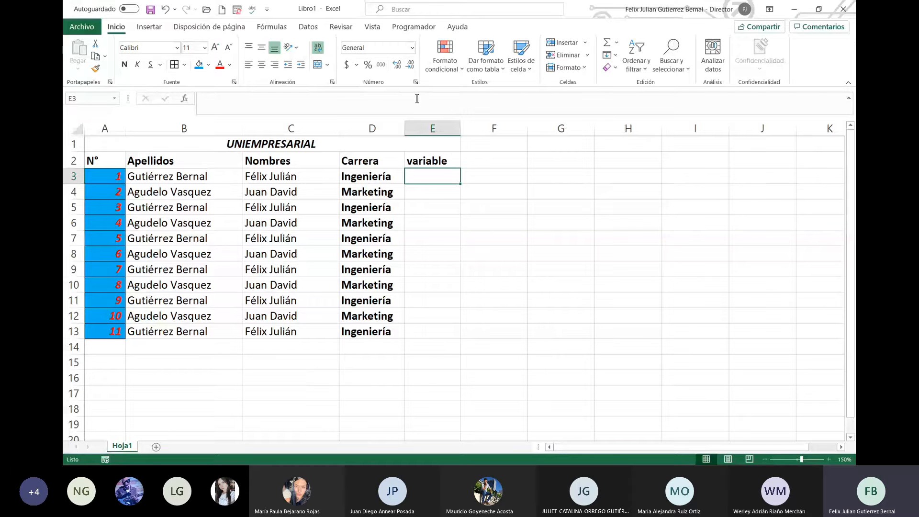
Step: Try test entries in E3, first 123 and then 0,3, leaving its number format unchanged
click(412, 49)
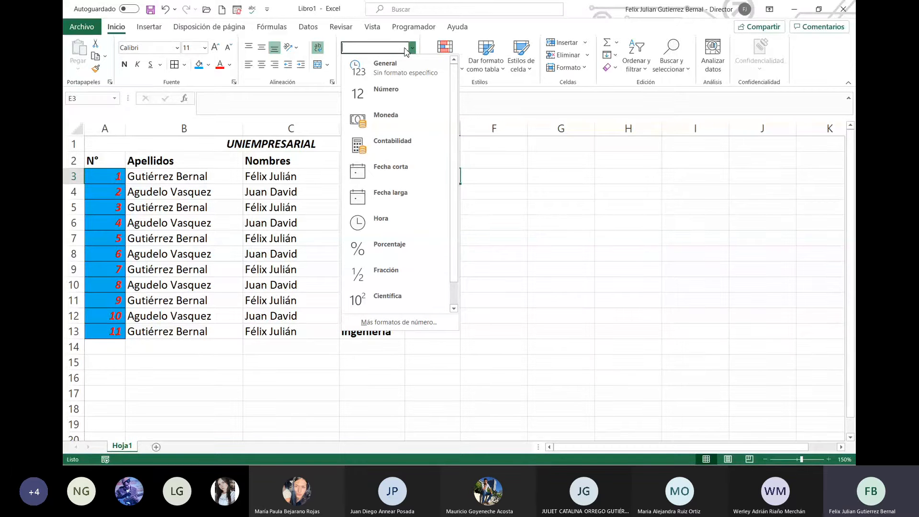
click(495, 174)
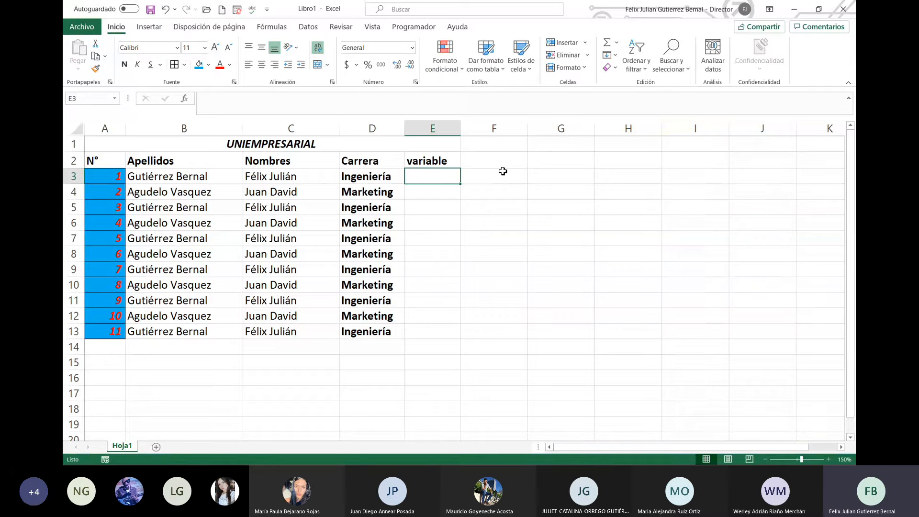
text(123)
key(Return)
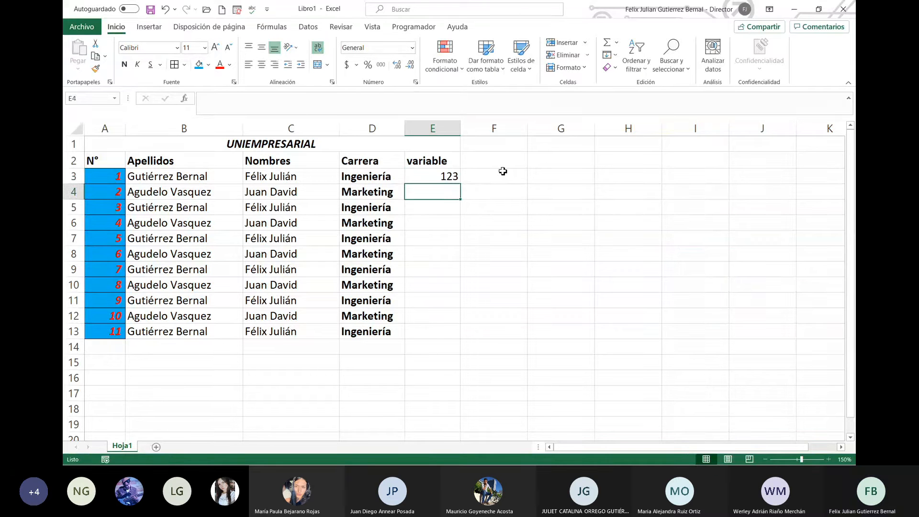
click(445, 177)
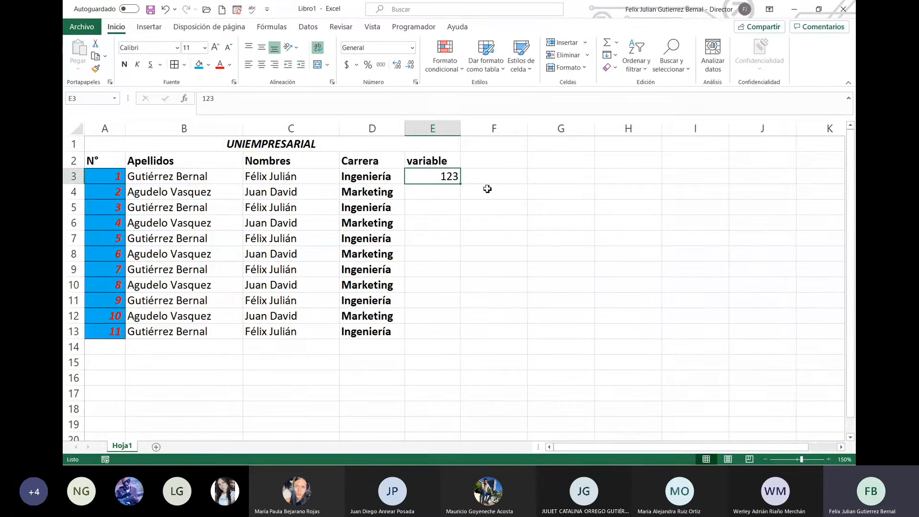
text(,)
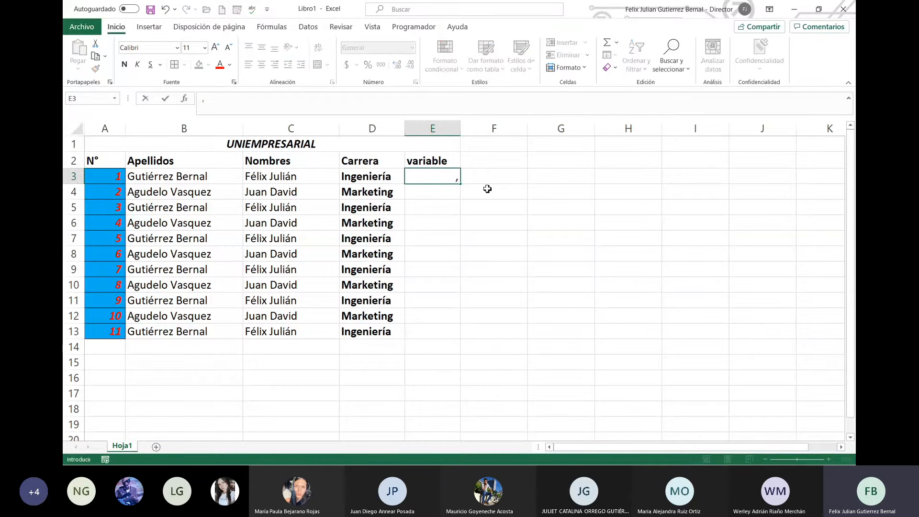
key(BackSpace)
text(0,3)
key(Return)
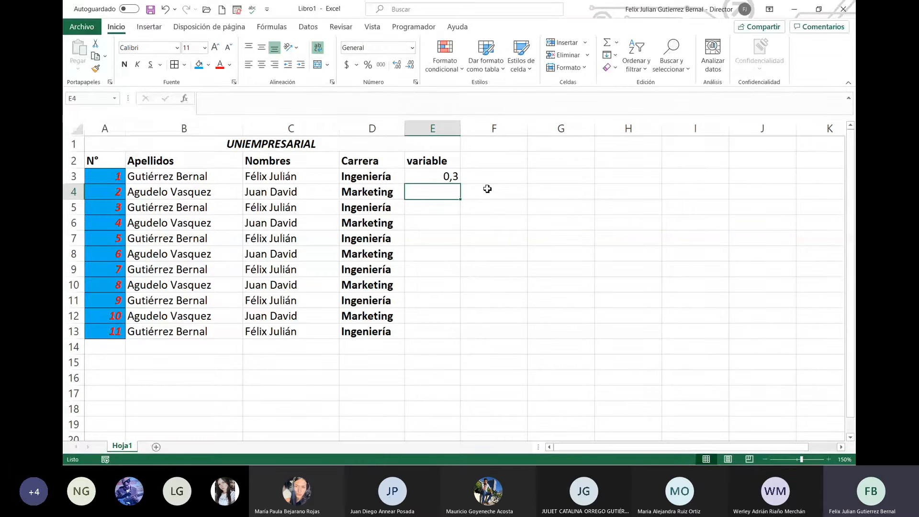
Step: Check E3's current number format, test a text entry there, then clear the cell
click(452, 178)
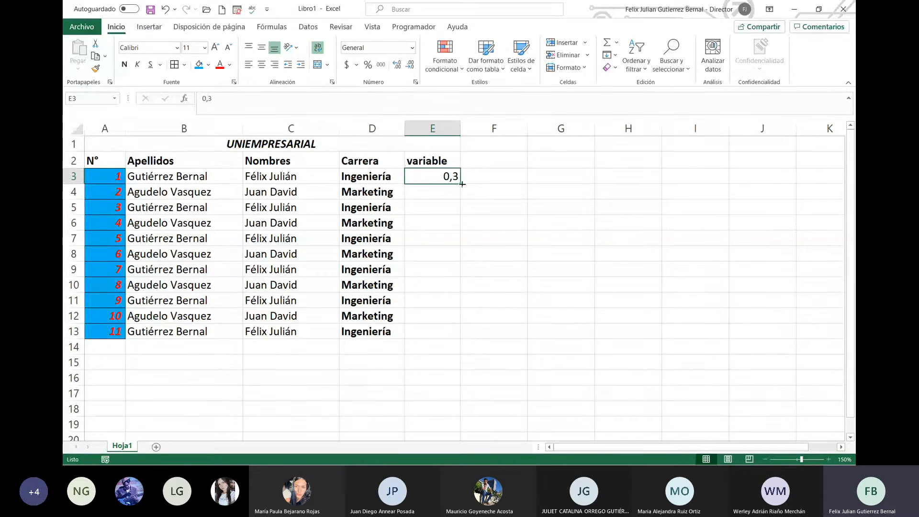
click(368, 48)
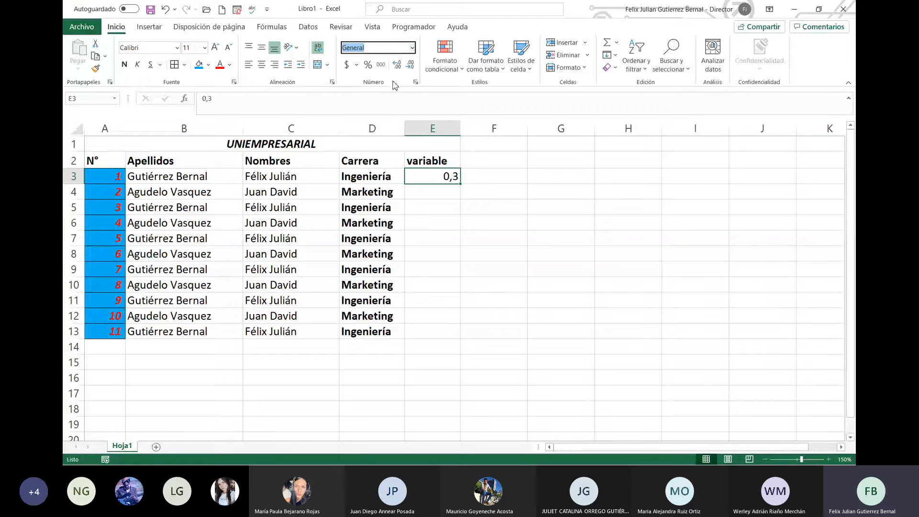
click(444, 210)
click(452, 177)
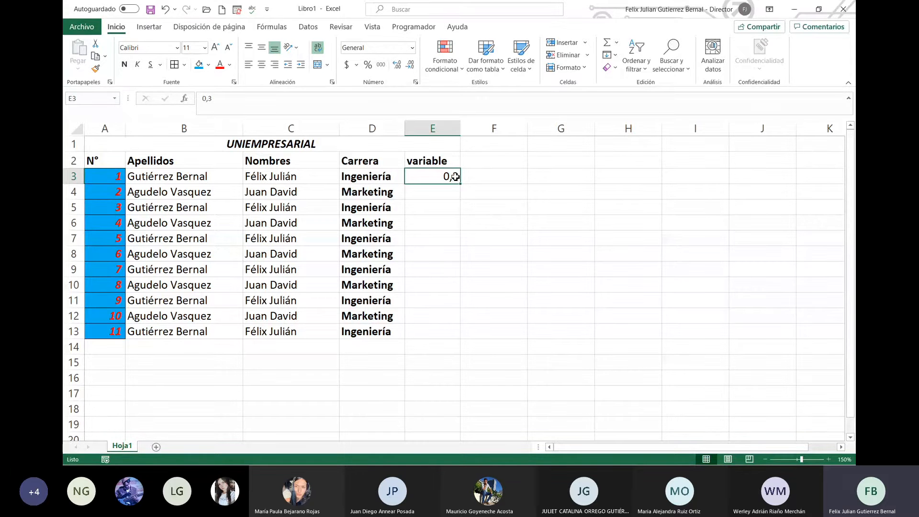
text(backjbac)
key(Return)
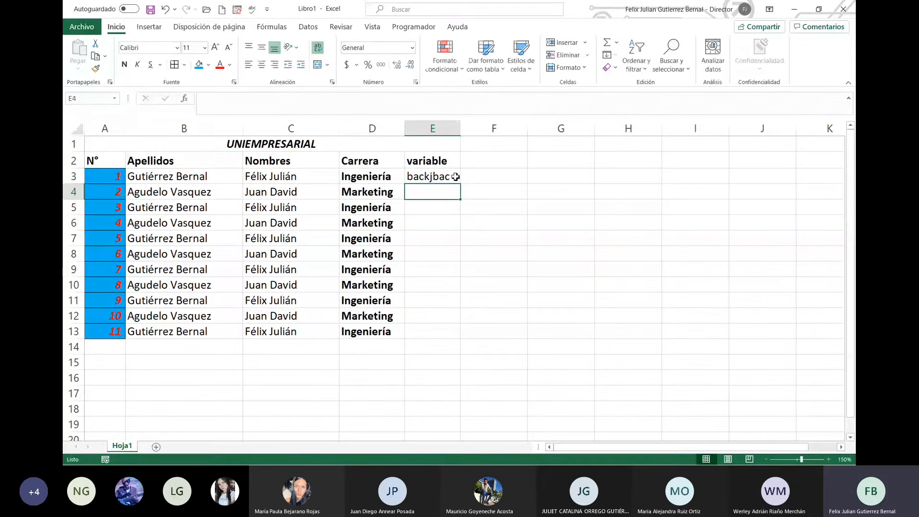
click(457, 176)
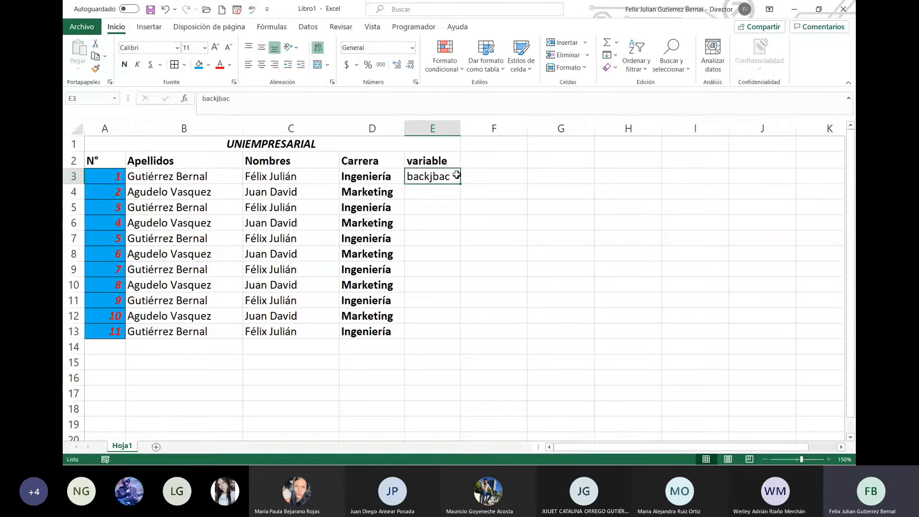
key(Delete)
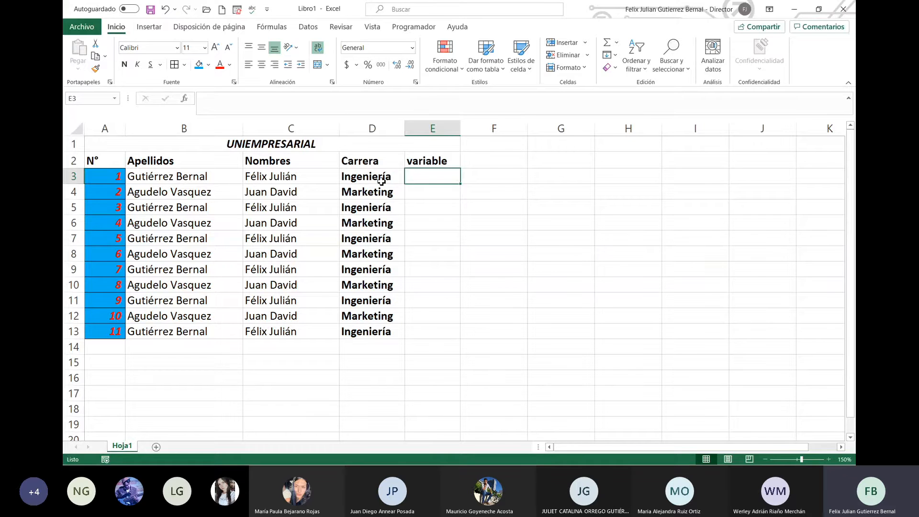
Step: Apply the Número format to E3, test it with 'vs', then enter 89
click(411, 48)
click(406, 93)
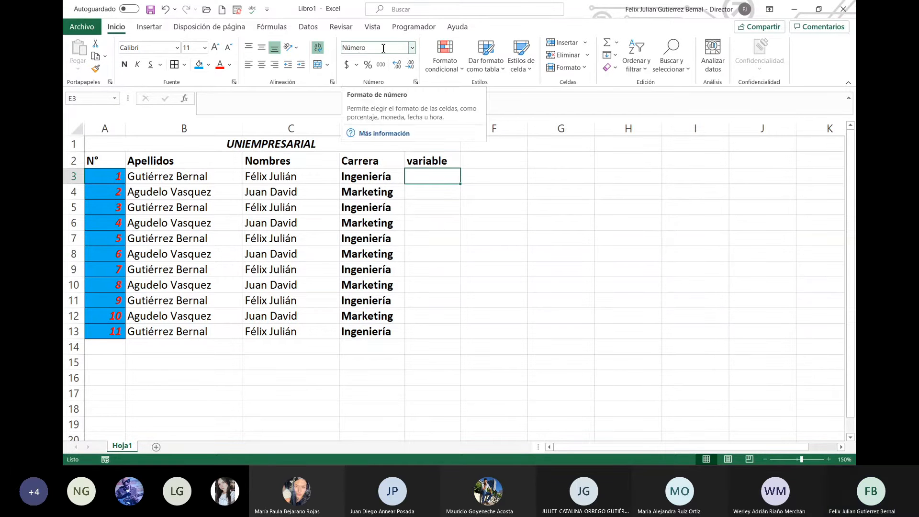
click(440, 221)
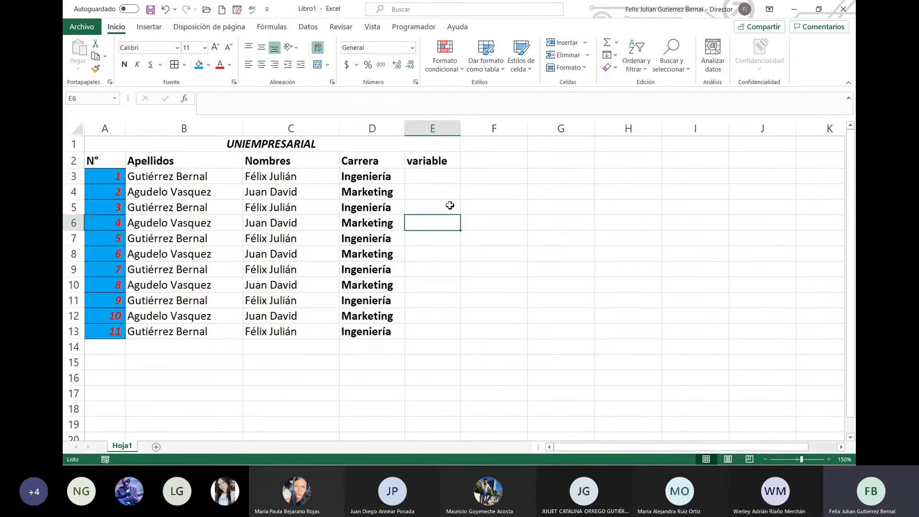
click(448, 179)
text(vs)
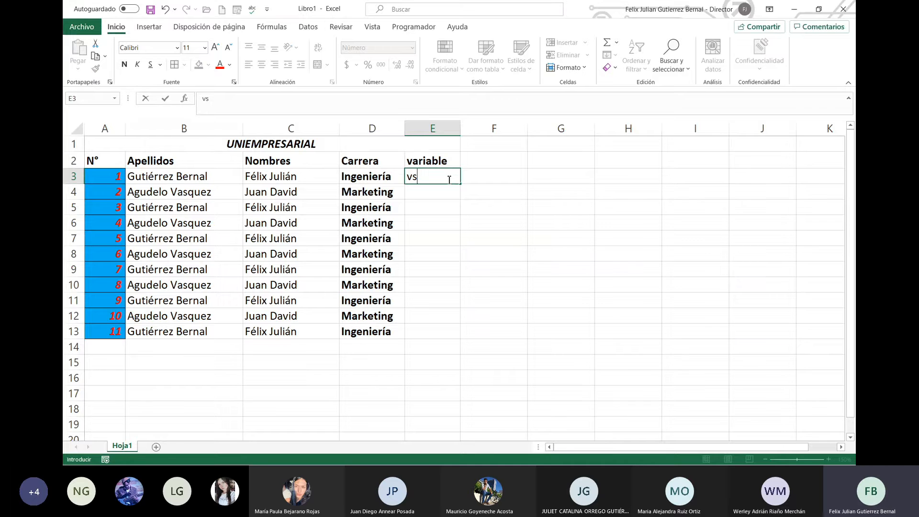
key(Return)
click(449, 180)
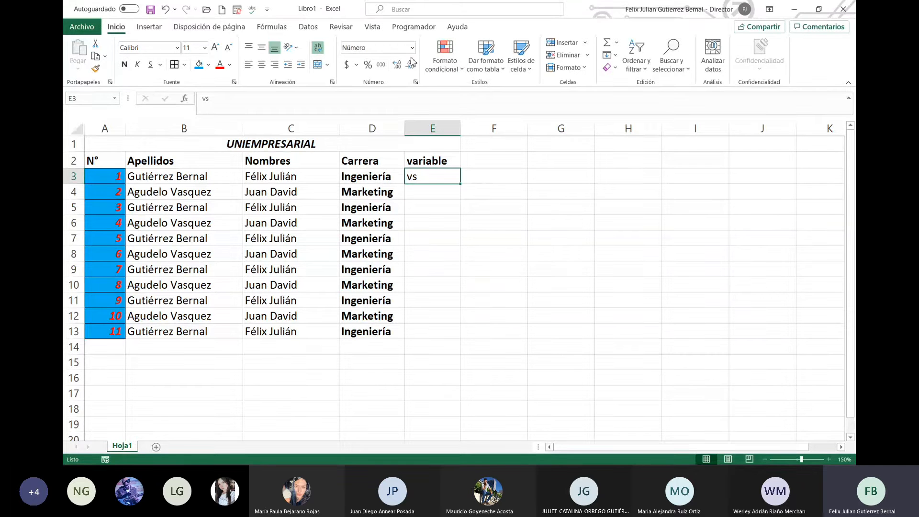
click(397, 64)
text(89)
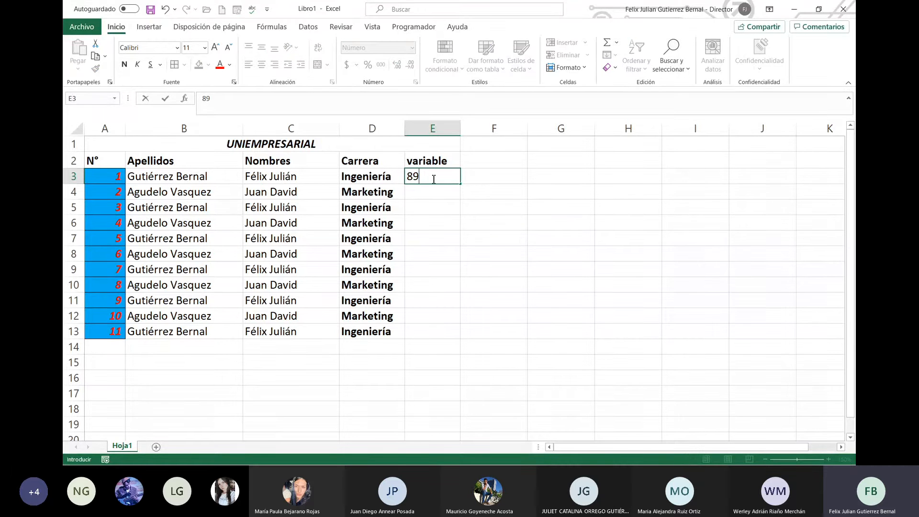
key(Return)
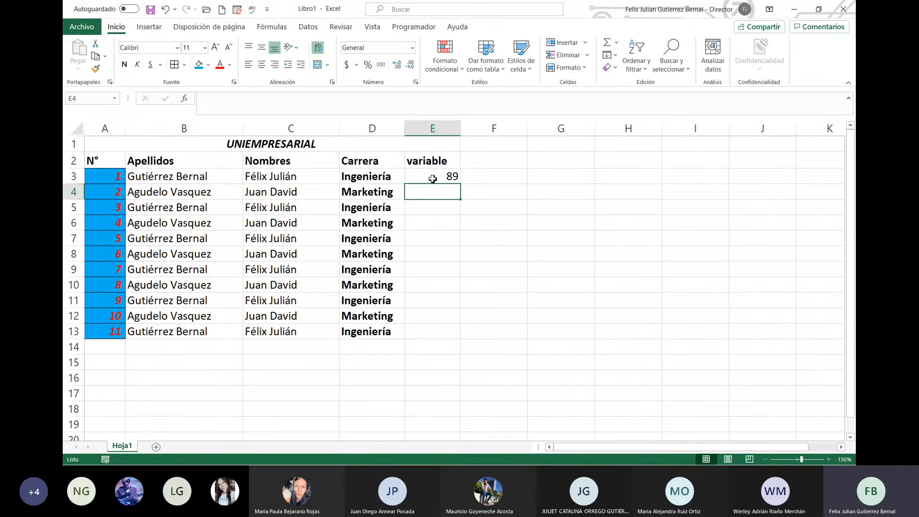
click(433, 179)
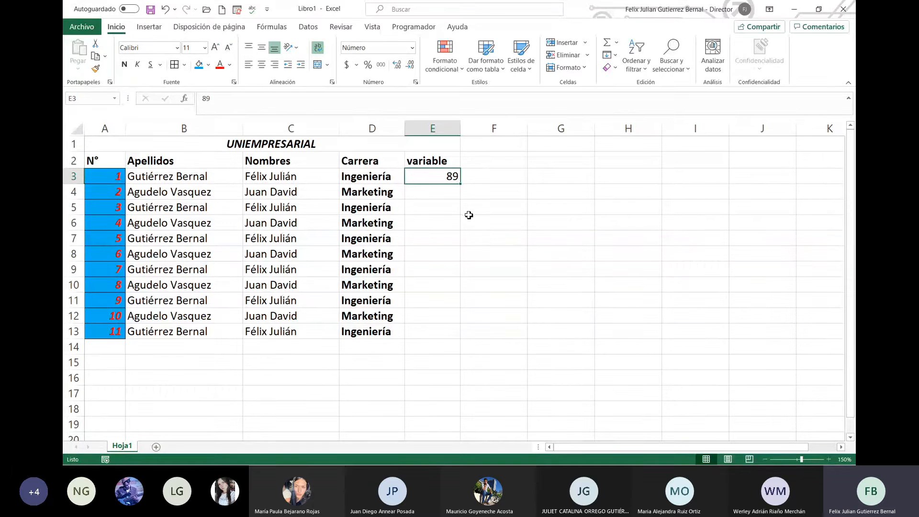
Step: Apply Moneda to E4 and enter 12500 so it shows $12.500, re-entering it after a stray entry
click(442, 188)
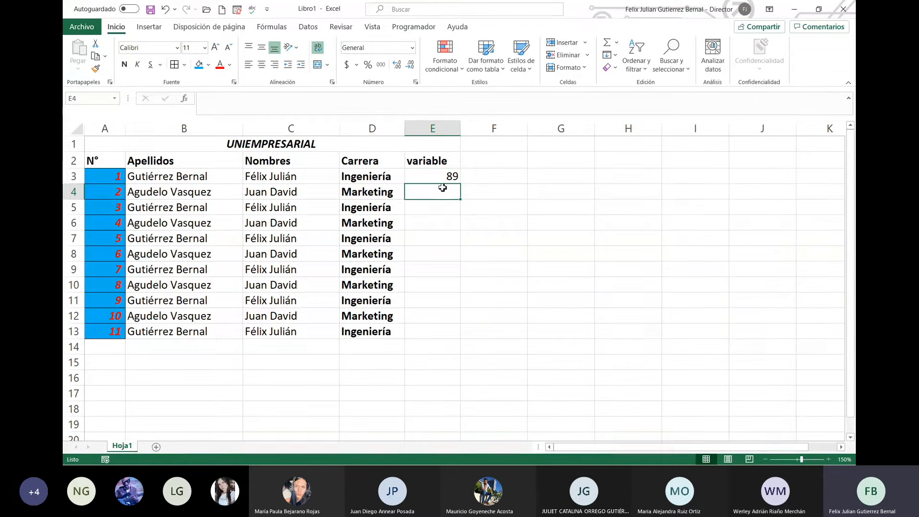
click(412, 48)
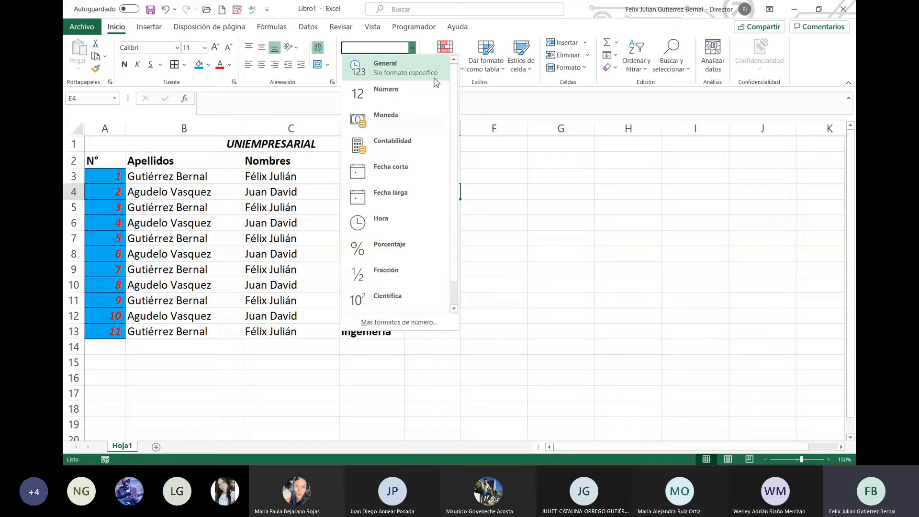
click(410, 115)
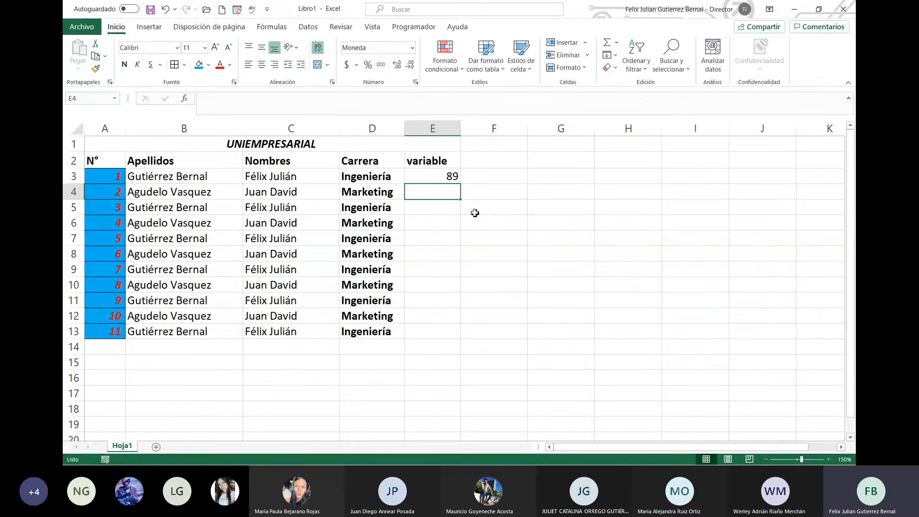
text(12500)
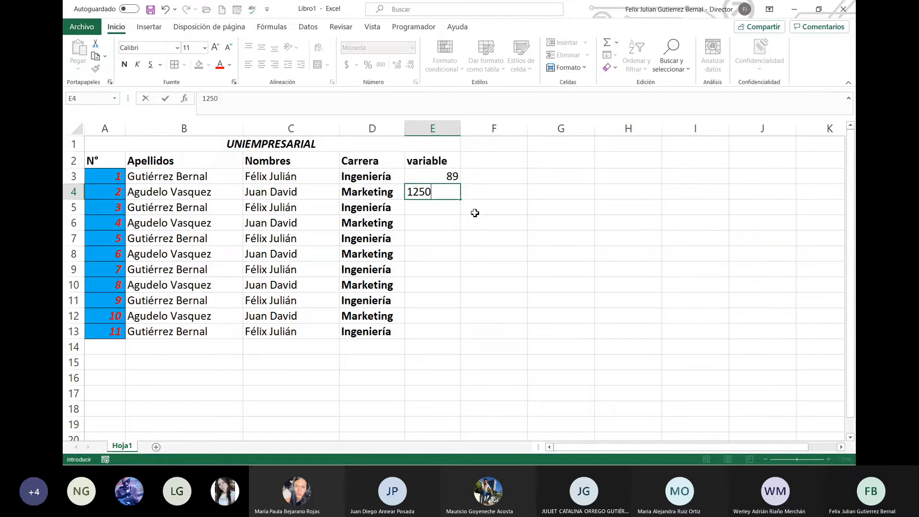
key(Return)
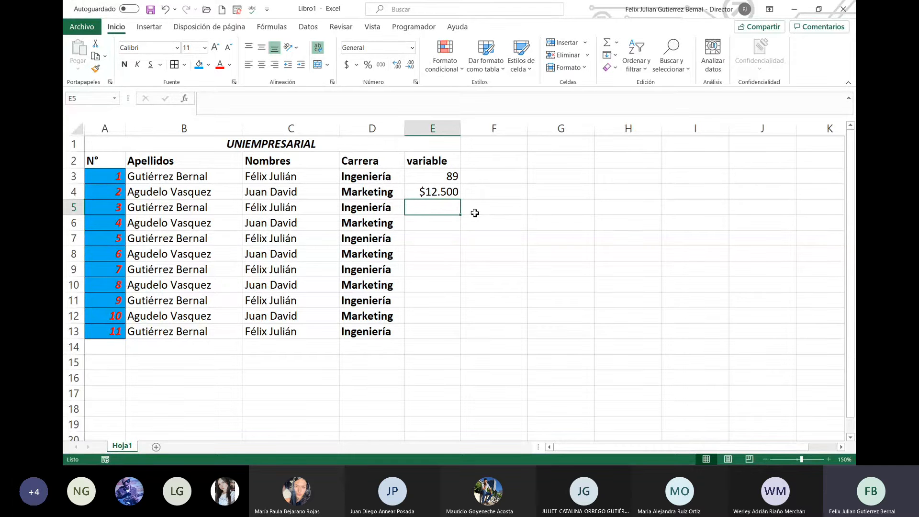
key(Up)
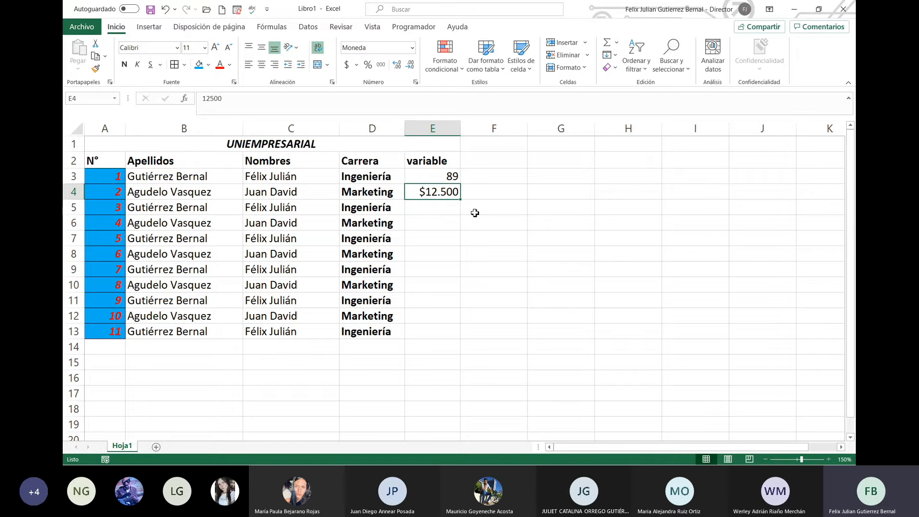
text(lkj)
key(Return)
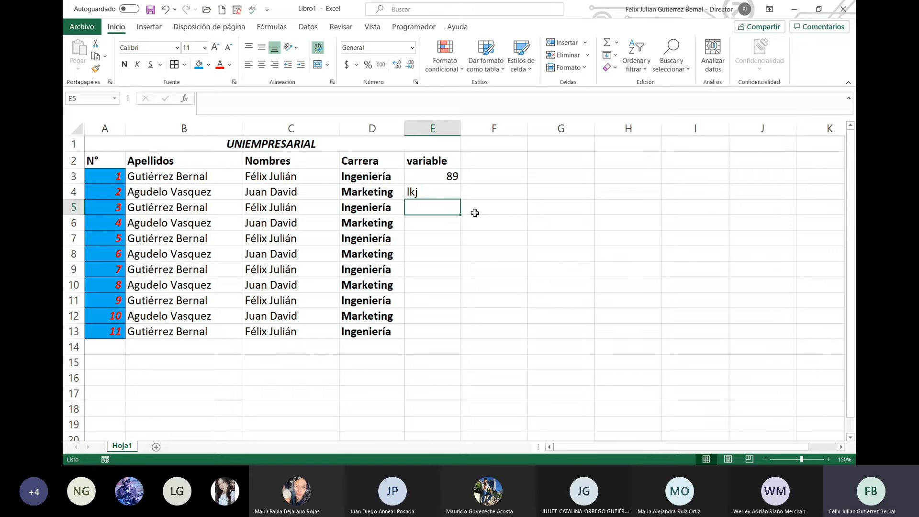
key(Up)
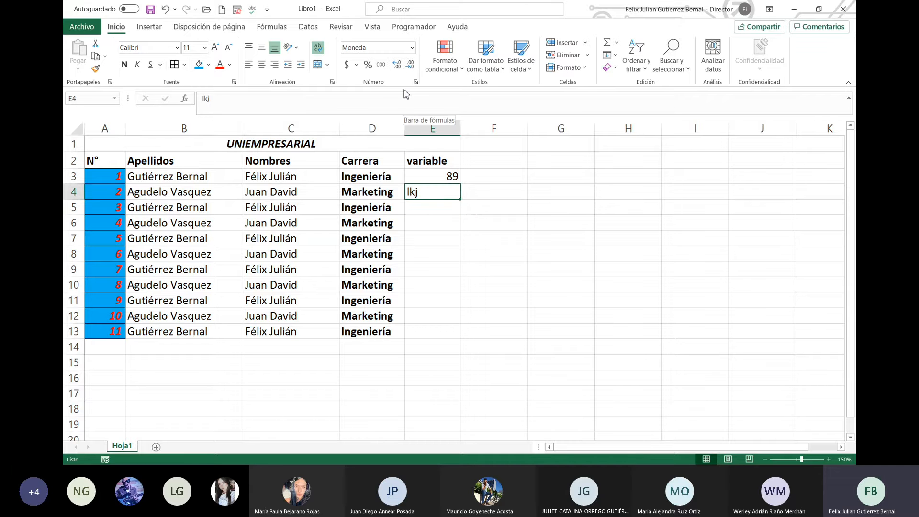
text(12500)
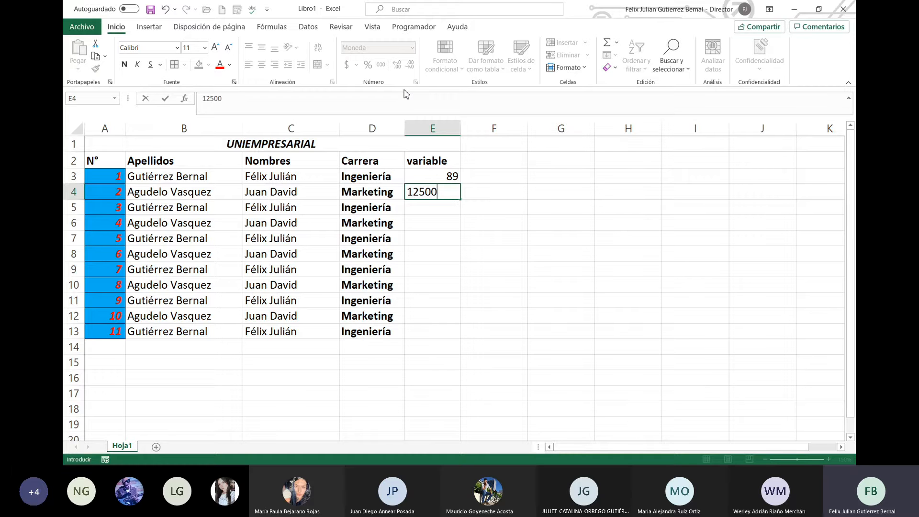
key(Return)
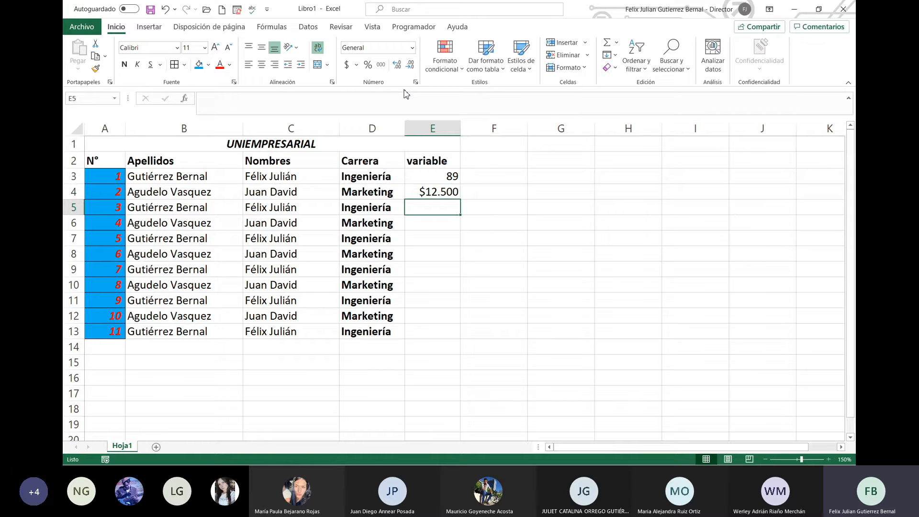
Step: Apply Contabilidad to E5 and enter 12.500 so it displays $ 12.500
click(412, 47)
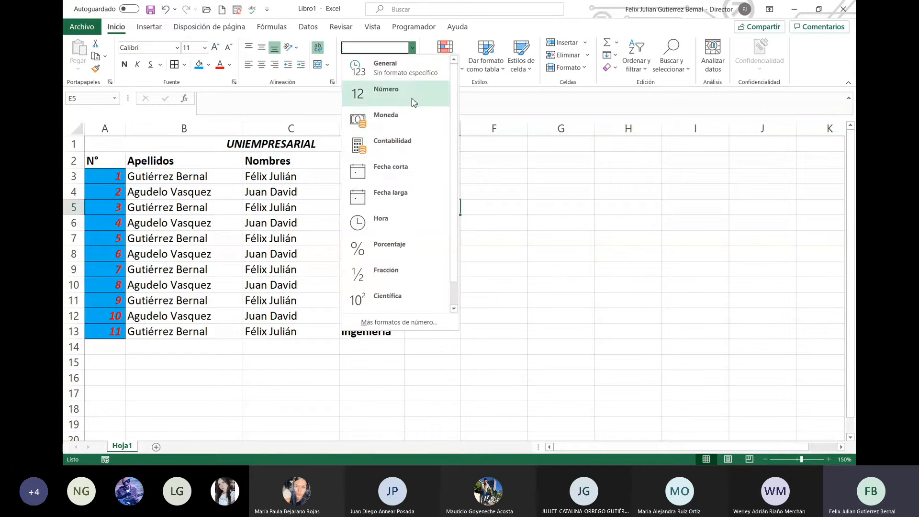
click(412, 146)
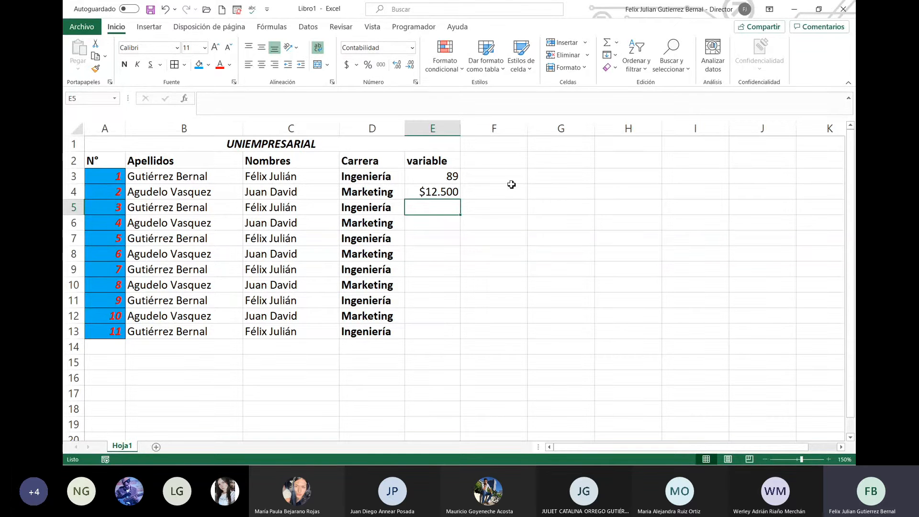
text(12.5)
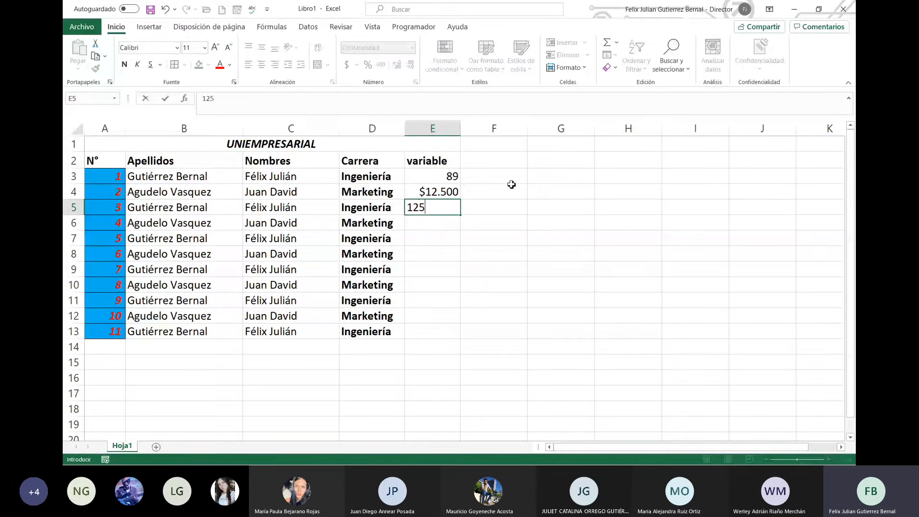
text(00)
key(Return)
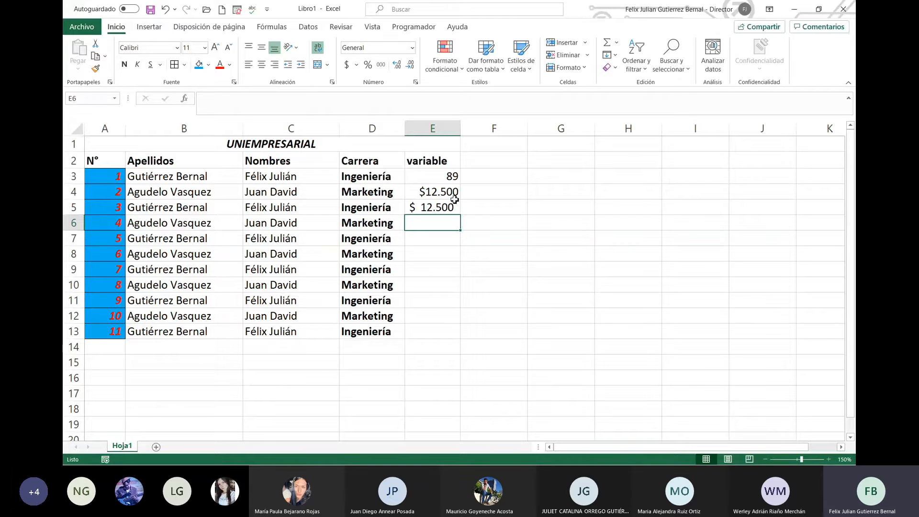
Step: Give E6 the Fecha corta format, enter 21/04/2021, and widen column E to show it
click(412, 48)
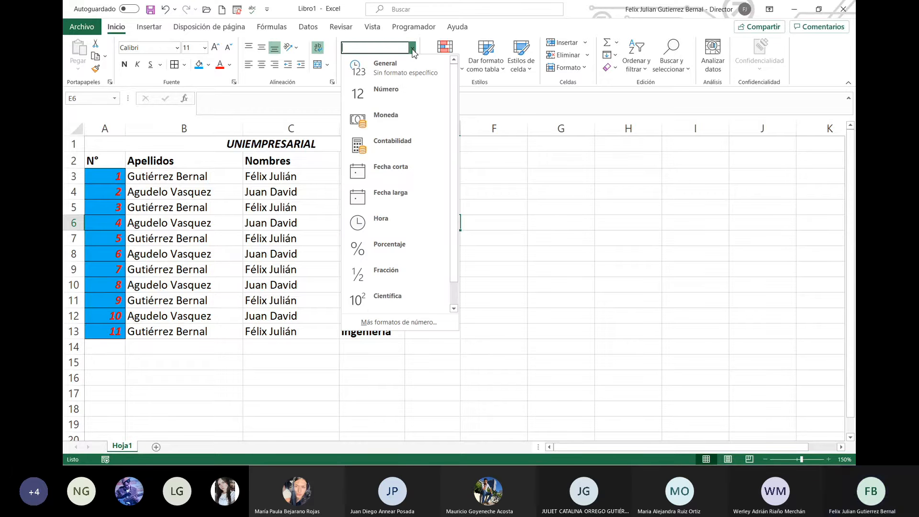
click(403, 170)
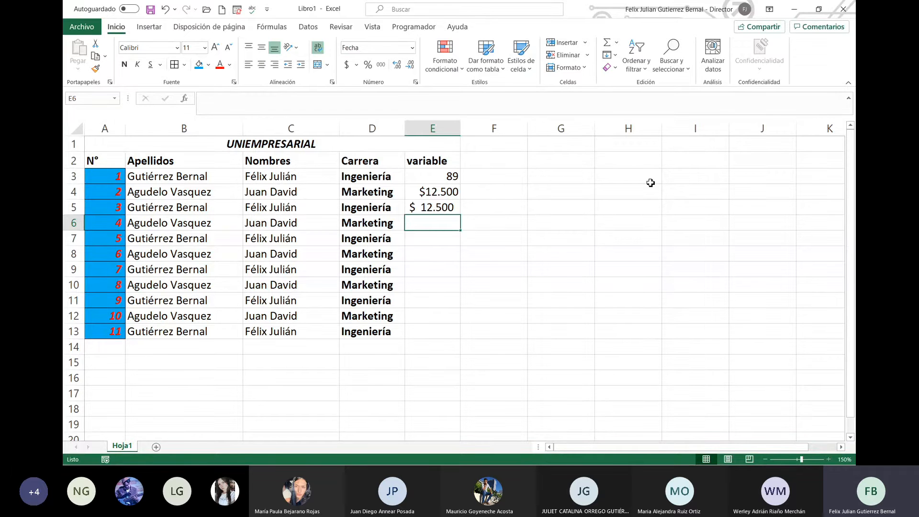
text(21/)
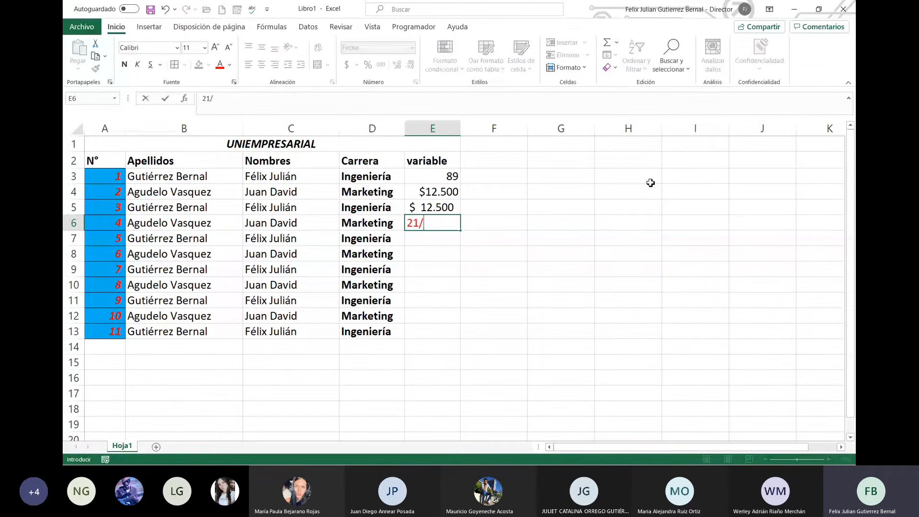
text(04/2021)
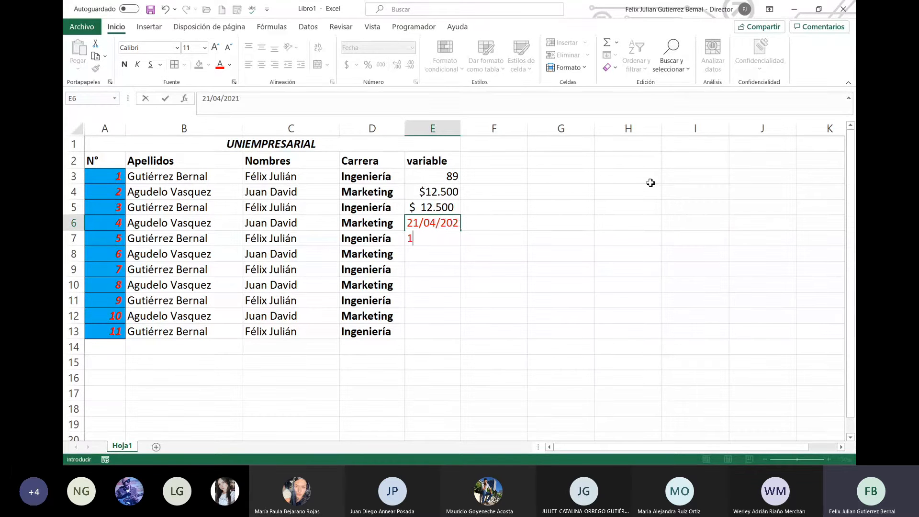
key(Return)
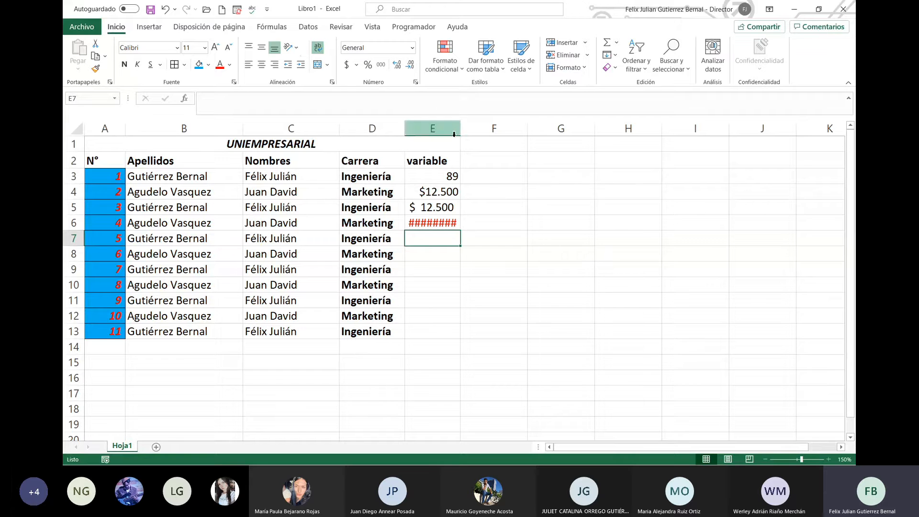
click(452, 224)
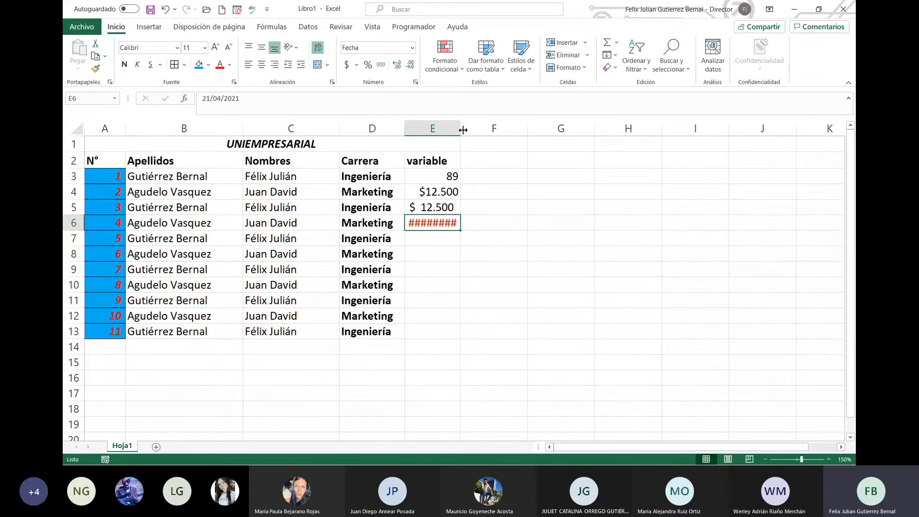
drag(463, 130, 472, 130)
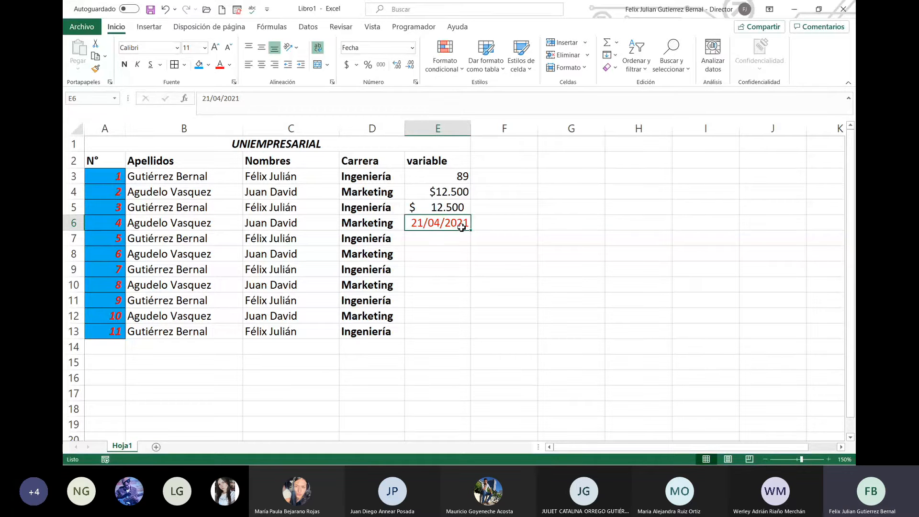
click(413, 50)
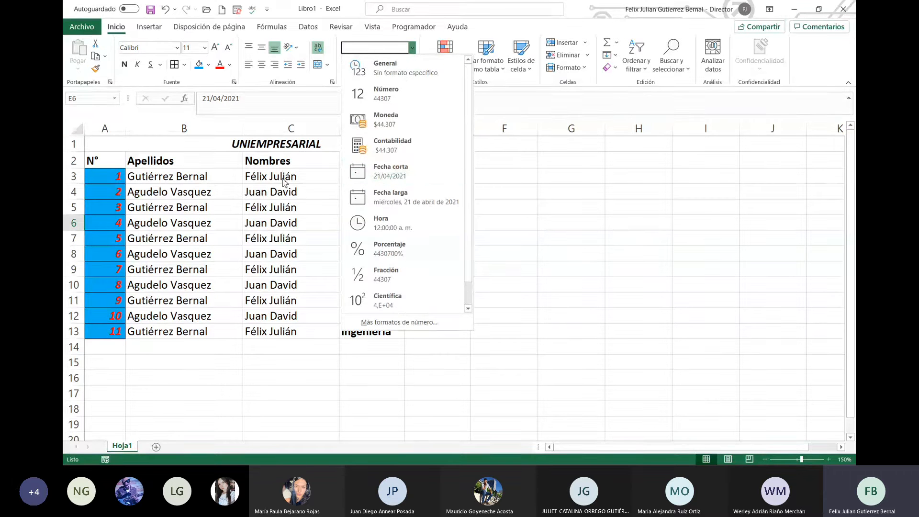
Step: Enter 21/04/2021 in E7, give it the Fecha larga format, and autofit column E
click(372, 182)
click(455, 238)
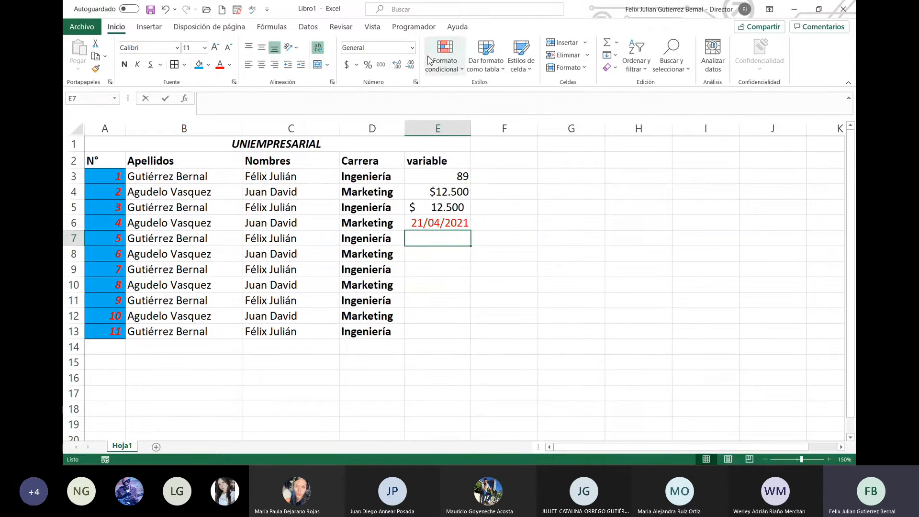
text(21/04/2021)
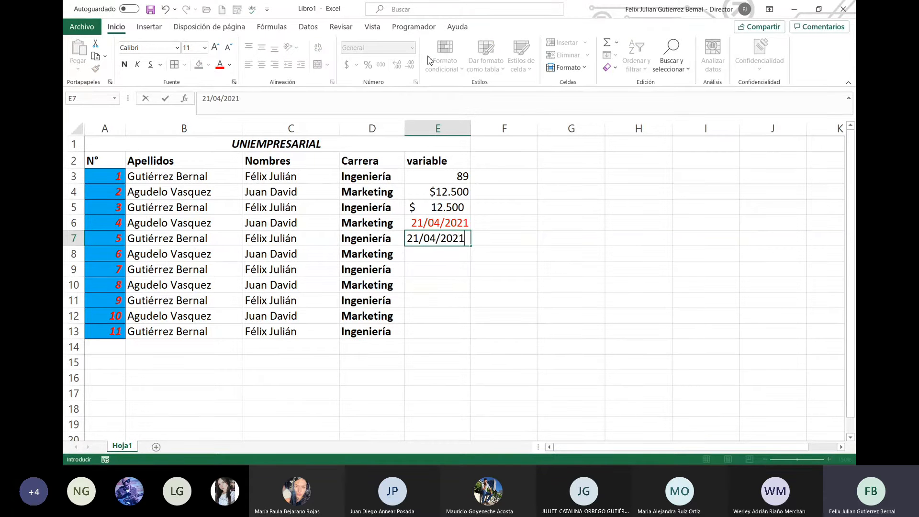
key(Return)
key(Up)
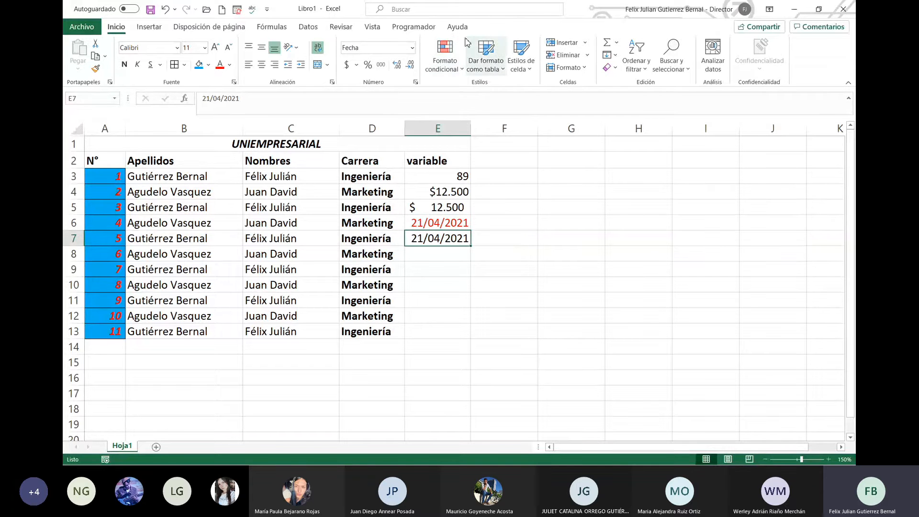
click(412, 48)
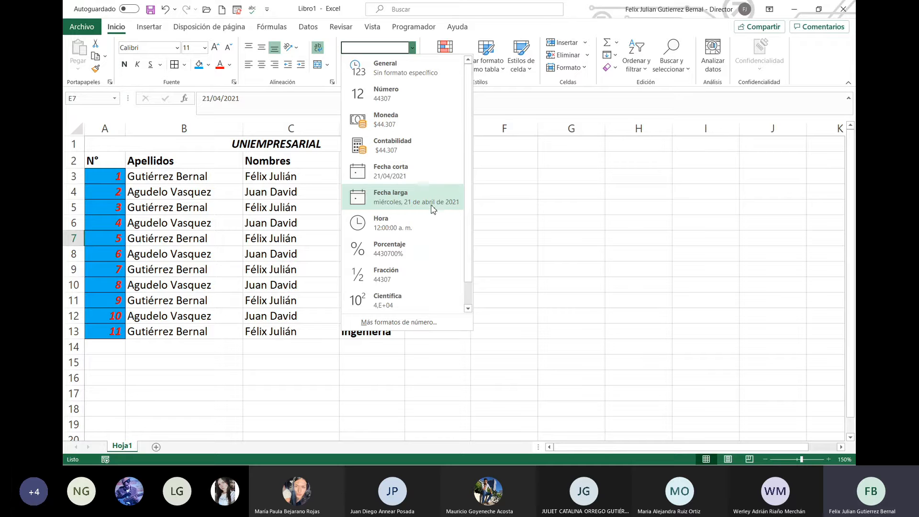
click(458, 207)
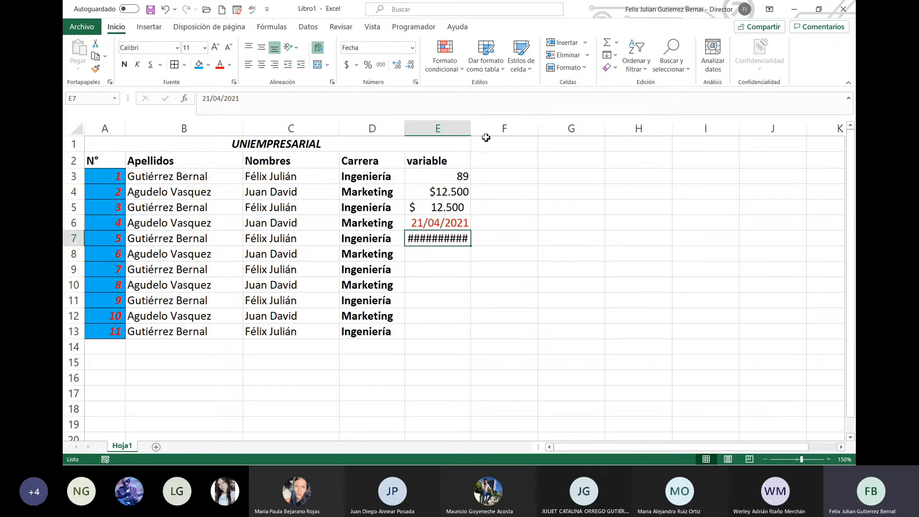
double_click(471, 128)
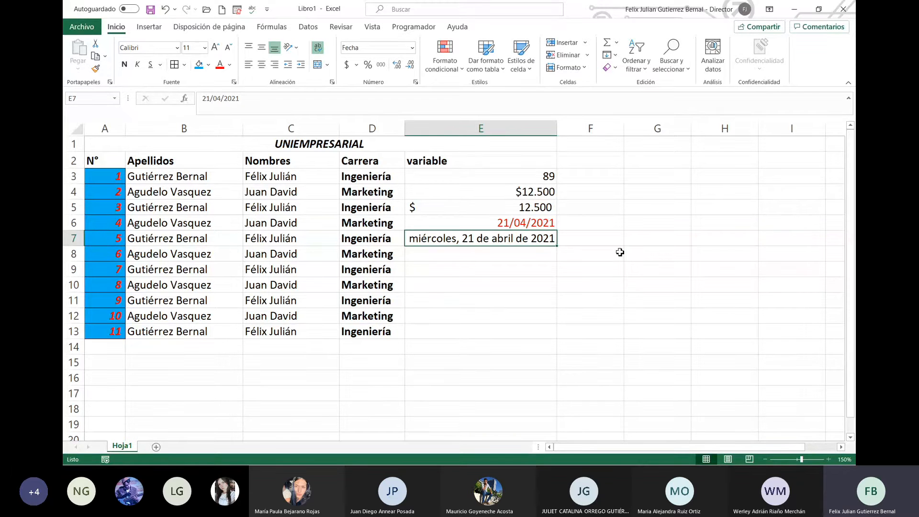
Step: Give E8 the Hora format and enter a time of 7:50, then 58
click(488, 256)
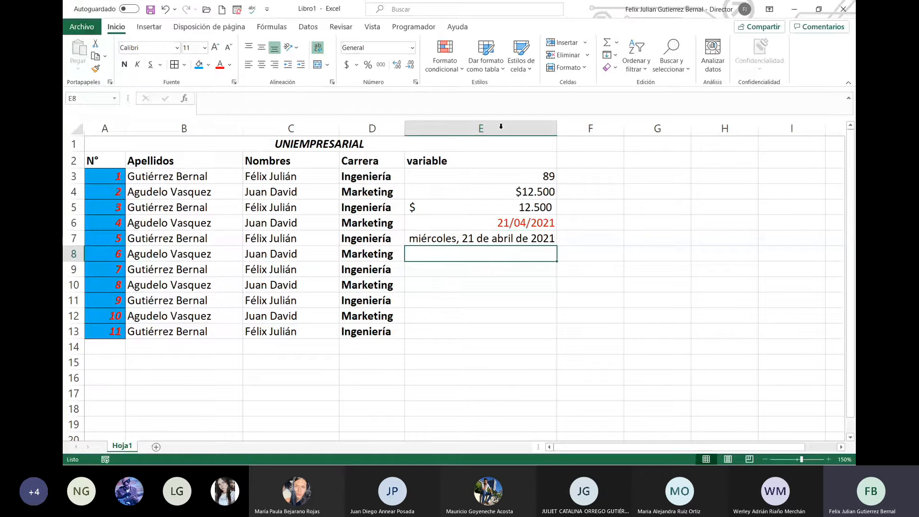
click(412, 48)
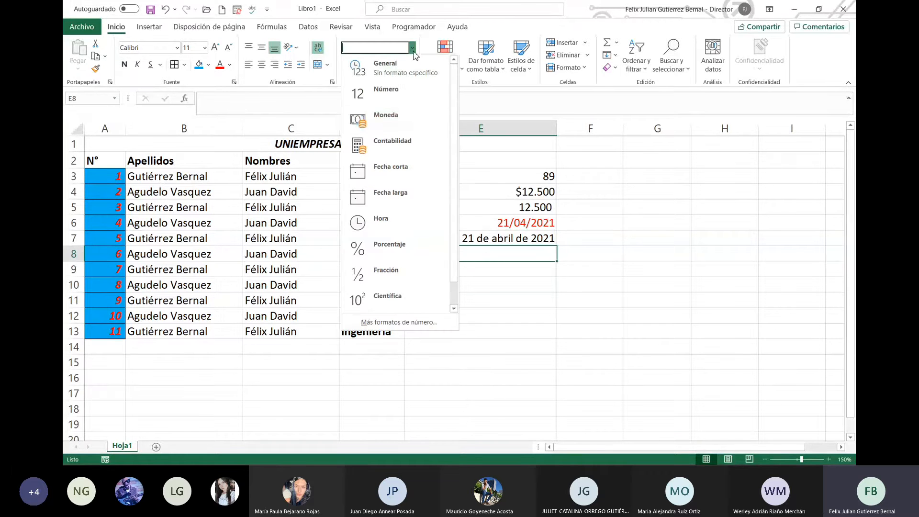
click(426, 221)
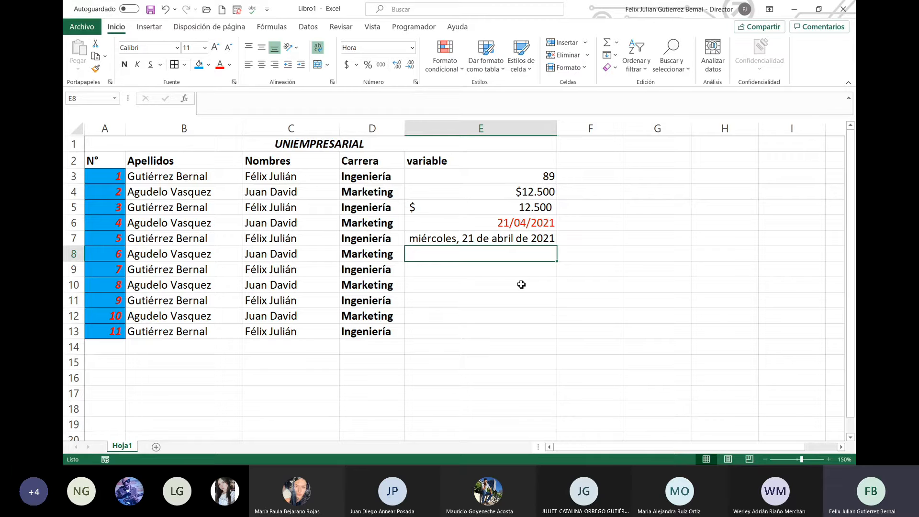
text(7:50)
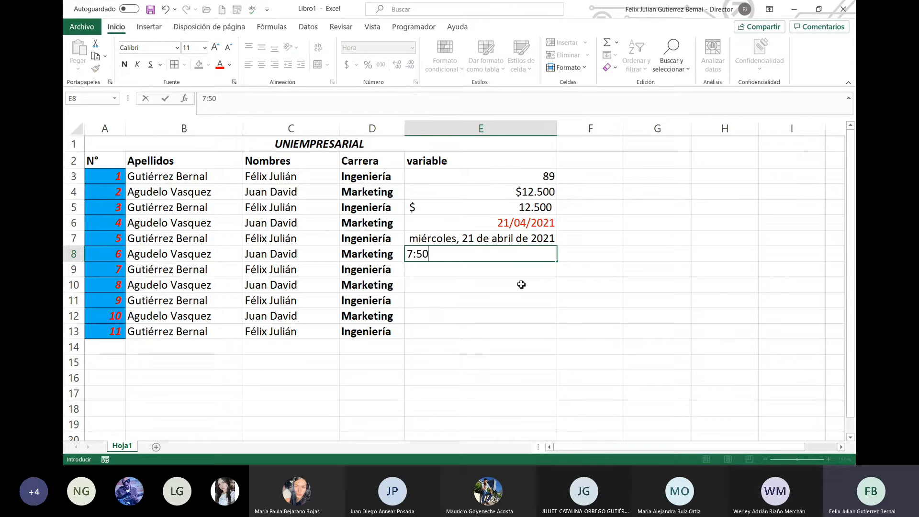
key(Return)
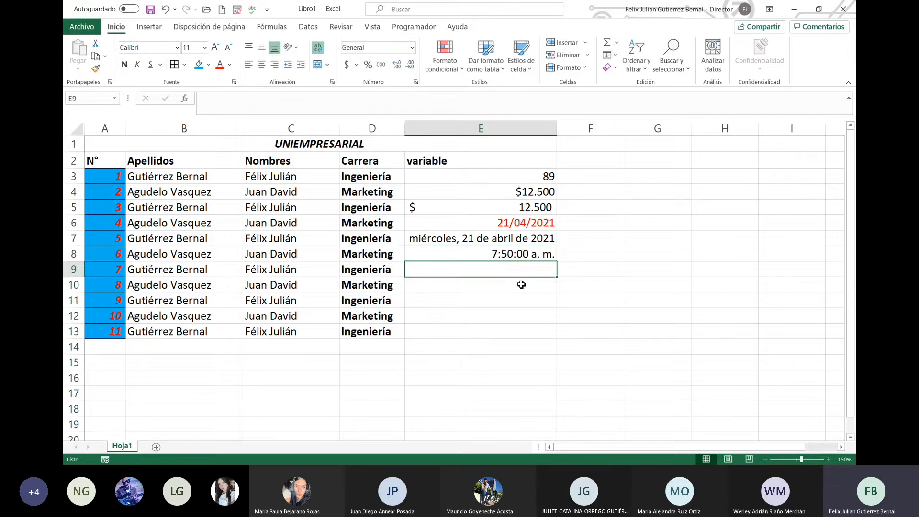
key(Up)
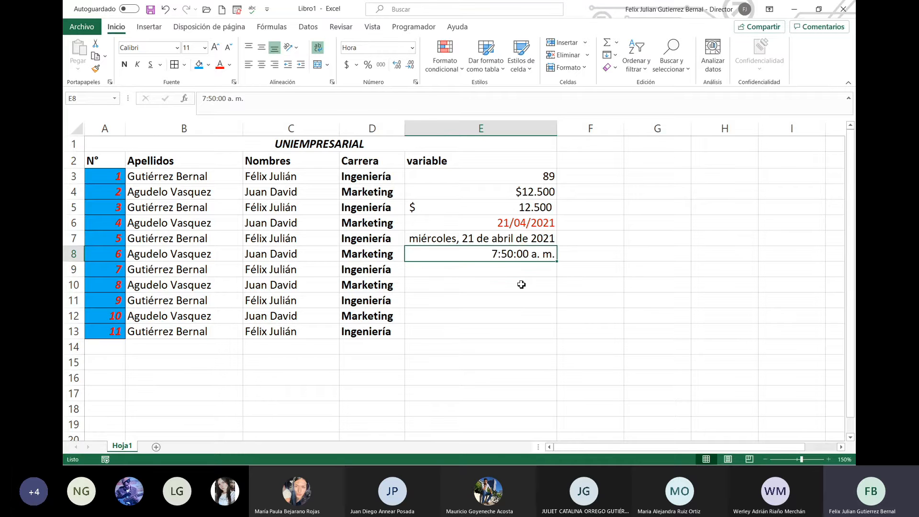
text(58)
key(Return)
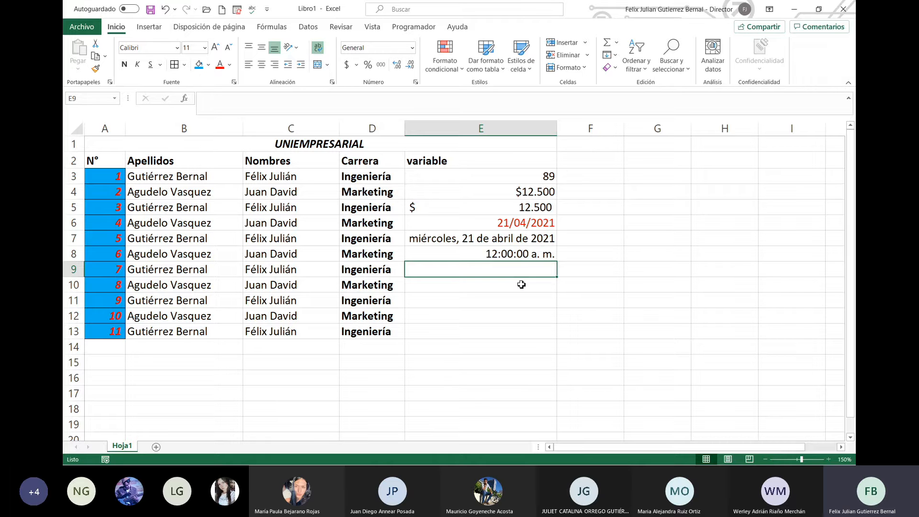
Step: Clear the stray 2,3 from E9 and enter 2,3 in E8 instead
text(2,3)
key(Return)
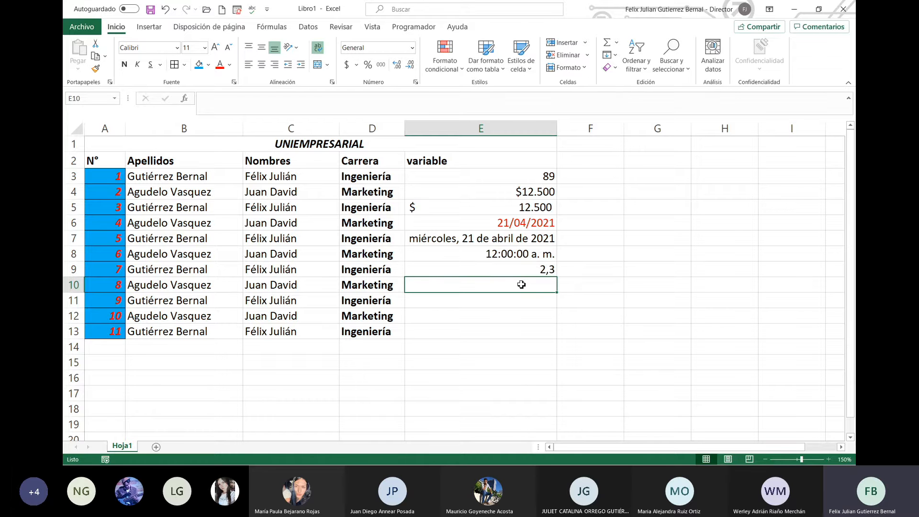
key(Up)
key(Delete)
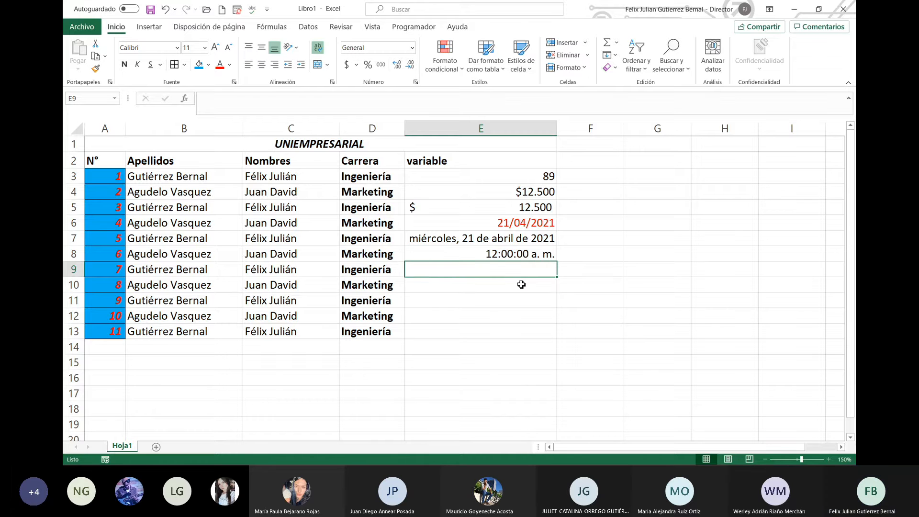
key(Up)
text(2,3)
key(Return)
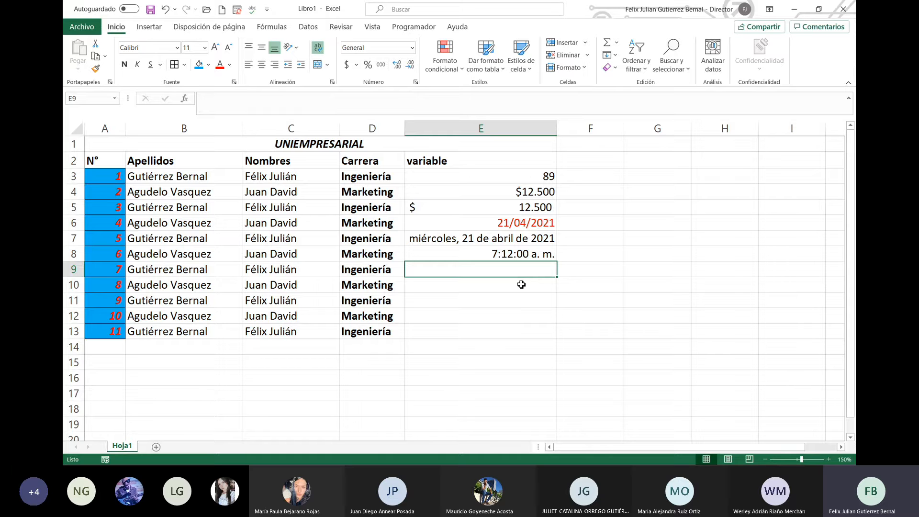
Step: Re-enter E8 as 7:51 and change its a. m. suffix to p. m
key(Up)
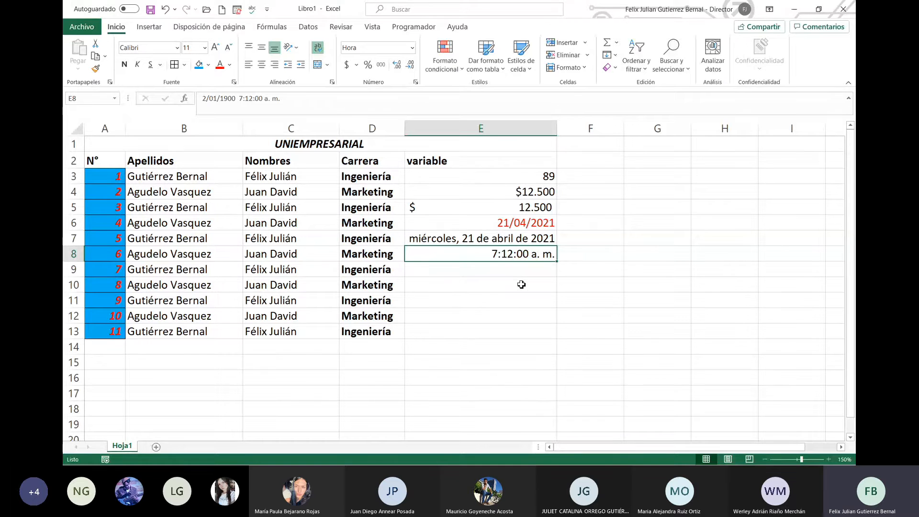
text(7:)
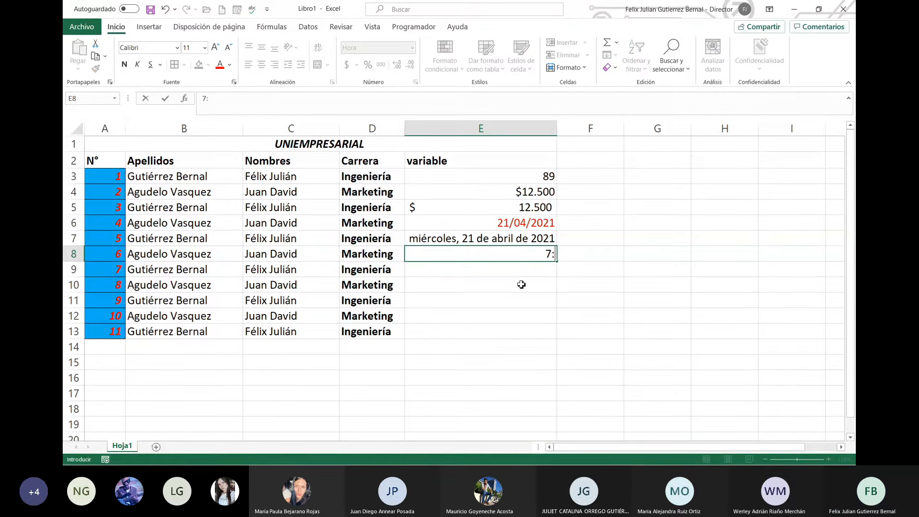
text(51)
key(Return)
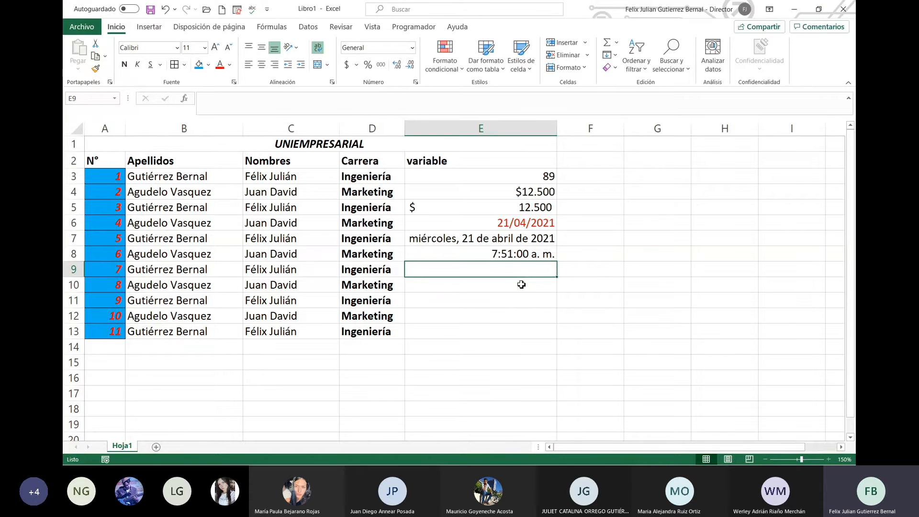
click(552, 255)
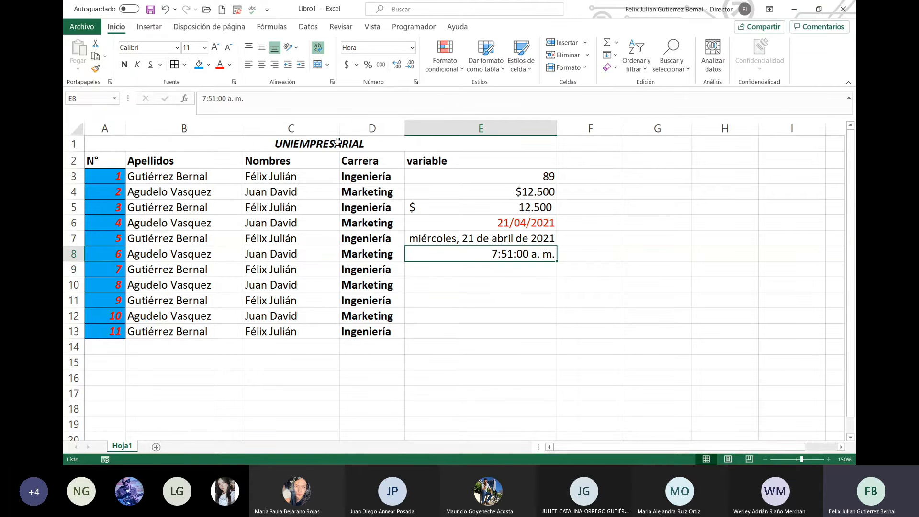
click(232, 99)
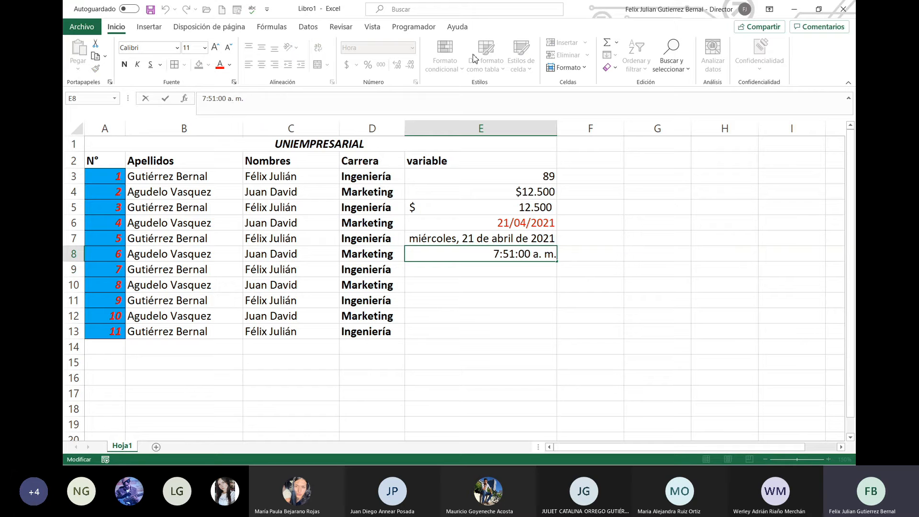
key(BackSpace)
text(p)
key(Return)
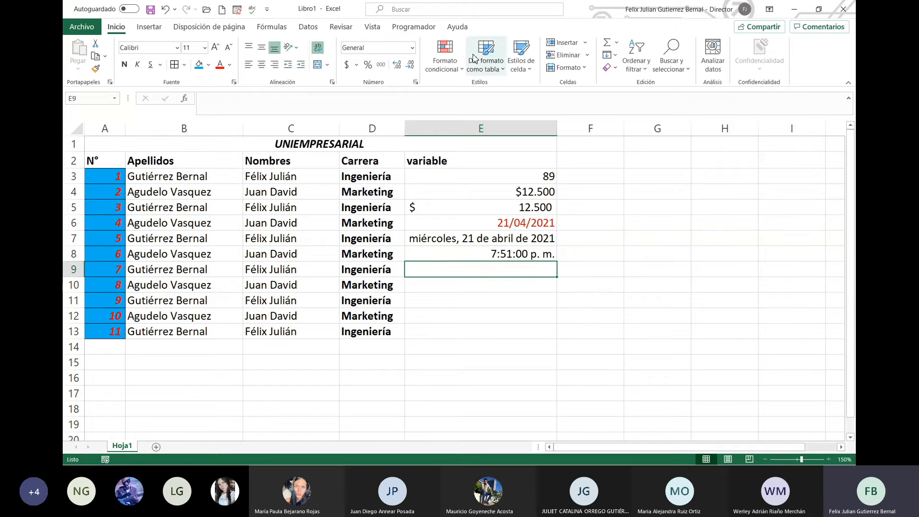
Step: Edit E8's hour to 14:51:00 and remove the p. m. suffix
key(Up)
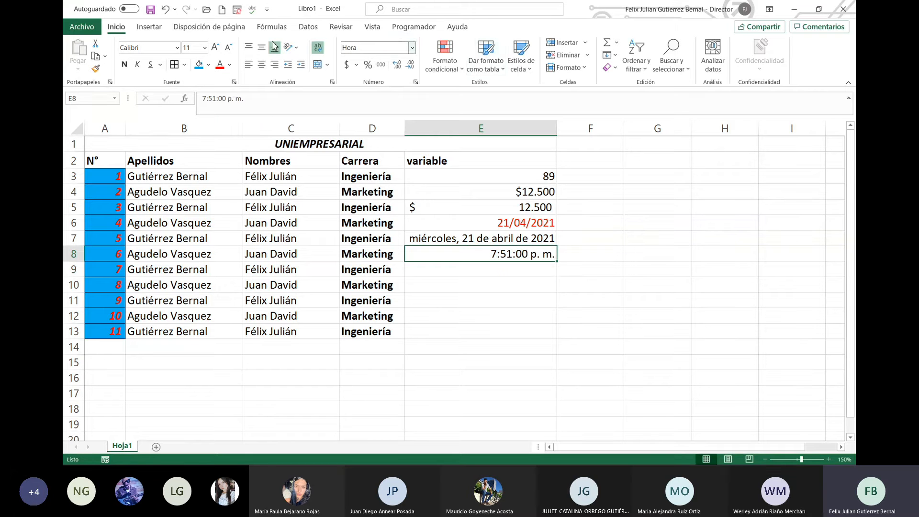
click(203, 98)
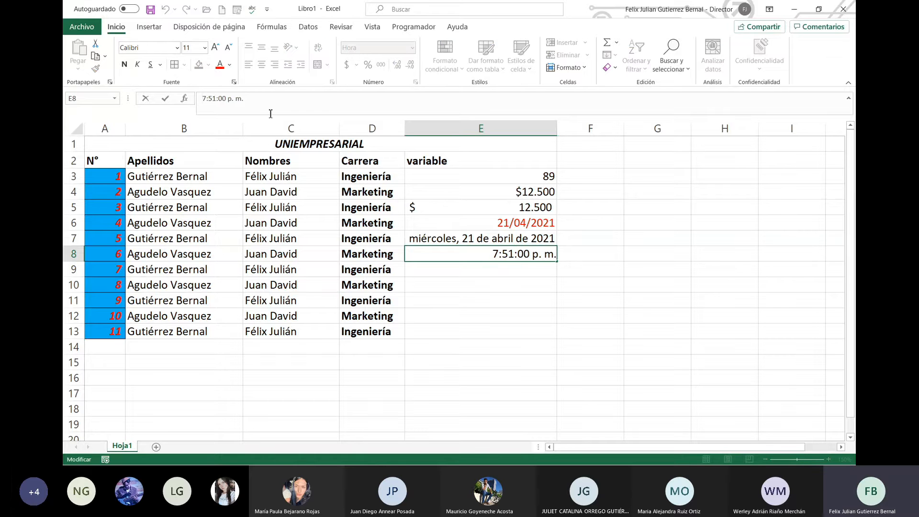
key(Delete)
text(14)
key(Return)
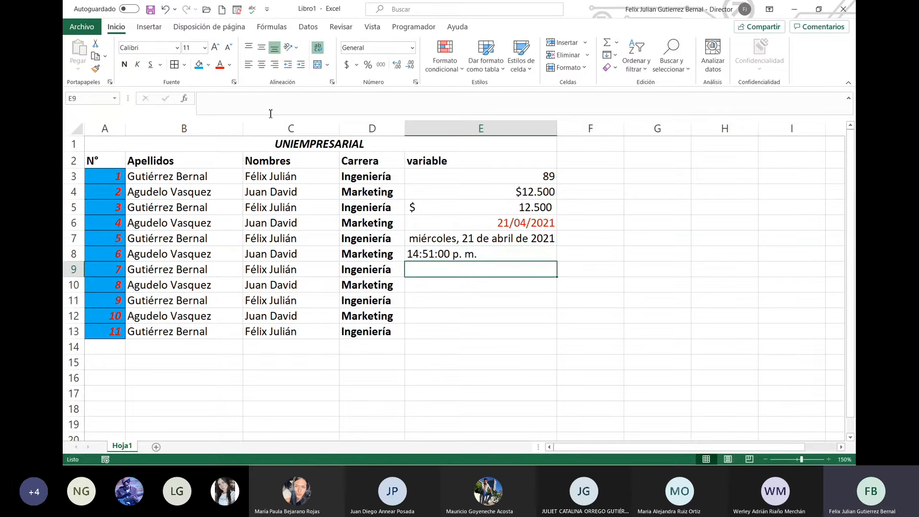
key(Up)
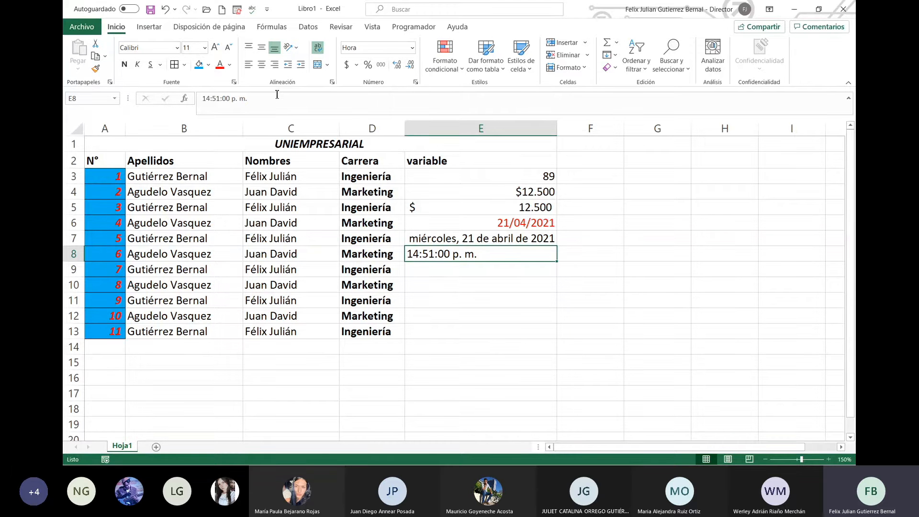
click(280, 98)
key(BackSpace)
key(BackSpace)
key(BackSpace)
key(BackSpace)
key(BackSpace)
key(BackSpace)
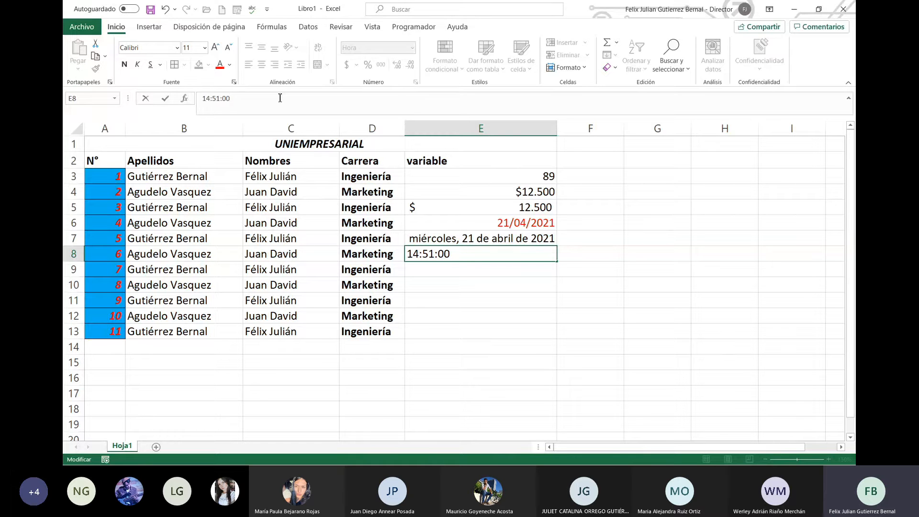
key(Return)
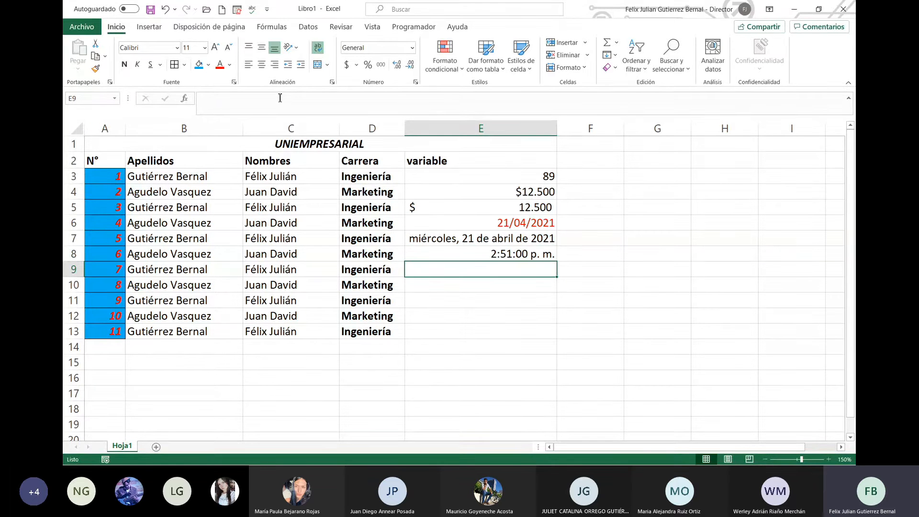
Step: Overwrite E8's whole time with 20:00
key(Up)
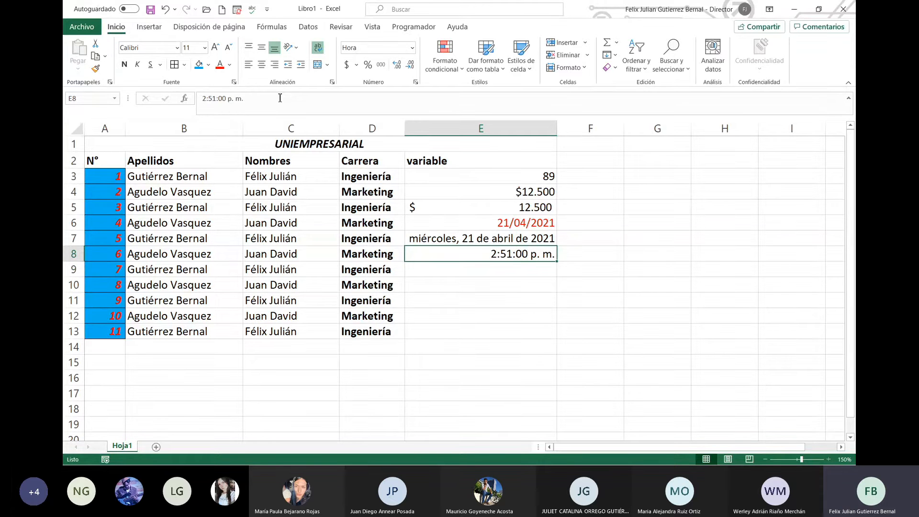
drag(280, 97, 193, 94)
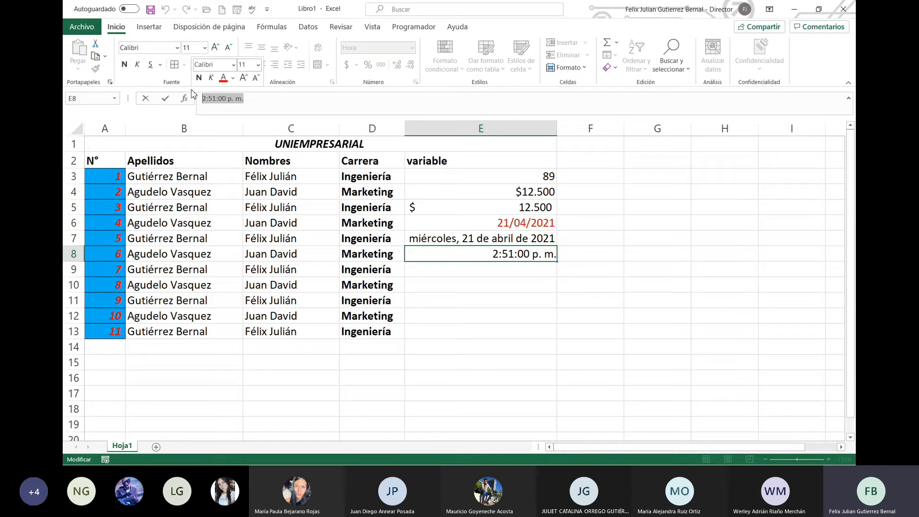
text(20)
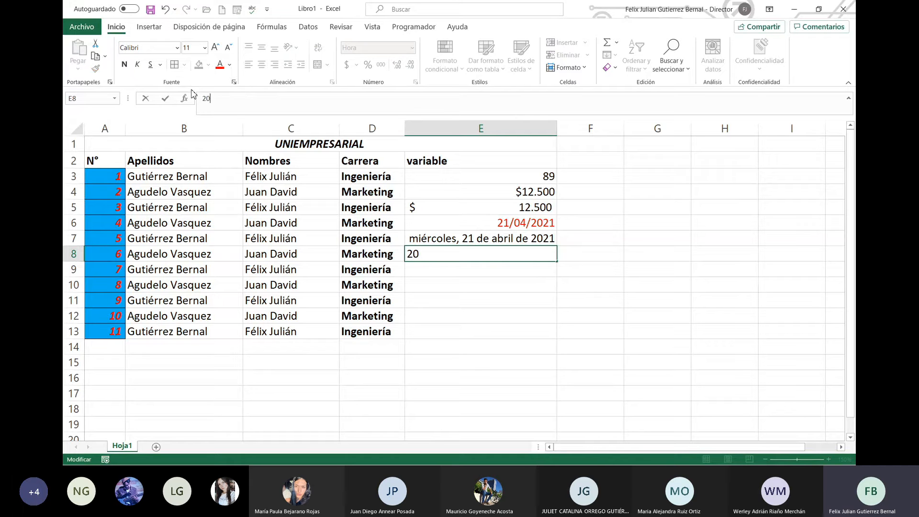
text(:00)
key(Return)
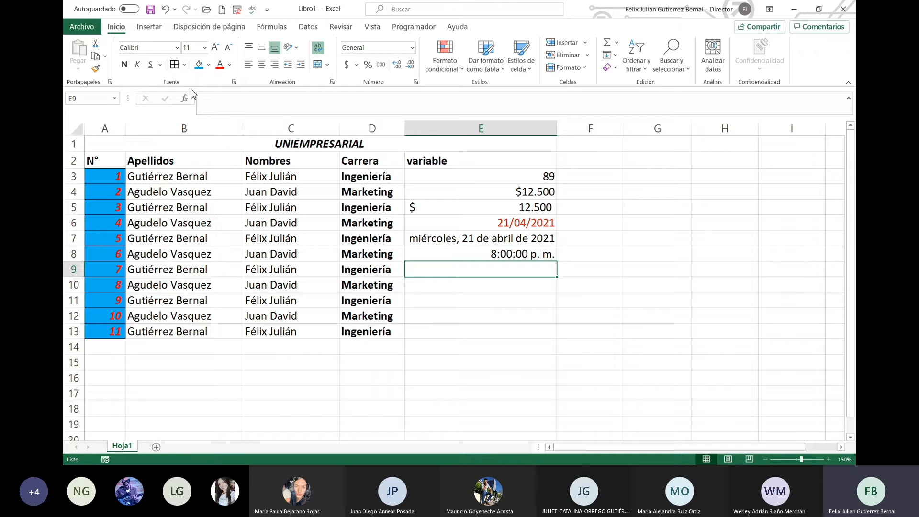
key(Up)
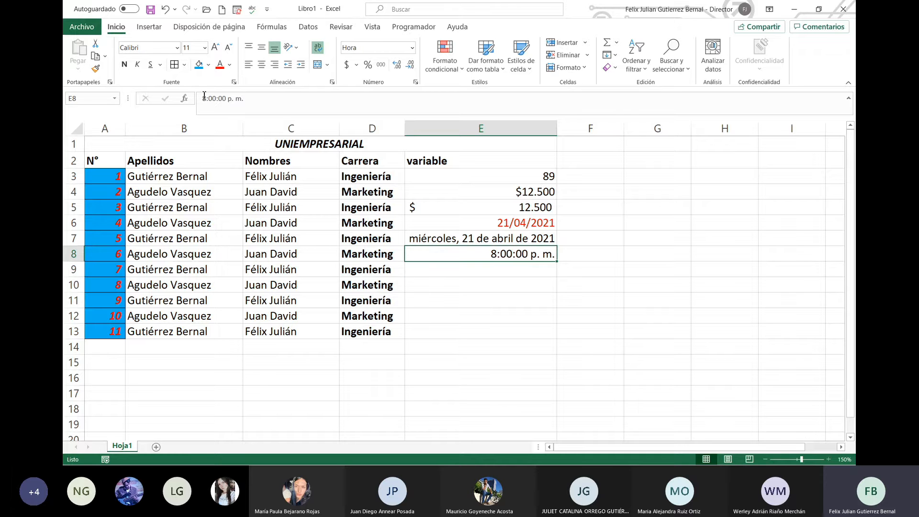
Step: Correct E8's hour to 20 and drop p. m., so it reads 8:00:00 p. m
click(210, 98)
key(BackSpace)
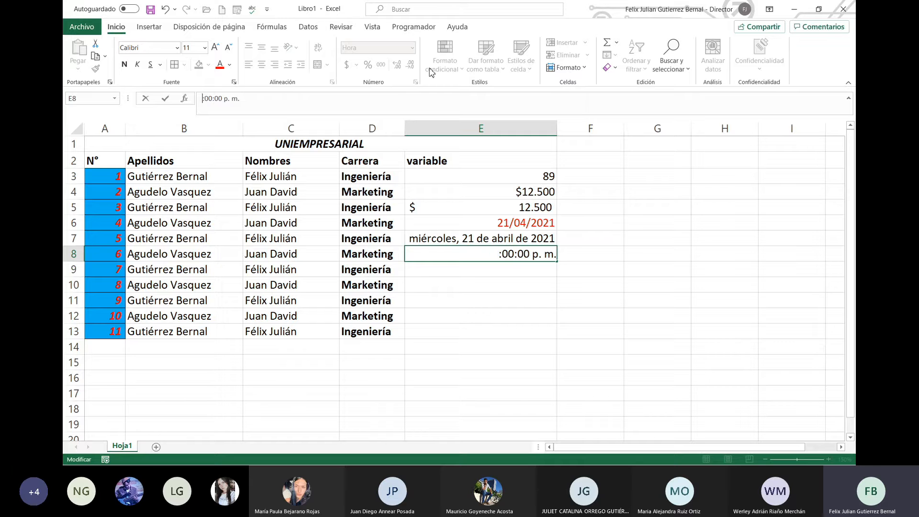
text(20)
key(Return)
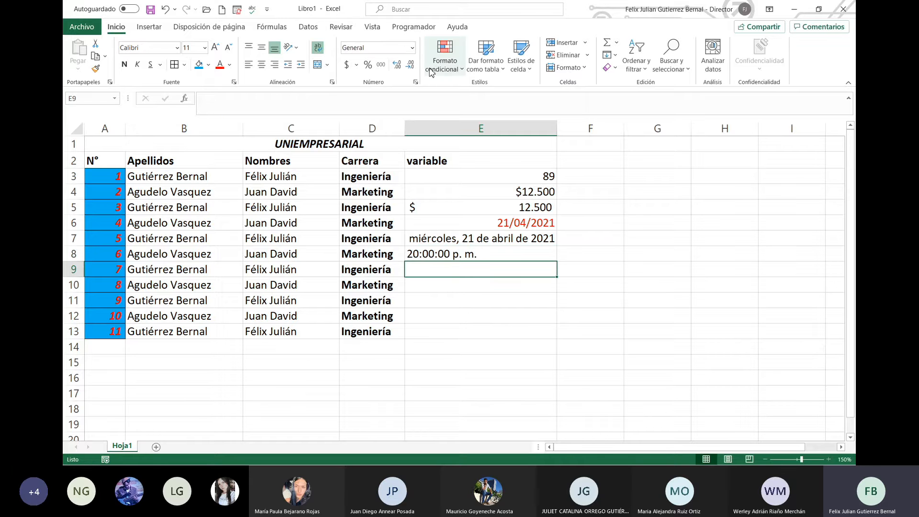
key(Up)
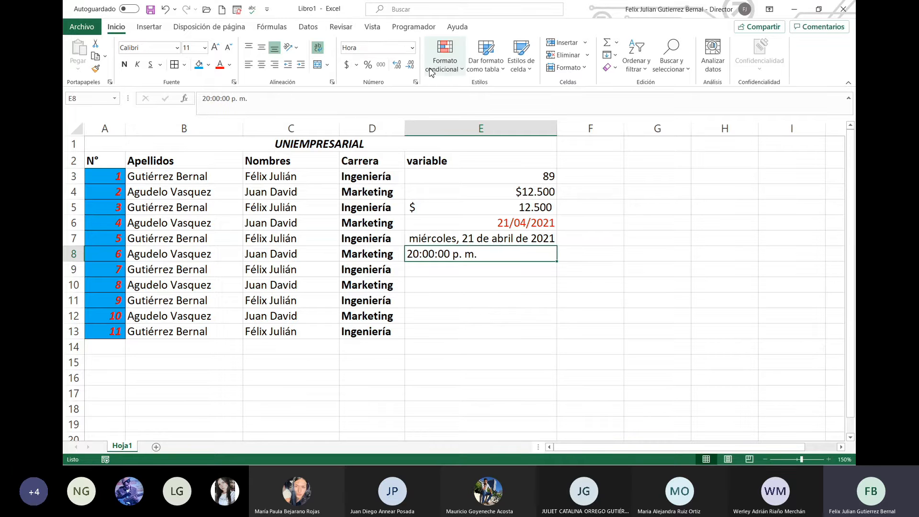
click(337, 102)
key(BackSpace)
key(BackSpace)
key(BackSpace)
key(BackSpace)
key(BackSpace)
key(BackSpace)
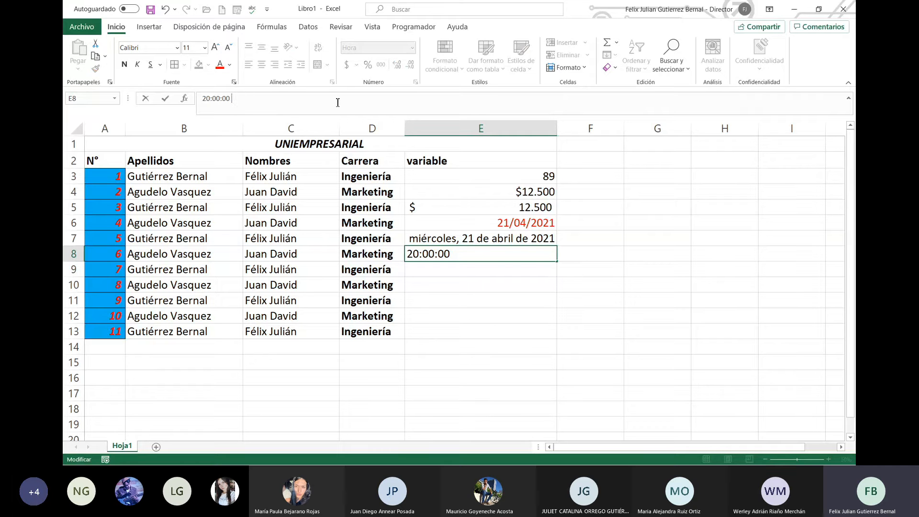
key(Return)
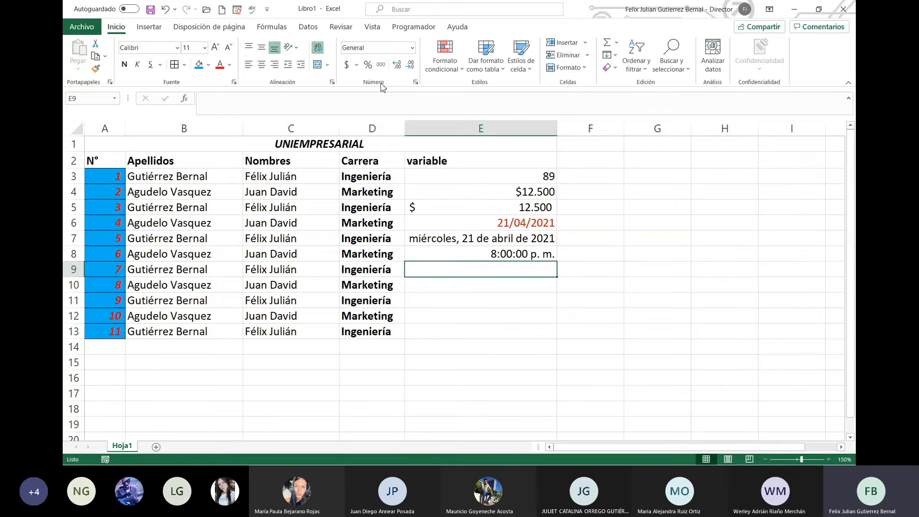
Step: Format E9 as Porcentaje and enter 30, shown as 30%
click(412, 48)
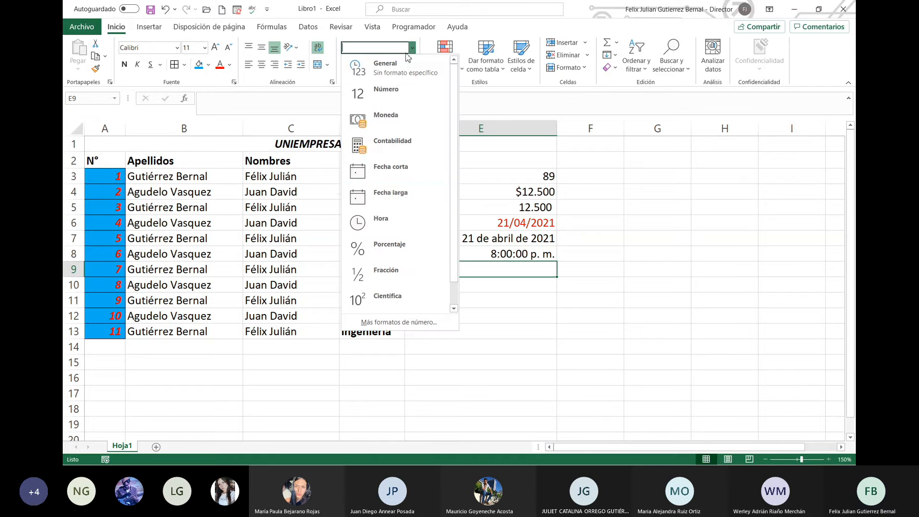
click(417, 253)
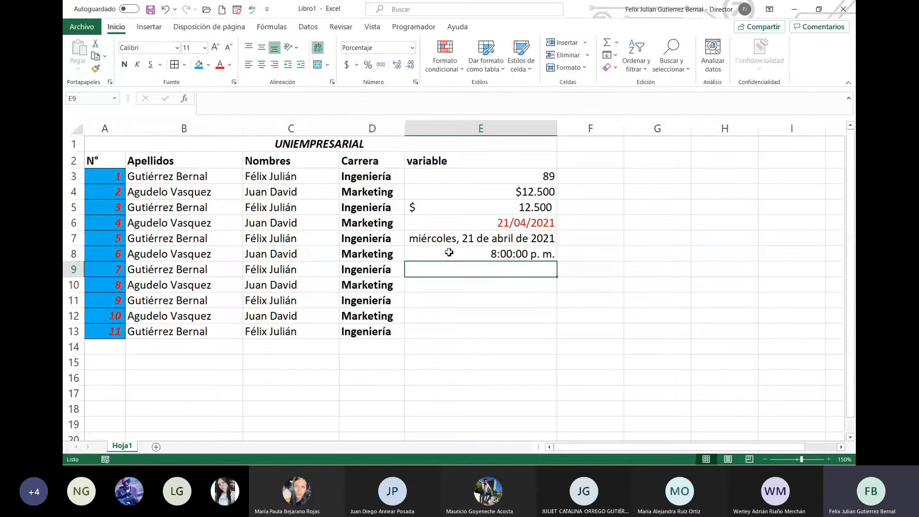
text(30)
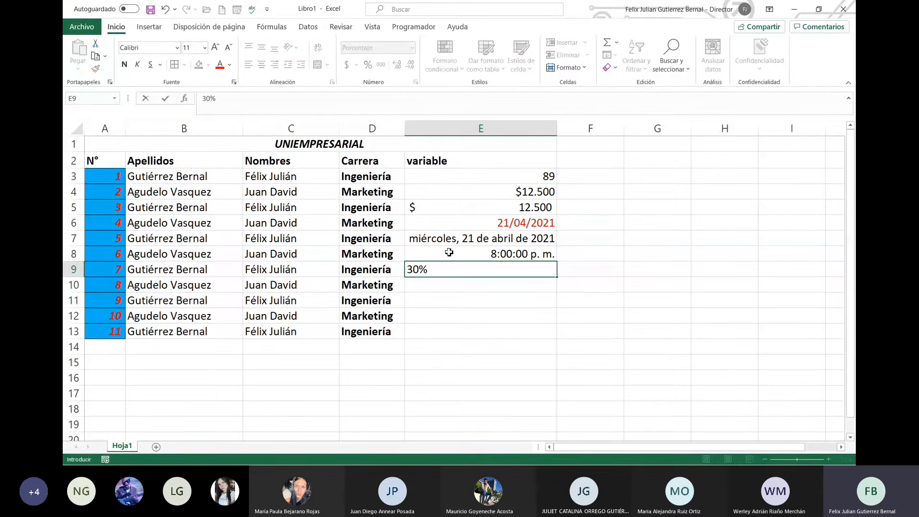
key(Return)
key(Up)
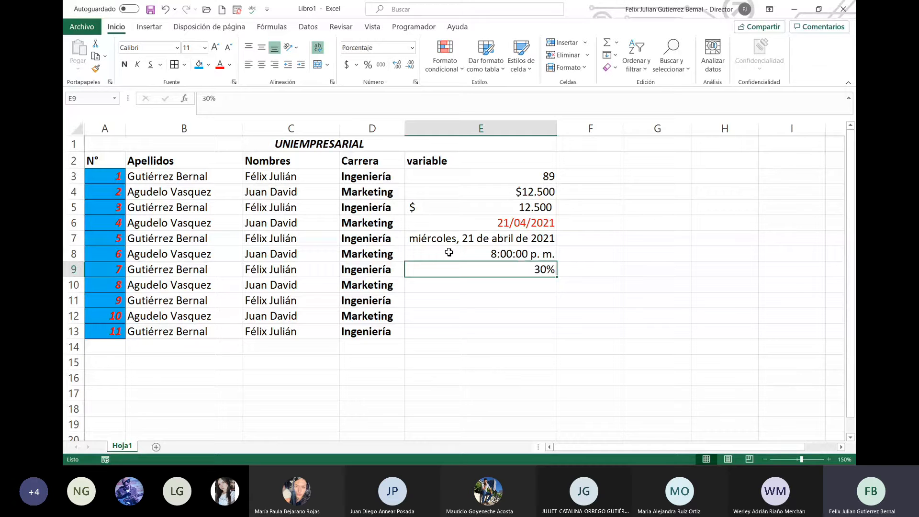
Step: Compare E9 as General (0,3), then switch it back to Porcentaje
click(413, 48)
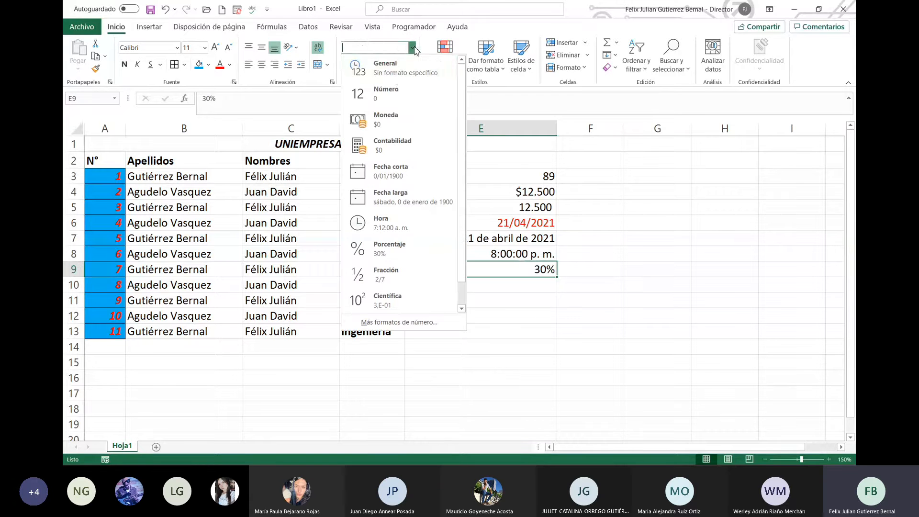
click(385, 68)
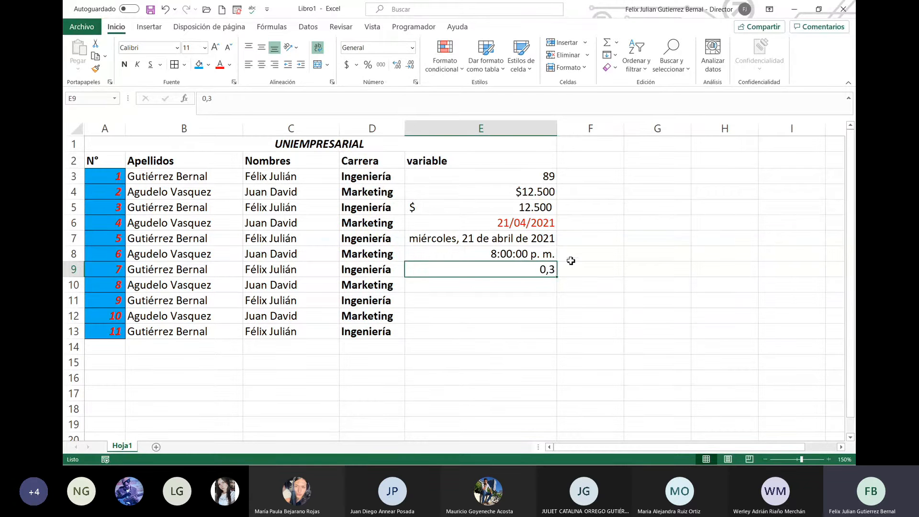
click(554, 285)
click(553, 271)
click(412, 48)
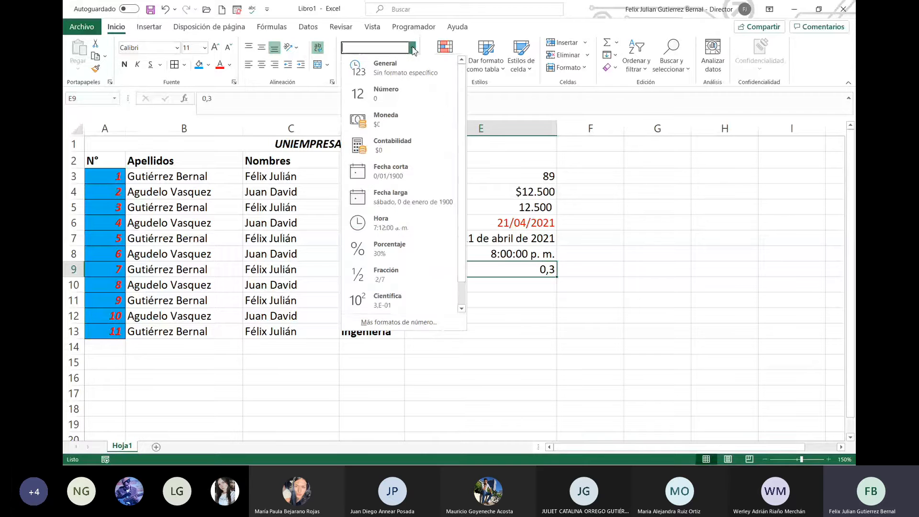
click(376, 248)
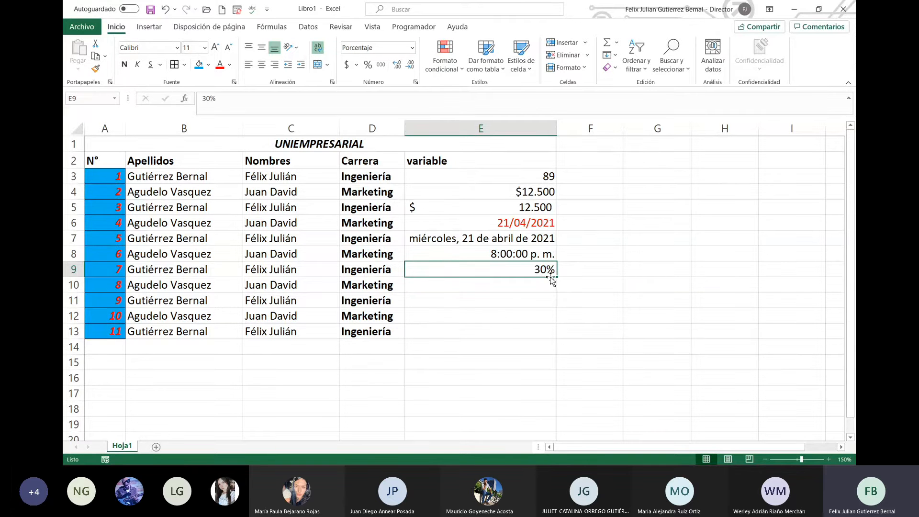
click(530, 286)
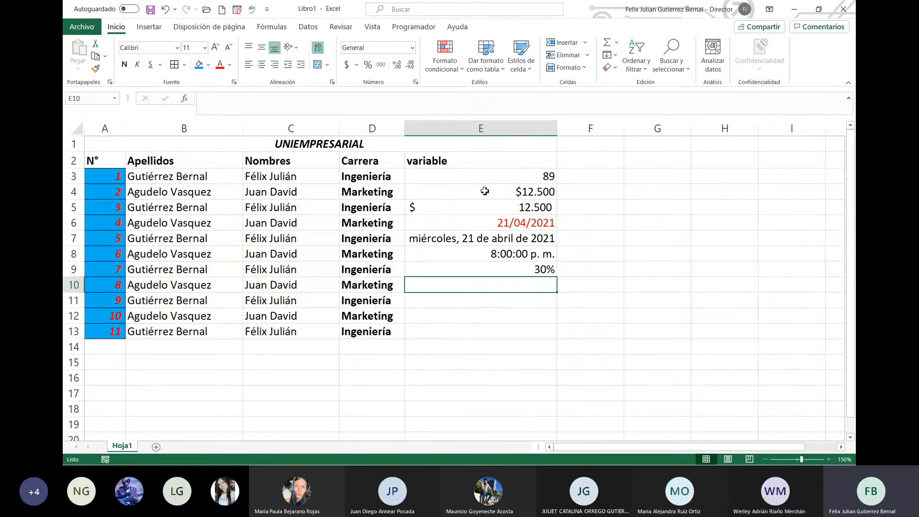
Step: Apply Fracción to E10 and try 0,2 (1/5) and 0,25 (1/4)
click(412, 48)
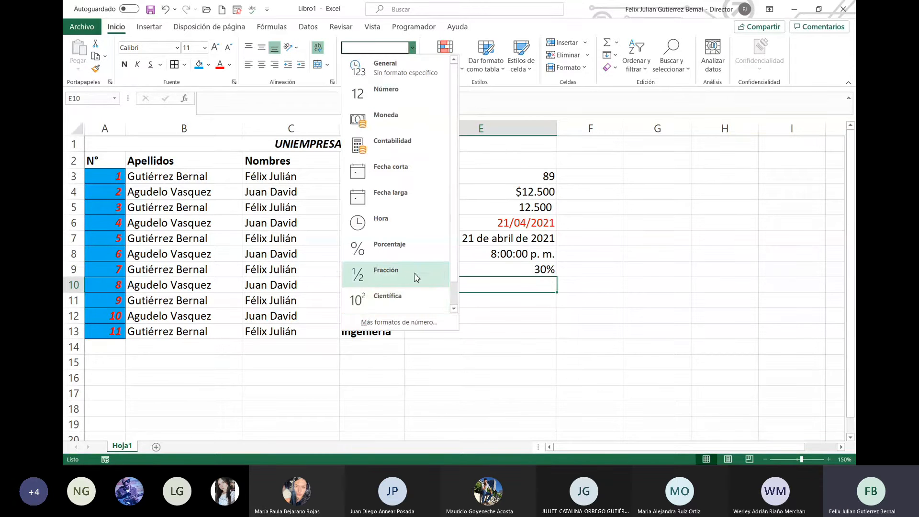
click(416, 278)
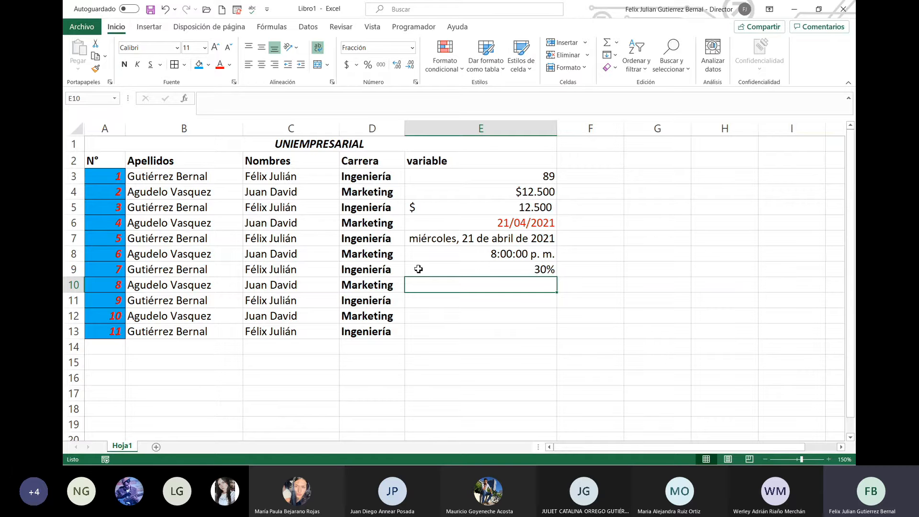
text(0,2)
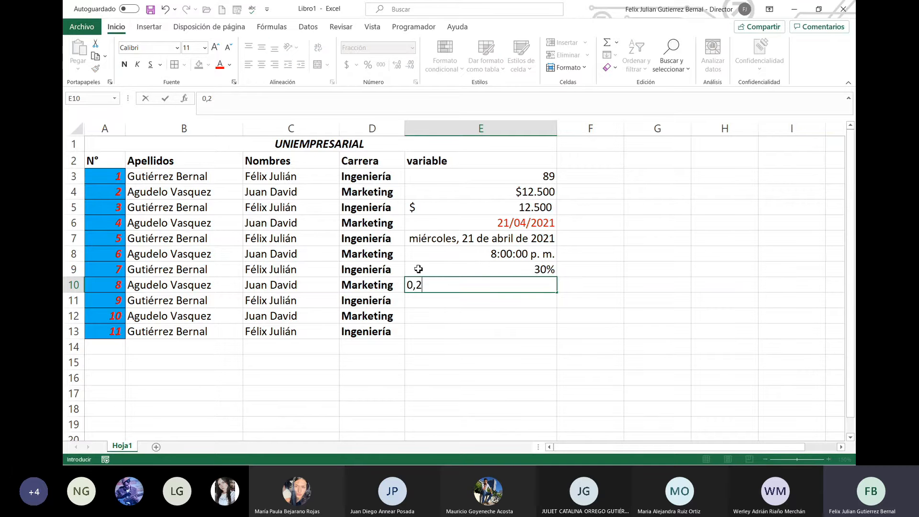
key(Return)
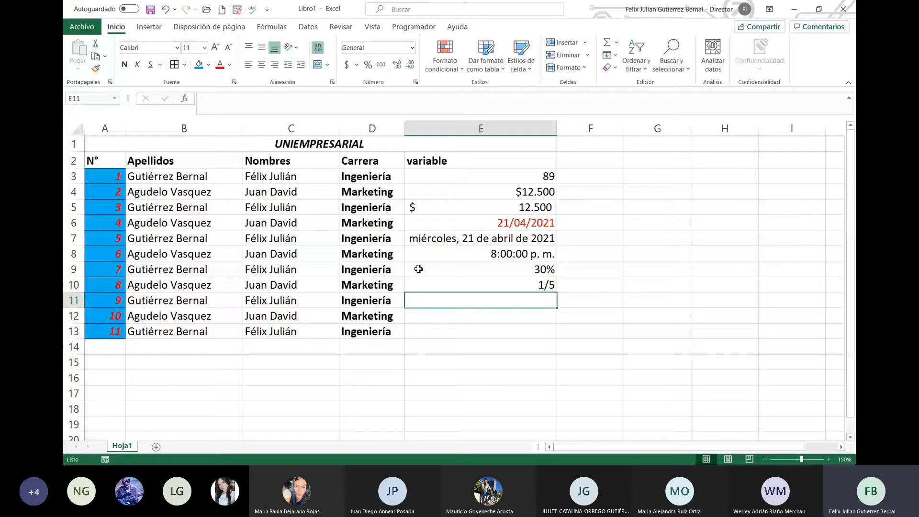
key(Up)
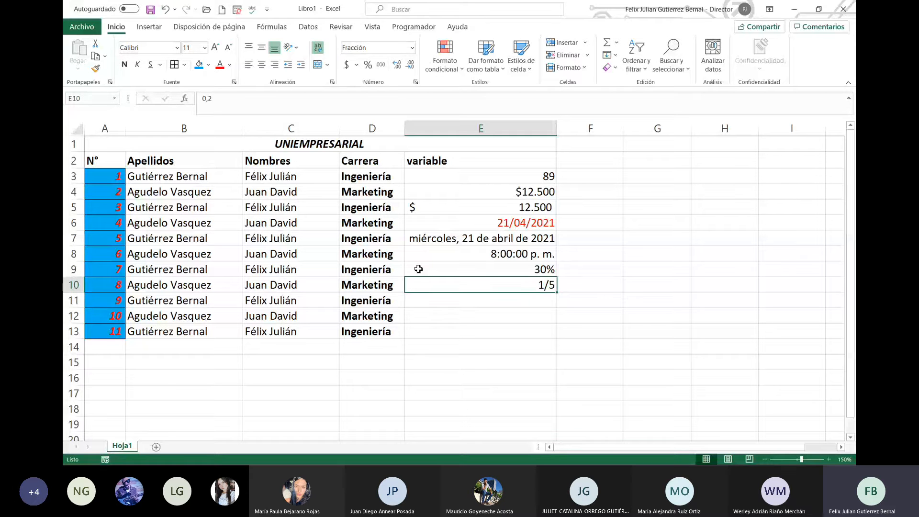
key(F2)
text(5)
key(Return)
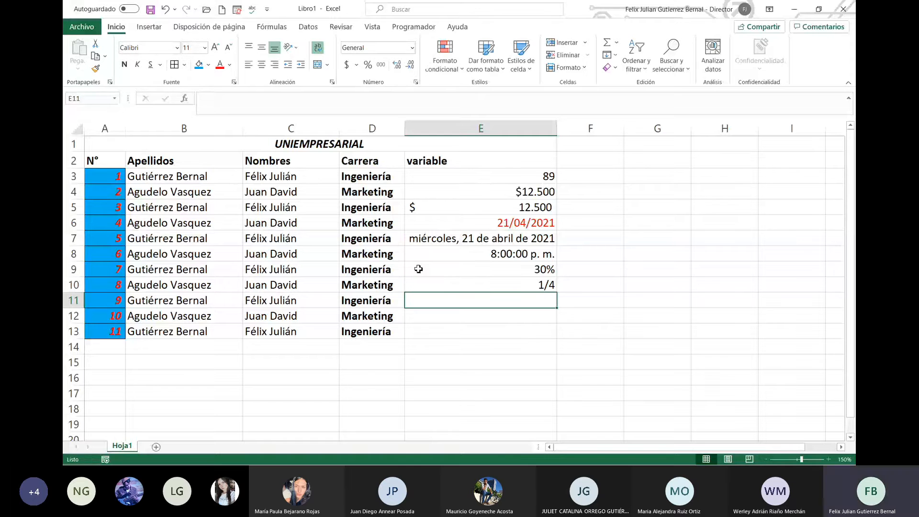
Step: Clear the mistaken 0,5 and 11 entries from E11 and E12
text(0,5)
key(Return)
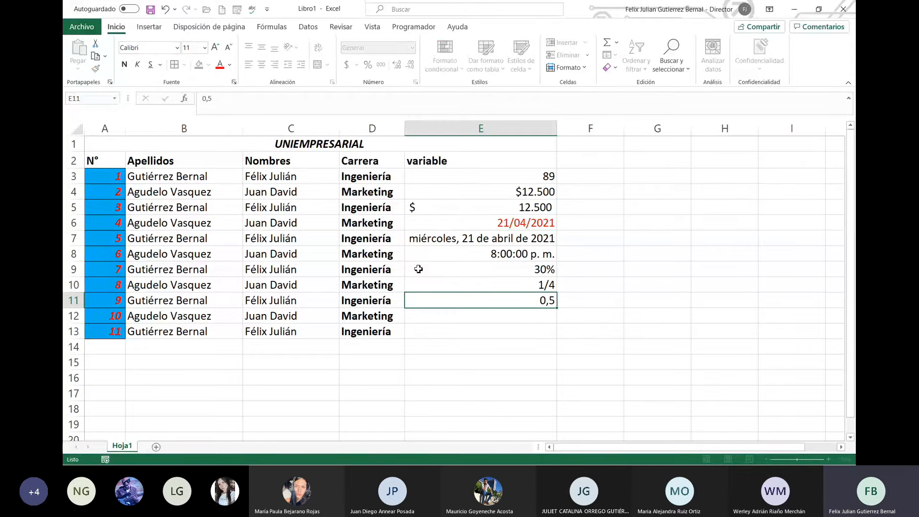
text(11)
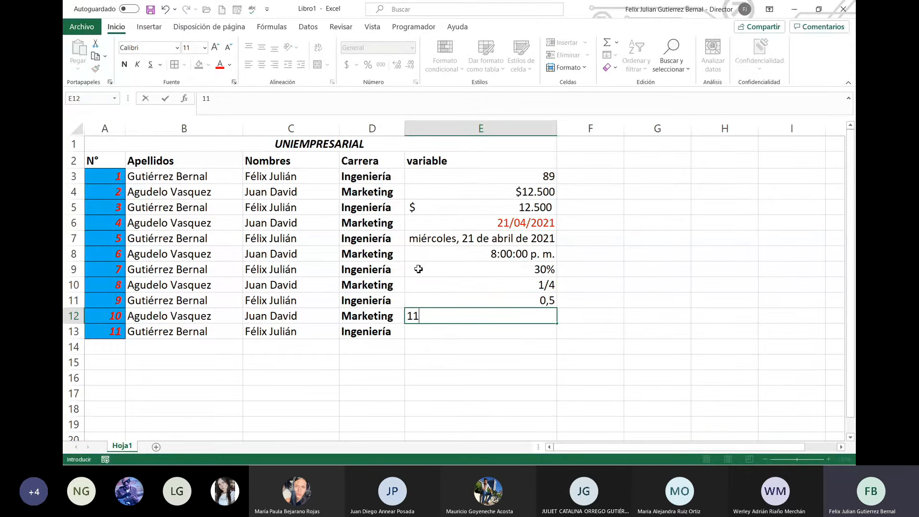
key(BackSpace)
key(BackSpace)
key(Up)
key(Up)
key(Down)
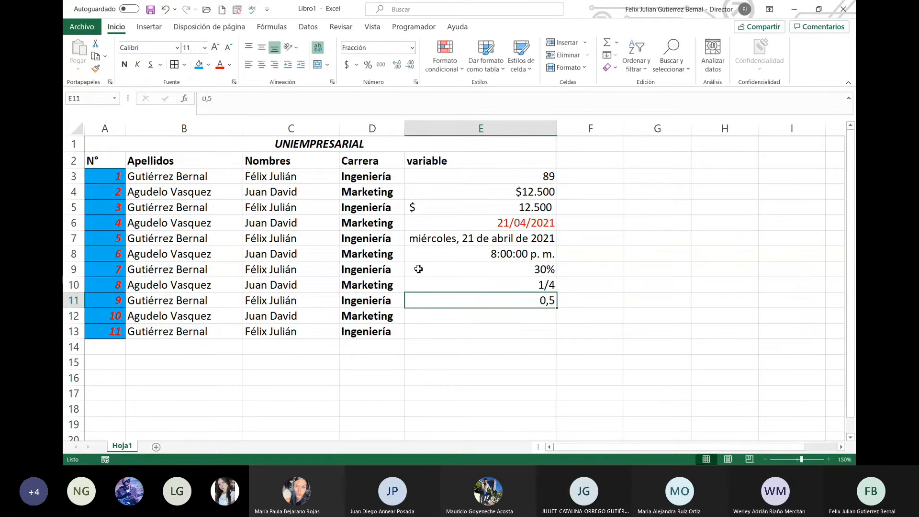
key(Delete)
key(Up)
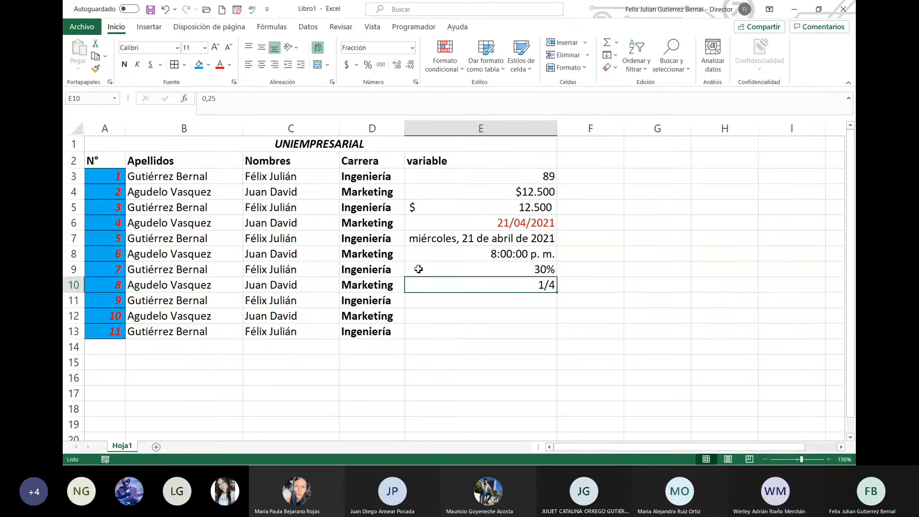
Step: Enter 0,5, 1,5, then 0,5 in E10, showing 1/2, 1 1/2 and 1/2
text(0,5)
key(Return)
key(Up)
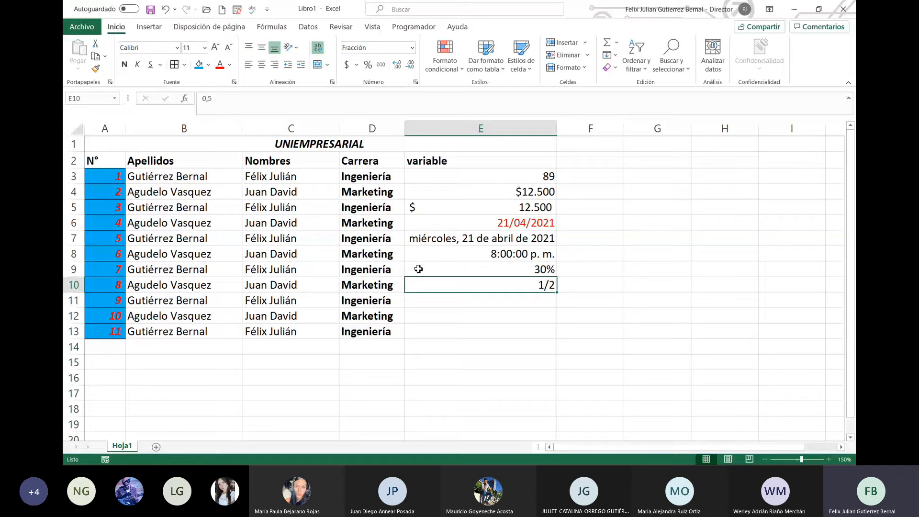
text(1,5)
key(Return)
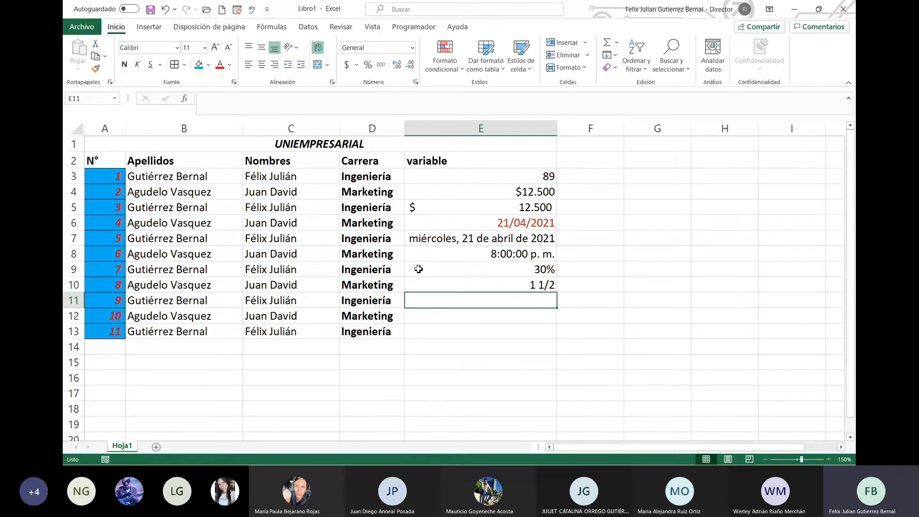
key(Up)
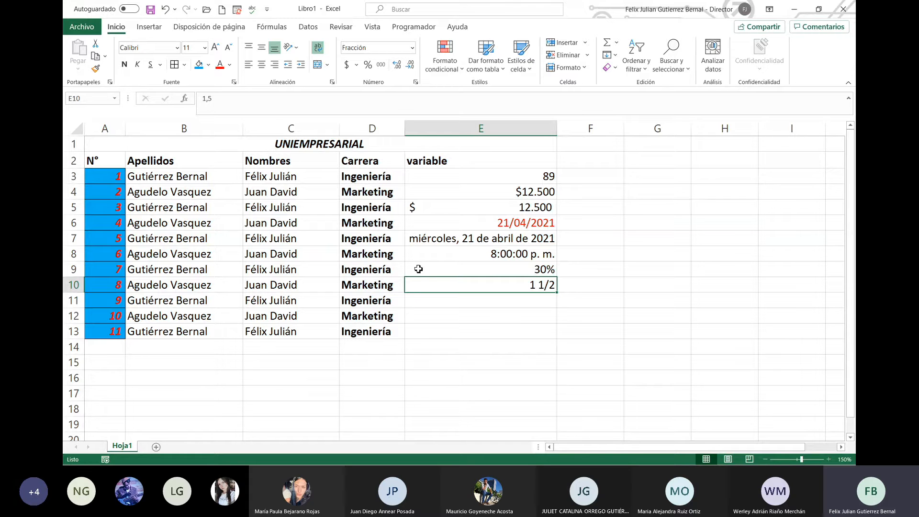
text(0,5)
key(Return)
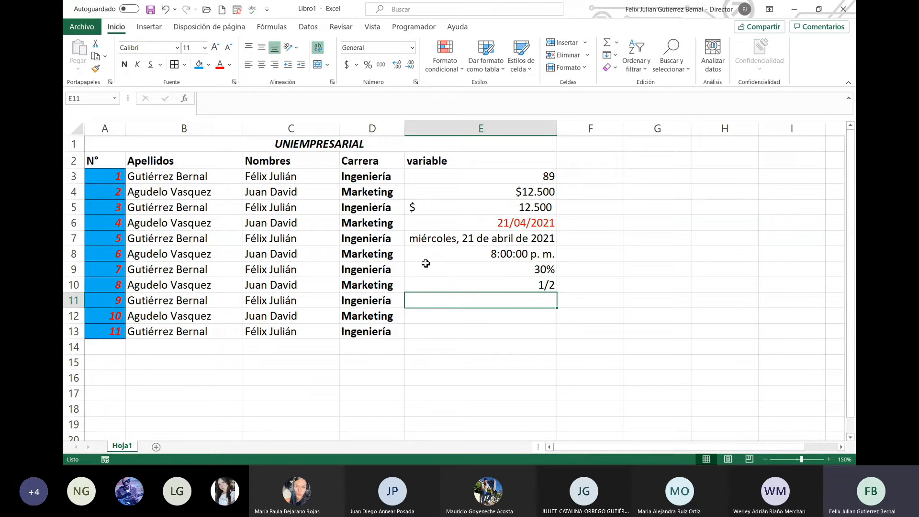
click(412, 47)
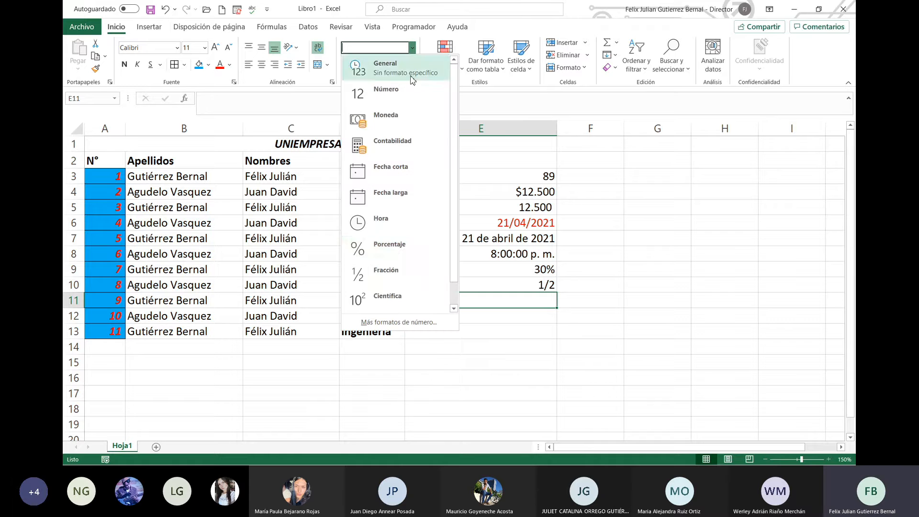
click(412, 297)
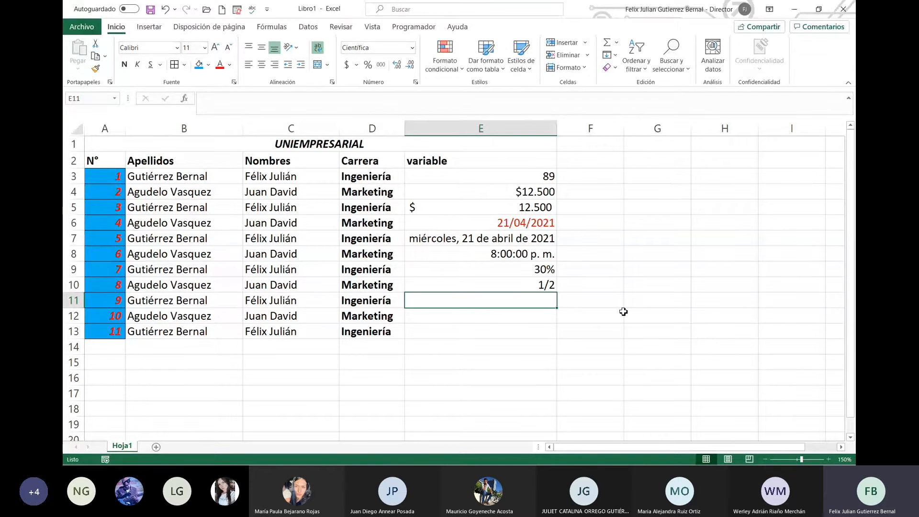
text(5000000)
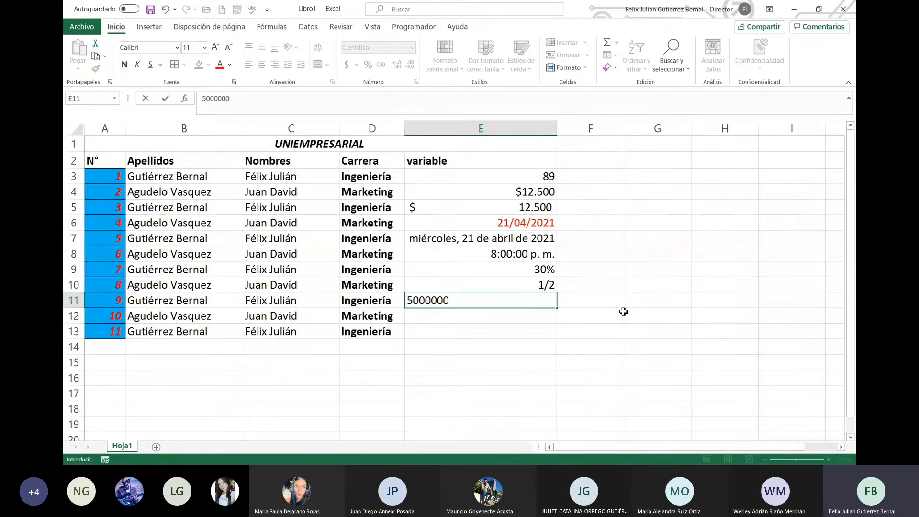
text(0000000)
key(Return)
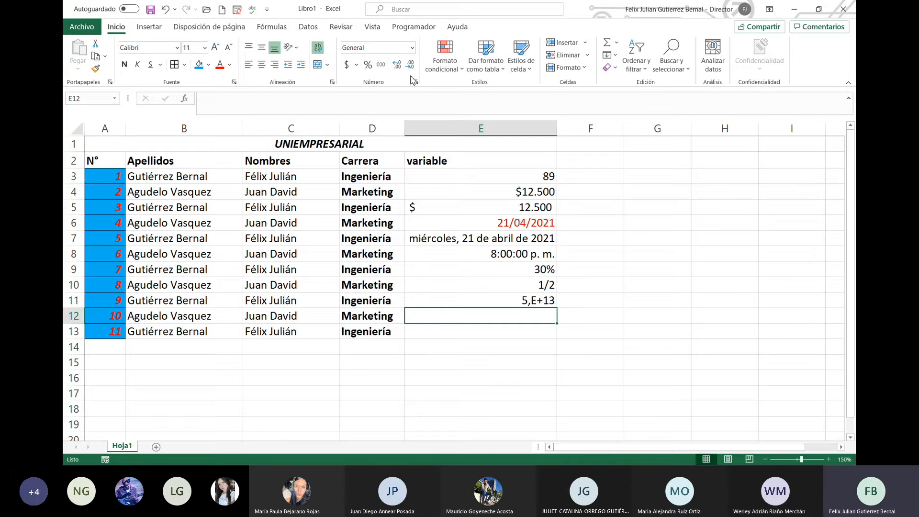
Step: In Format Cells, view the Número category and try 0, 1 and 2 decimal places
click(410, 48)
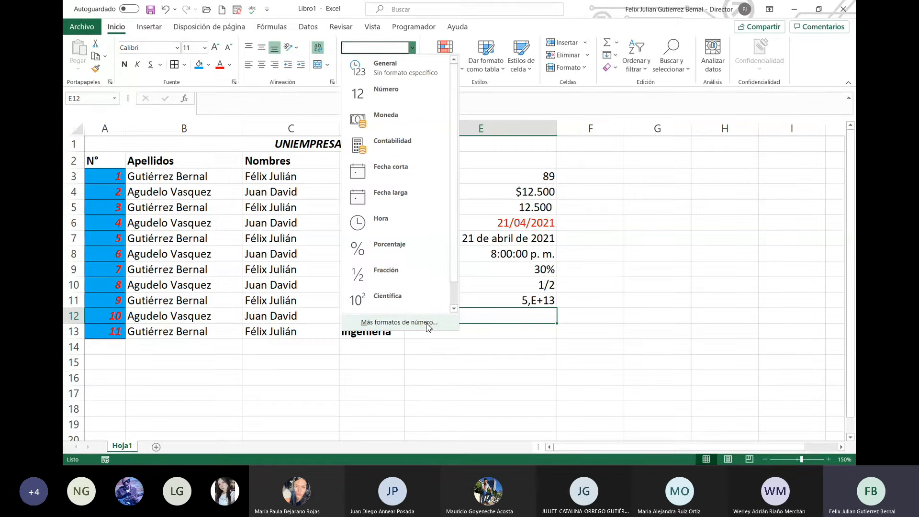
click(398, 322)
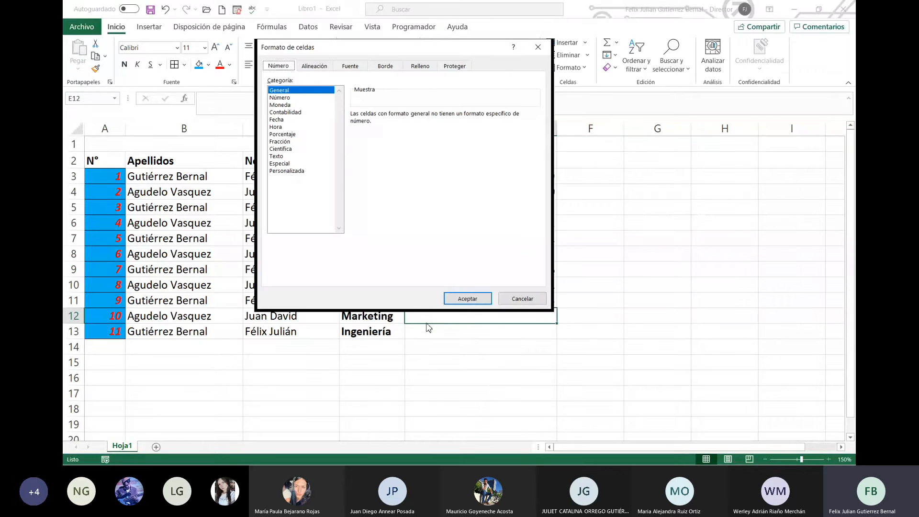
click(314, 97)
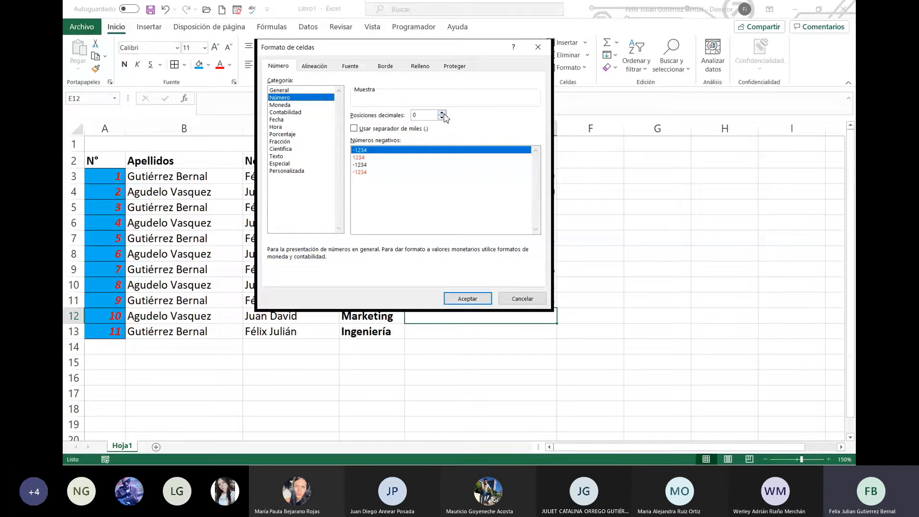
click(442, 112)
click(443, 118)
click(443, 113)
click(443, 112)
click(442, 117)
Step: Review the Moneda, Contabilidad and Fecha categories, trying several date styles
click(301, 105)
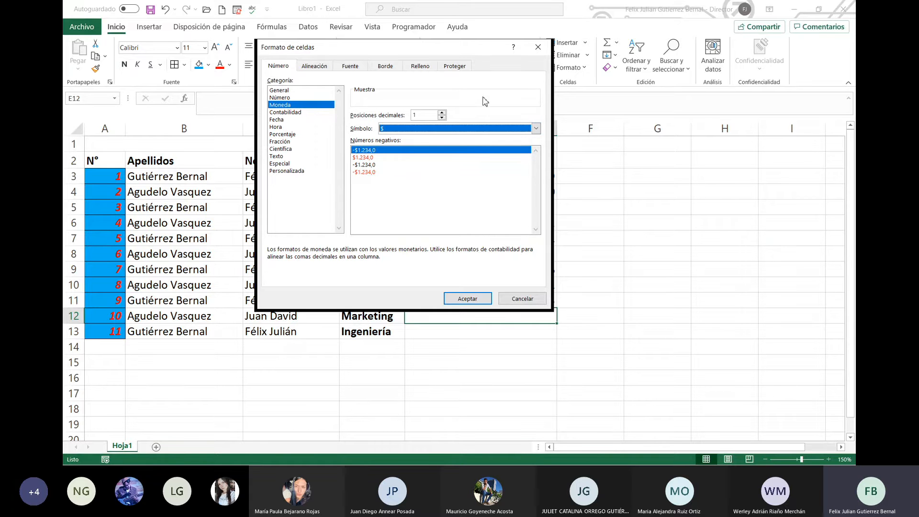
click(294, 117)
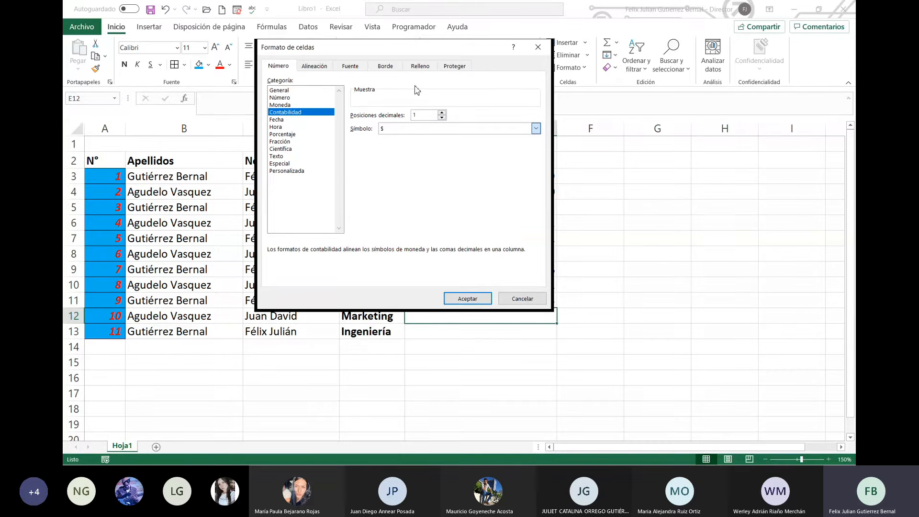
click(361, 99)
click(300, 120)
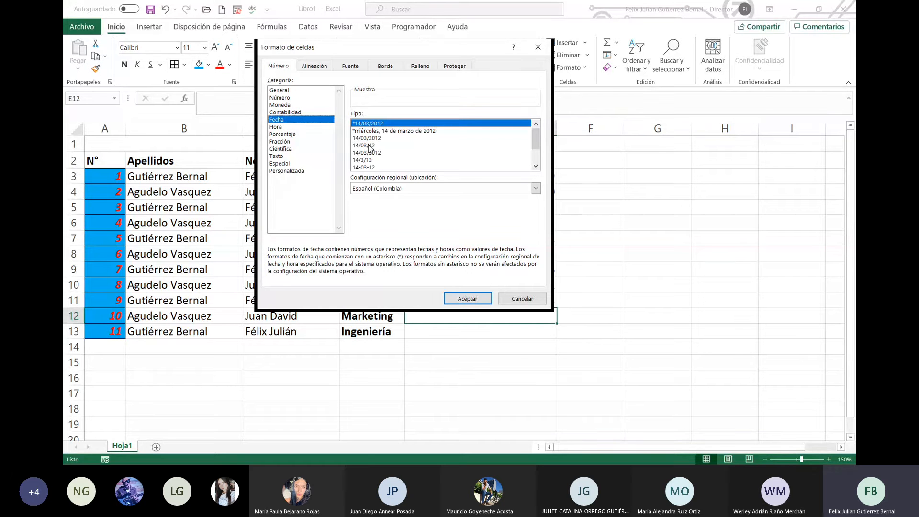
click(368, 161)
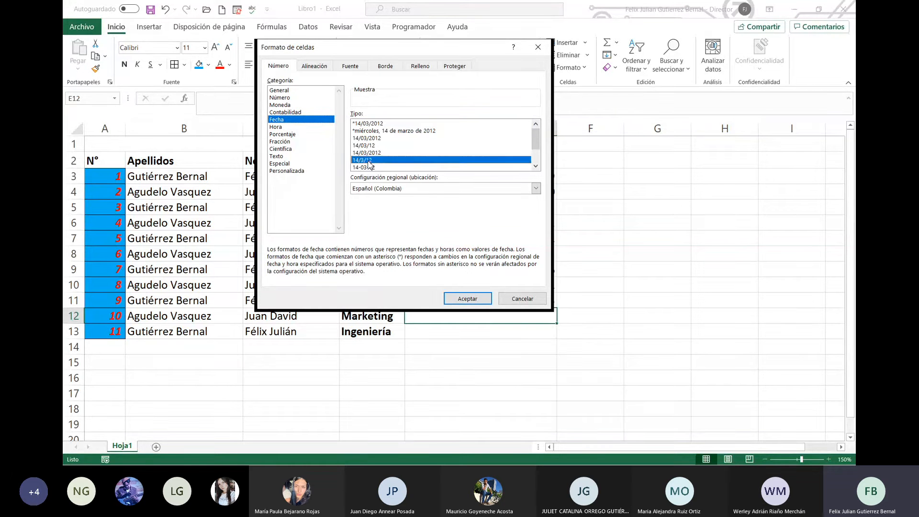
click(371, 168)
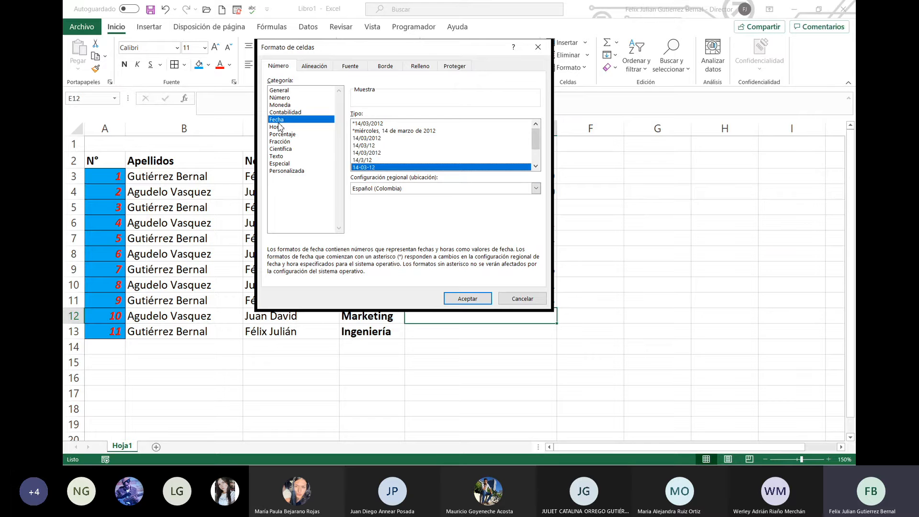
click(380, 125)
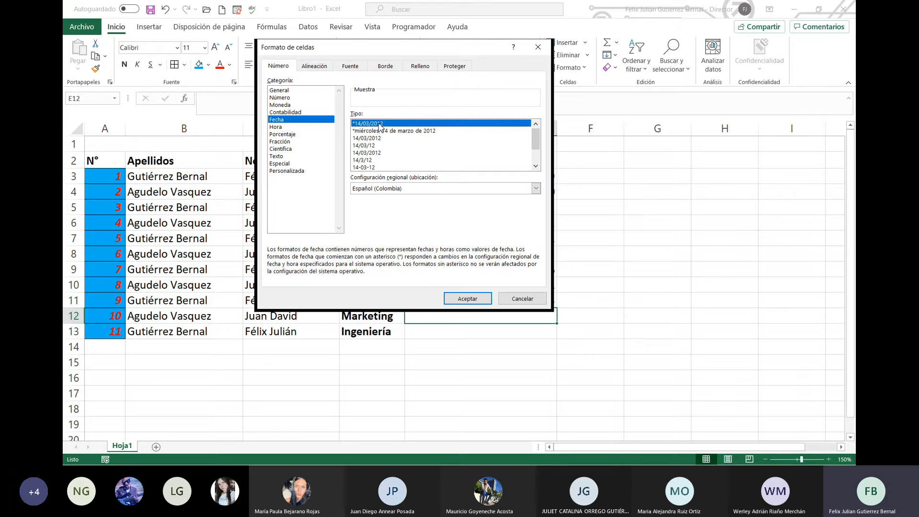
Step: Review the Hora, Porcentaje, Fracción, Científica, Texto and Especial categories, then confirm with Aceptar
click(382, 168)
click(295, 127)
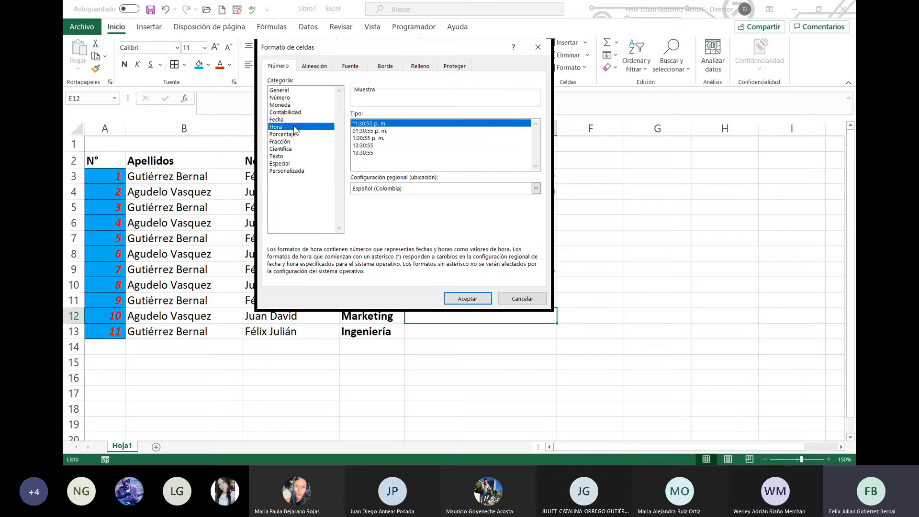
click(285, 135)
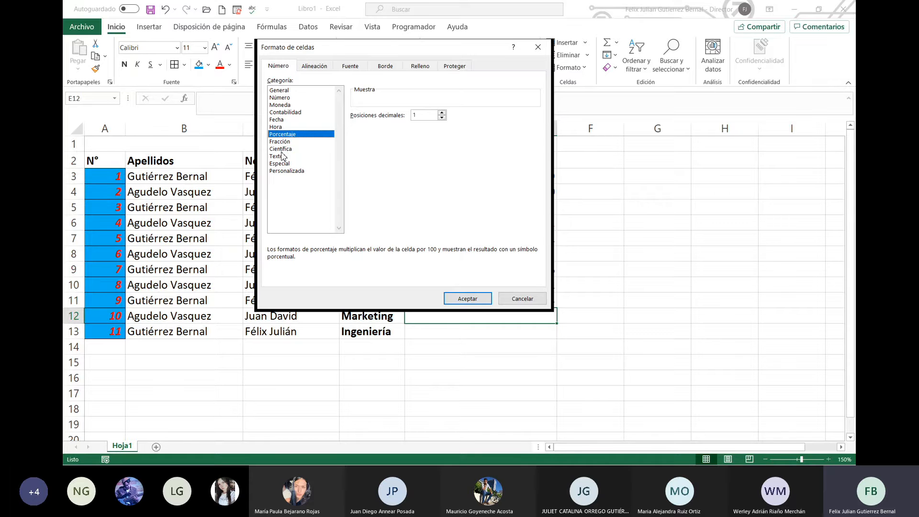
click(289, 143)
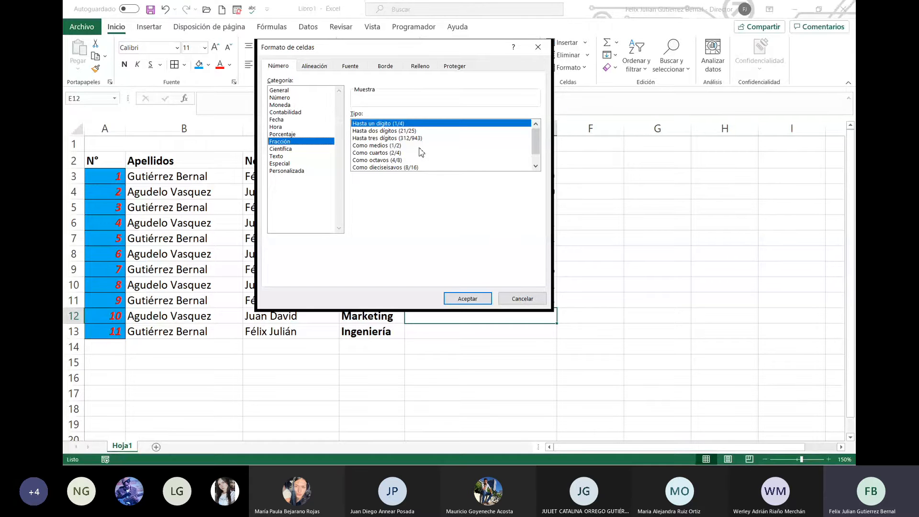
click(281, 150)
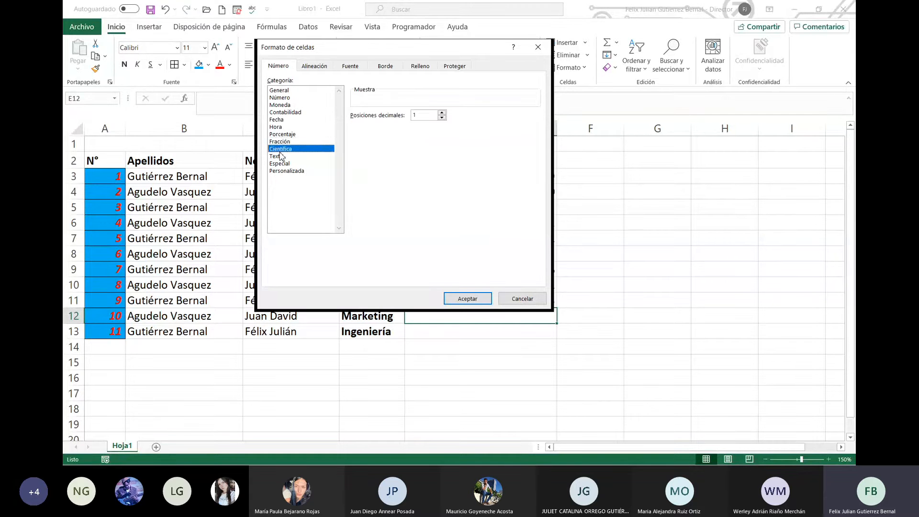
click(286, 142)
click(285, 150)
click(277, 160)
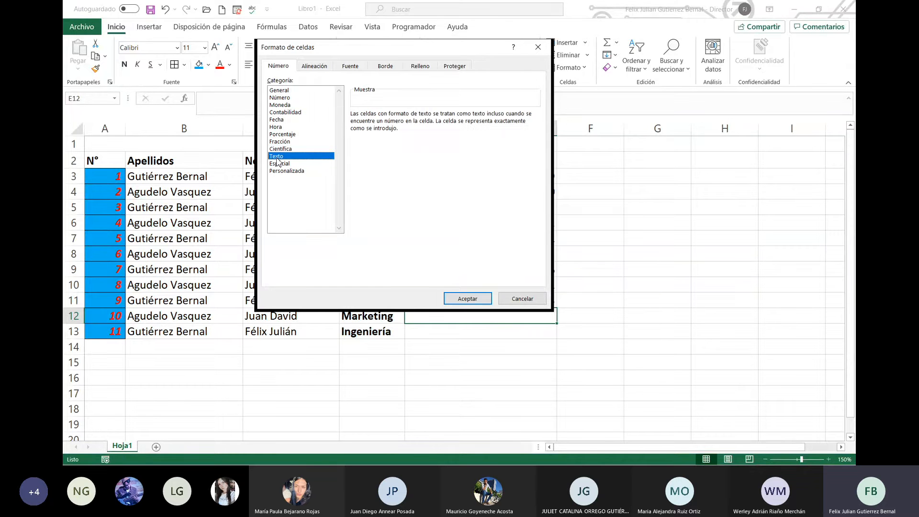
click(286, 166)
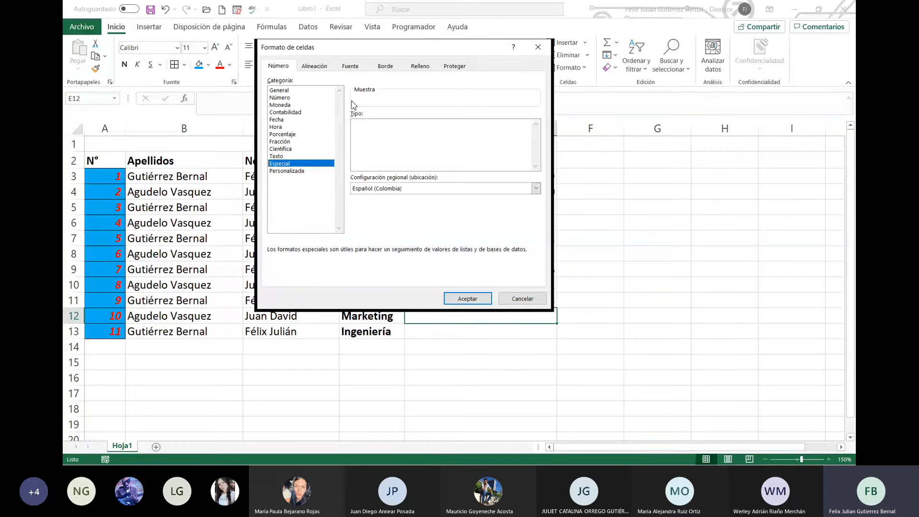
click(467, 298)
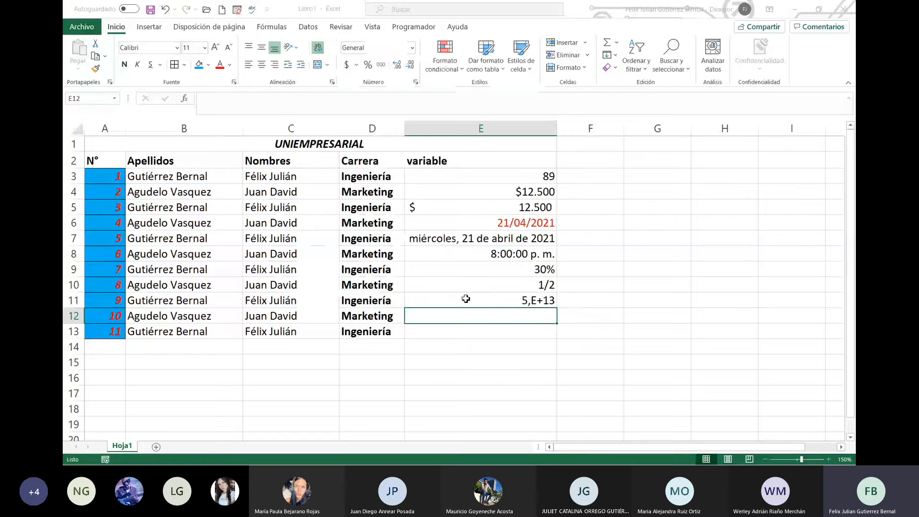
Step: Format E12 as Texto and enter kjañkbañs, removing the trailing period
click(598, 296)
click(539, 314)
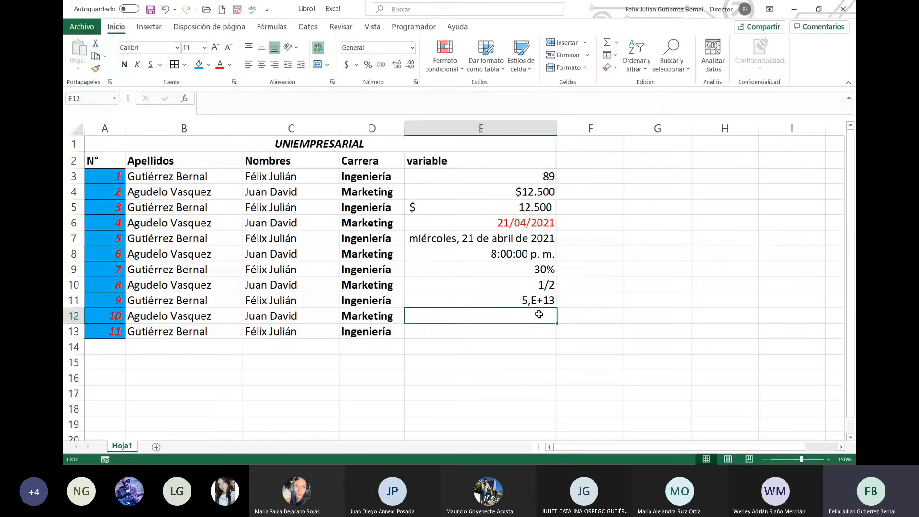
click(411, 48)
scroll(419, 215, down, 1)
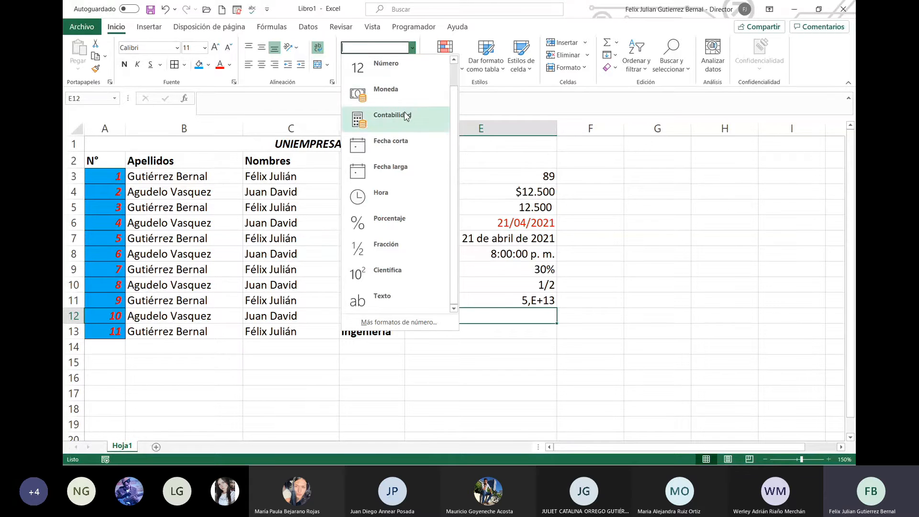
click(398, 297)
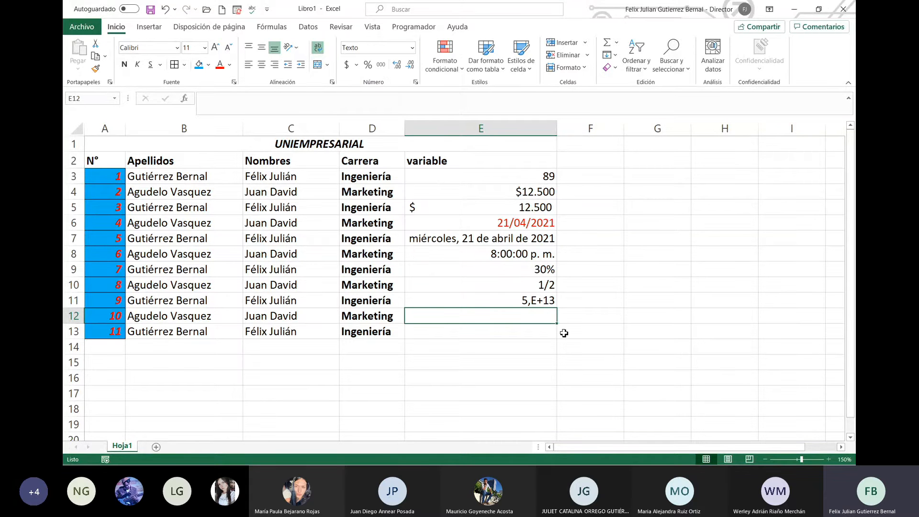
text(kjañkbañs.)
key(Return)
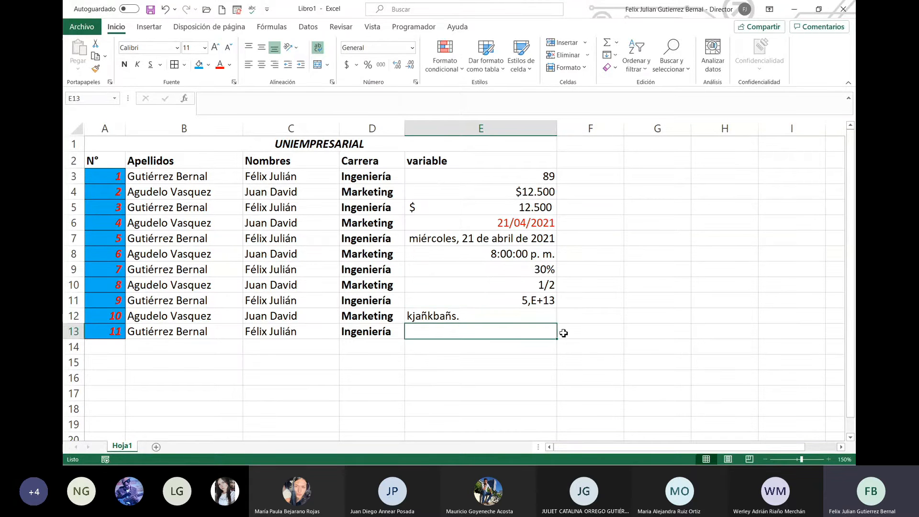
key(Up)
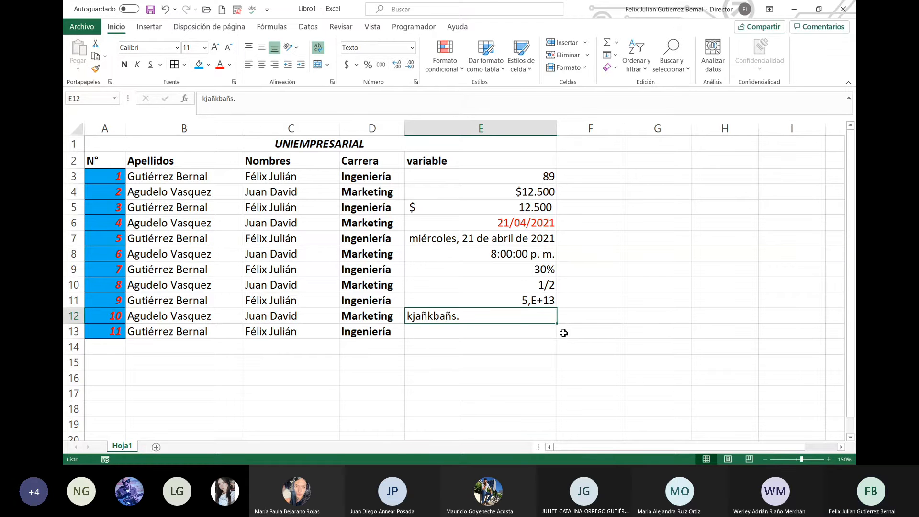
click(422, 99)
key(BackSpace)
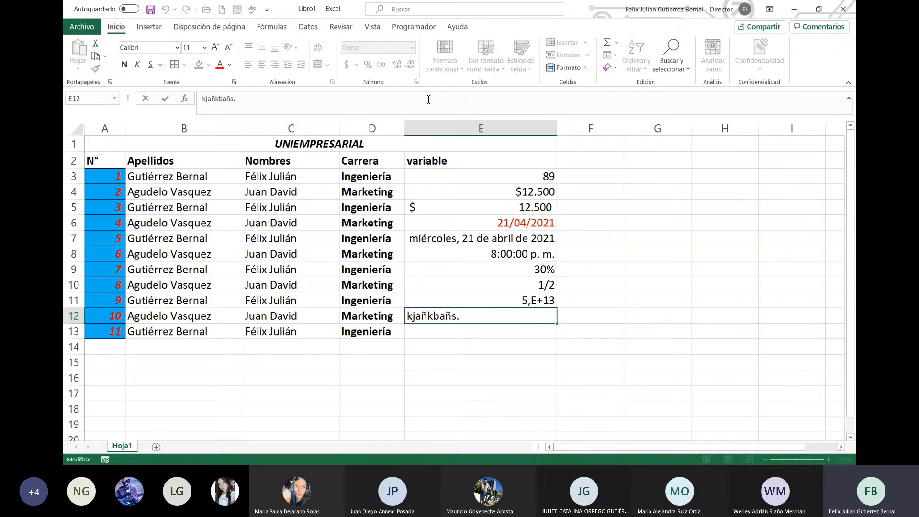
key(Return)
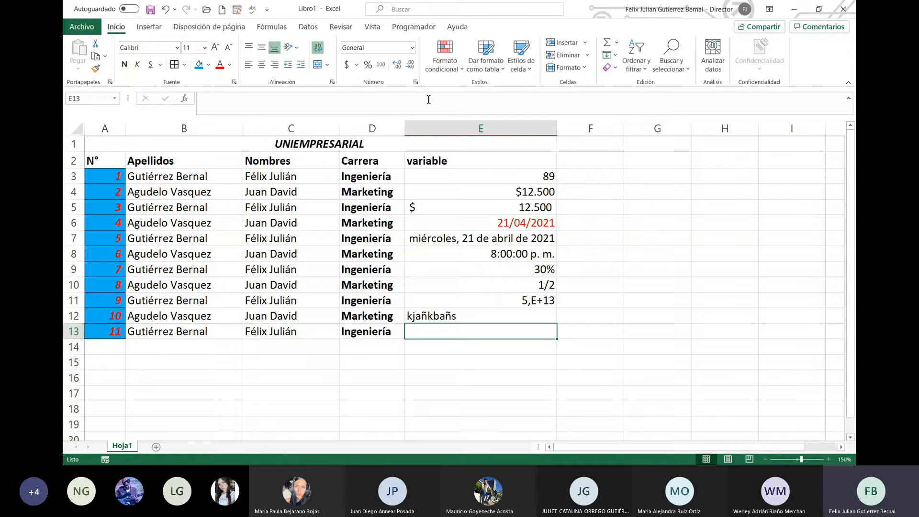
Step: Enter afzdgfx415 in E13 and glance at the accounting currency list
key(Up)
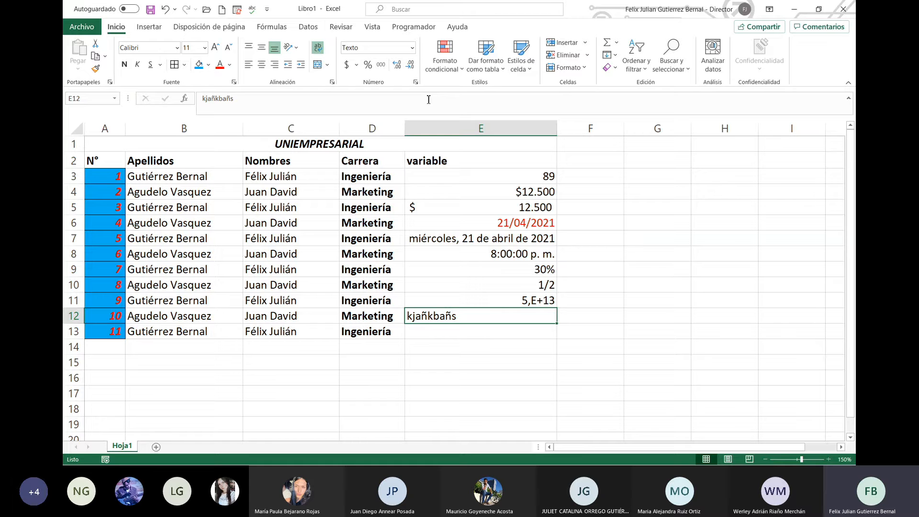
key(Down)
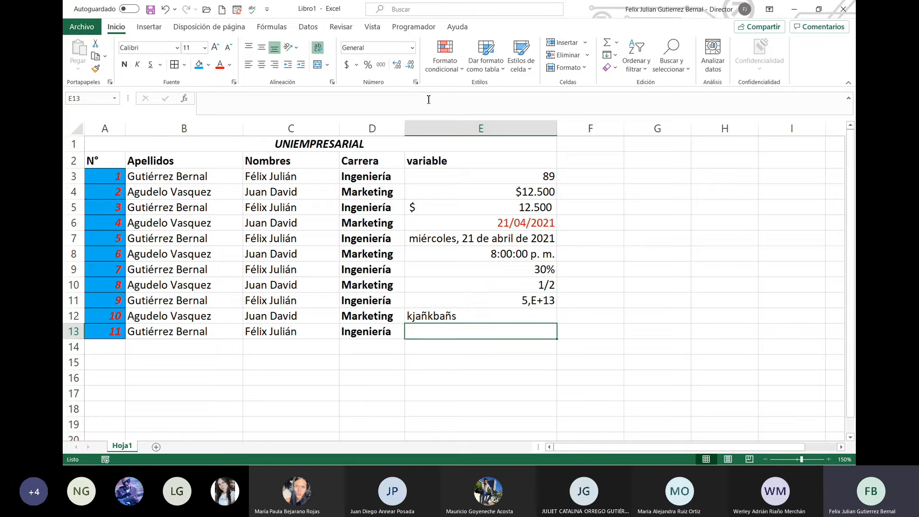
key(Up)
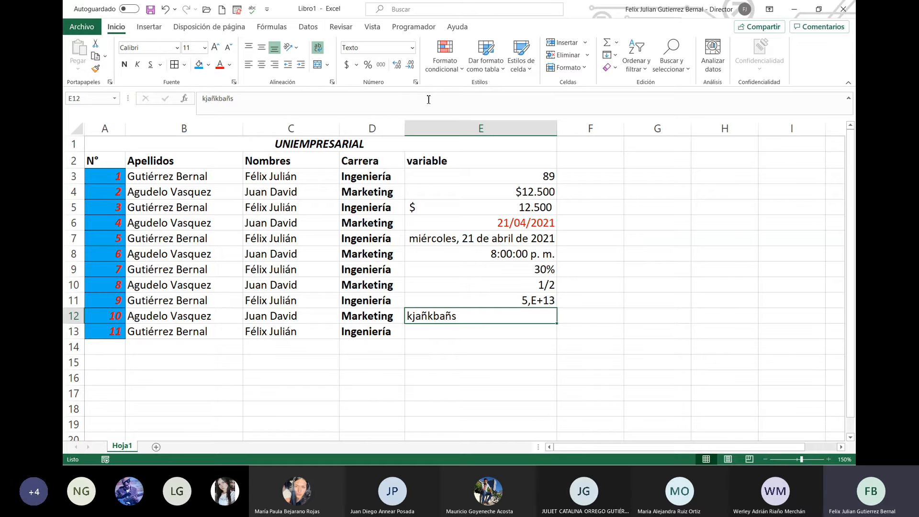
key(Down)
text(af)
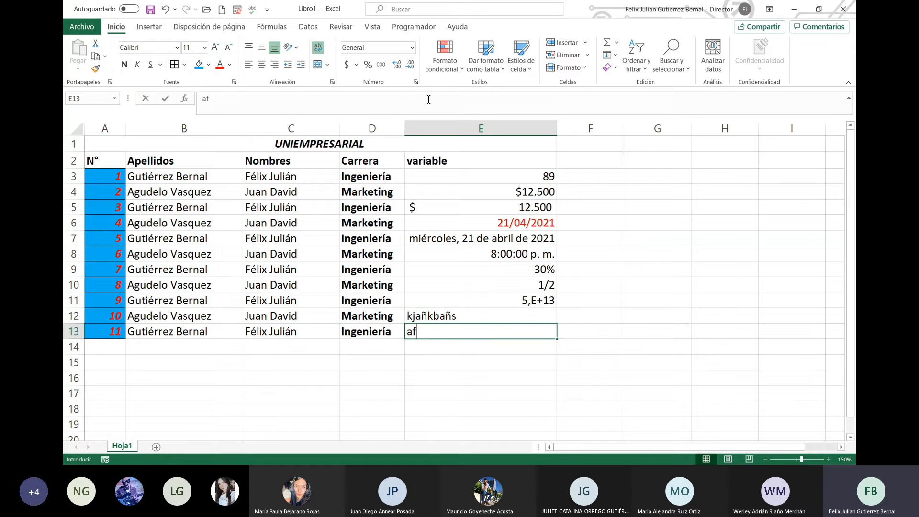
text(zdgfx415)
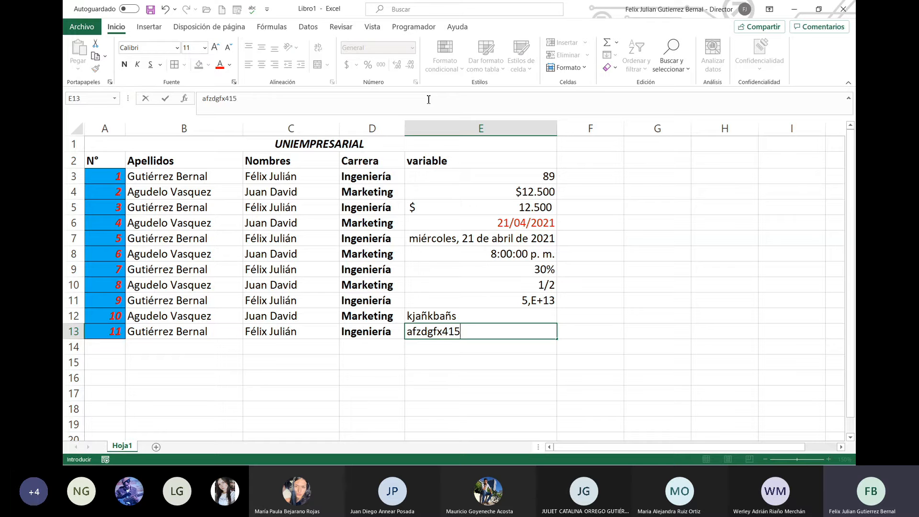
key(Return)
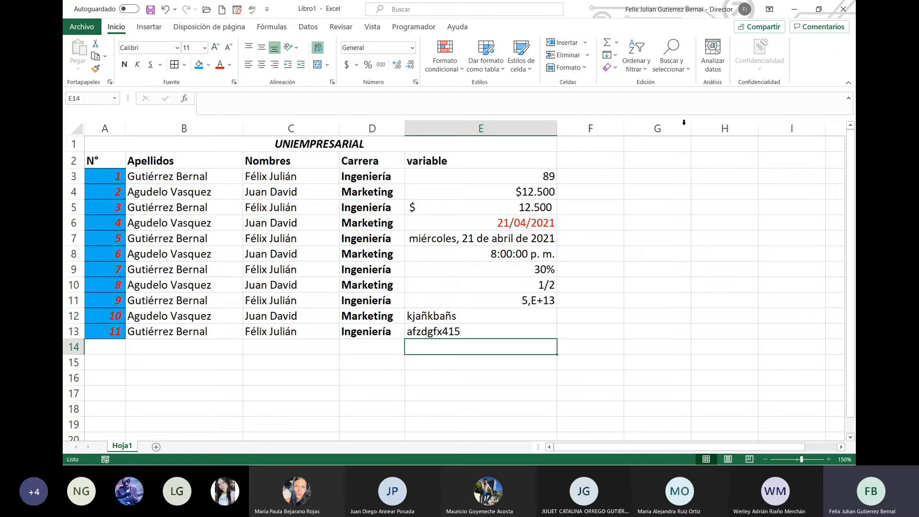
click(356, 67)
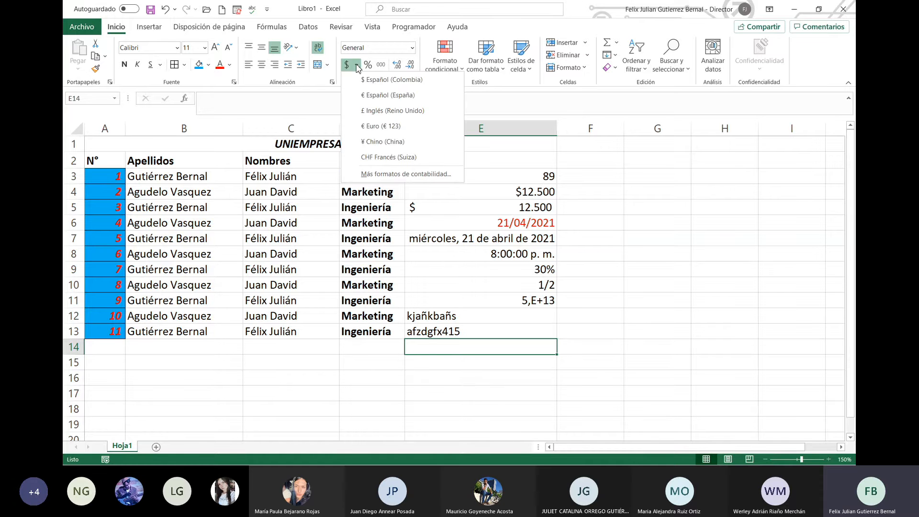
click(357, 67)
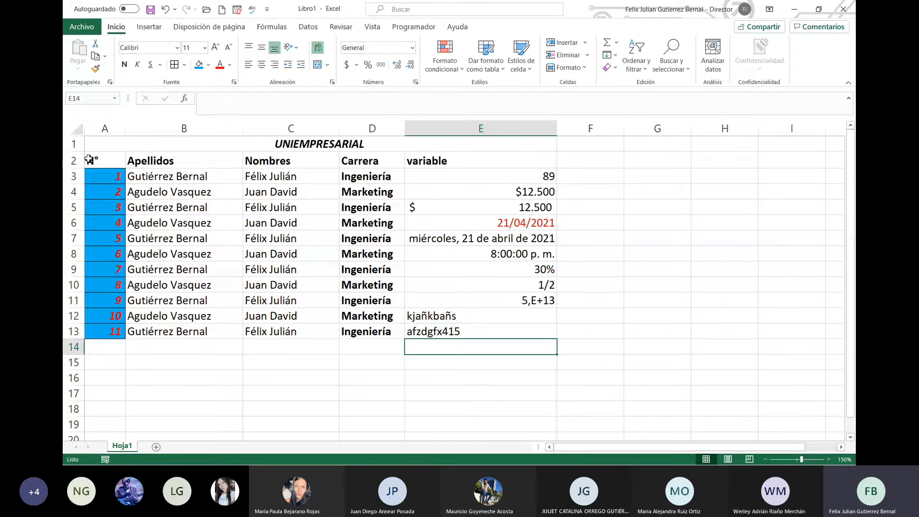
Step: Select the table from the N° header and show Formato condicional's Reglas para resaltar celdas
drag(94, 160, 490, 400)
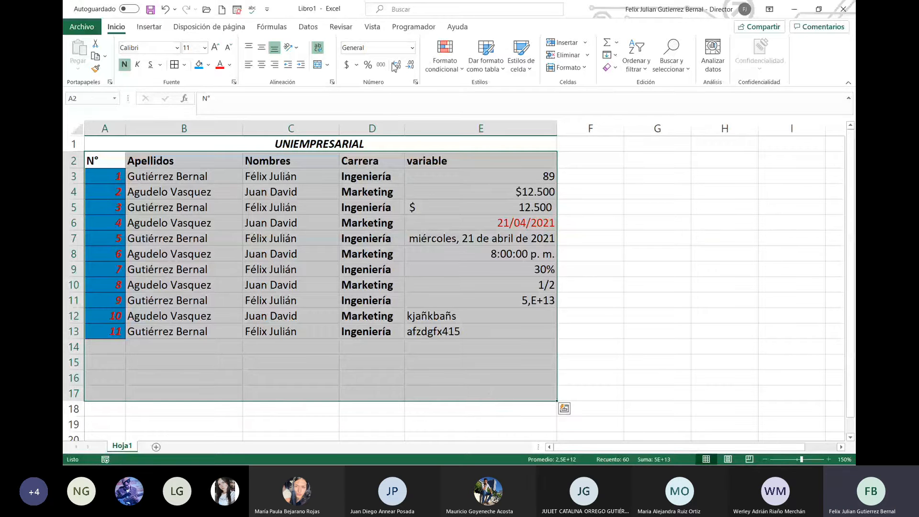
click(463, 71)
mouse_move(446, 186)
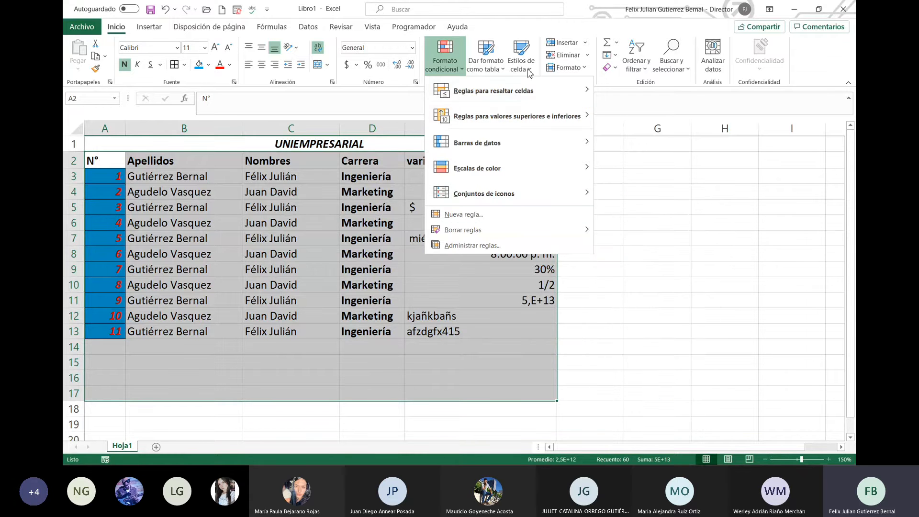
mouse_move(546, 93)
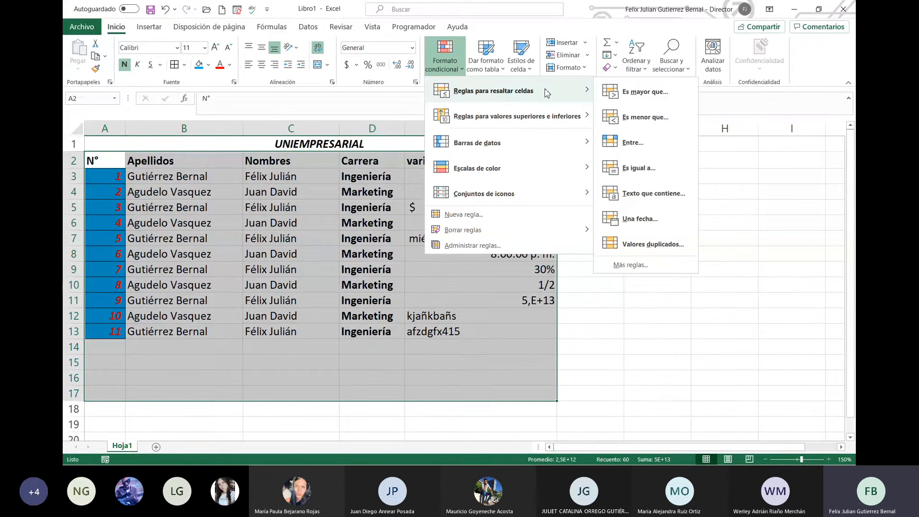
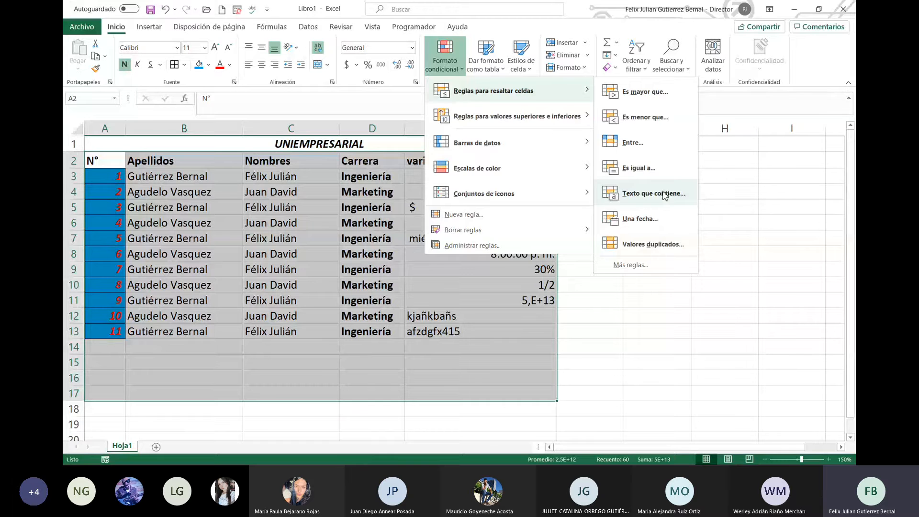
Step: Add a Texto que contiene rule for 'ma' giving Marketing cells green fill with dark green text
click(654, 194)
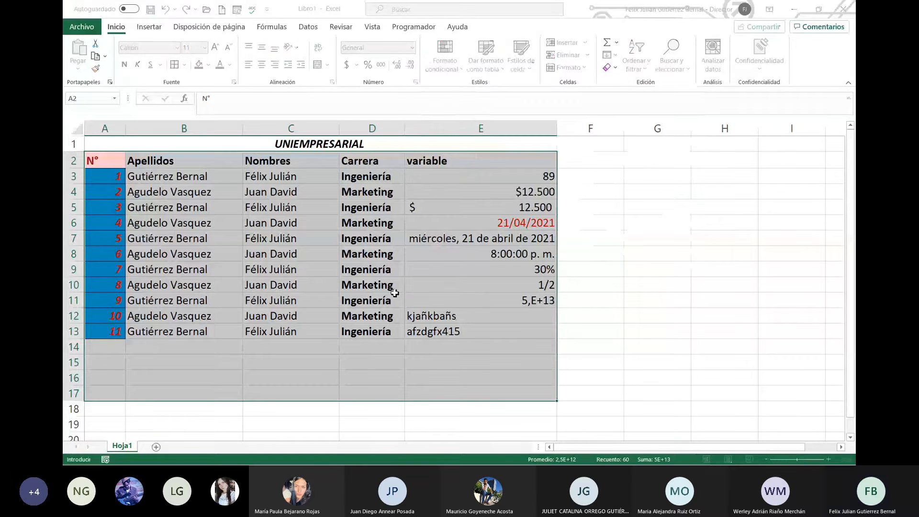
click(483, 195)
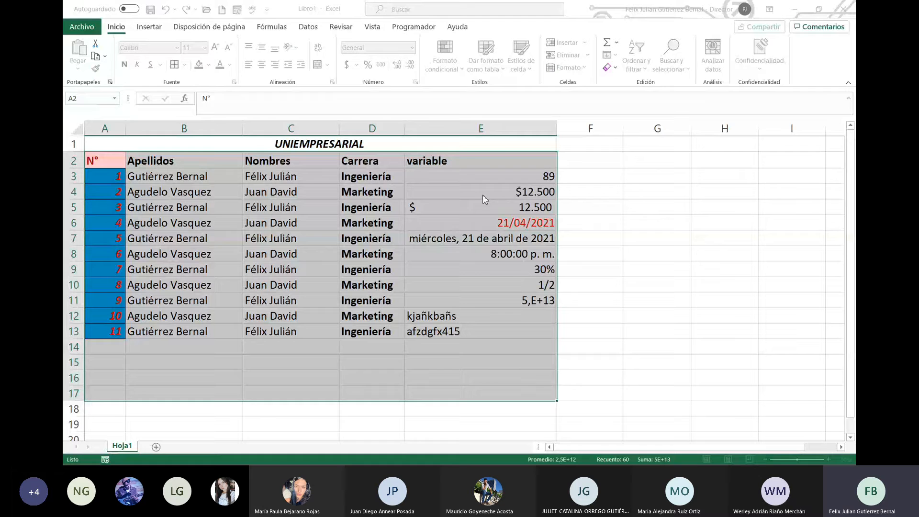
click(477, 221)
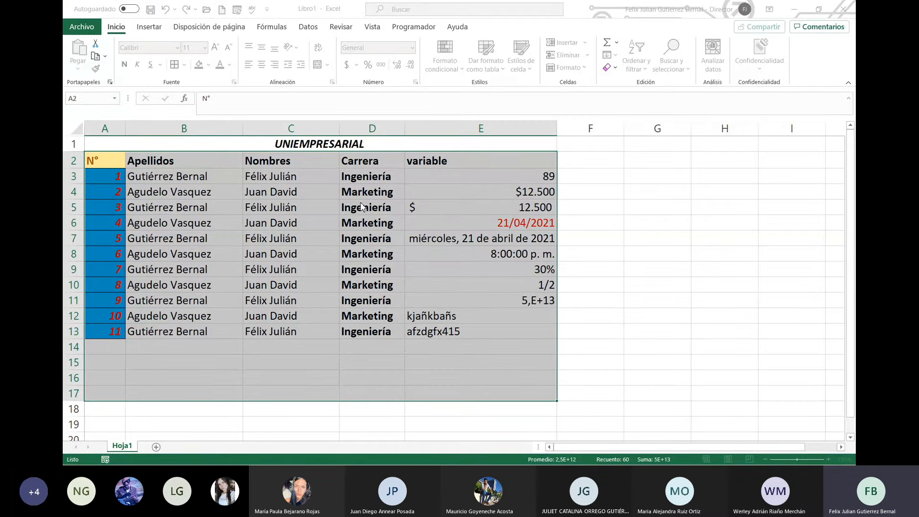
click(362, 199)
key(BackSpace)
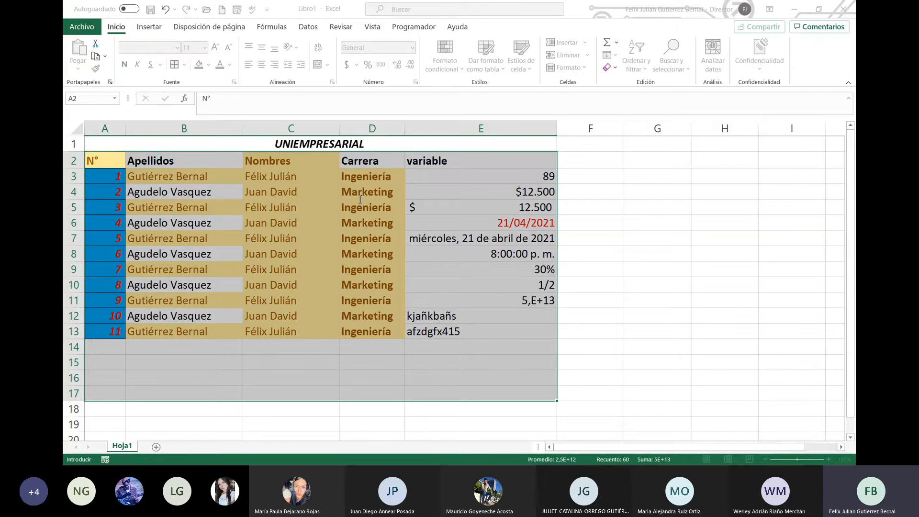
key(BackSpace)
text(ma)
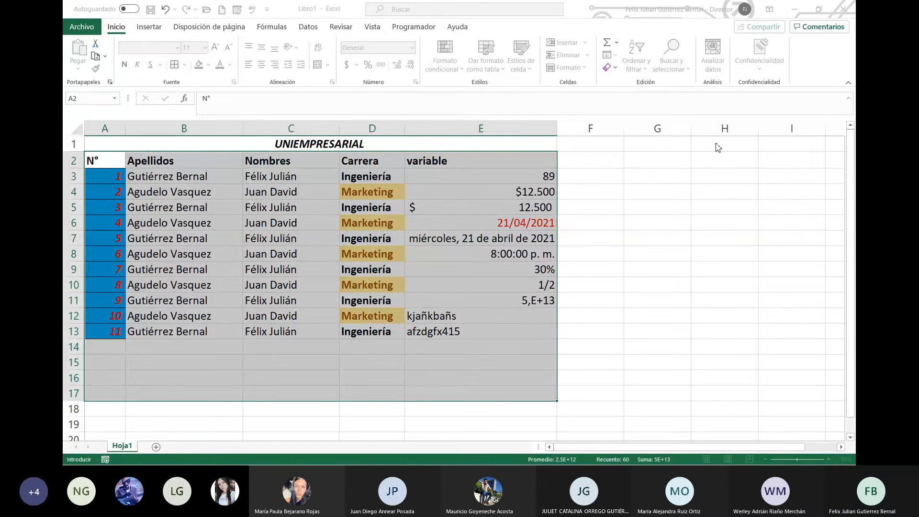
click(725, 171)
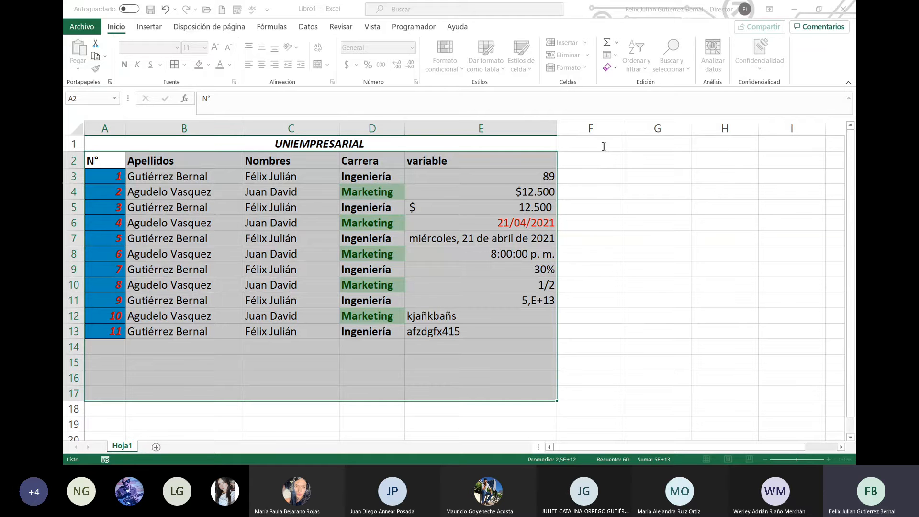
click(734, 172)
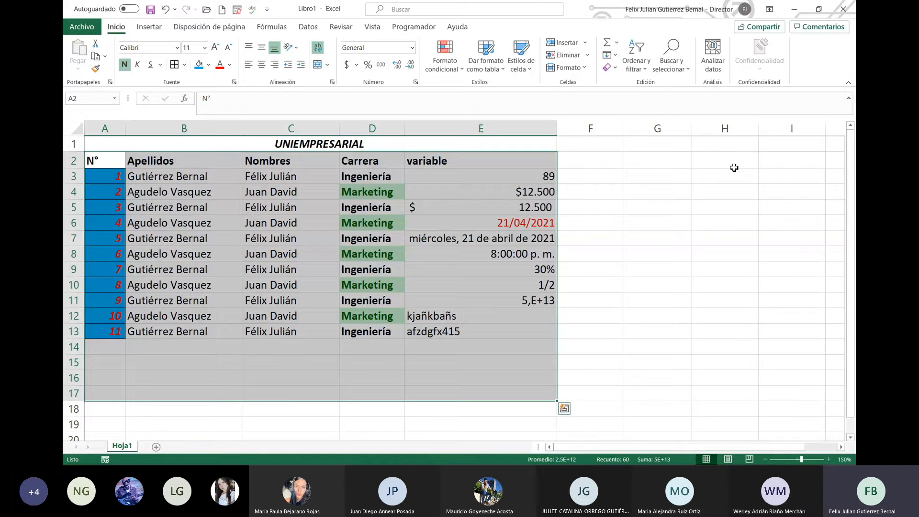
click(718, 176)
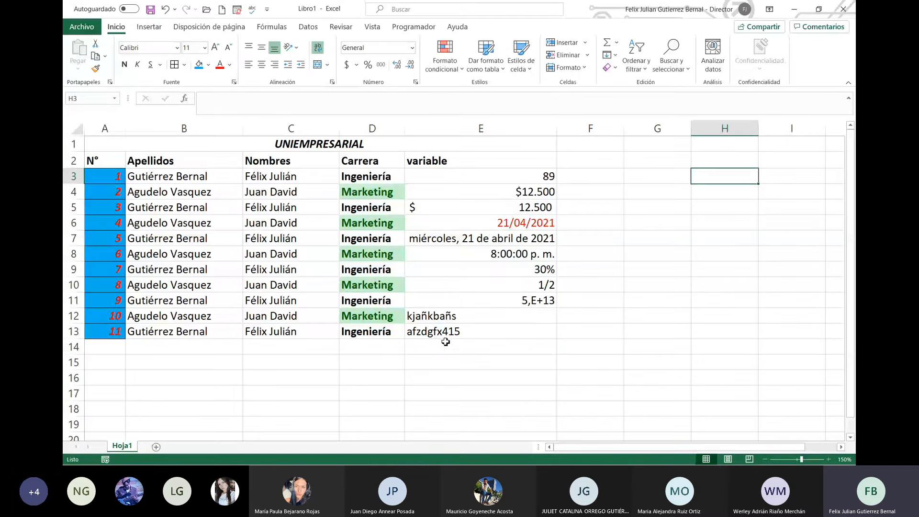
Step: Test the rule by entering Marketing, then marketing, then ingeniería in D14
click(379, 347)
text(Marketing)
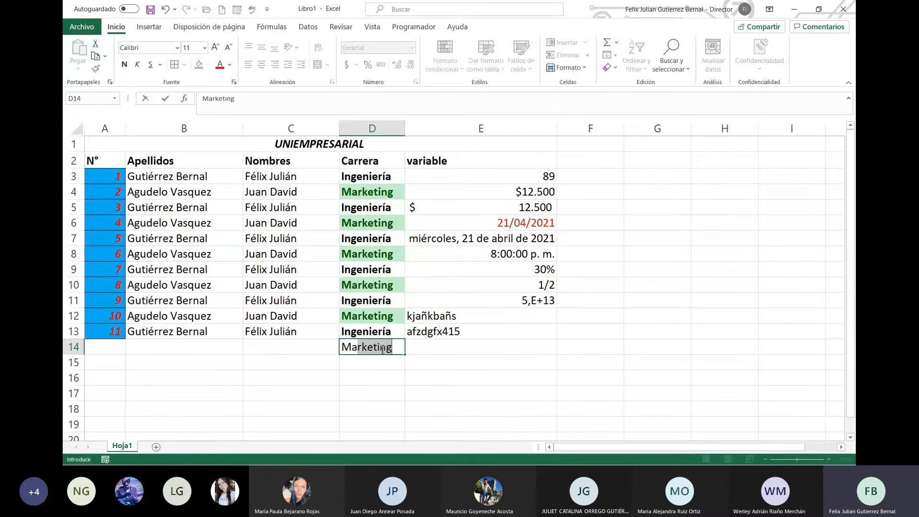
key(Return)
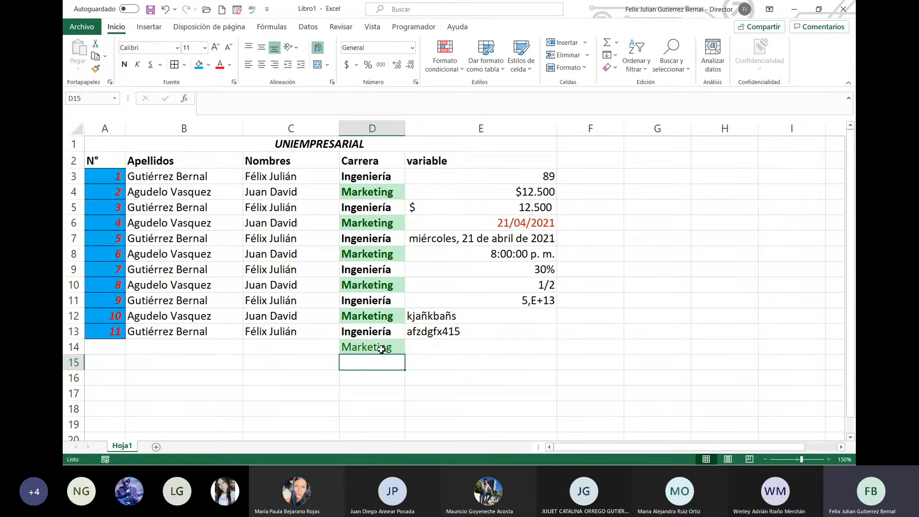
click(381, 350)
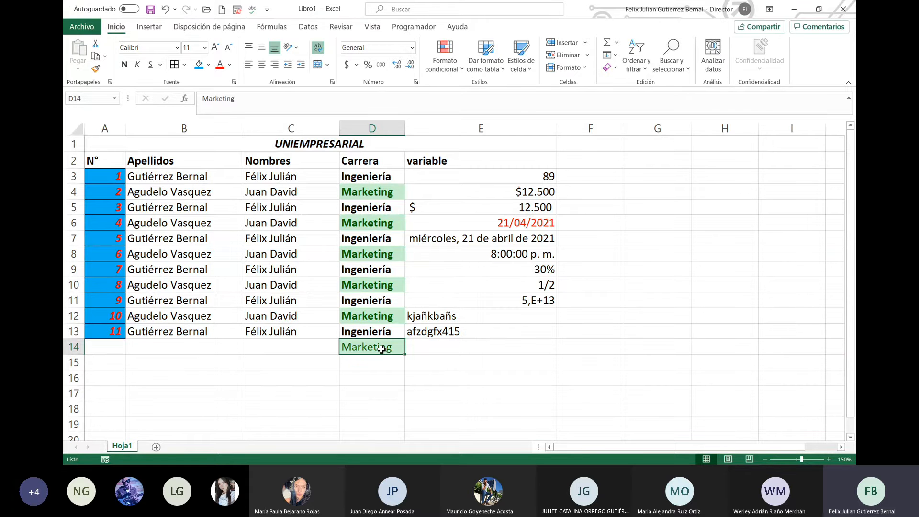
text(m)
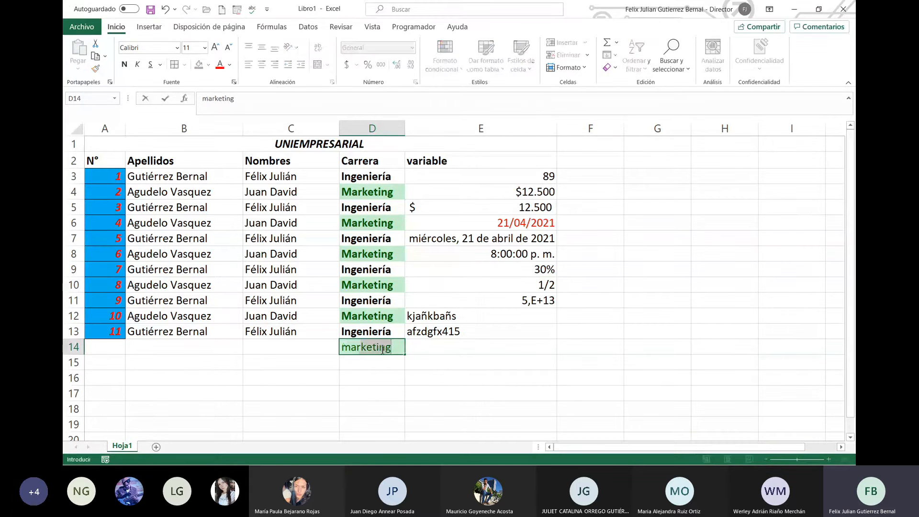
text(arketing)
key(Return)
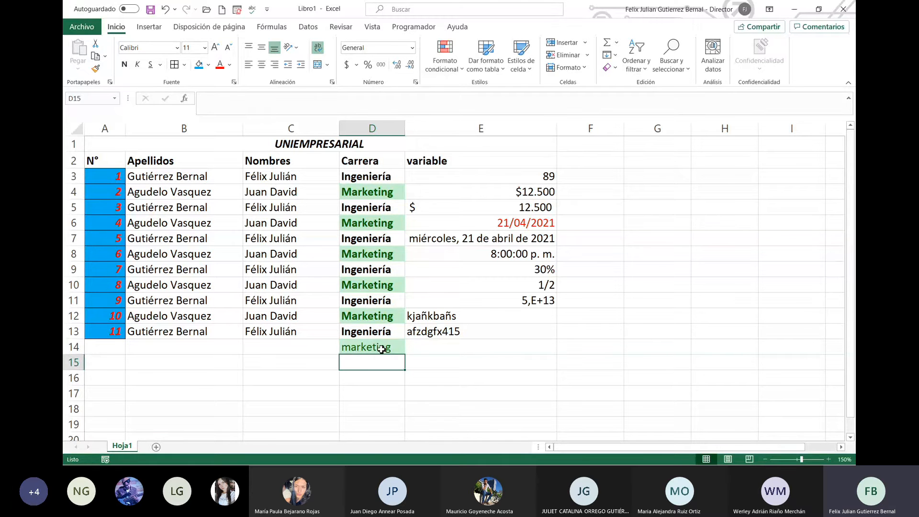
key(Up)
text(ingeniería)
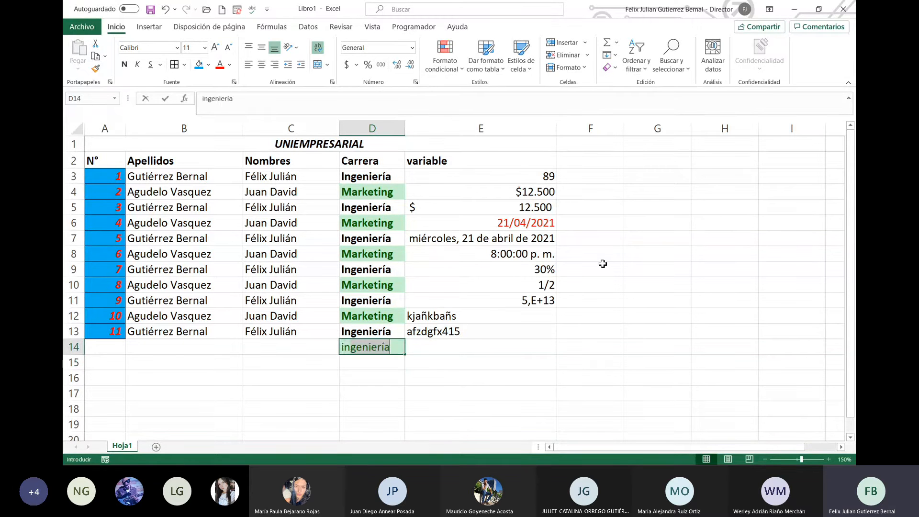
key(Return)
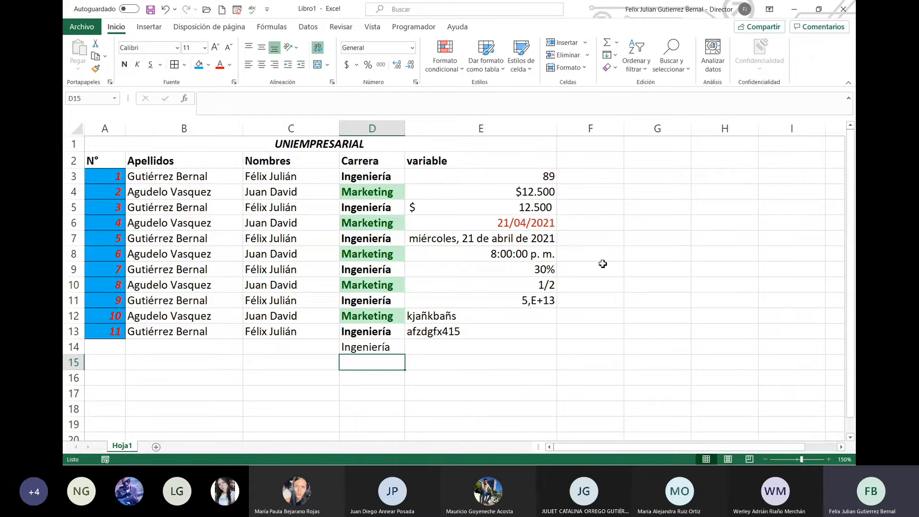
key(Up)
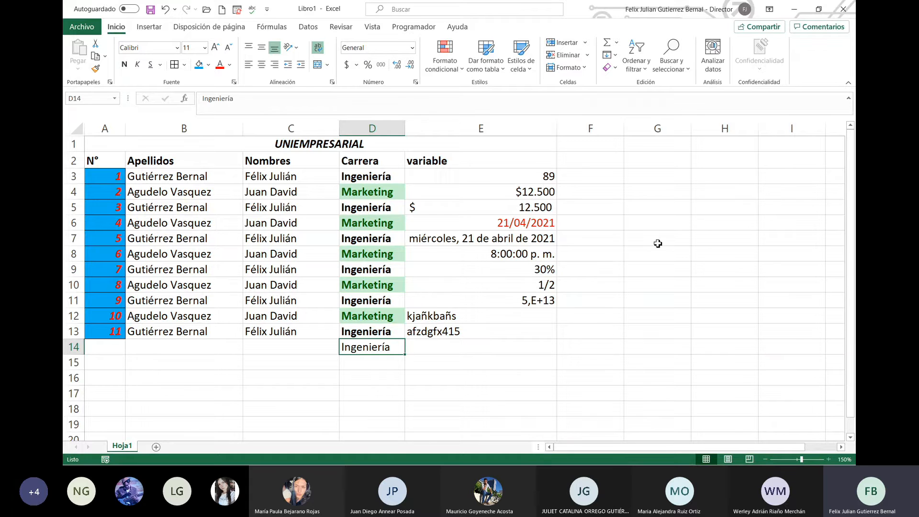
click(458, 72)
mouse_move(516, 109)
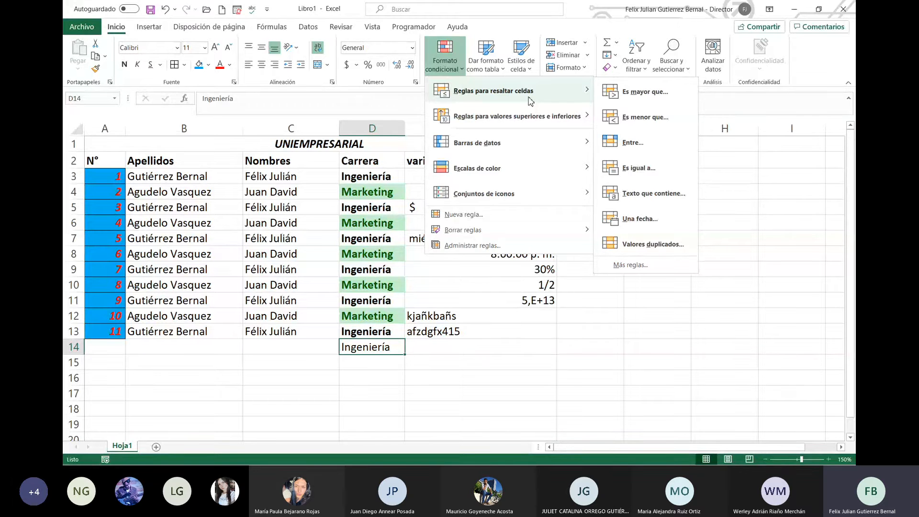
mouse_move(535, 123)
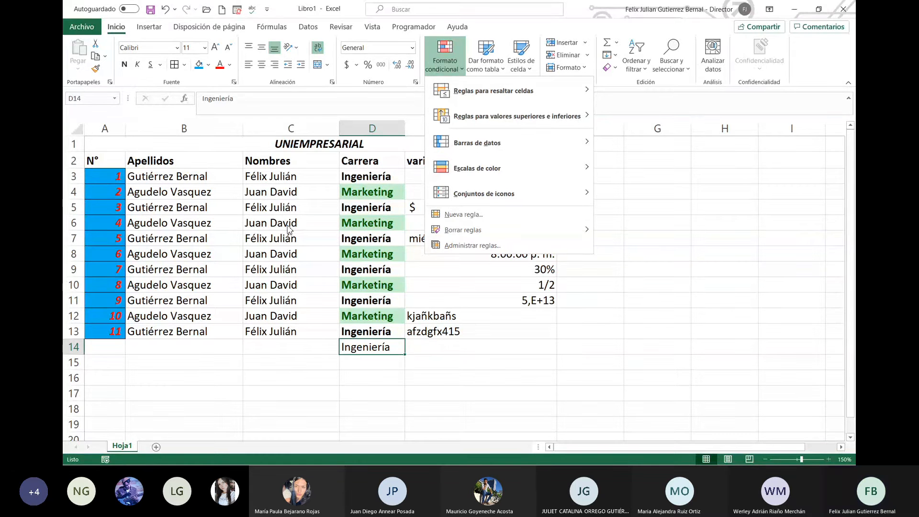
mouse_move(534, 149)
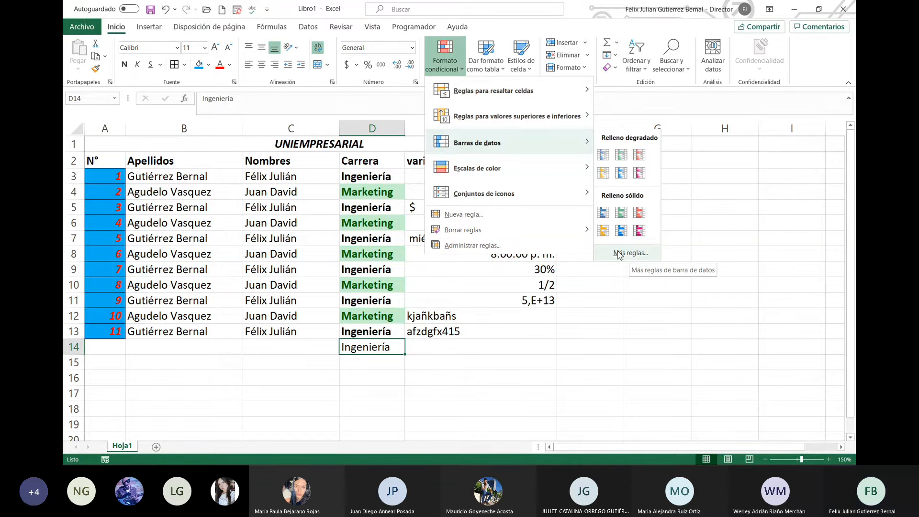
mouse_move(493, 171)
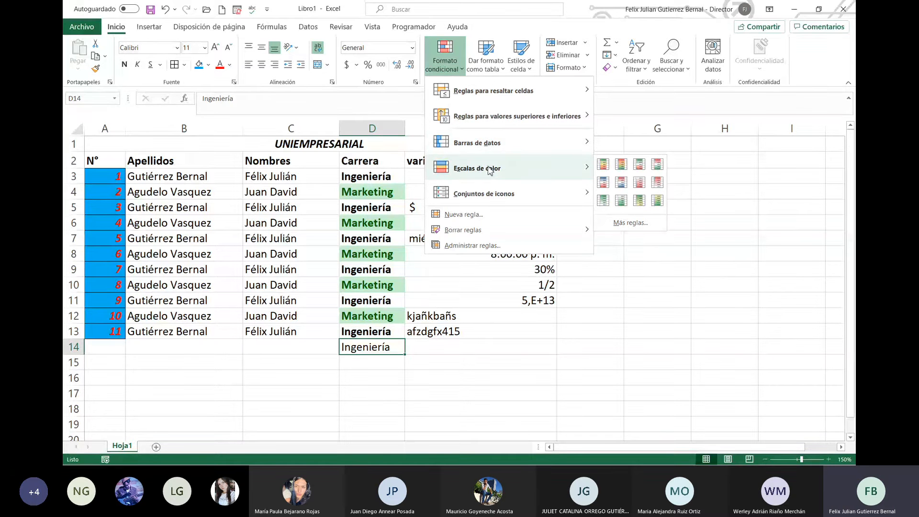
click(657, 177)
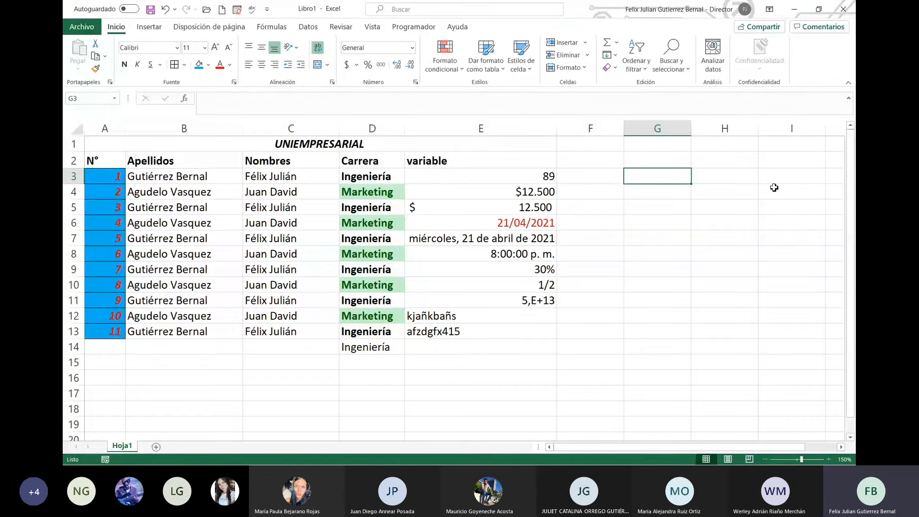
Step: Enter 12 in G3 and narrow columns G, H, I, J and K
text(12)
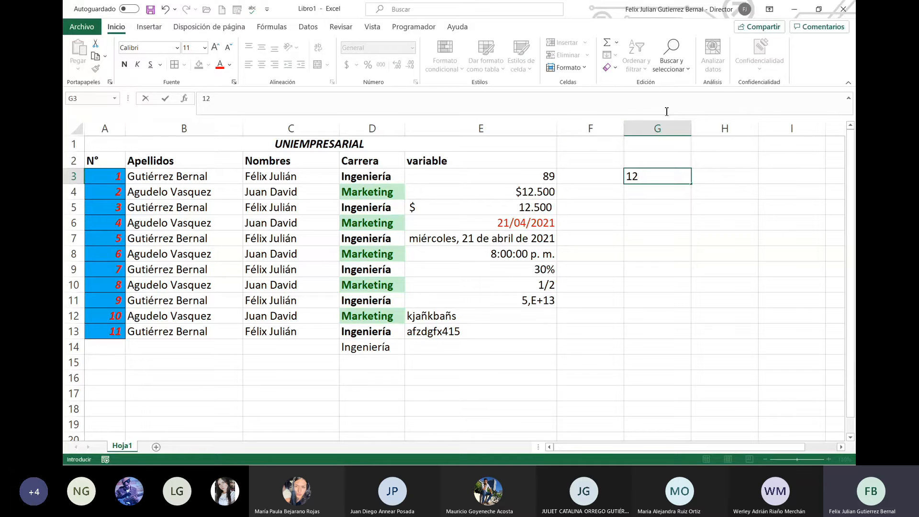
click(688, 145)
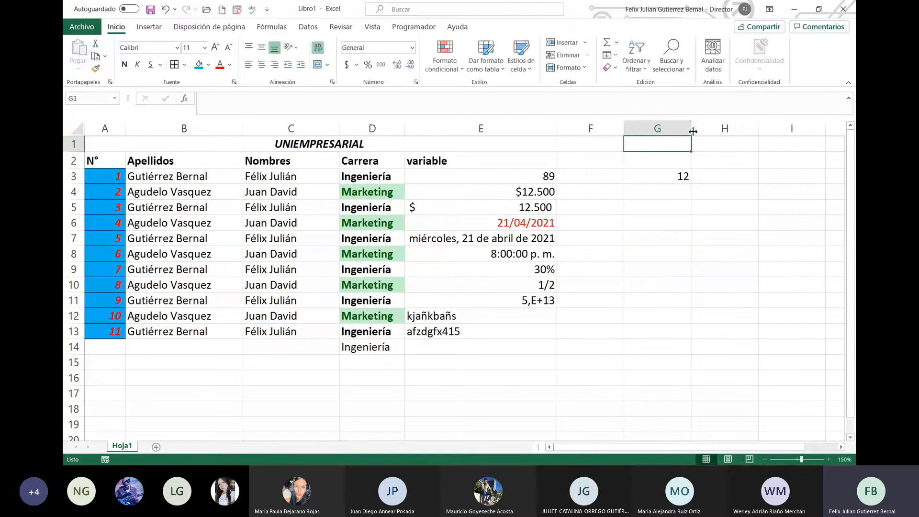
drag(691, 129, 650, 128)
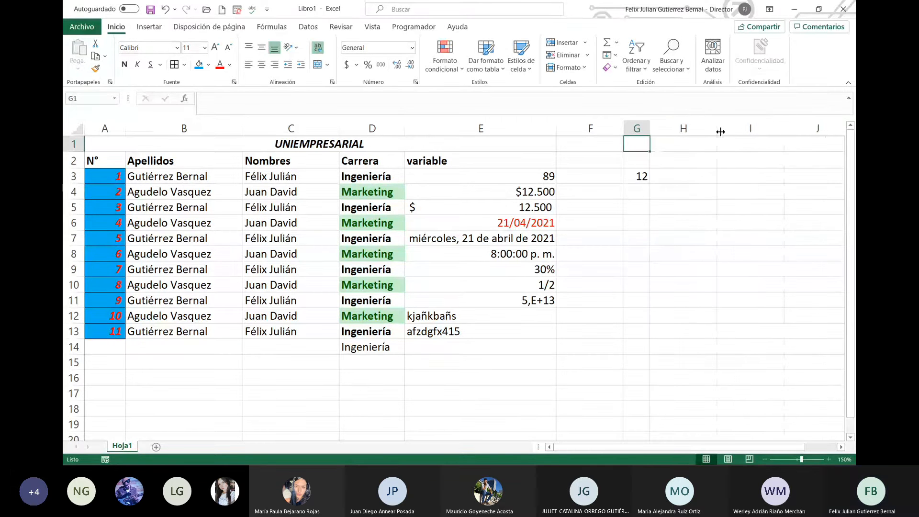
drag(717, 128, 683, 129)
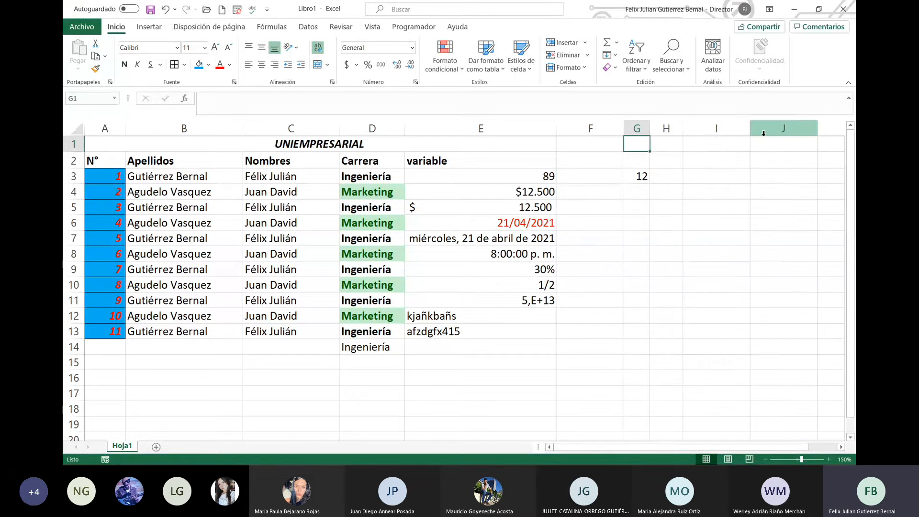
drag(750, 128, 717, 137)
drag(781, 133, 745, 134)
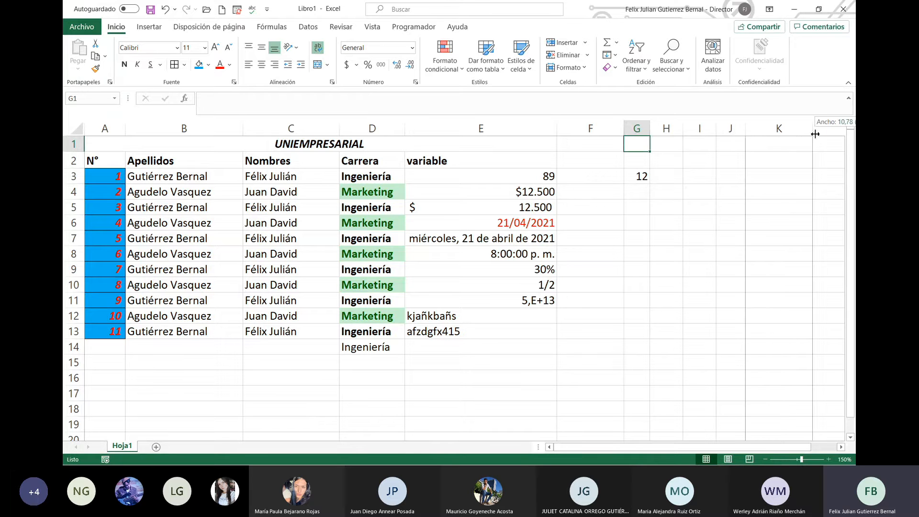
drag(814, 131, 772, 143)
click(665, 180)
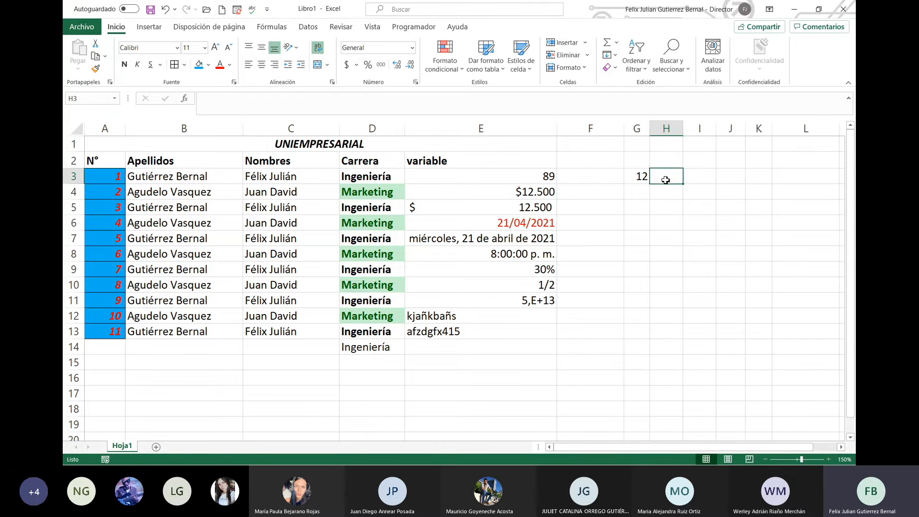
click(699, 180)
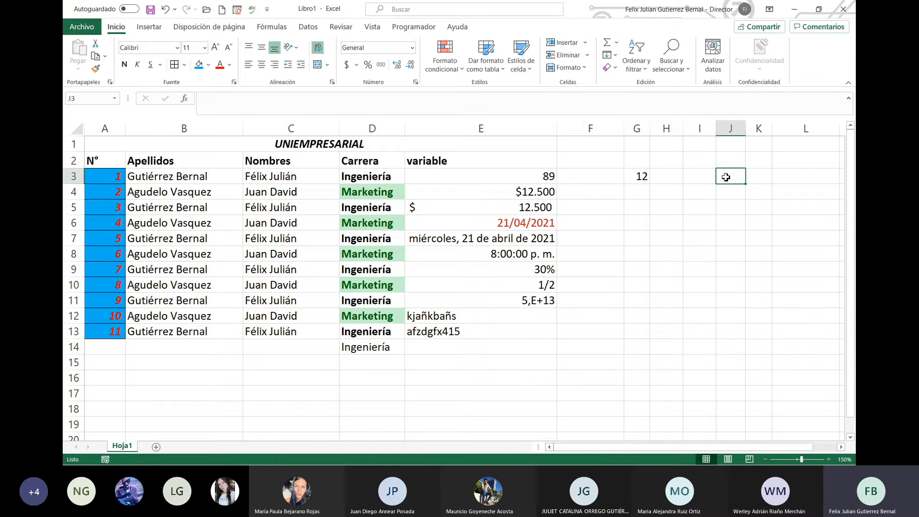
drag(649, 192, 676, 189)
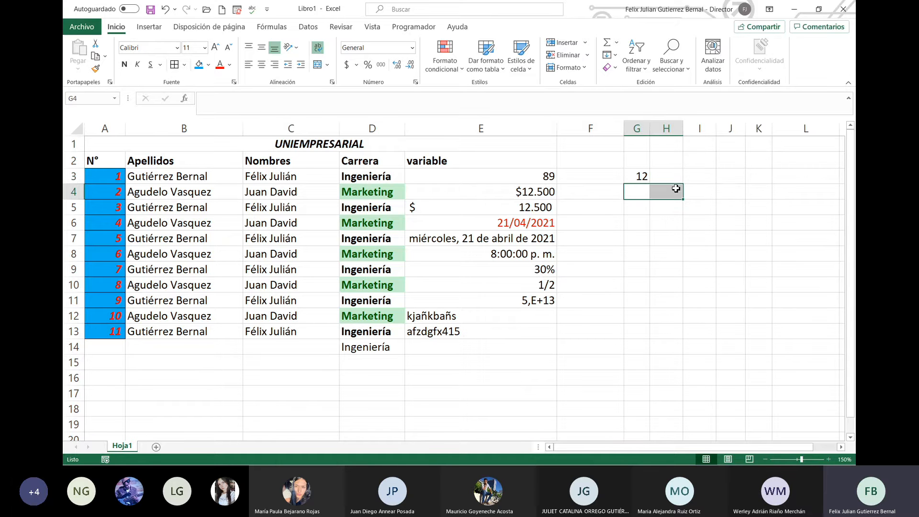
Step: Enter 12, 15, 48 across G4:I4 and 36, 54 in I3 and H3
key(Down)
key(Up)
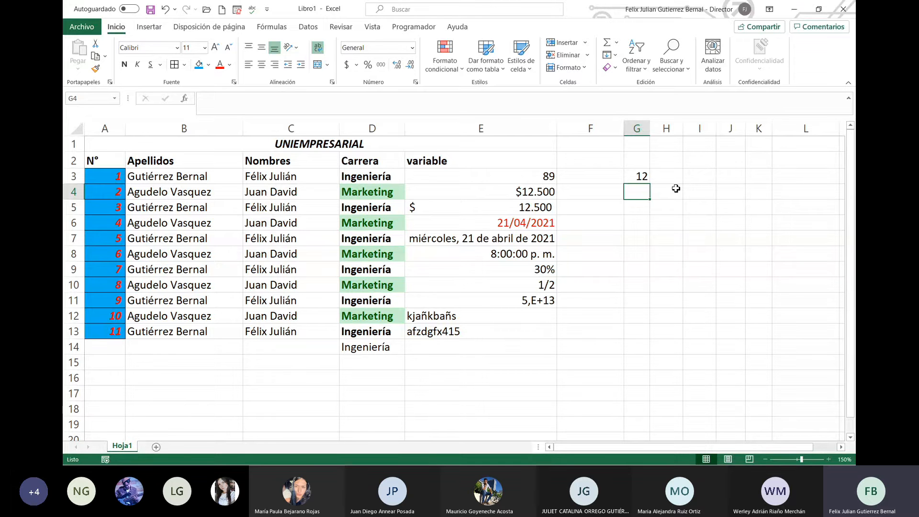
text(12)
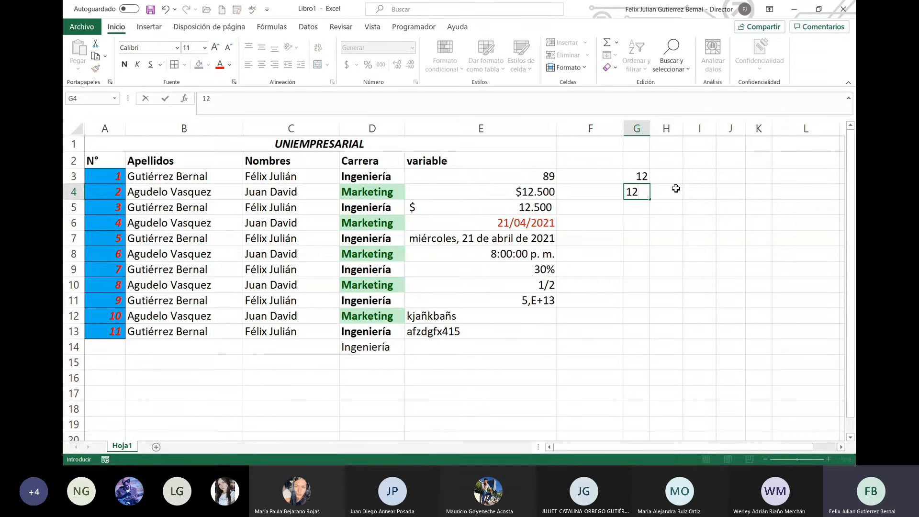
click(676, 189)
text(15)
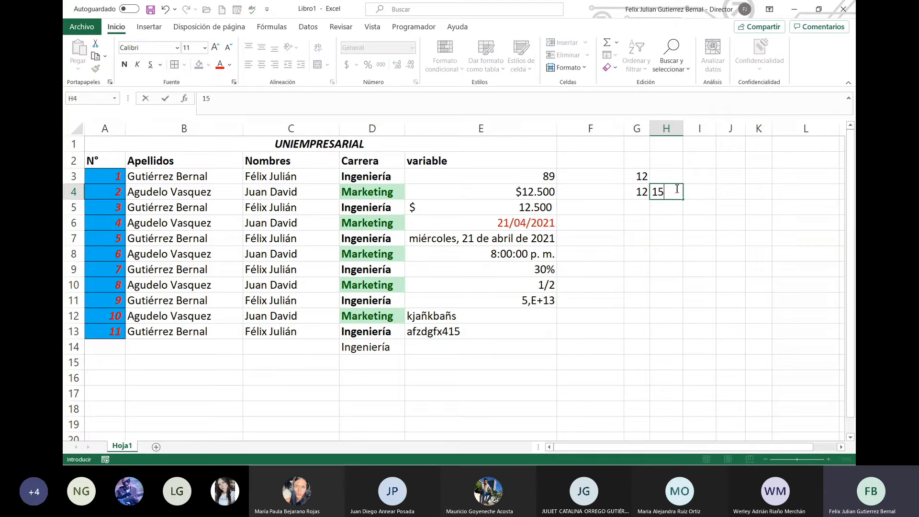
key(Tab)
text(48)
key(Up)
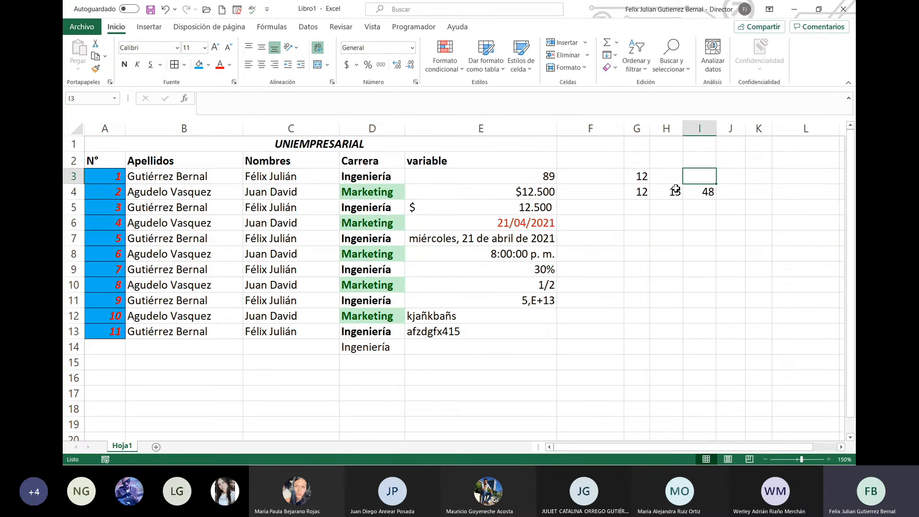
text(36)
key(Left)
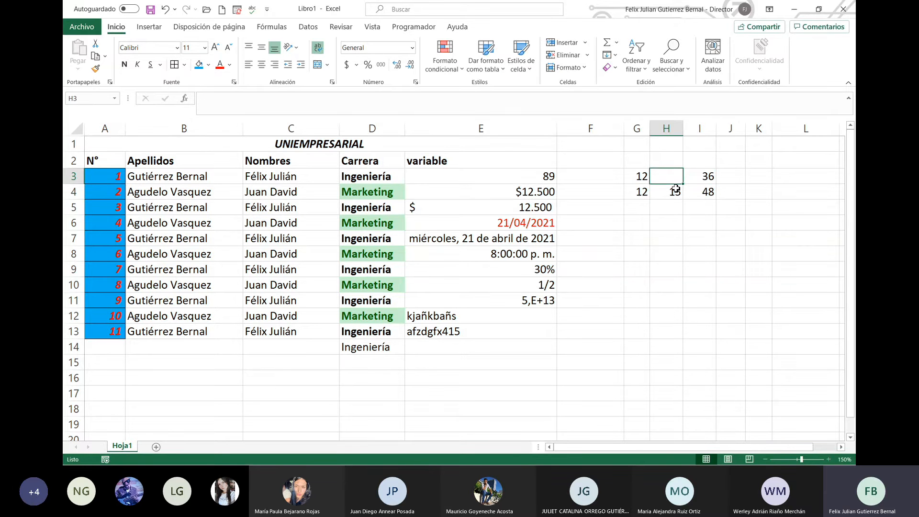
text(54)
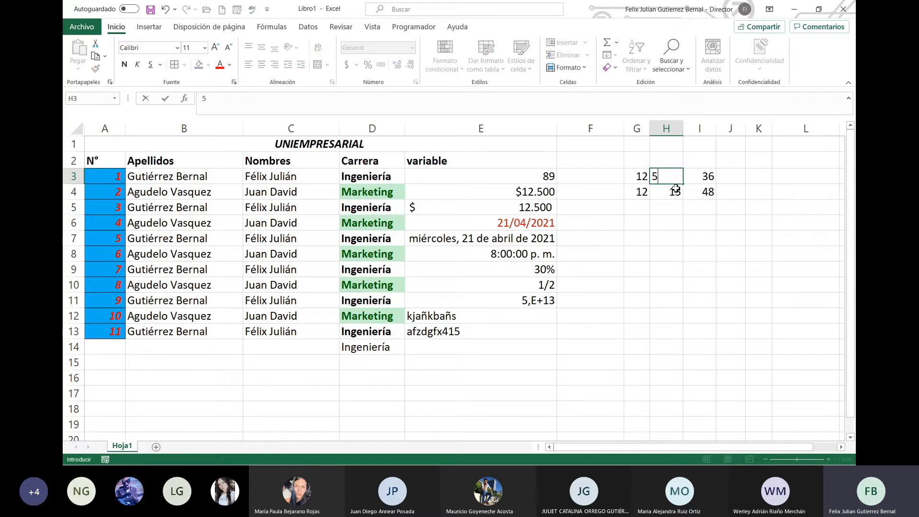
key(Down)
key(Down)
Step: Fill row 5 with 10, 36, 25, 25 and delete the stray 59 in K5
key(Left)
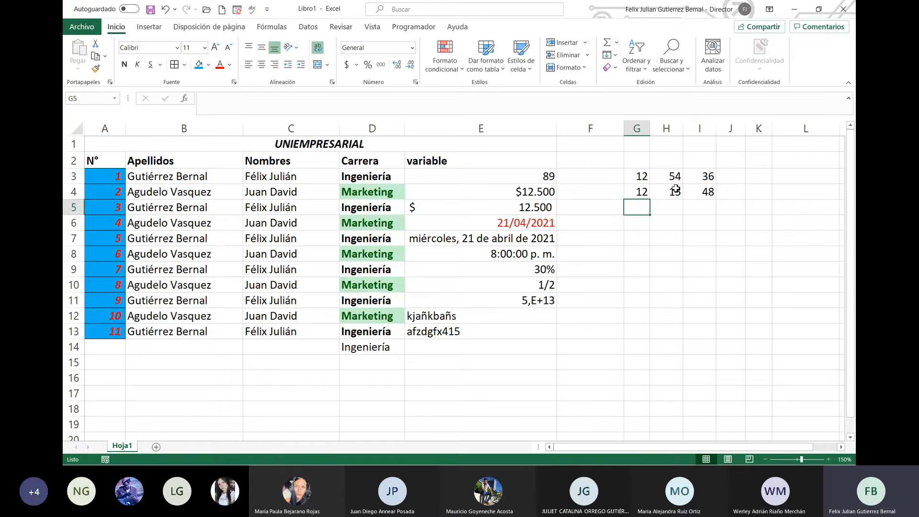
text(10)
key(Right)
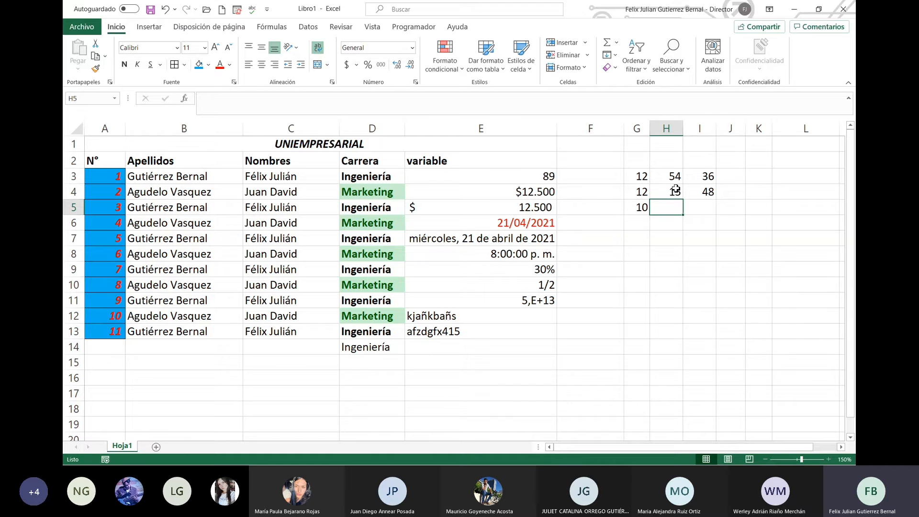
text(36)
key(Right)
text(25)
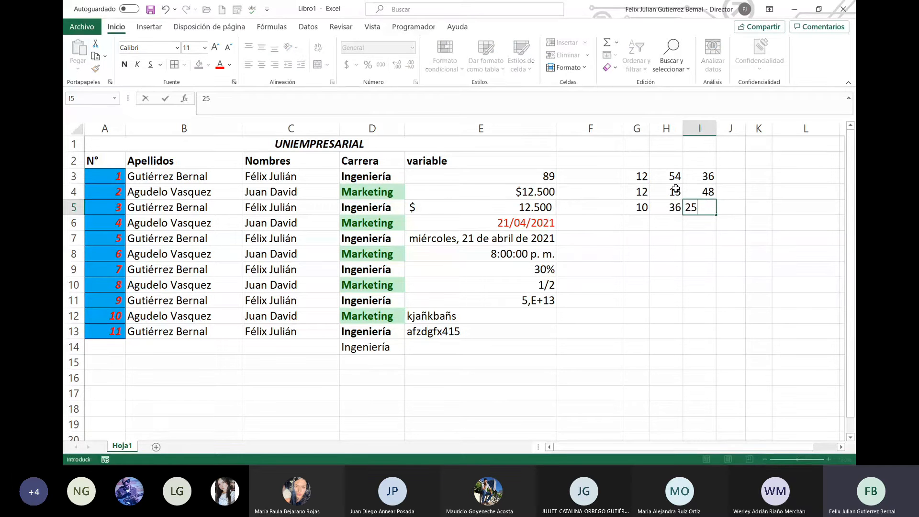
key(Right)
text(25)
key(Right)
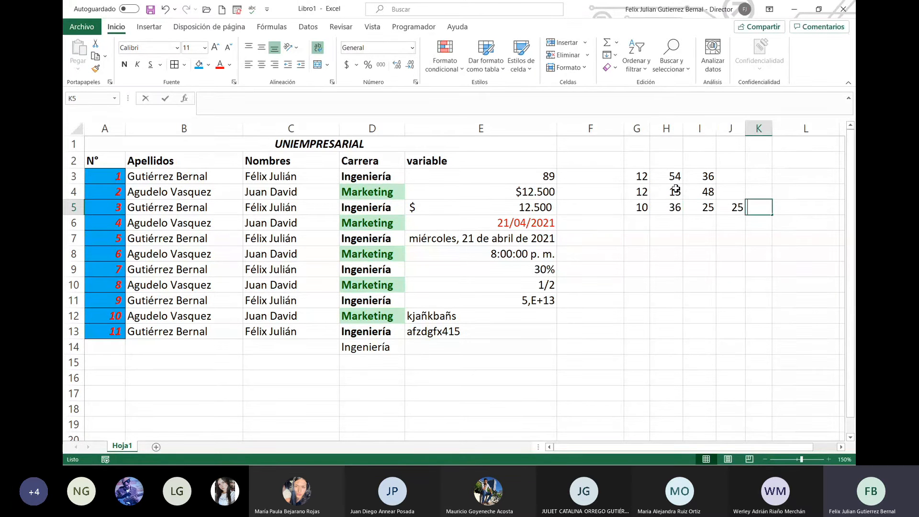
text(59)
key(Up)
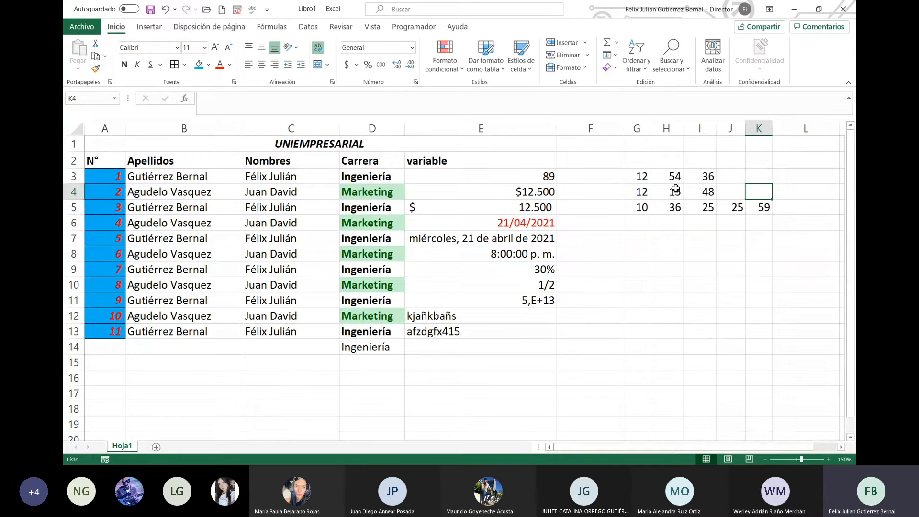
key(Down)
key(Delete)
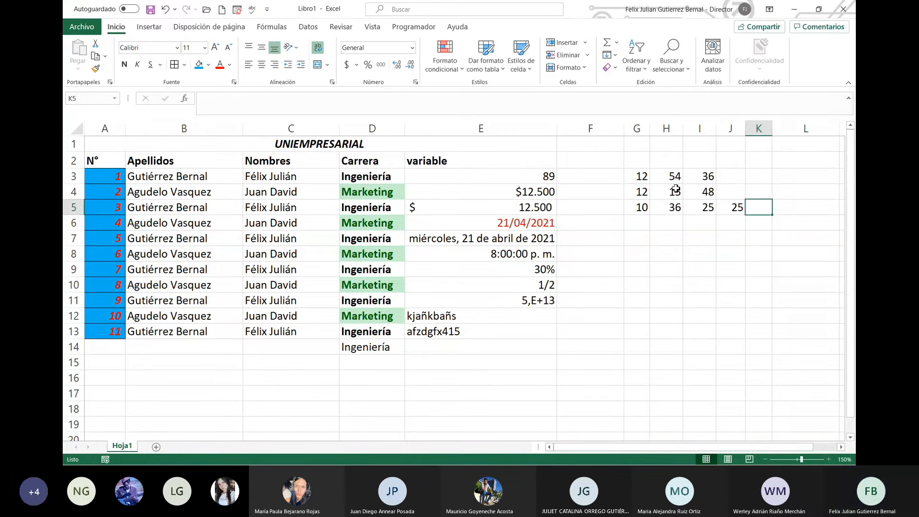
Step: Enter 59 in J4 and 87 in J3
key(Up)
key(Left)
text(59)
key(Up)
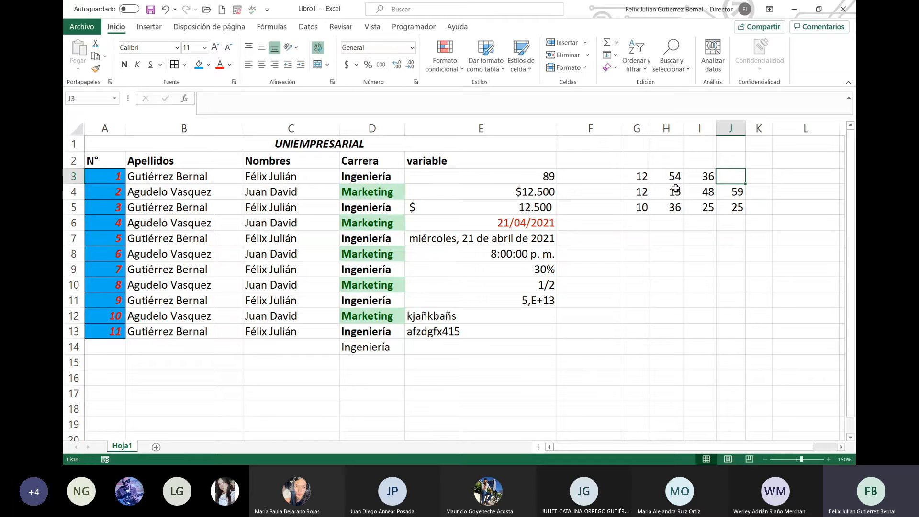
text(87)
key(Return)
Step: Enter 25 in J6, 36 in J7, 54 in I6 and 41 in H6
key(Down)
key(Down)
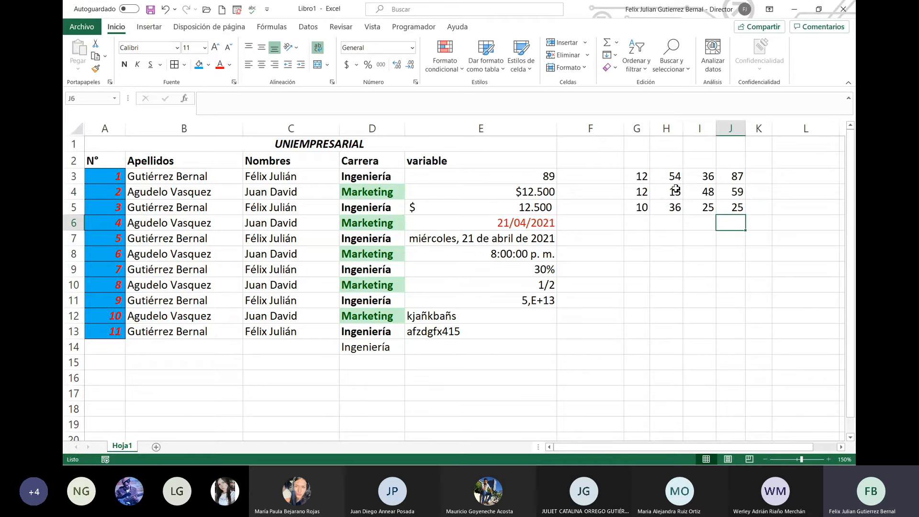
text(25)
key(Return)
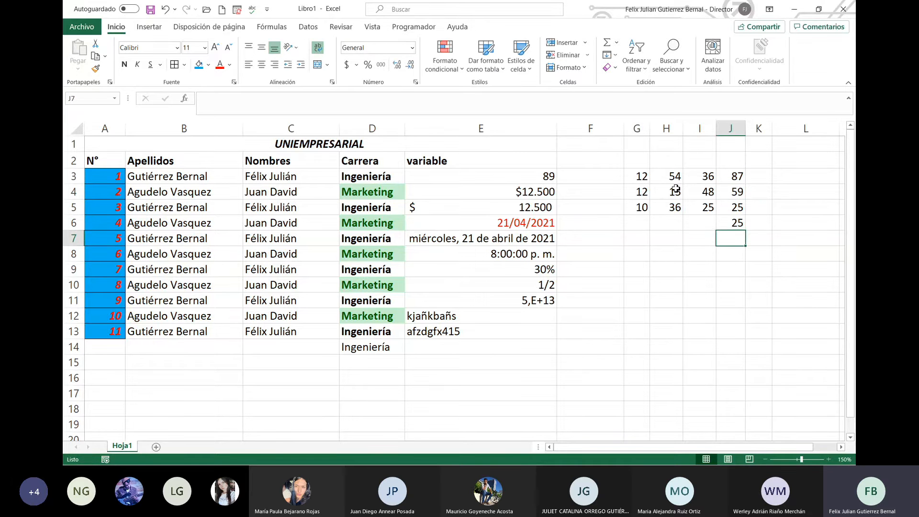
text(36)
key(Left)
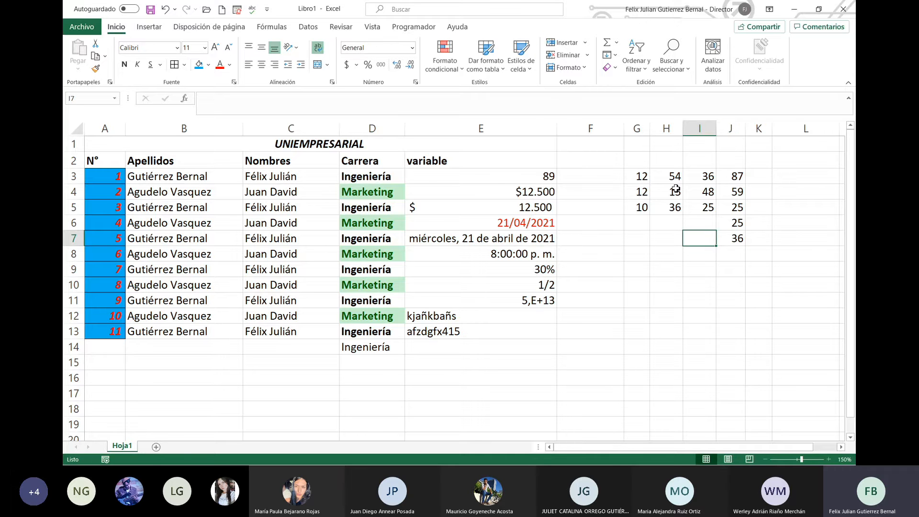
key(Up)
text(54)
key(Left)
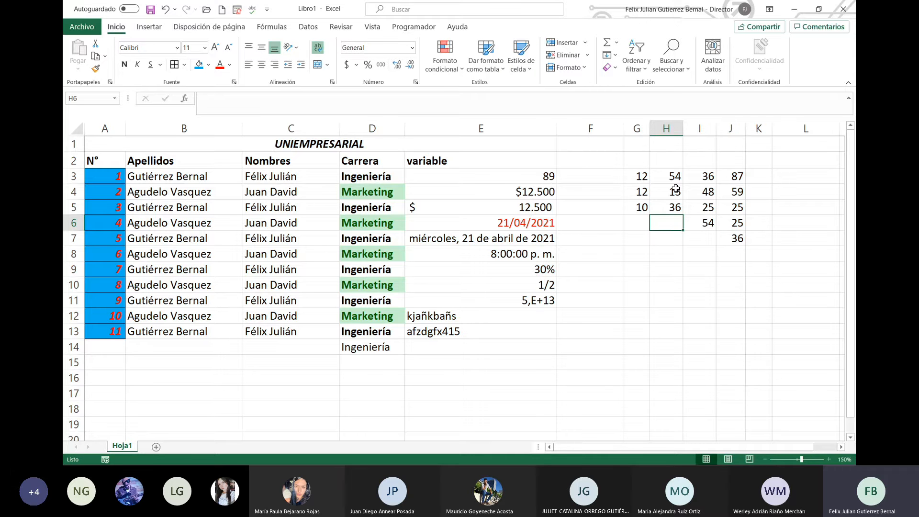
text(41)
key(Return)
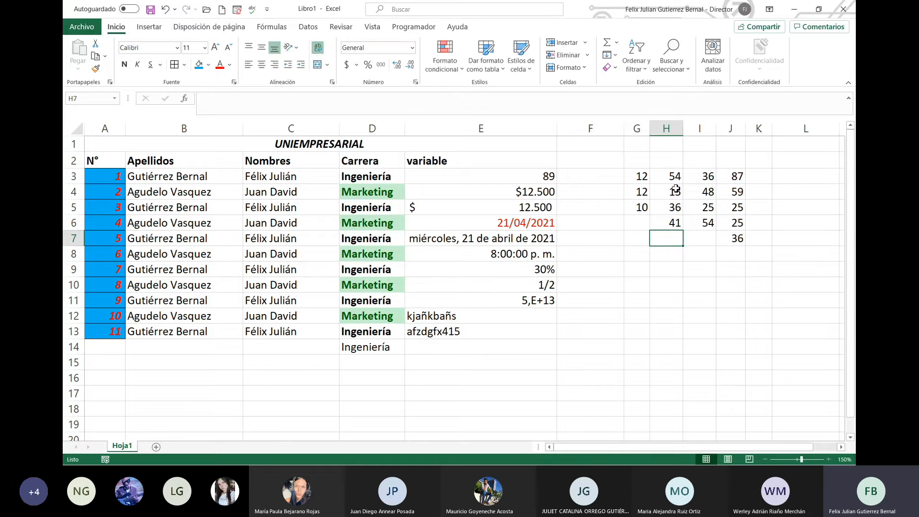
Step: Enter 58 in H7, 89 in I7, 41 in G7 and 15 in G6
text(58)
key(Right)
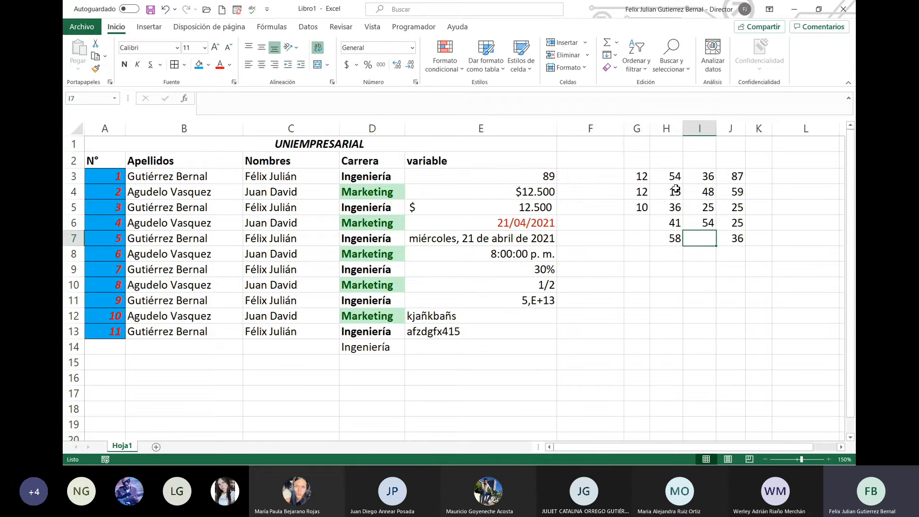
text(89)
key(Left)
key(Left)
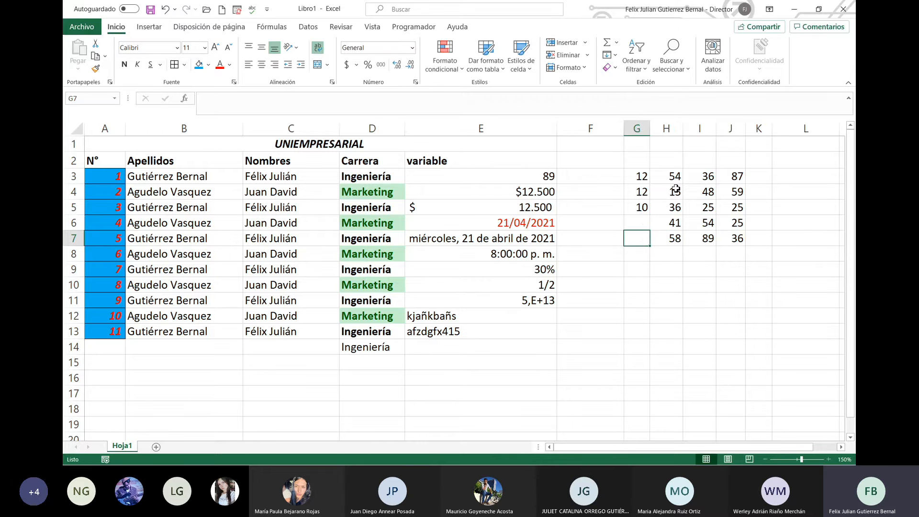
text(41)
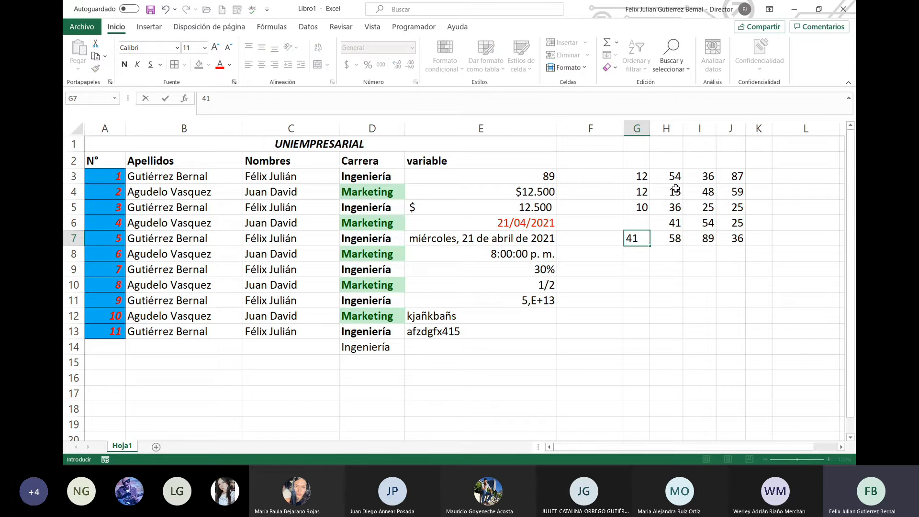
key(Up)
text(15)
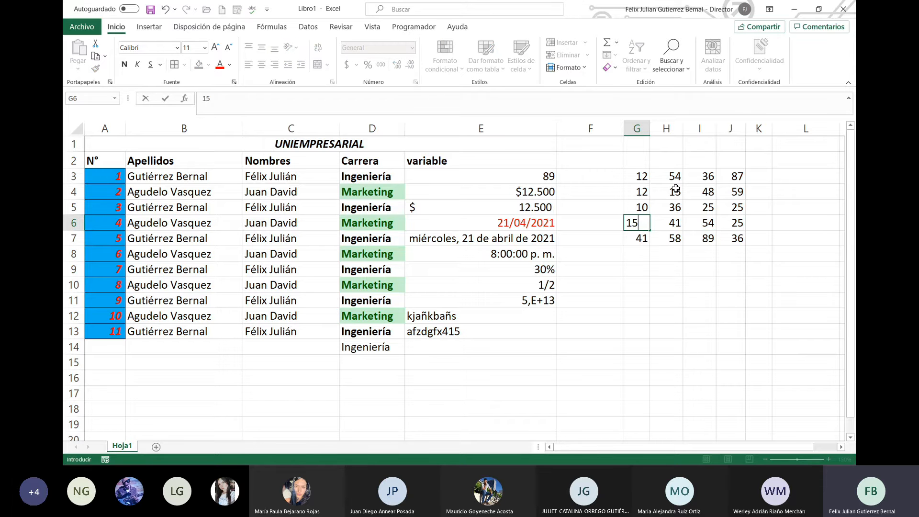
click(741, 206)
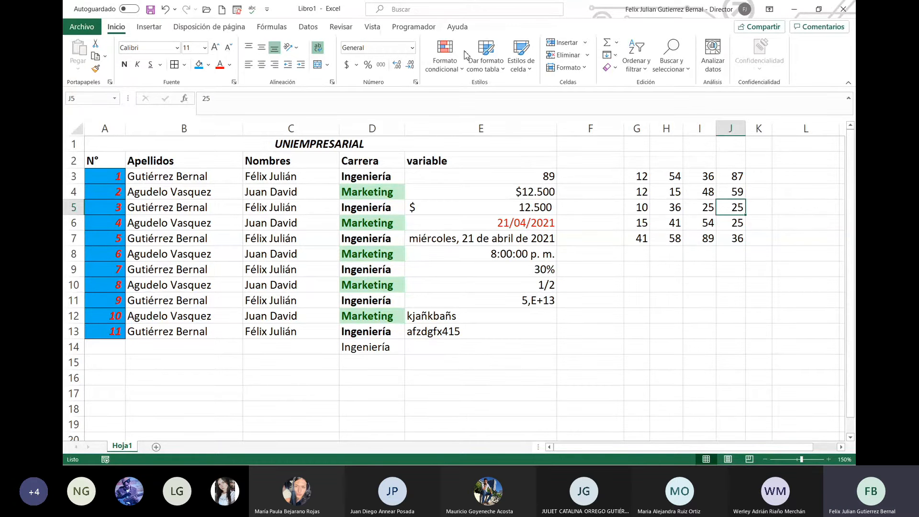
Step: Apply an Es mayor que rule to G3:J7 with light red fill and dark red text
click(442, 74)
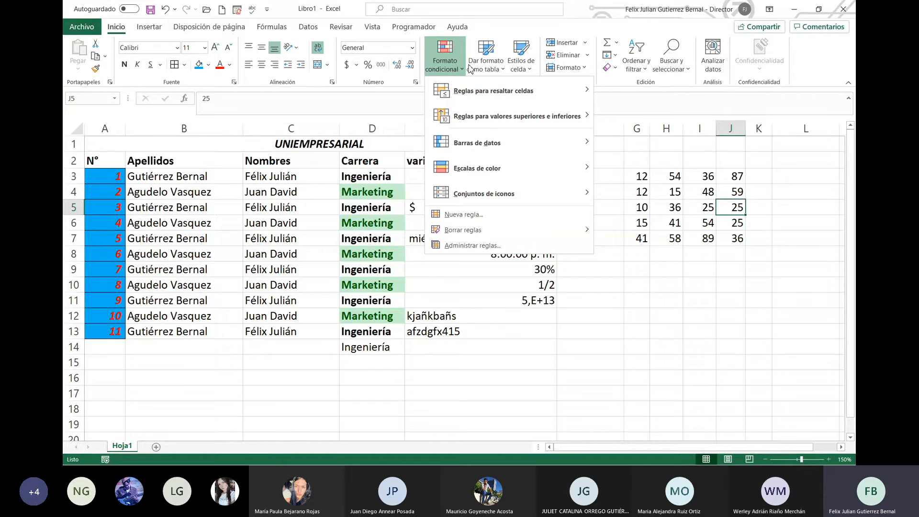
mouse_move(526, 93)
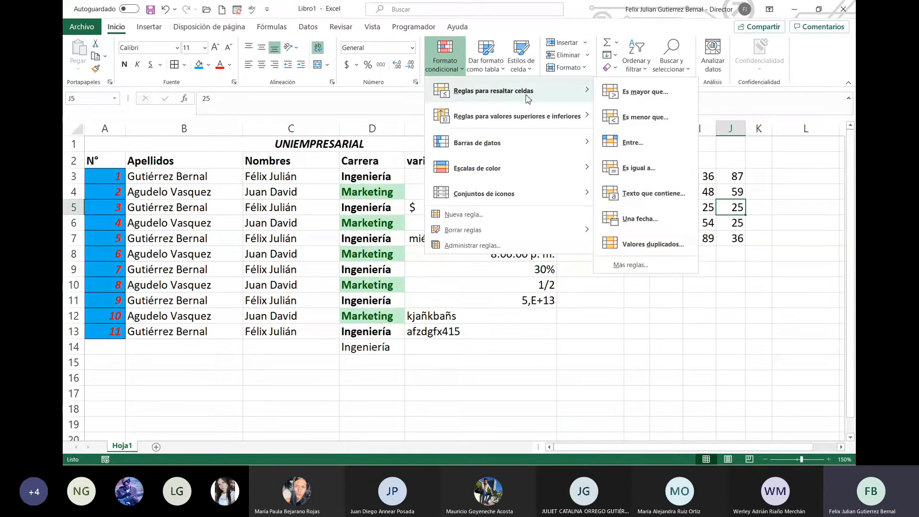
click(645, 92)
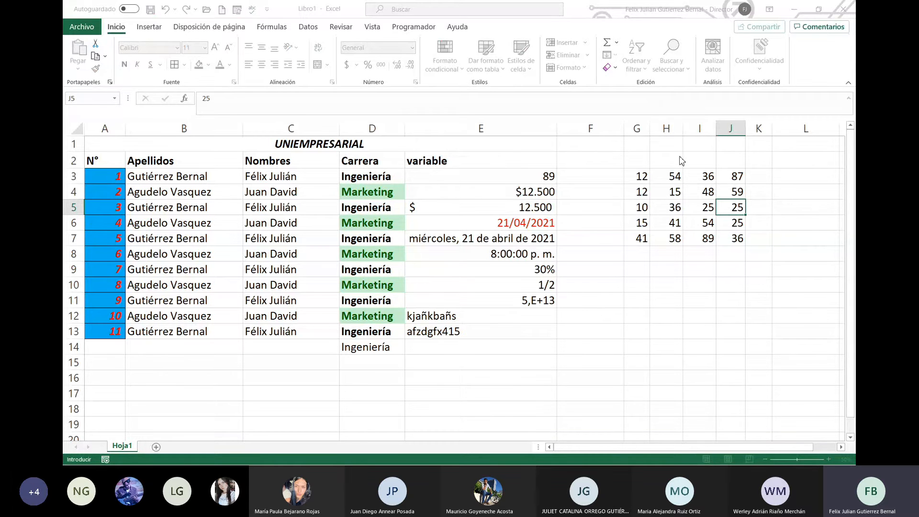
click(744, 163)
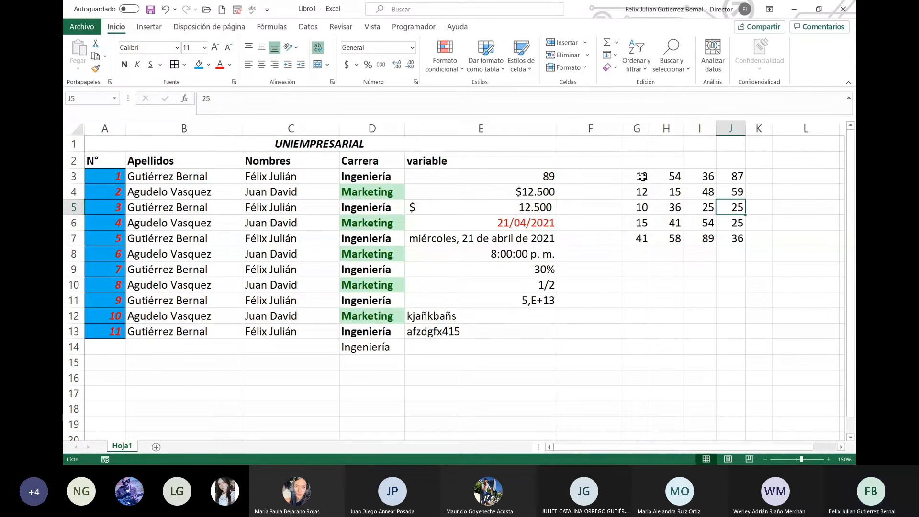
drag(639, 176, 731, 239)
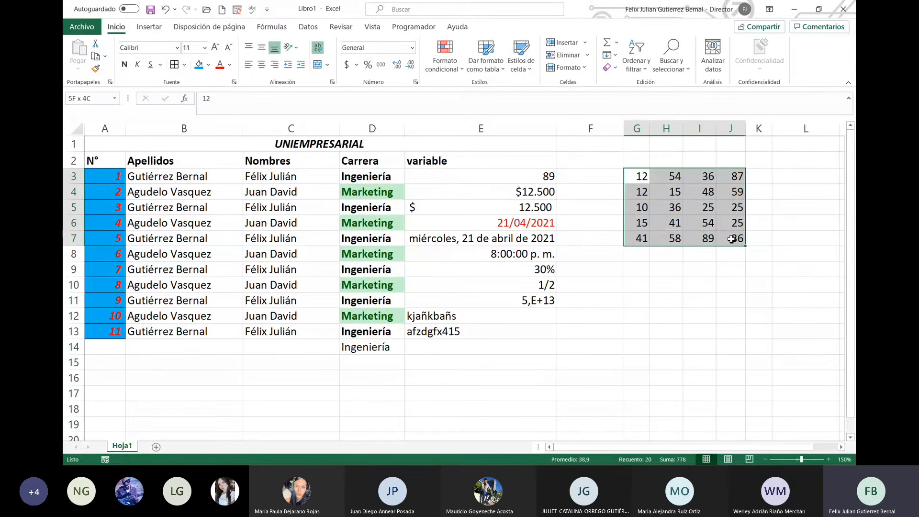
click(445, 62)
mouse_move(533, 96)
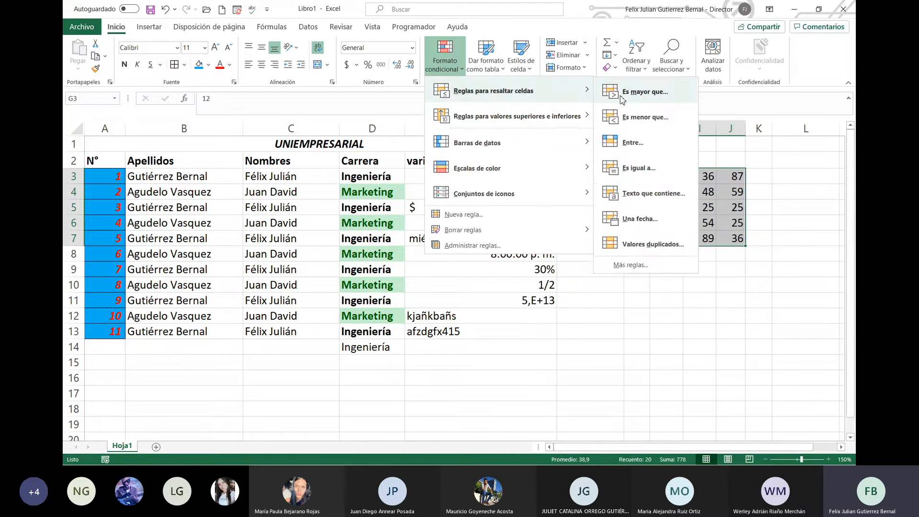
click(644, 91)
text(30)
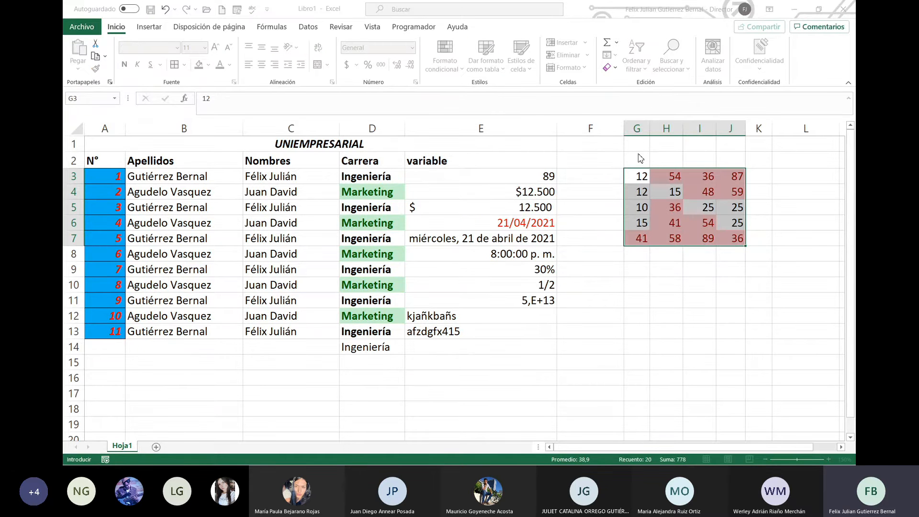
click(725, 165)
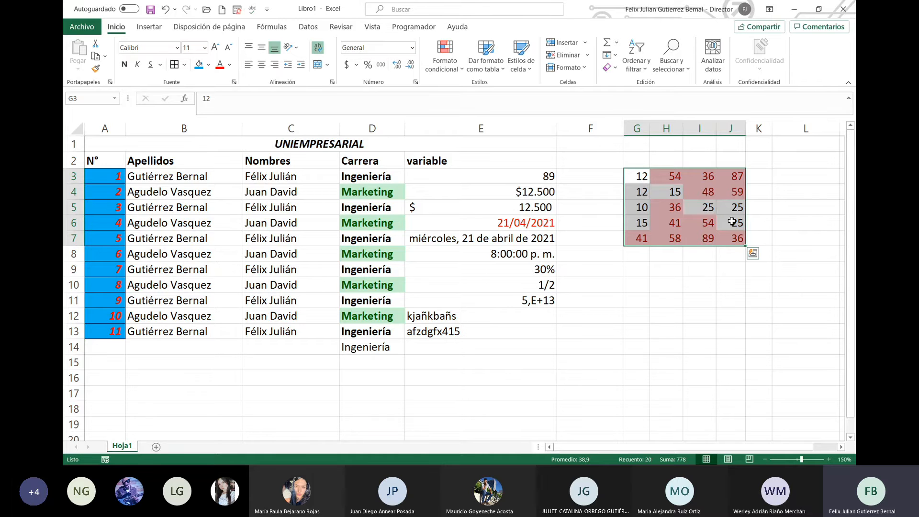
click(755, 262)
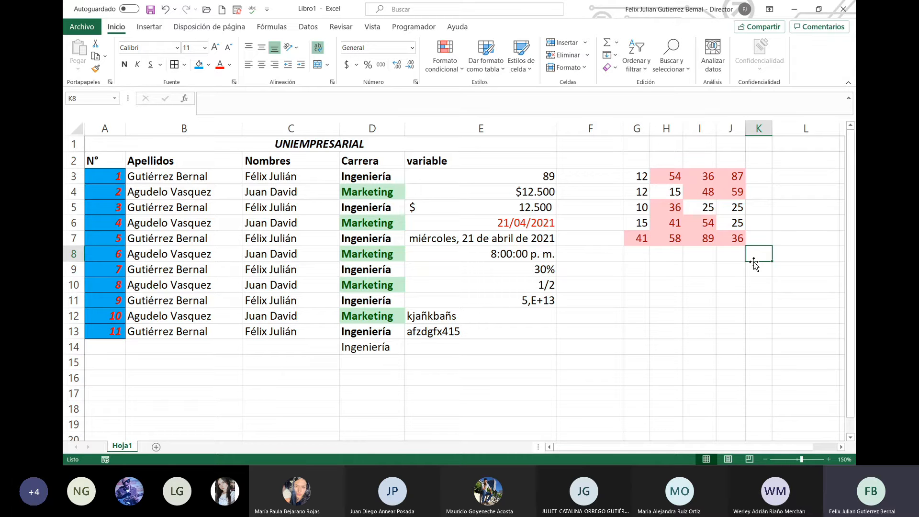
Step: Add an Es menor que highlight rule to the G3:J7 number block
drag(638, 176, 732, 240)
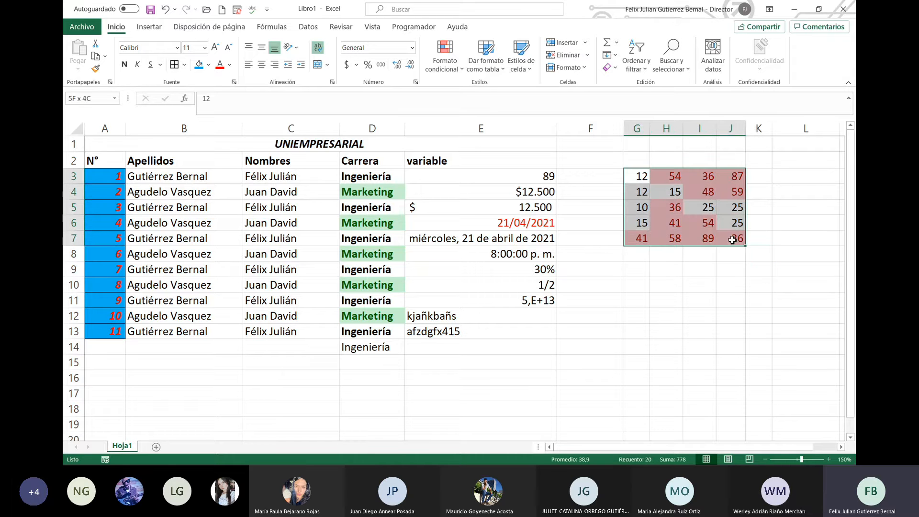
click(445, 60)
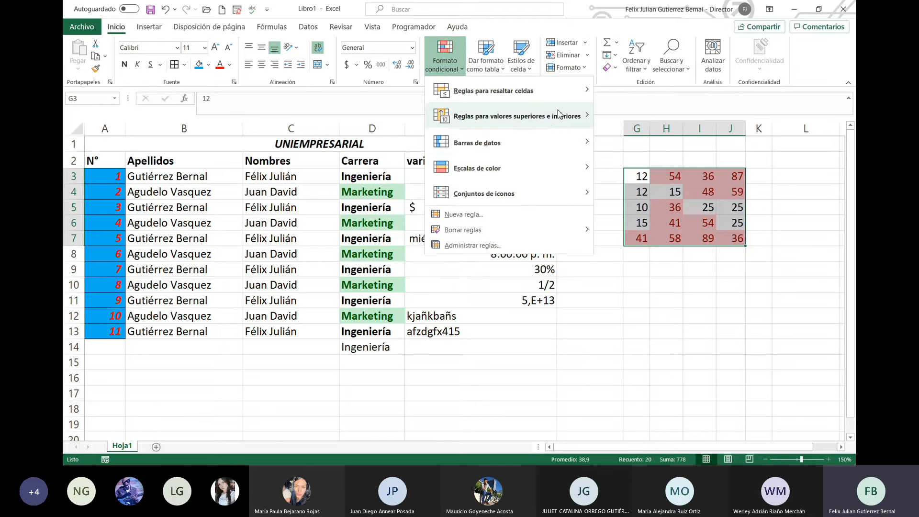
mouse_move(568, 97)
click(661, 122)
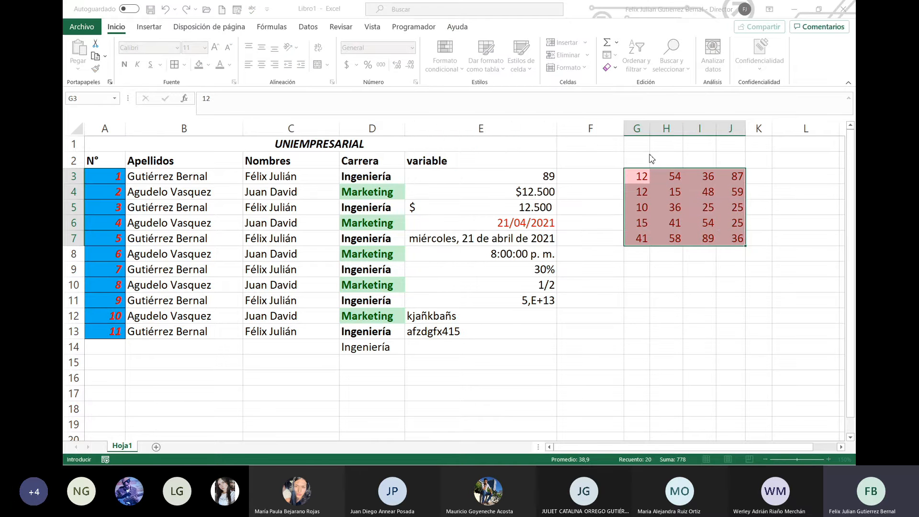
text(0)
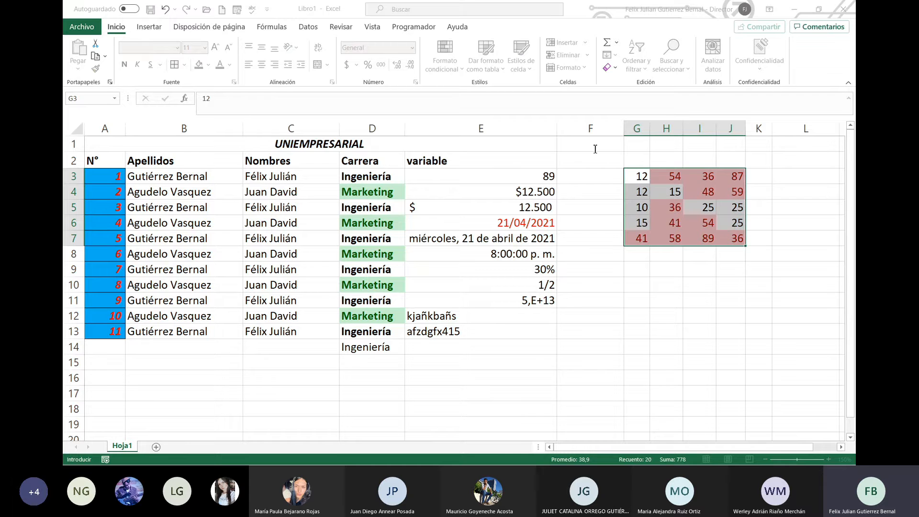
key(Return)
Step: Change I5 from 25 to 5 so it gets the low-value highlight
click(708, 207)
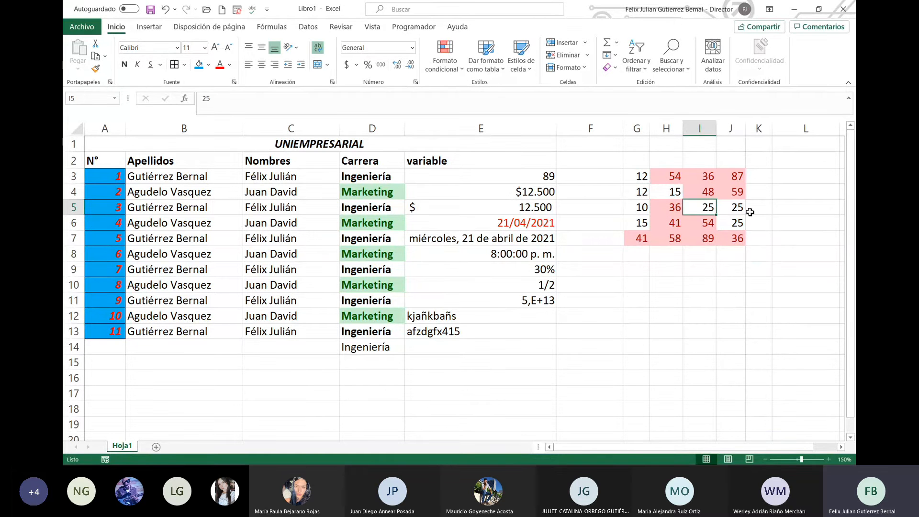
text(5)
key(Return)
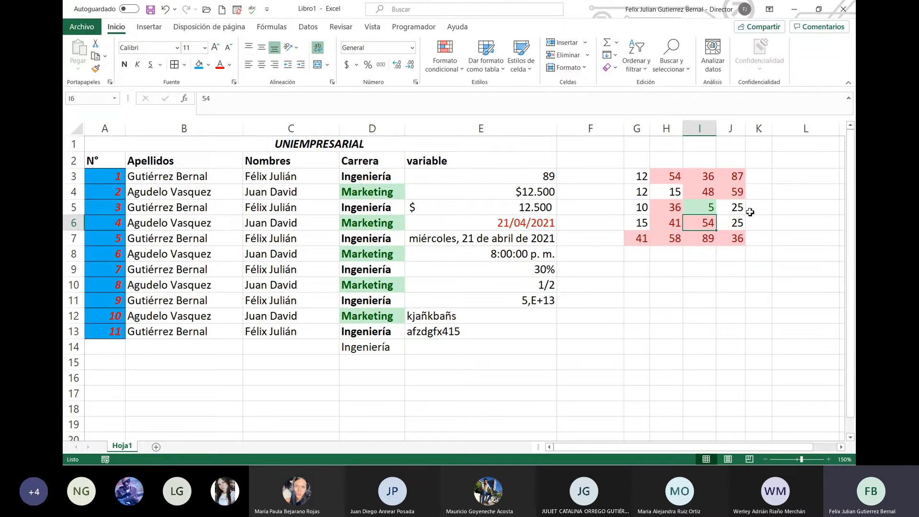
Step: Apply the 10% de valores superiores rule to G3:J7 with light red fill and dark red text
click(458, 70)
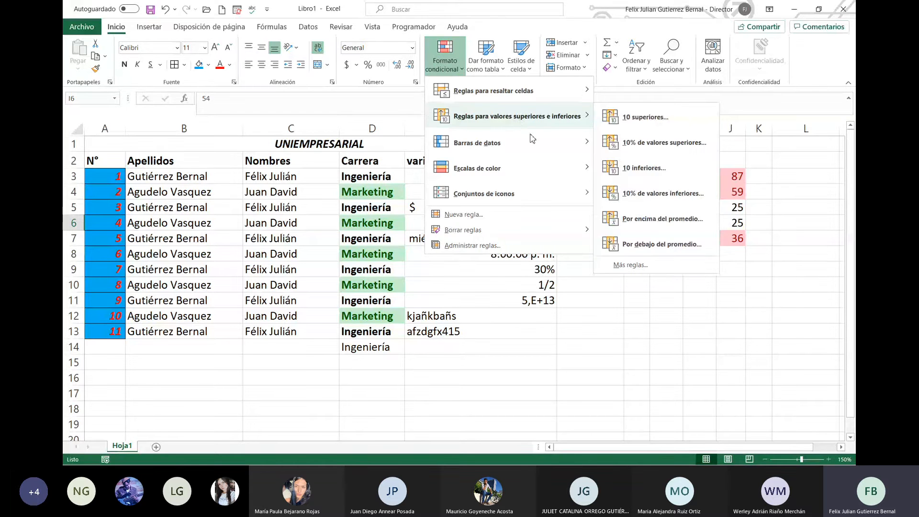
click(637, 181)
drag(636, 181, 732, 238)
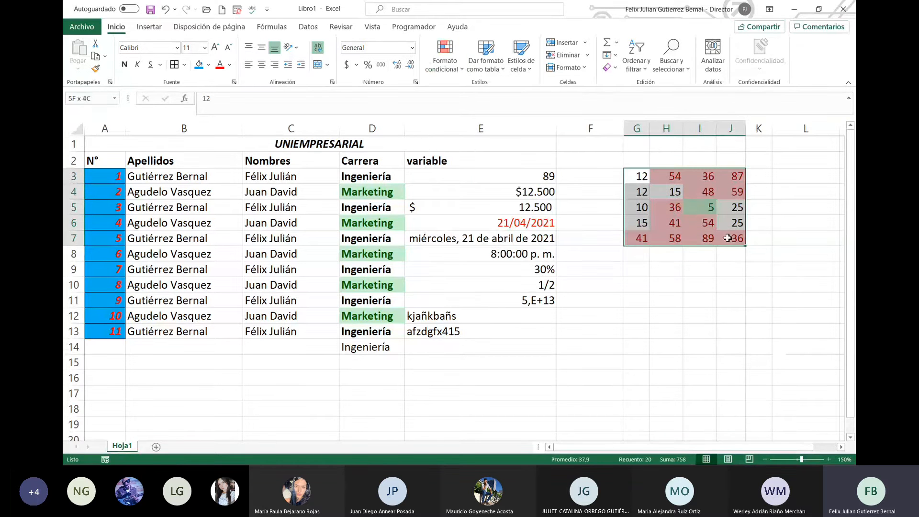
click(440, 72)
mouse_move(551, 116)
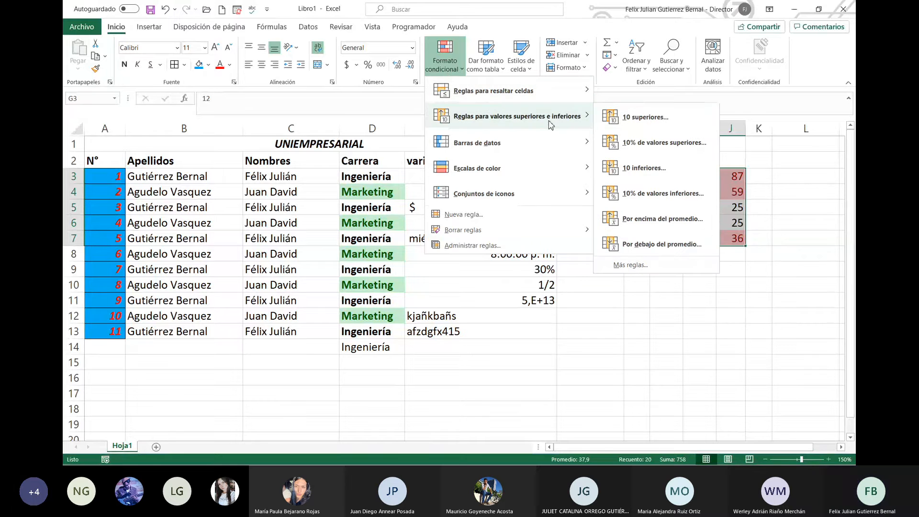
click(687, 146)
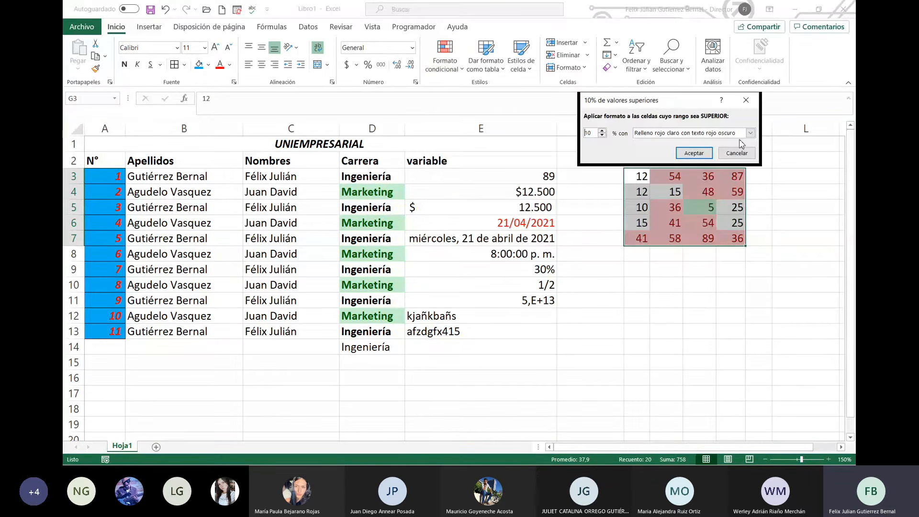
click(694, 153)
click(741, 266)
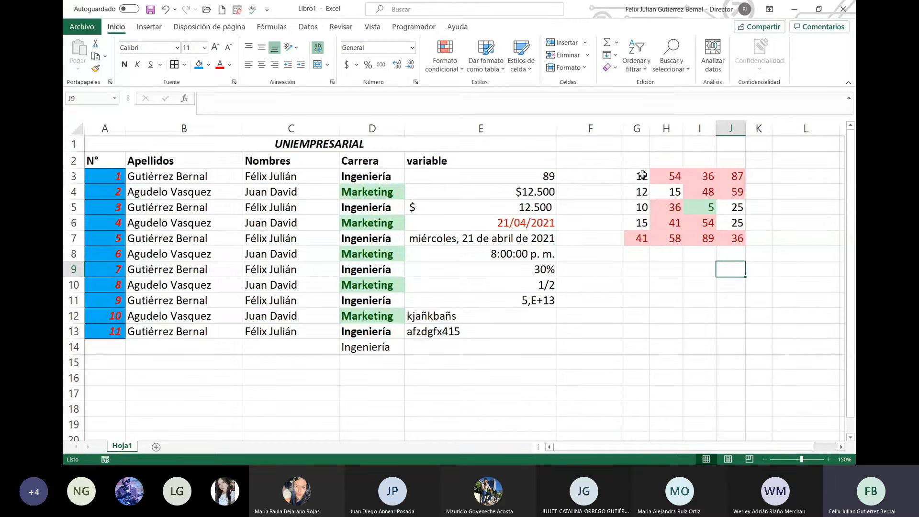
drag(642, 176, 744, 238)
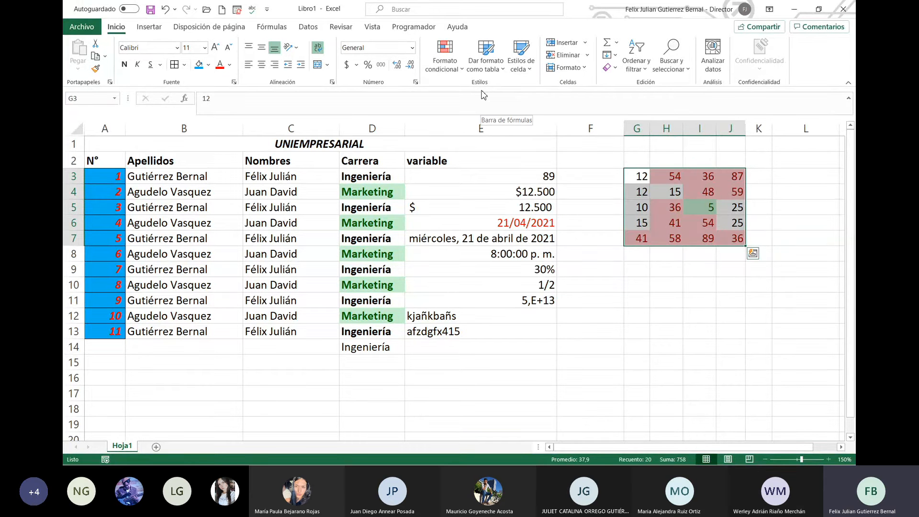
Step: In Administrar reglas, delete the greater-than and less-than rules and apply the change
click(433, 66)
mouse_move(489, 238)
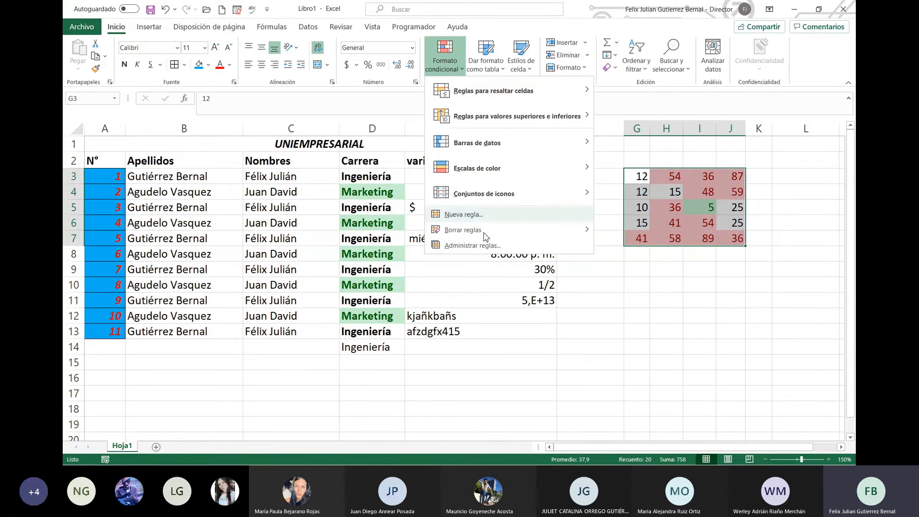
click(498, 264)
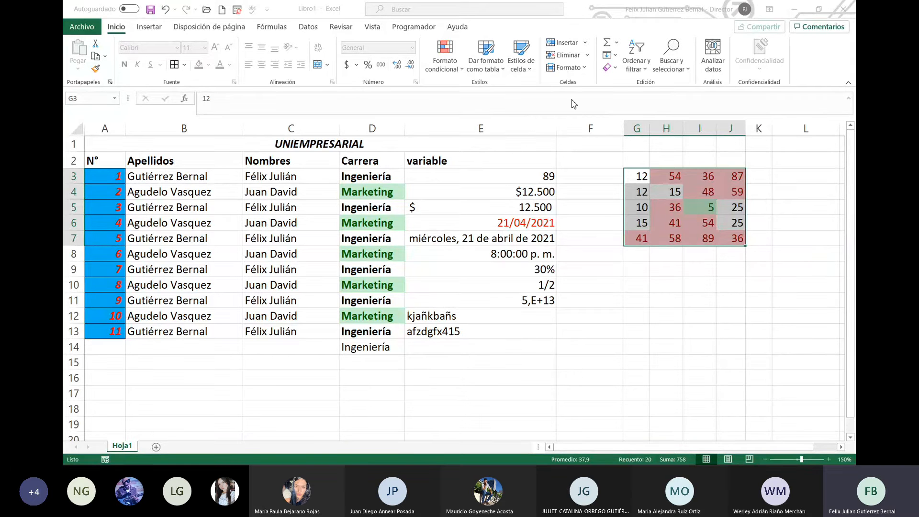
click(837, 210)
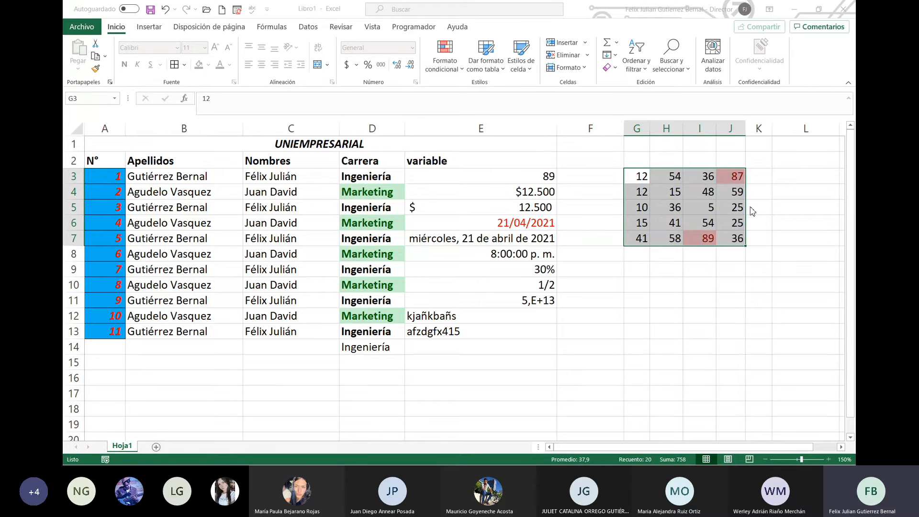
Step: Check J6, then the highlighted 89 in I7 and 87 in J3
click(725, 219)
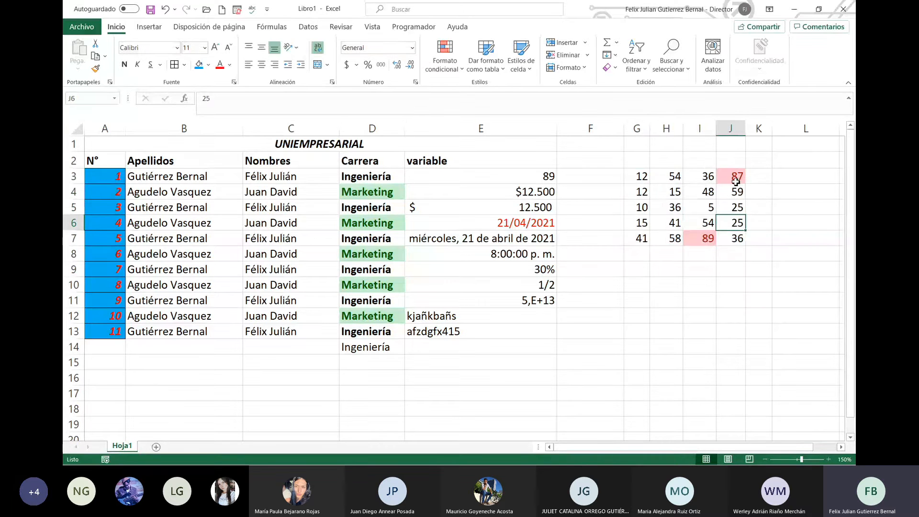
click(705, 244)
click(741, 174)
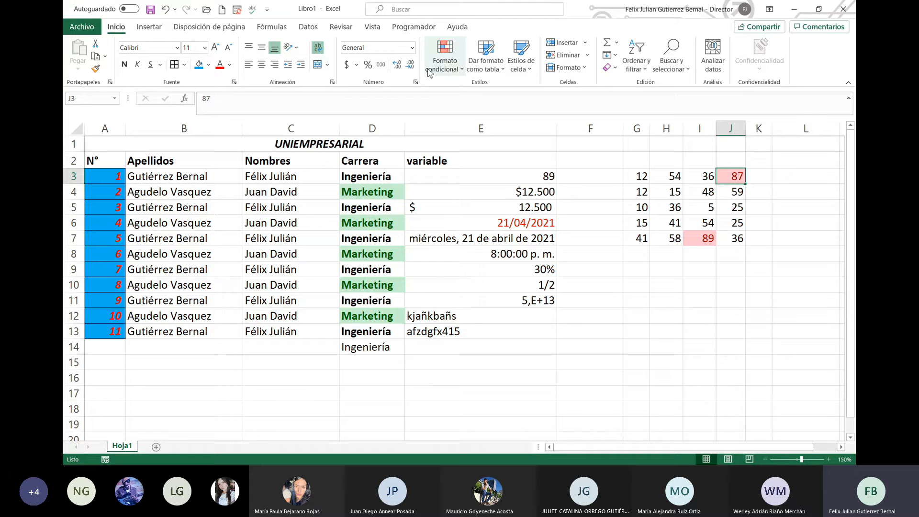
Step: Select G3:J7 and bring up Formato condicional's Borrar reglas options
click(459, 72)
mouse_move(462, 83)
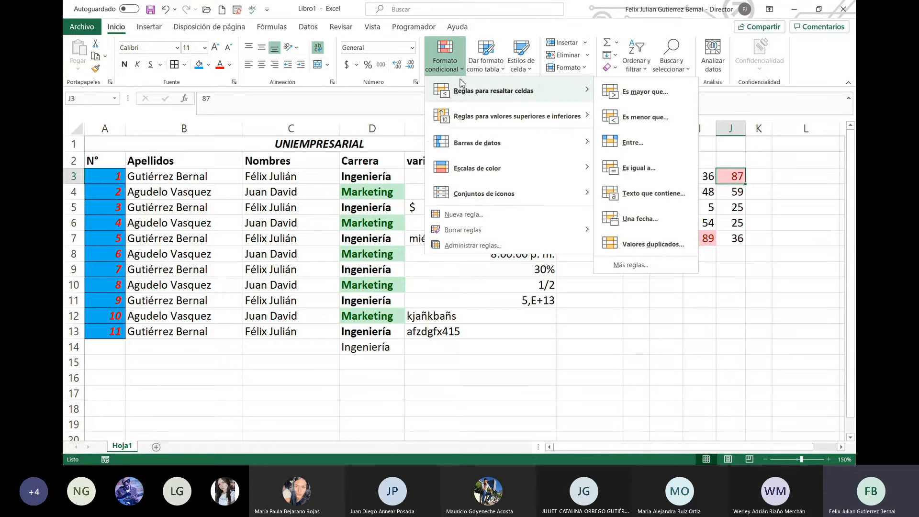
mouse_move(492, 144)
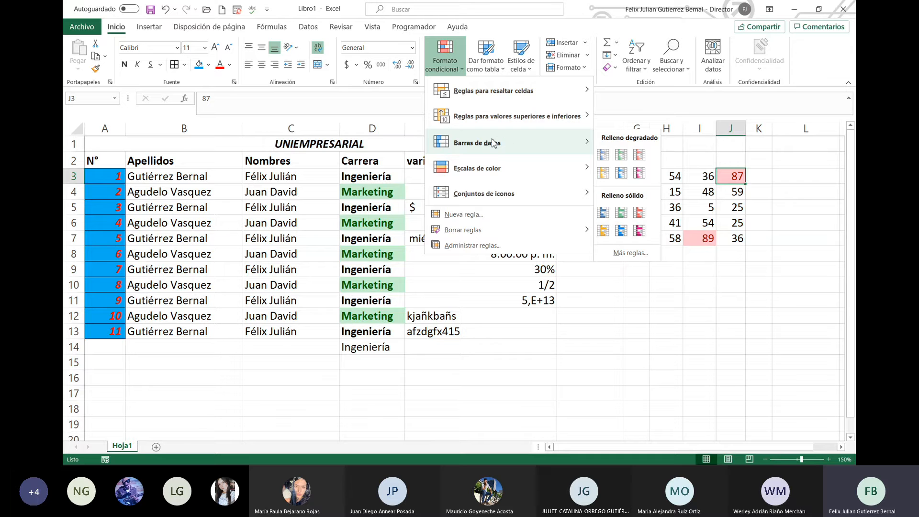
mouse_move(595, 187)
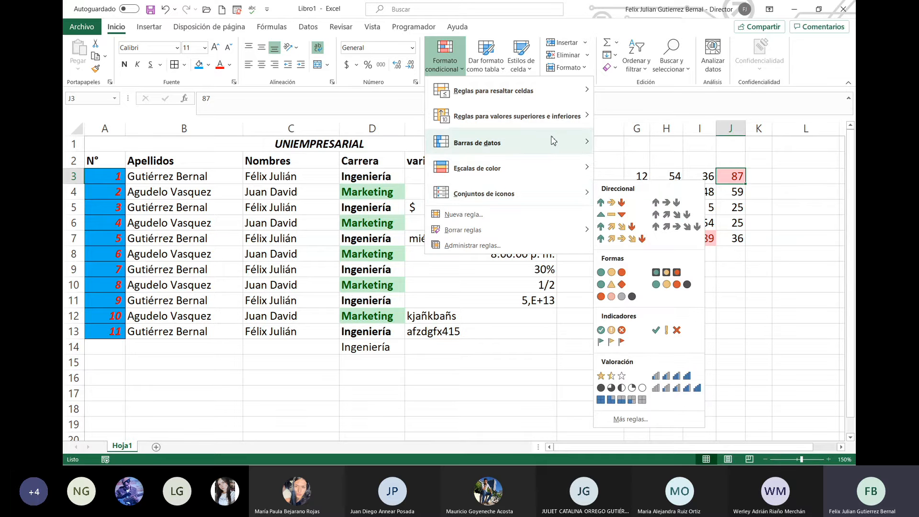
mouse_move(553, 140)
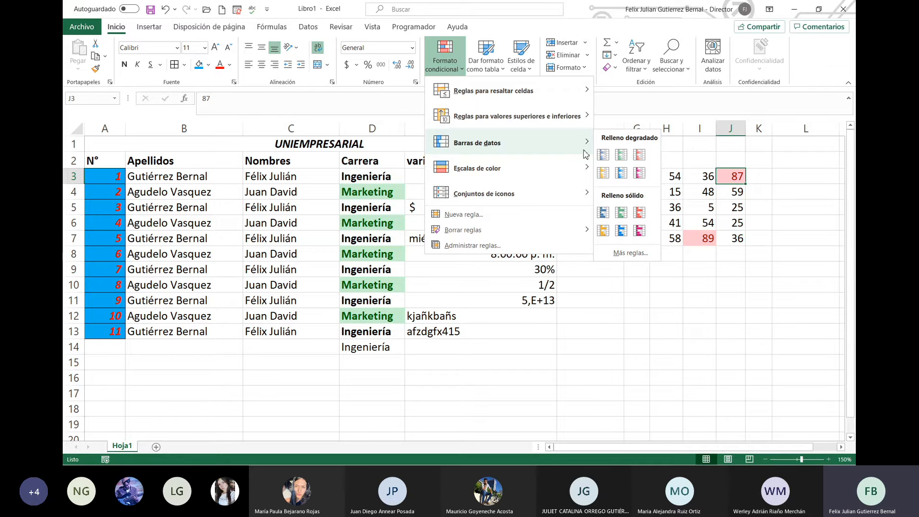
click(701, 256)
mouse_move(639, 176)
mouse_down()
mouse_move(670, 207)
mouse_move(732, 238)
mouse_up()
click(444, 60)
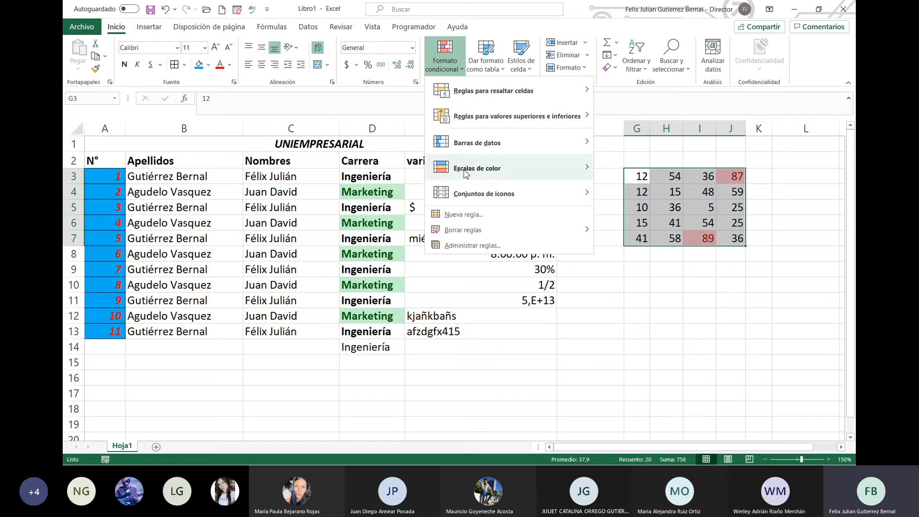
mouse_move(483, 237)
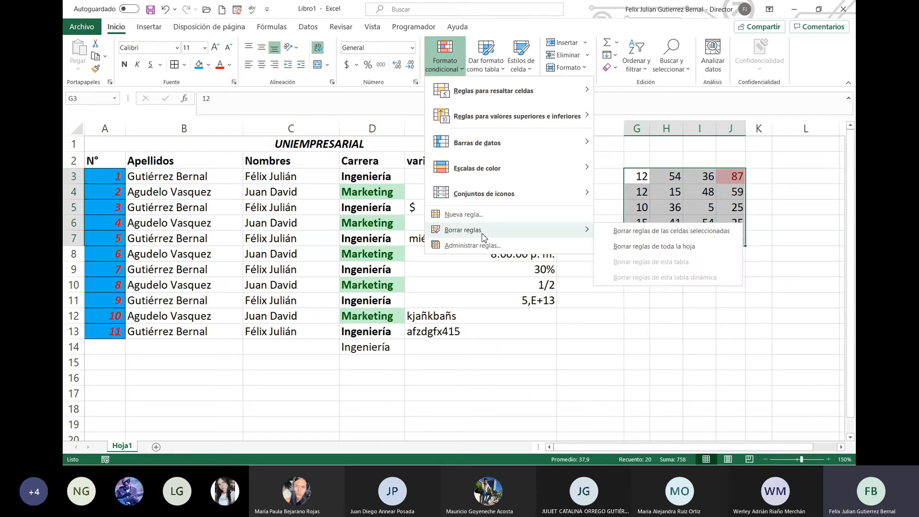
Step: Clear all sheet rules, then give G3:J7 red Relleno sólido data bars
click(683, 246)
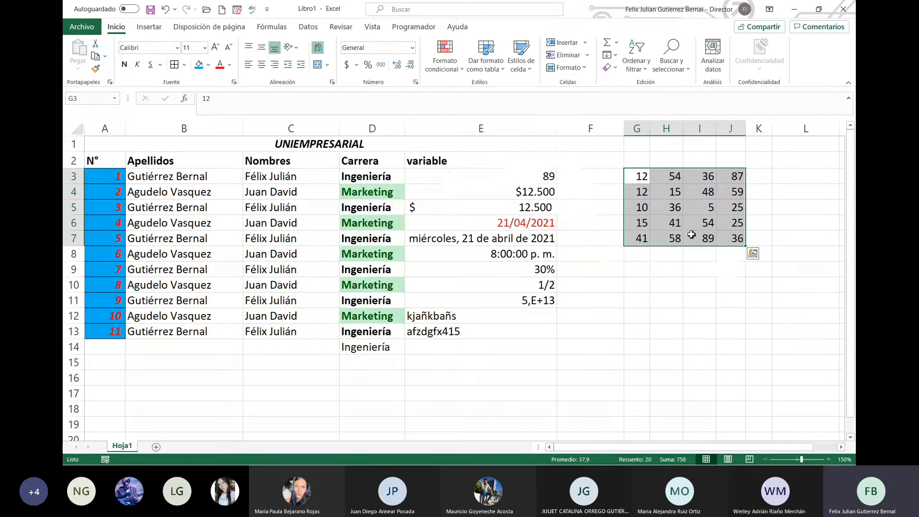
click(444, 60)
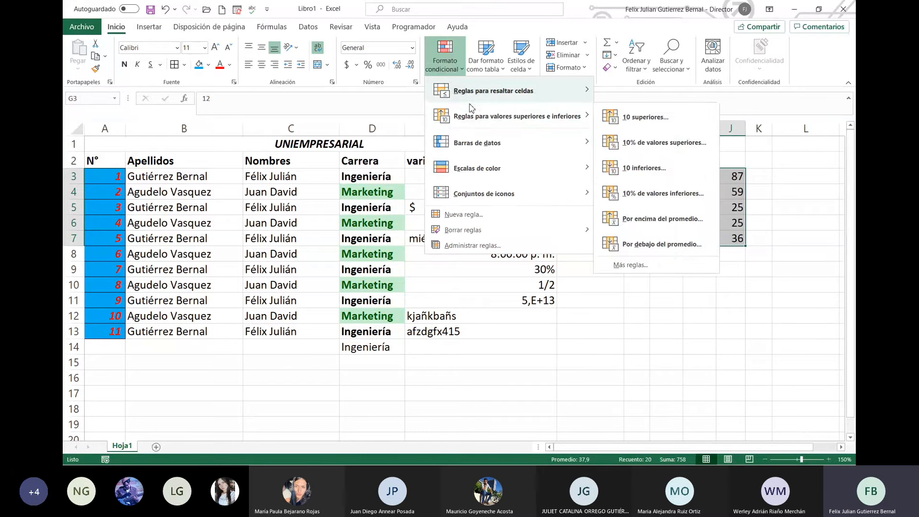
mouse_move(528, 153)
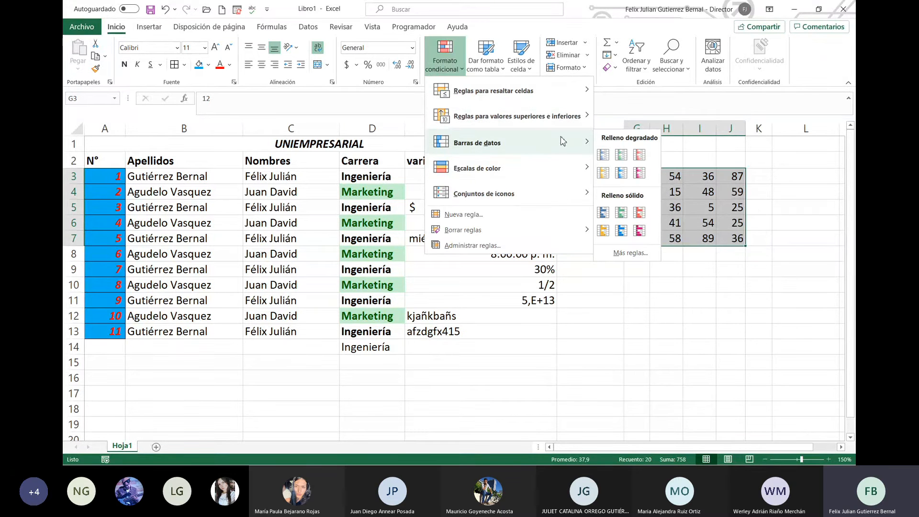
click(639, 212)
click(664, 264)
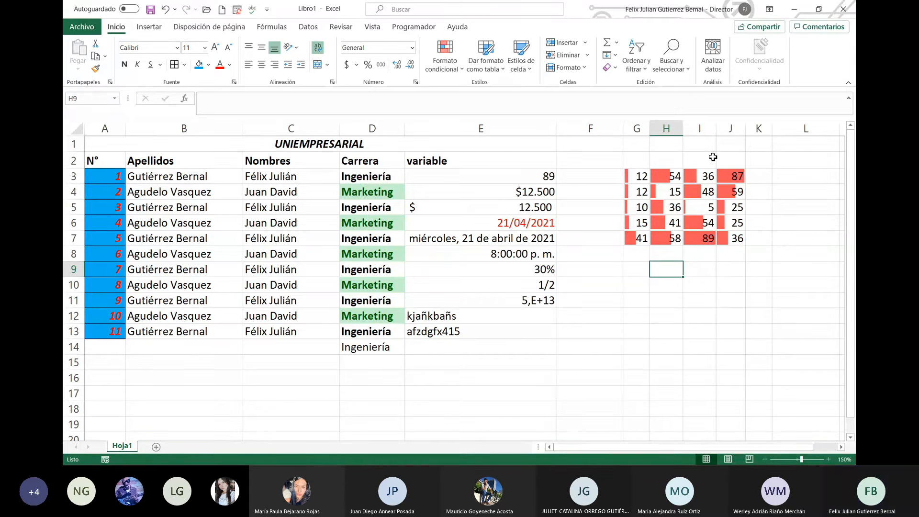
drag(640, 176, 730, 240)
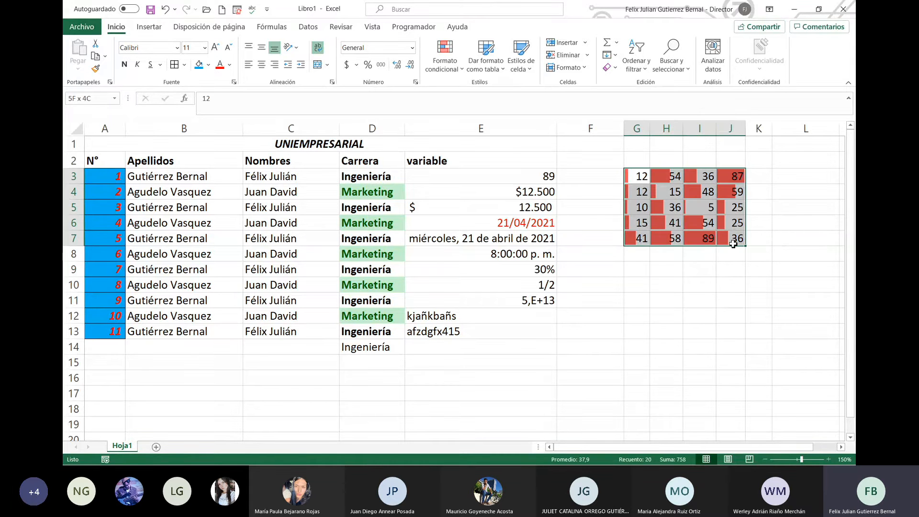
Step: Apply the red-yellow-green colour scale to the numbers in G3:J7
click(457, 71)
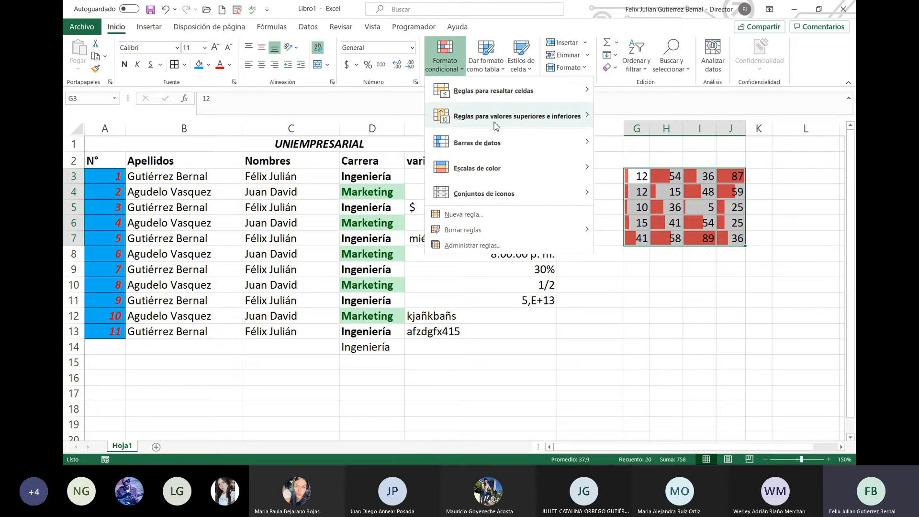
mouse_move(560, 178)
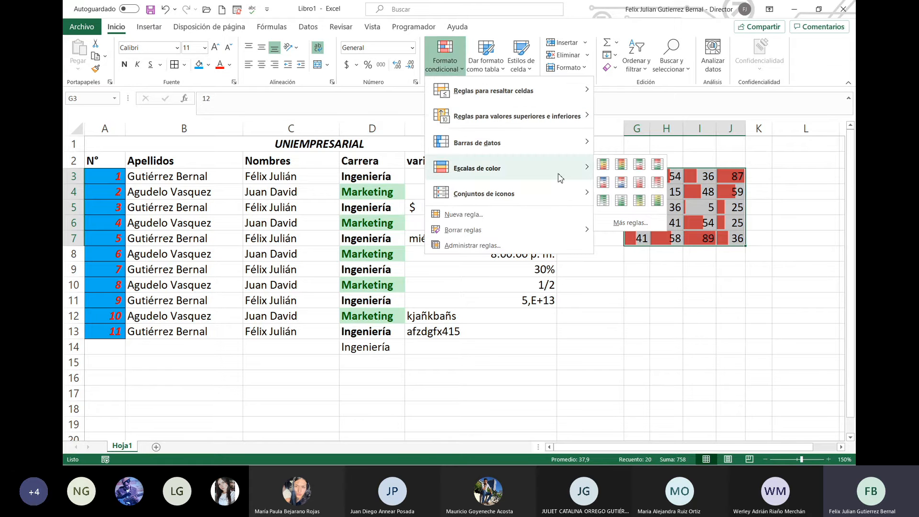
click(622, 170)
click(722, 311)
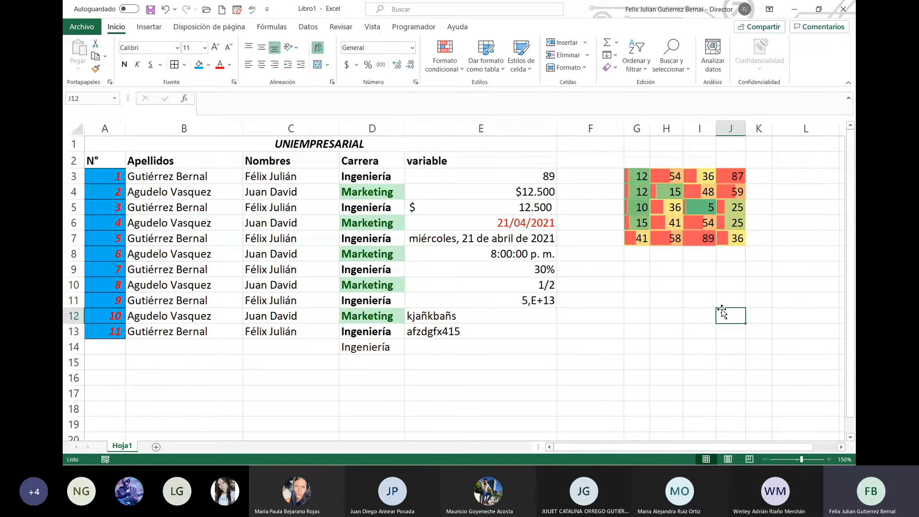
Step: Remove the earlier data bar rule from G3:J7 in Administrar reglas
click(443, 62)
click(471, 246)
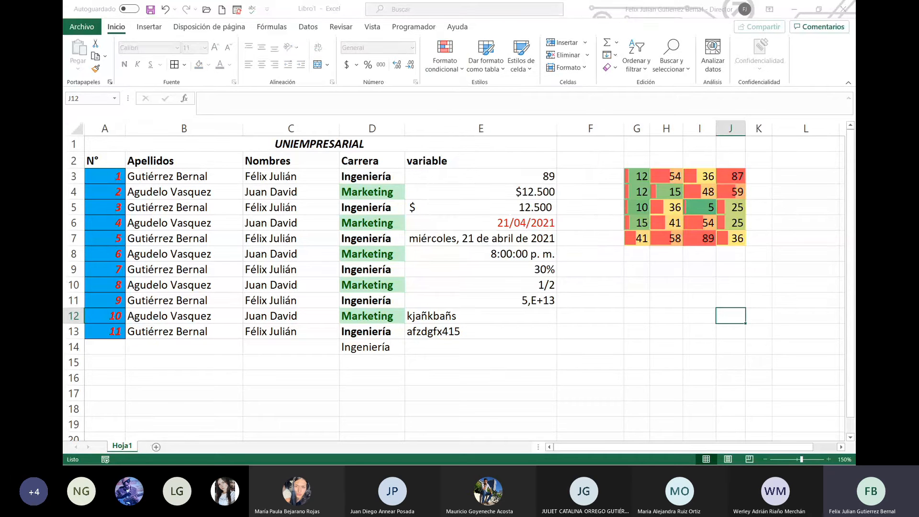
drag(637, 176, 736, 245)
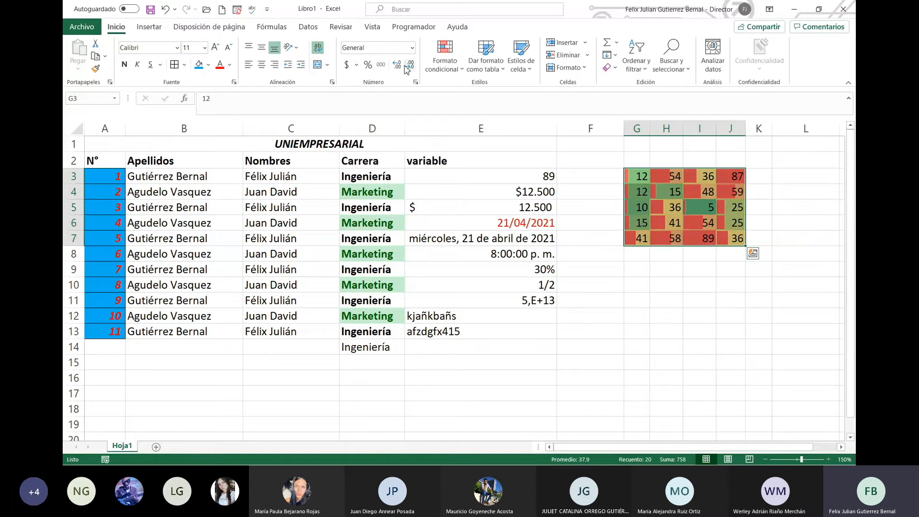
click(458, 69)
click(473, 246)
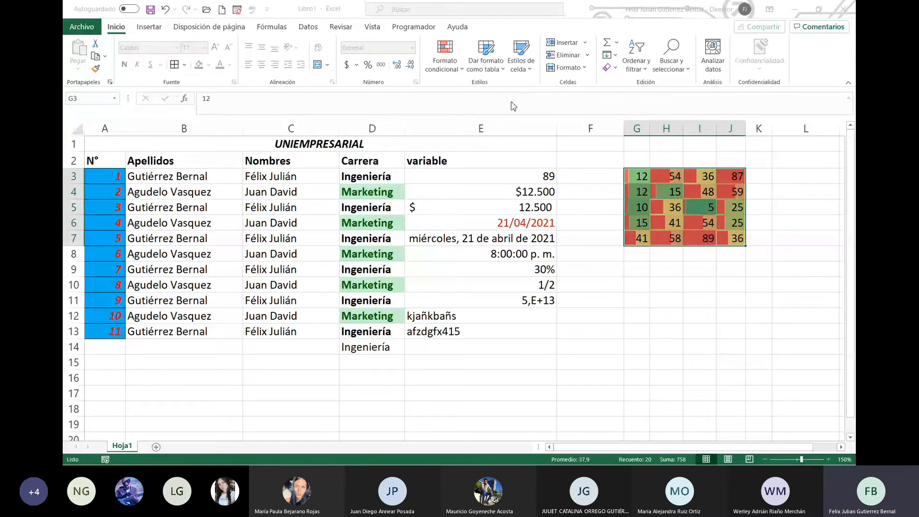
click(751, 287)
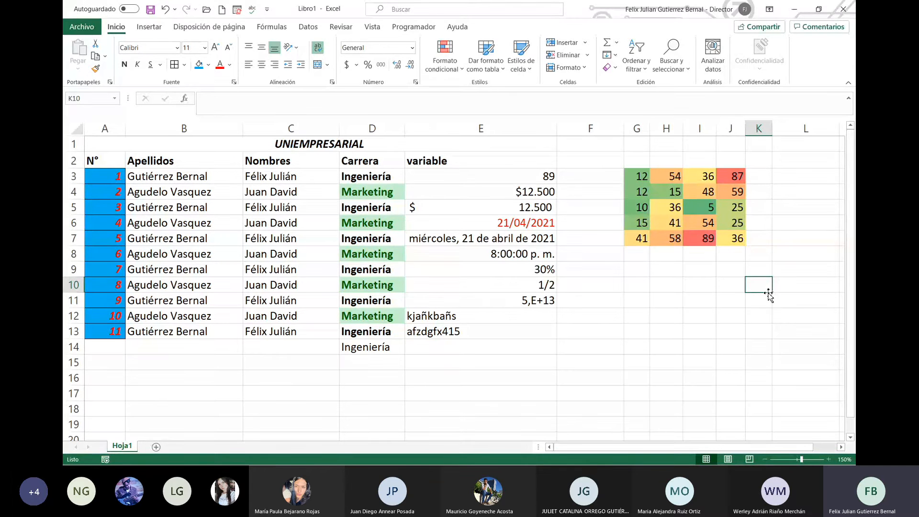
Step: Step through the shaded cells in columns G to J, comparing colours with values
key(Up)
key(Up)
key(Up)
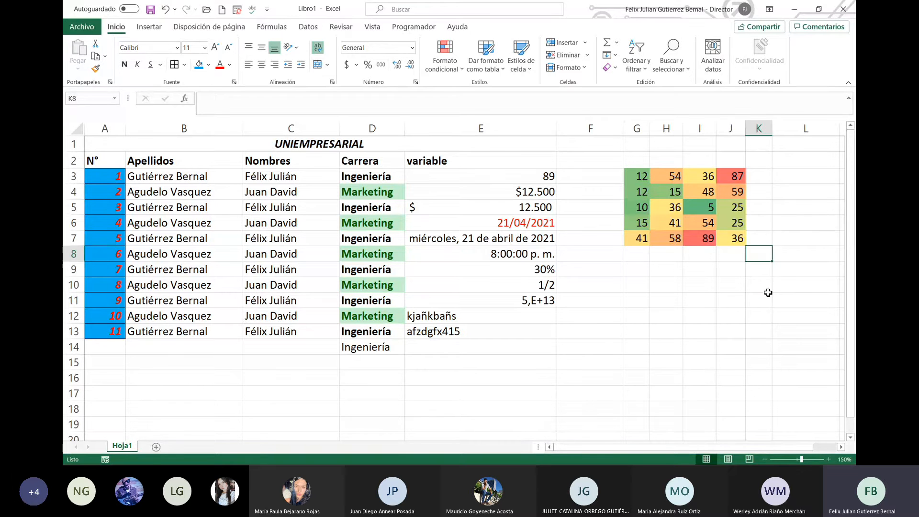
key(Left)
key(Left)
key(Left)
key(Up)
key(Up)
key(Up)
key(Up)
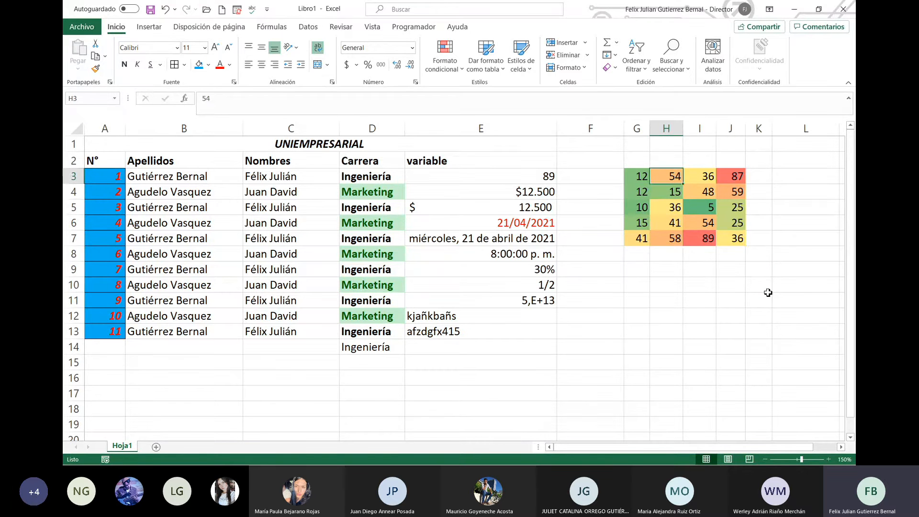
key(Left)
key(Down)
key(Right)
key(Up)
key(Right)
key(Right)
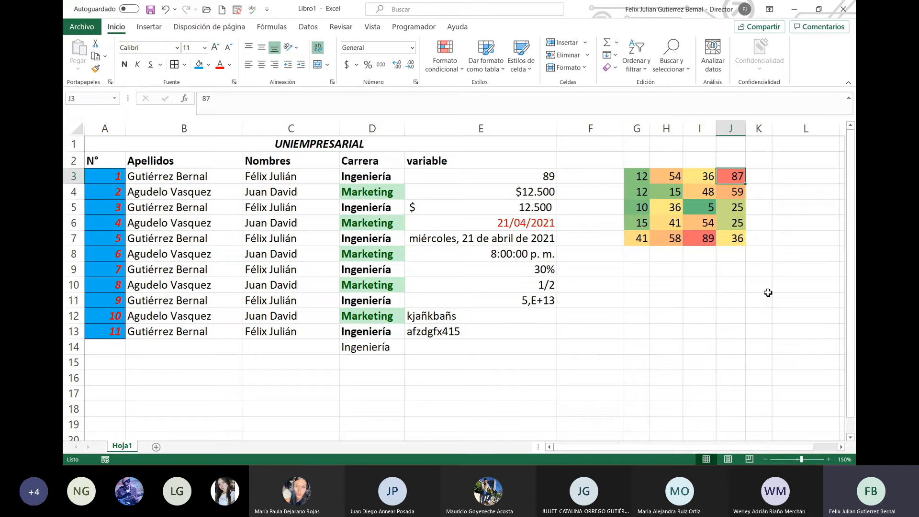
key(Down)
key(Down)
key(Down)
key(Up)
key(Up)
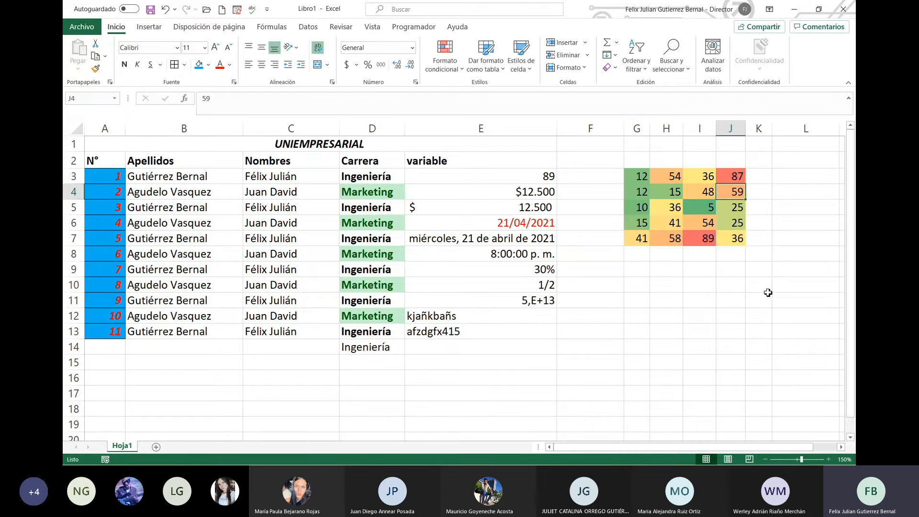
key(Up)
key(Up)
key(Left)
key(Left)
key(Left)
key(Down)
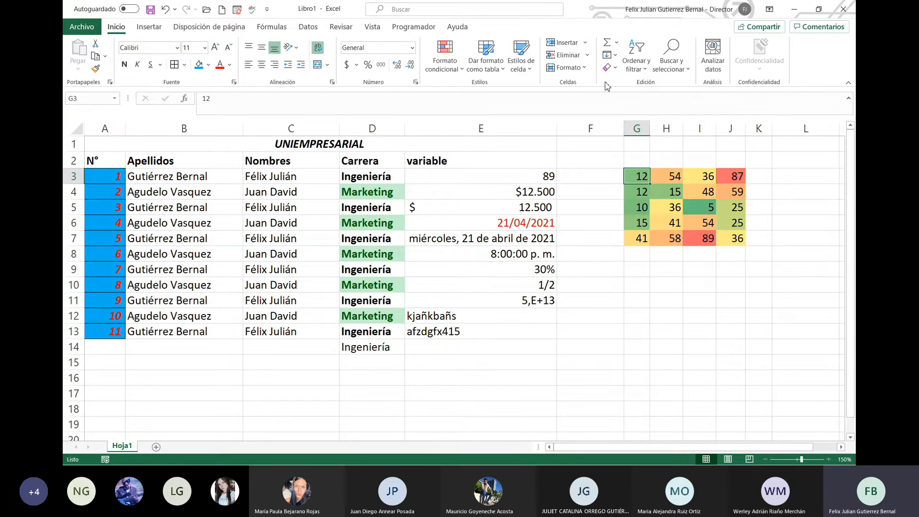
Step: Apply the 5 clasificaciones rating-bar icon set over the colour scale in G3:J7
click(460, 72)
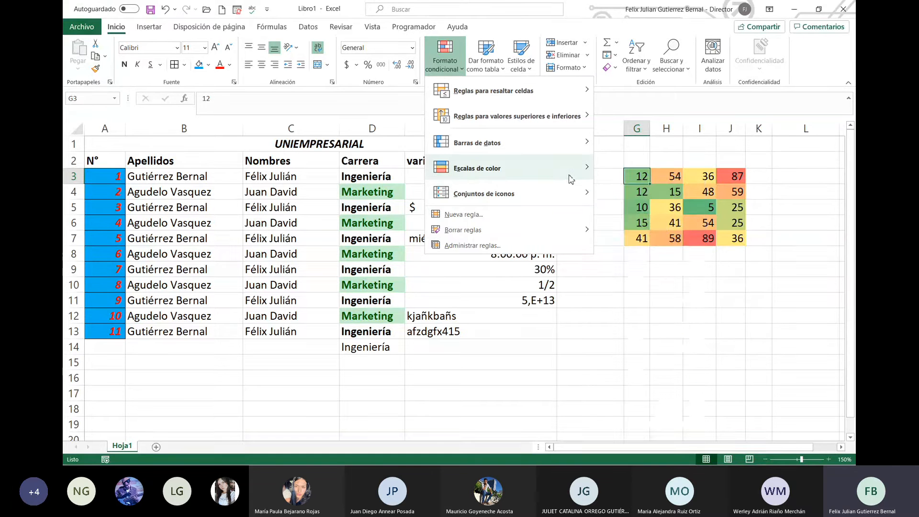
mouse_move(590, 192)
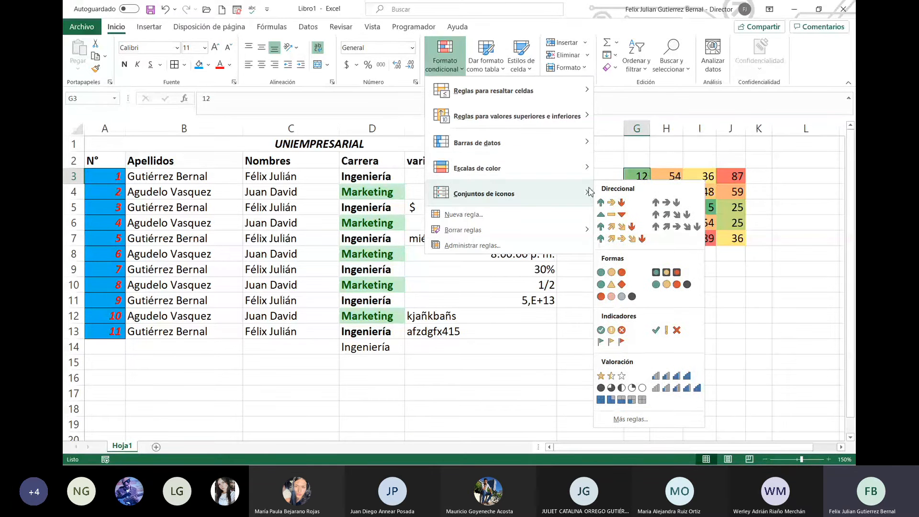
click(748, 238)
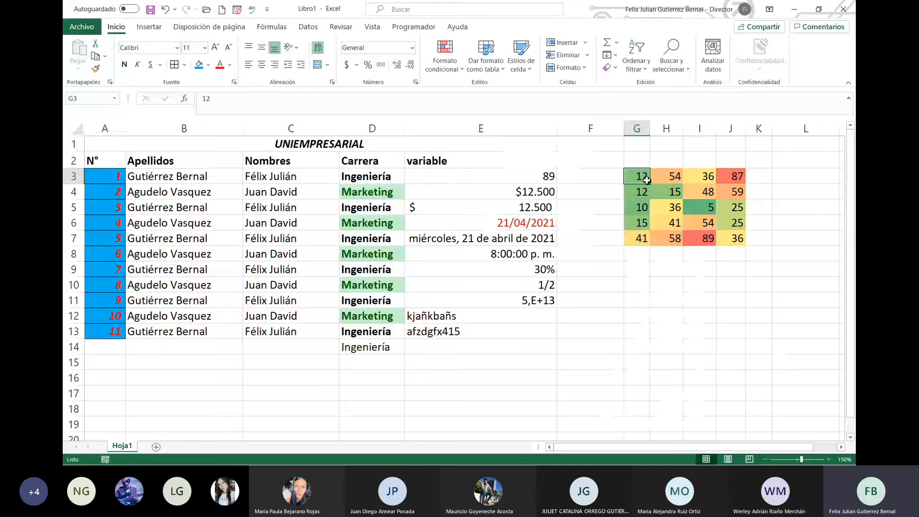
mouse_move(636, 178)
mouse_down()
mouse_move(708, 236)
mouse_move(732, 236)
mouse_up()
click(439, 63)
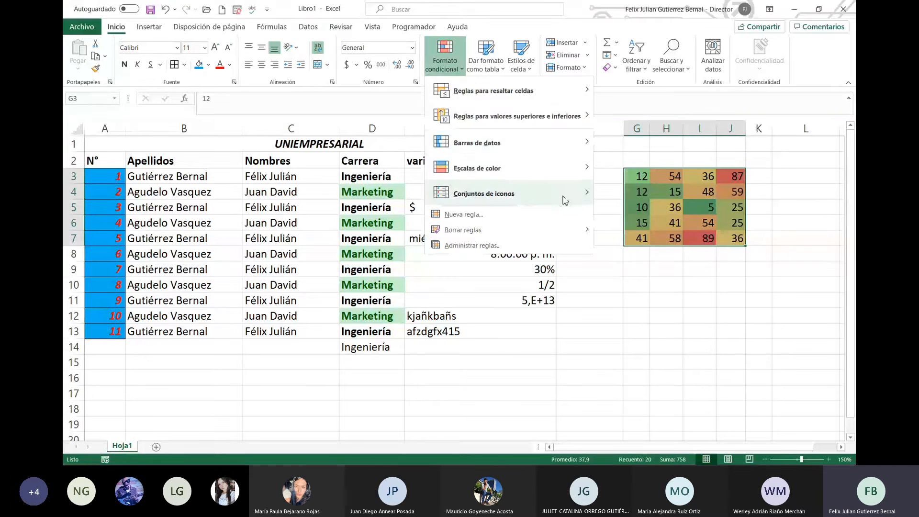
mouse_move(567, 200)
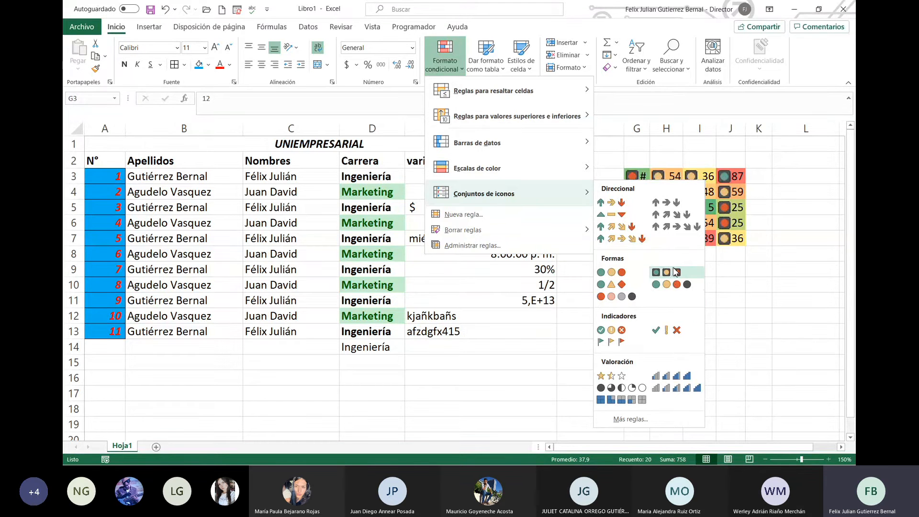
click(676, 382)
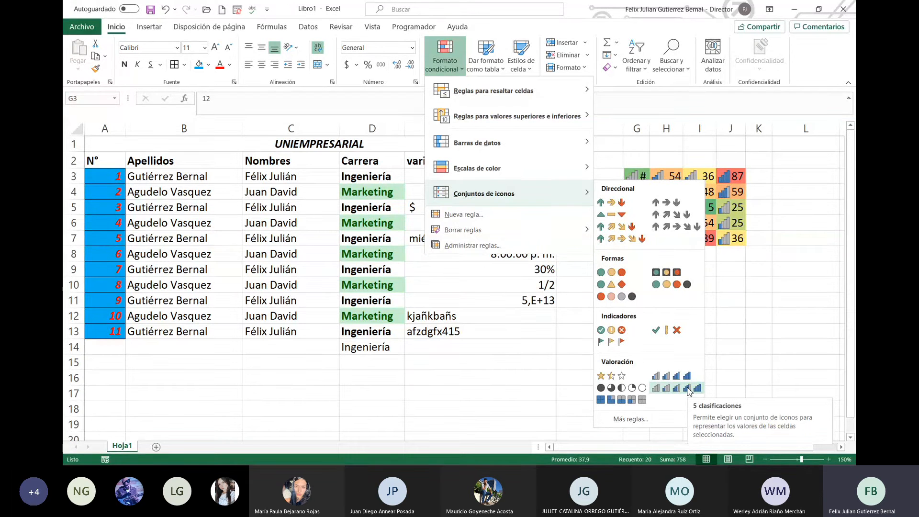
click(687, 390)
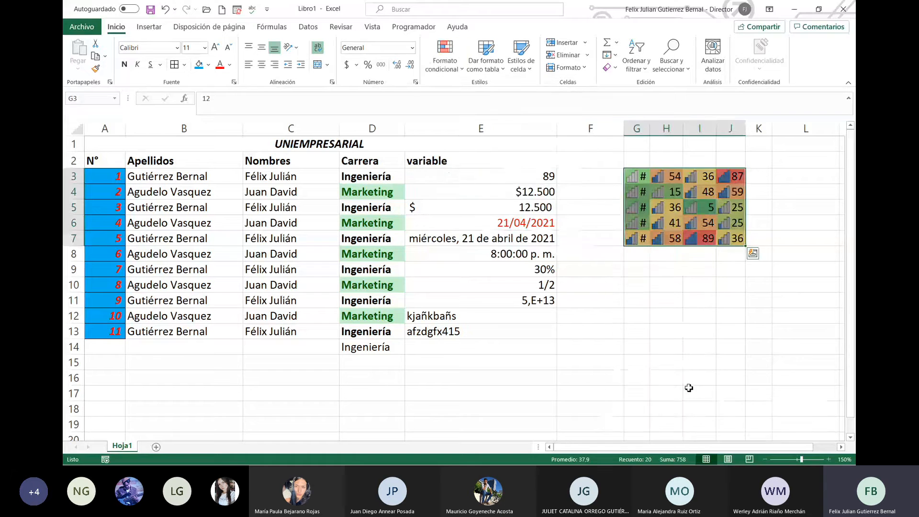
click(699, 331)
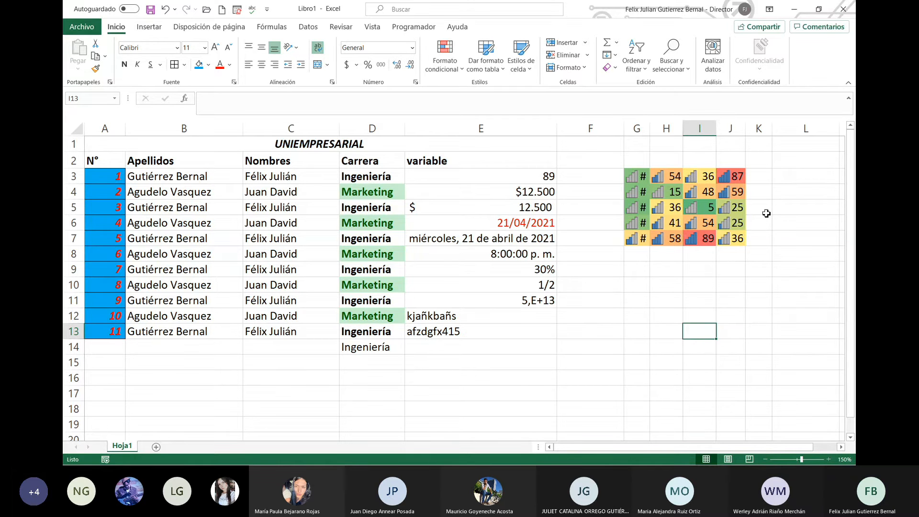
click(645, 265)
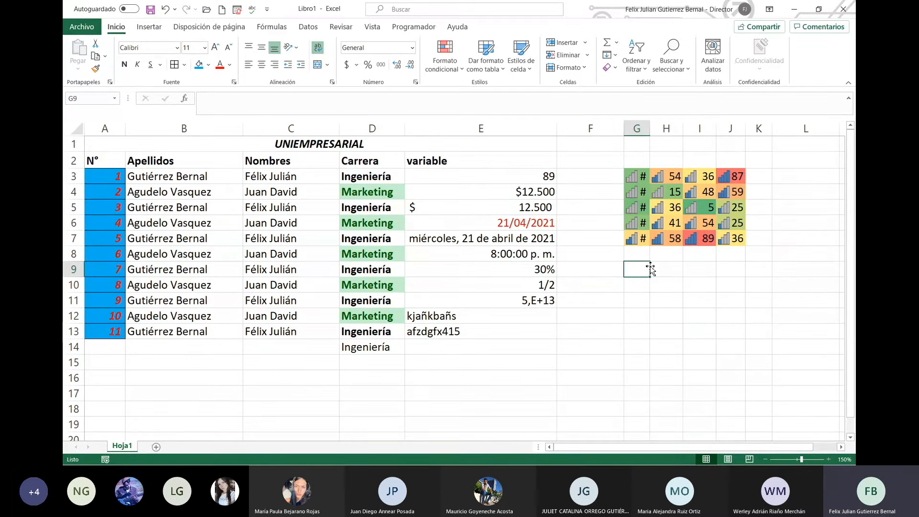
click(458, 71)
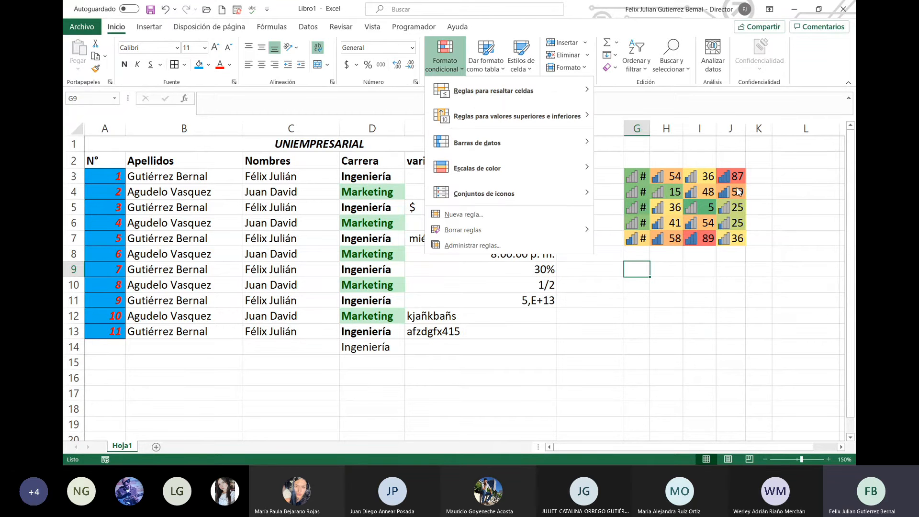
key(Escape)
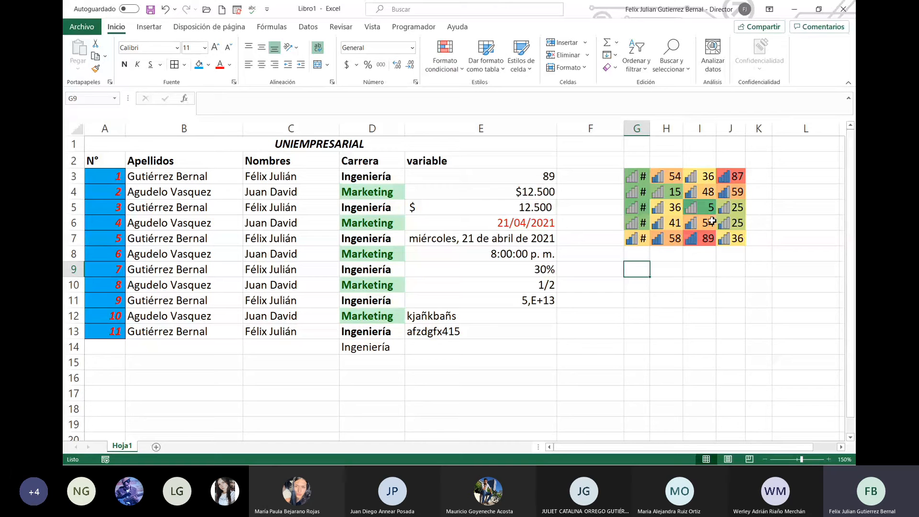
click(495, 70)
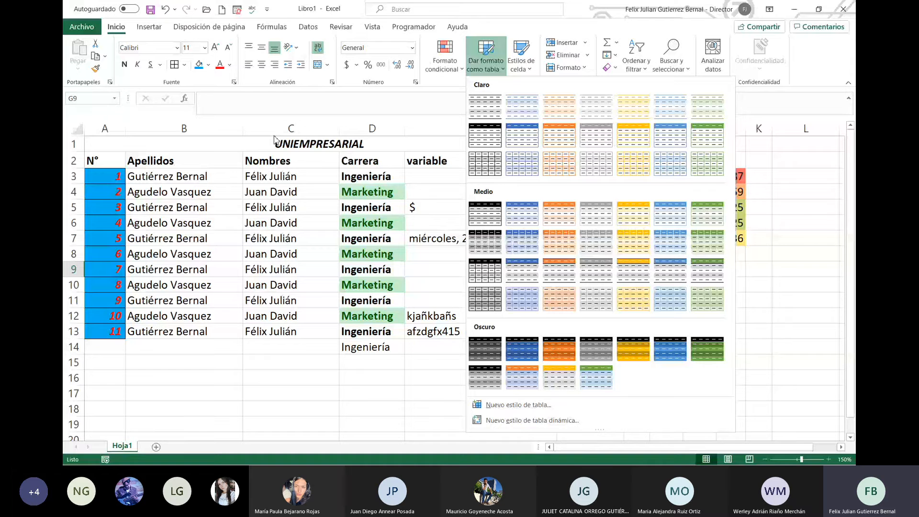
click(768, 262)
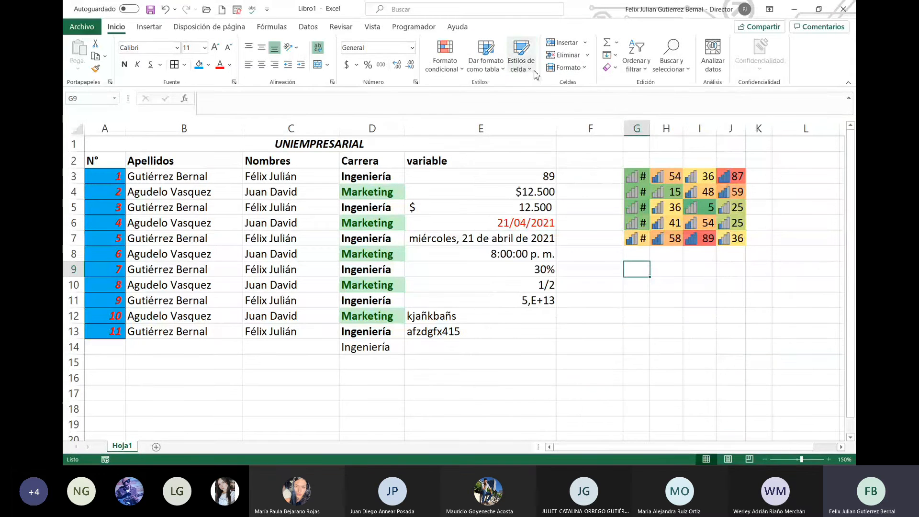
click(520, 64)
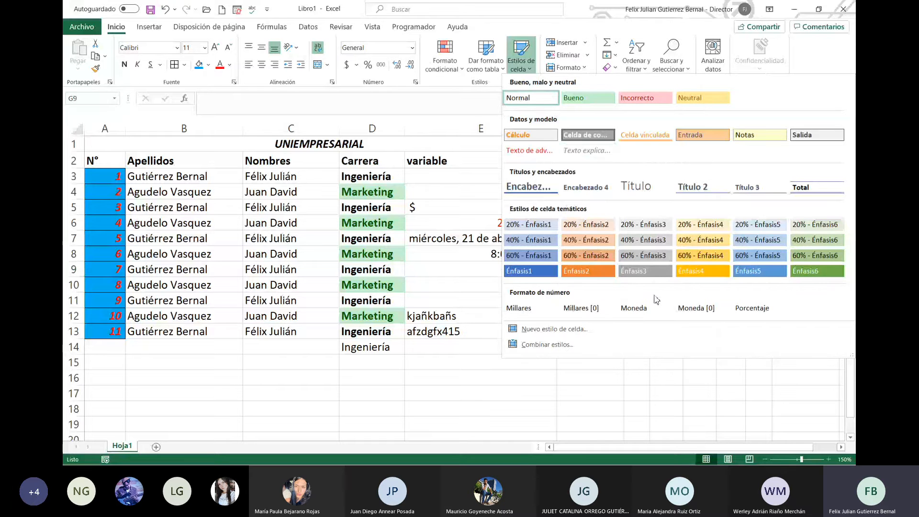
click(580, 415)
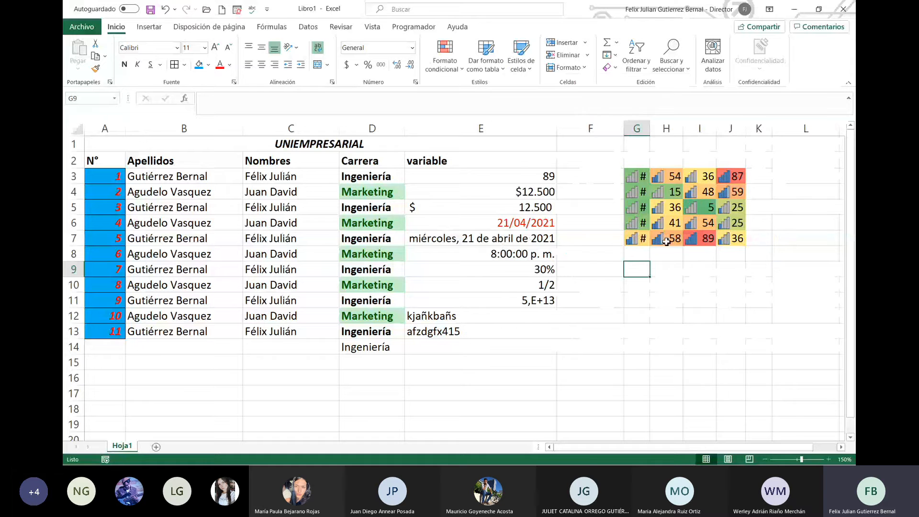
Step: Copy G3:J7 and paste it at G10, keeping only the values
drag(629, 173, 740, 240)
key(ctrl+c)
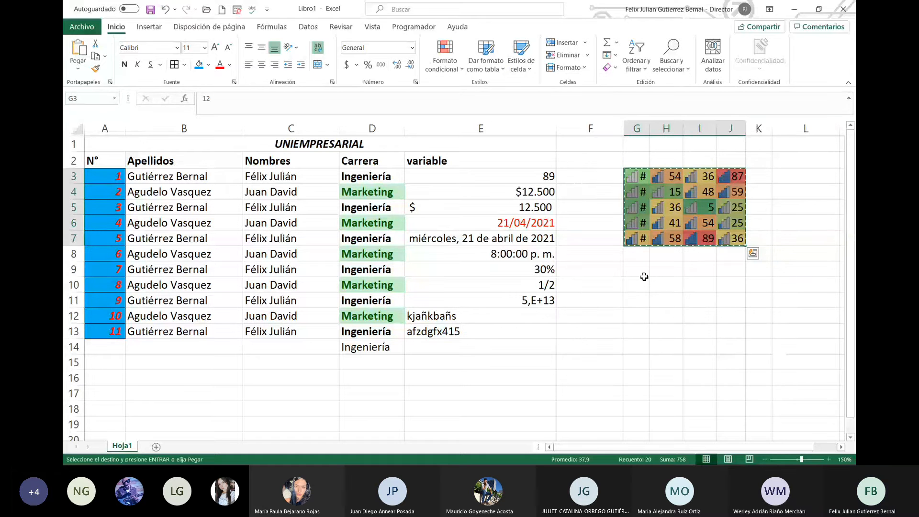
click(642, 285)
key(ctrl+v)
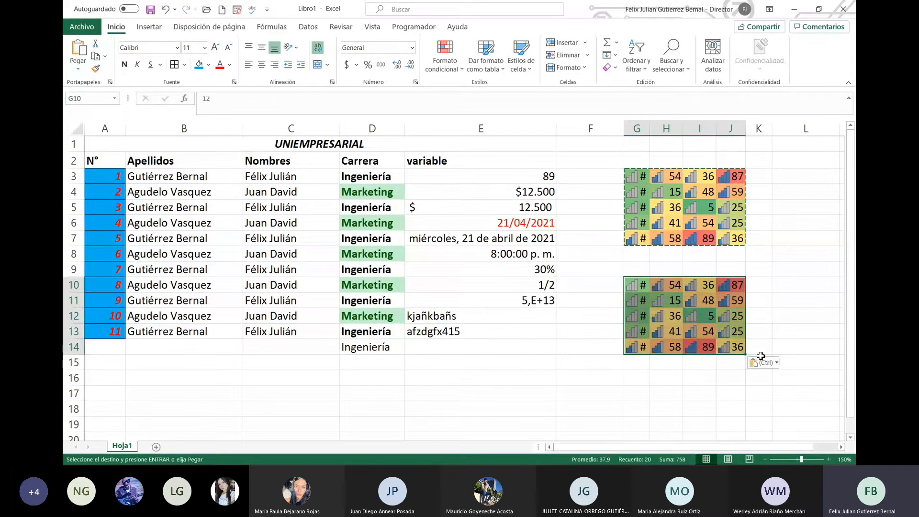
click(763, 362)
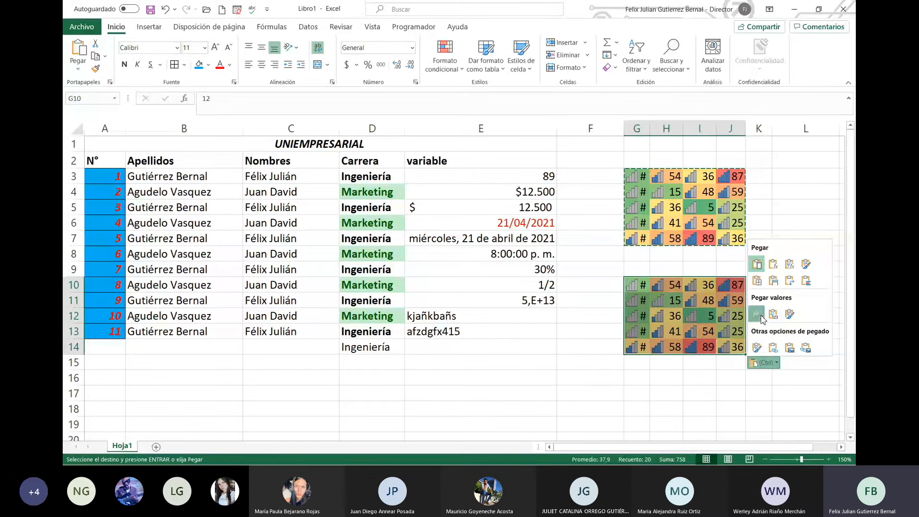
click(761, 317)
click(764, 362)
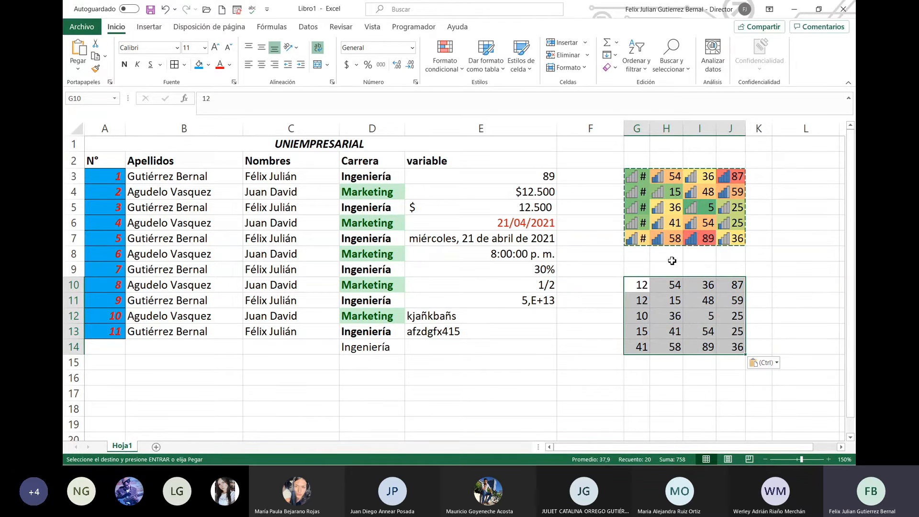
Step: Give the G10:J14 number block the green Bueno cell style
click(527, 69)
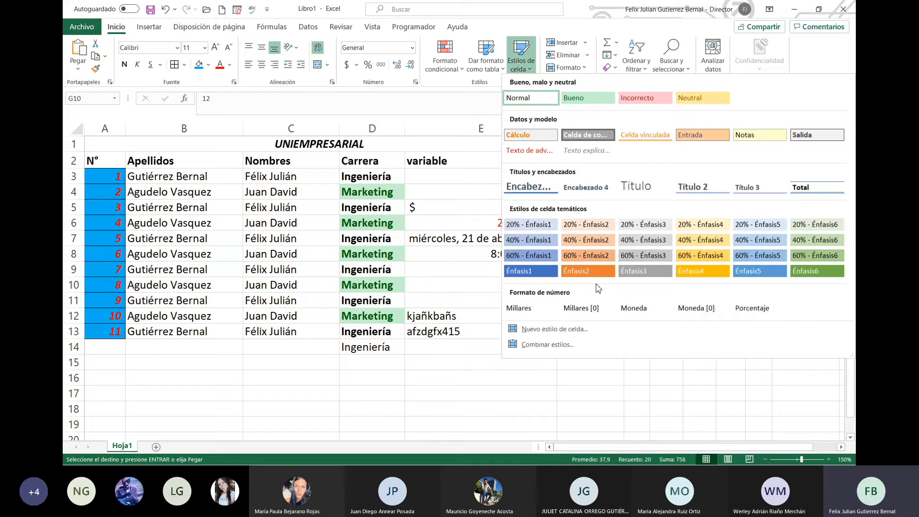
key(Escape)
click(766, 302)
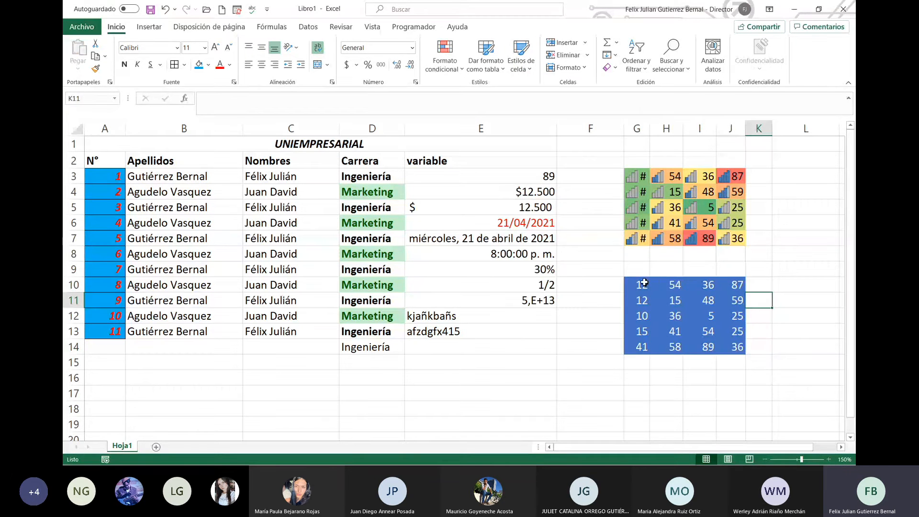
drag(645, 282, 723, 351)
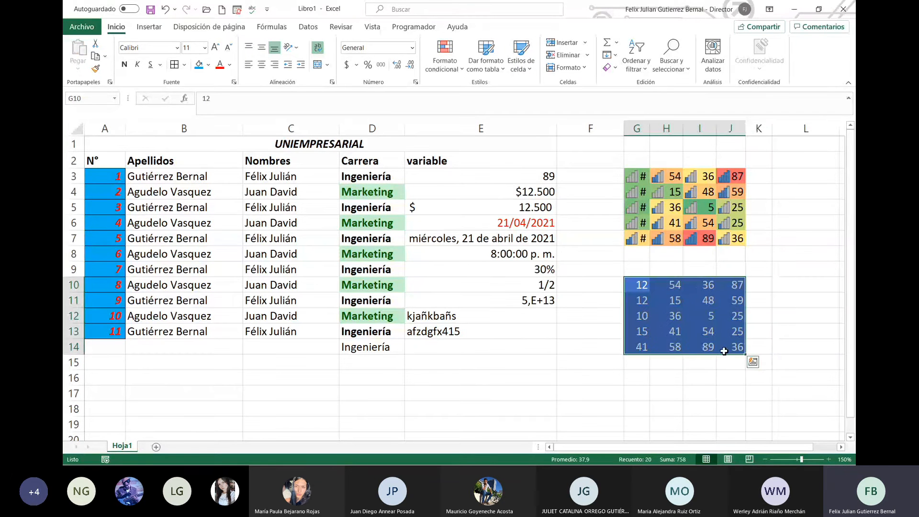
click(526, 70)
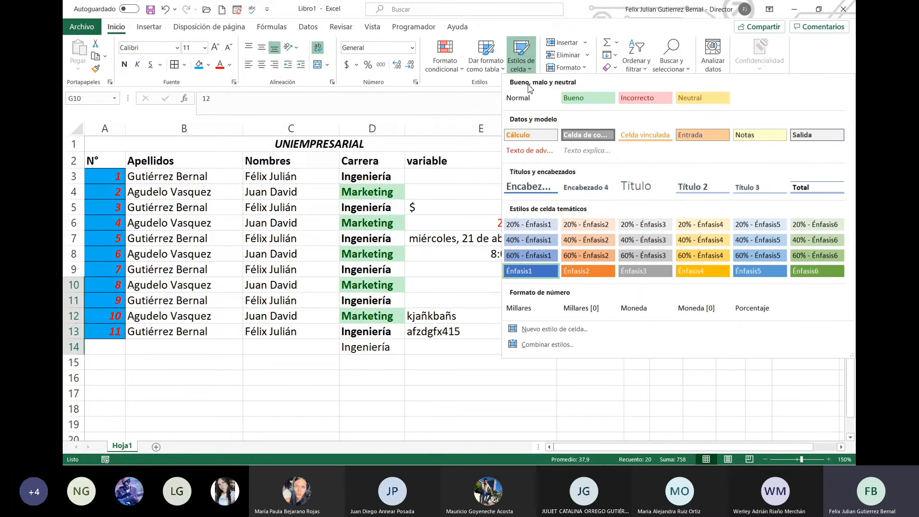
click(587, 97)
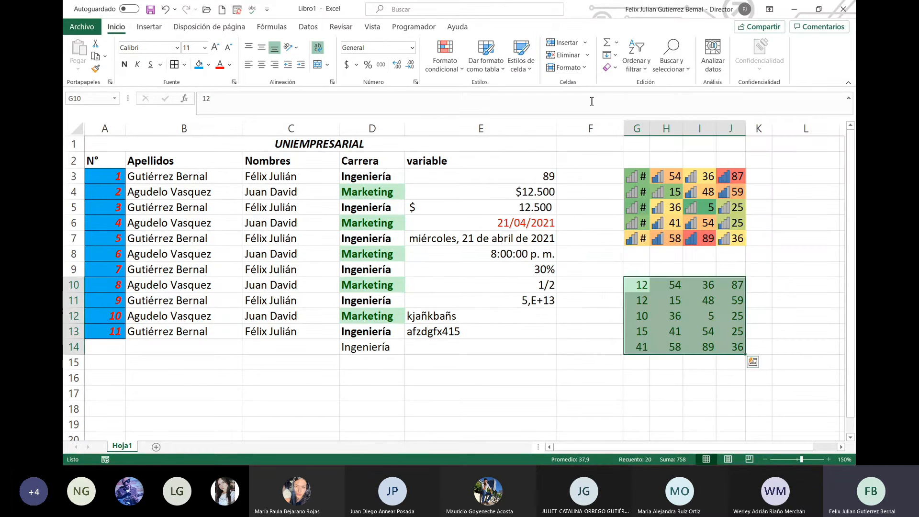
click(679, 303)
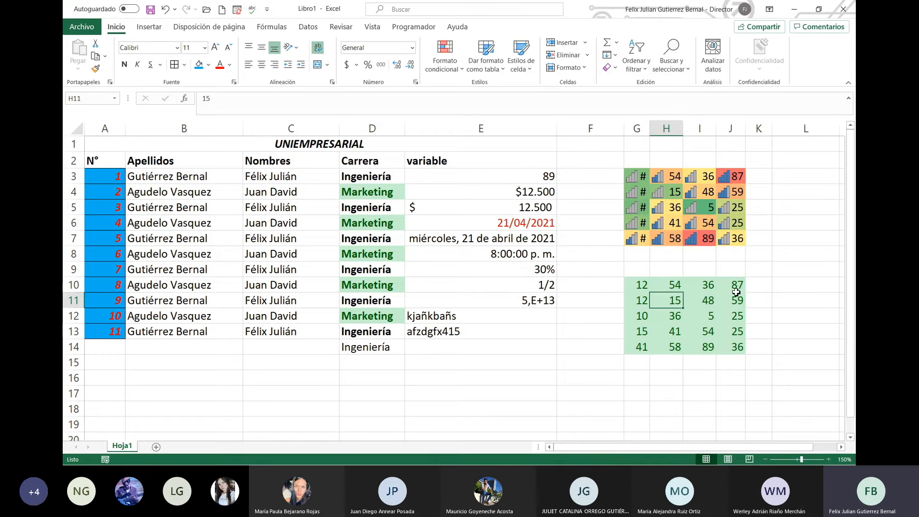
Step: Mark cell J10, holding 87, with the pink Incorrecto cell style
click(736, 289)
click(527, 69)
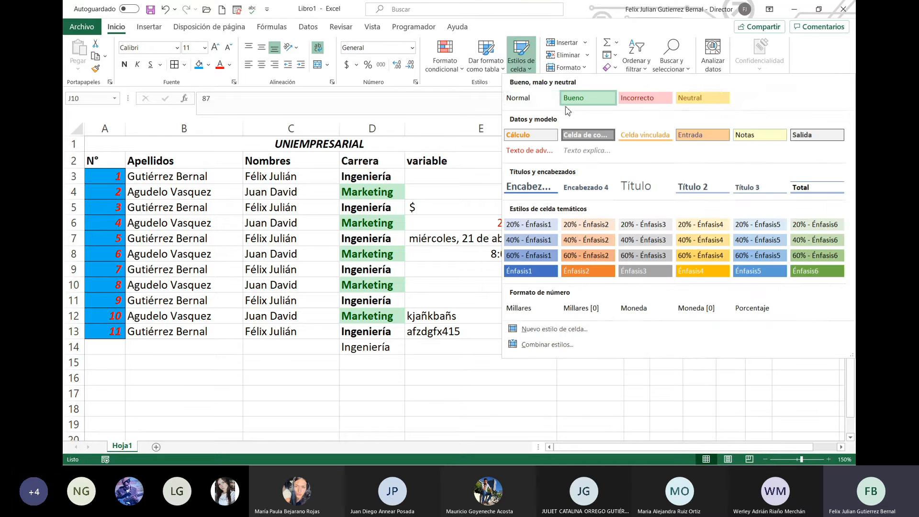
click(586, 100)
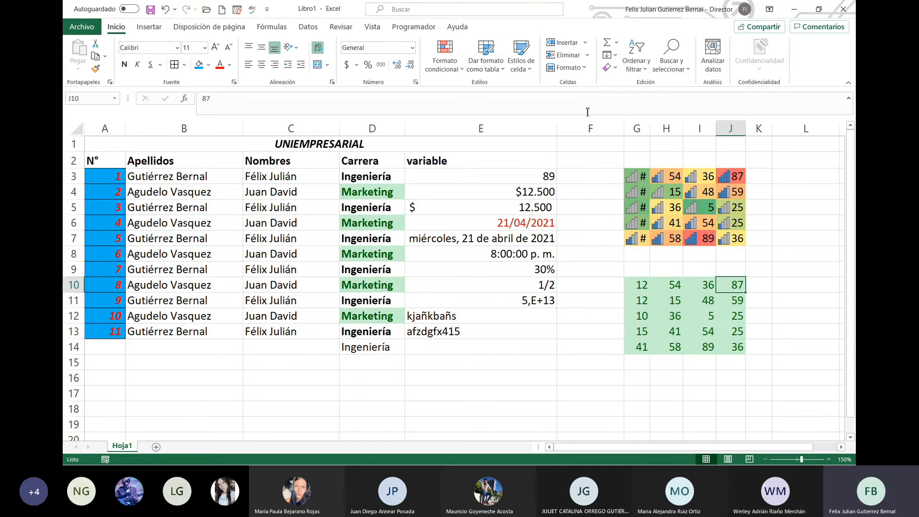
click(646, 290)
click(705, 320)
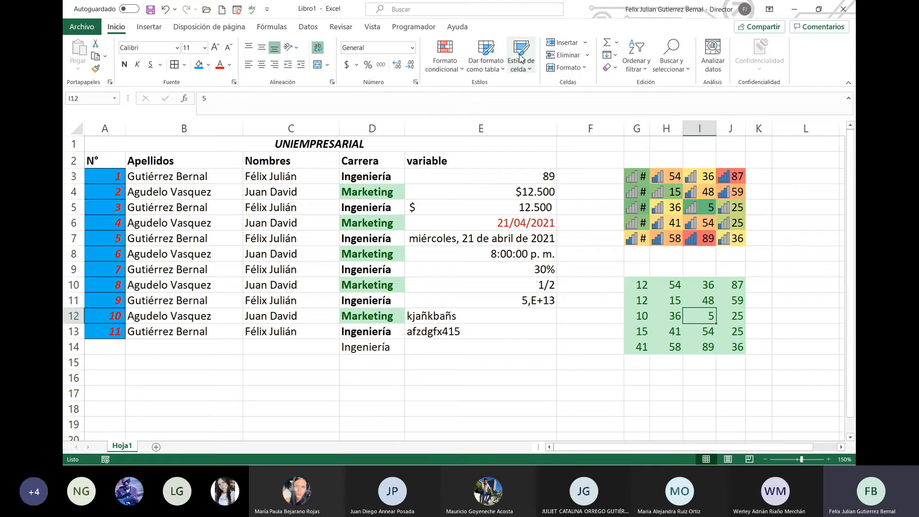
click(526, 67)
key(Escape)
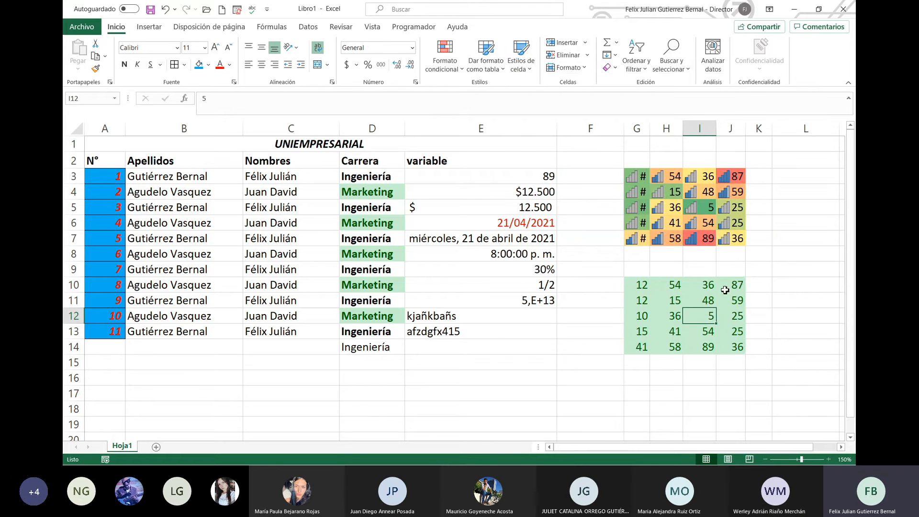
click(725, 287)
click(521, 60)
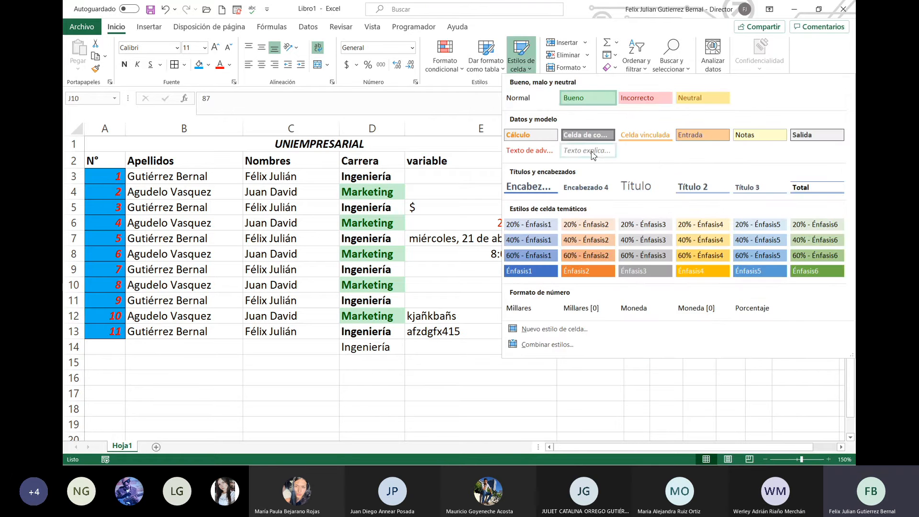
click(636, 99)
click(690, 286)
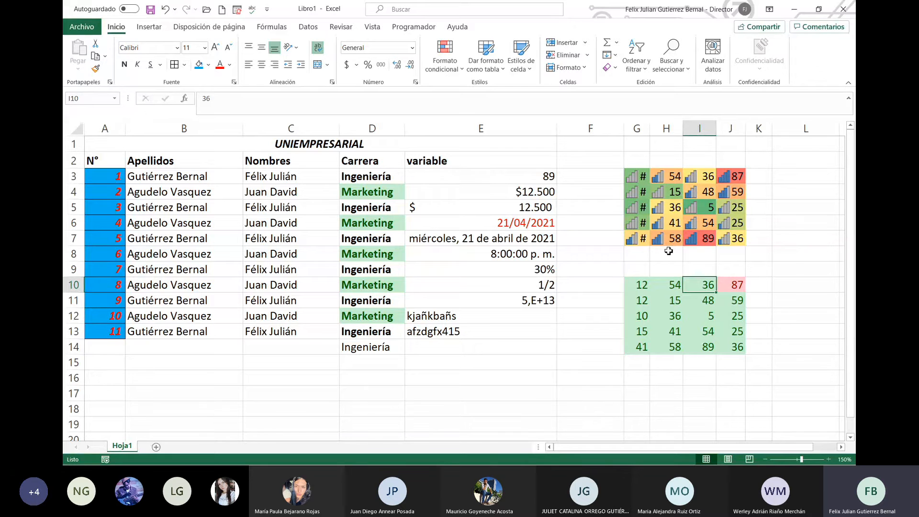
Step: Apply the pink Incorrecto style to B3:D3, the first student's surname, name and career
click(372, 183)
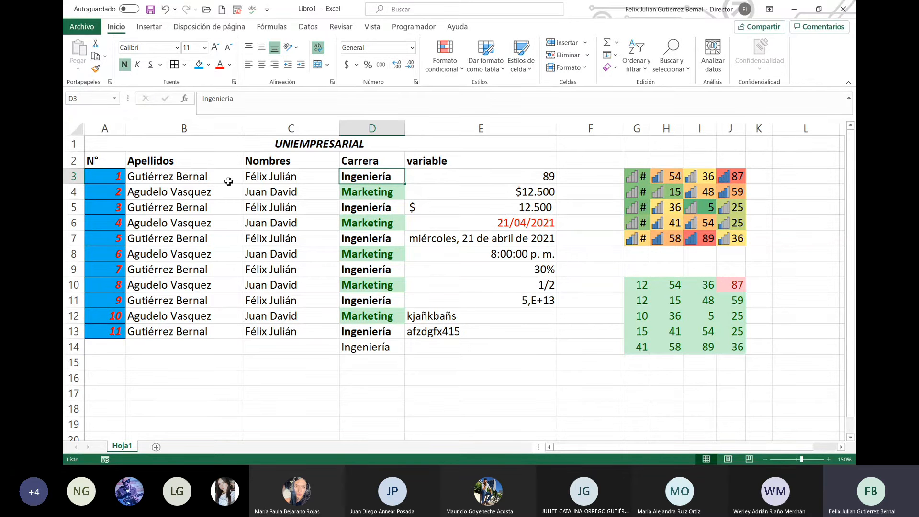
click(193, 178)
drag(193, 178, 373, 177)
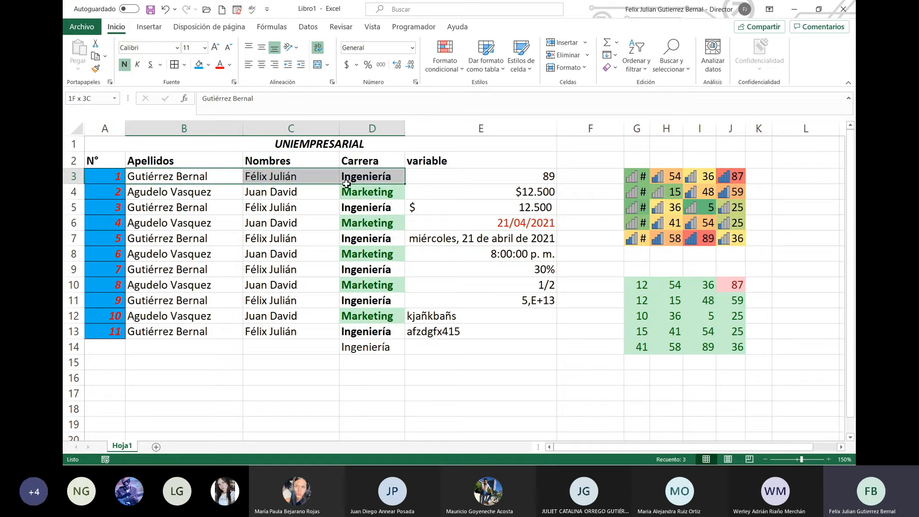
click(525, 67)
click(669, 95)
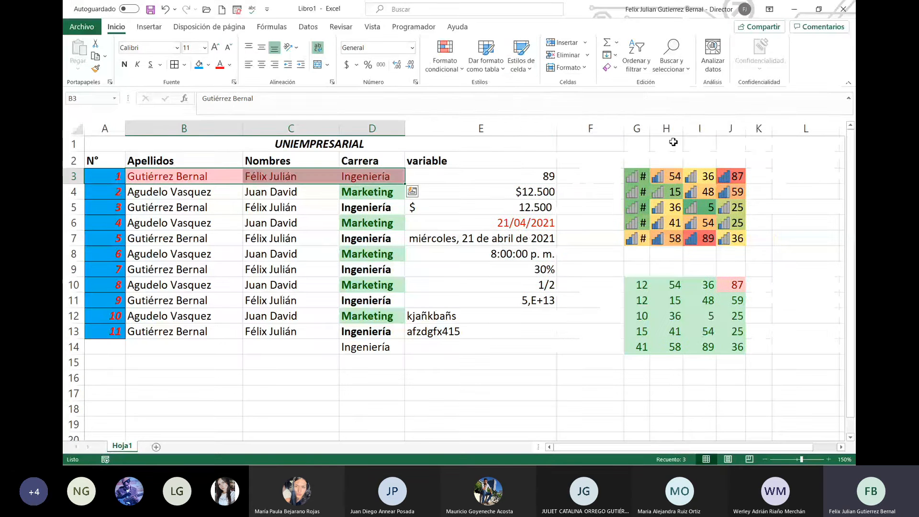
click(540, 179)
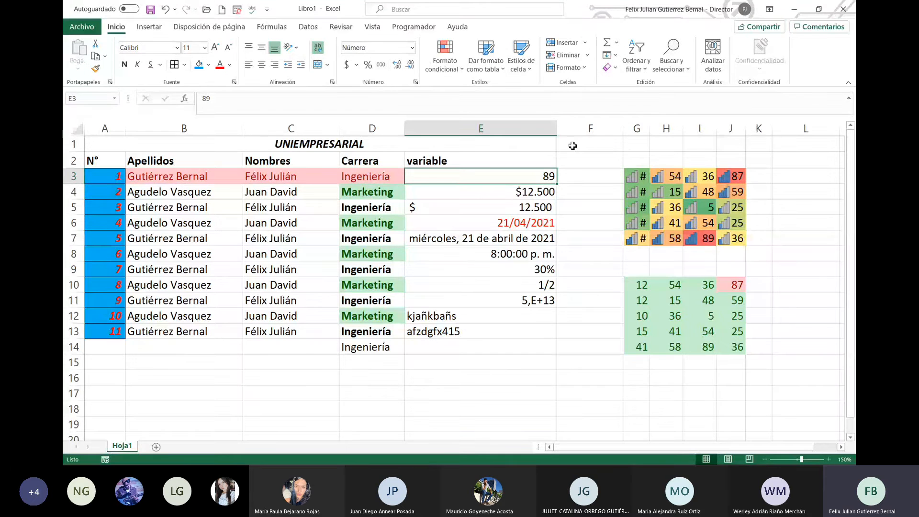
Step: Select row 9 for student 7 and open its right-click row menu
click(586, 43)
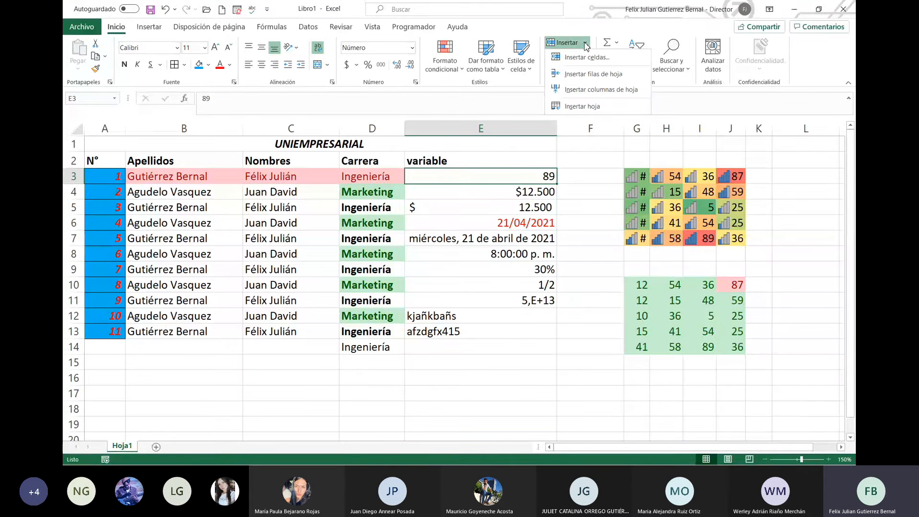
click(483, 369)
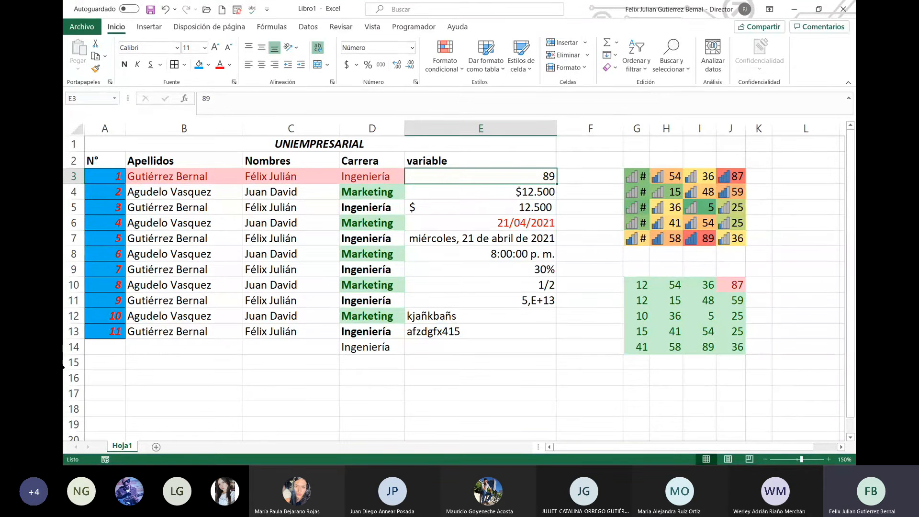
click(74, 192)
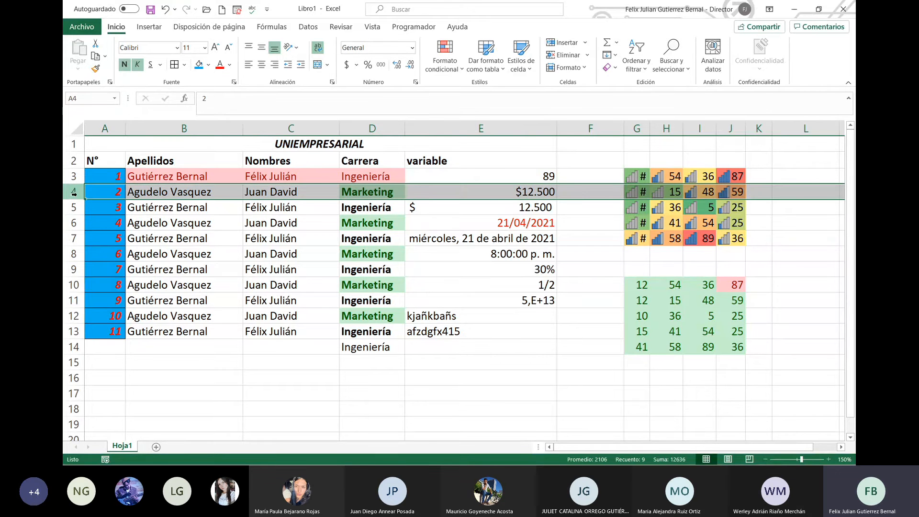
click(72, 269)
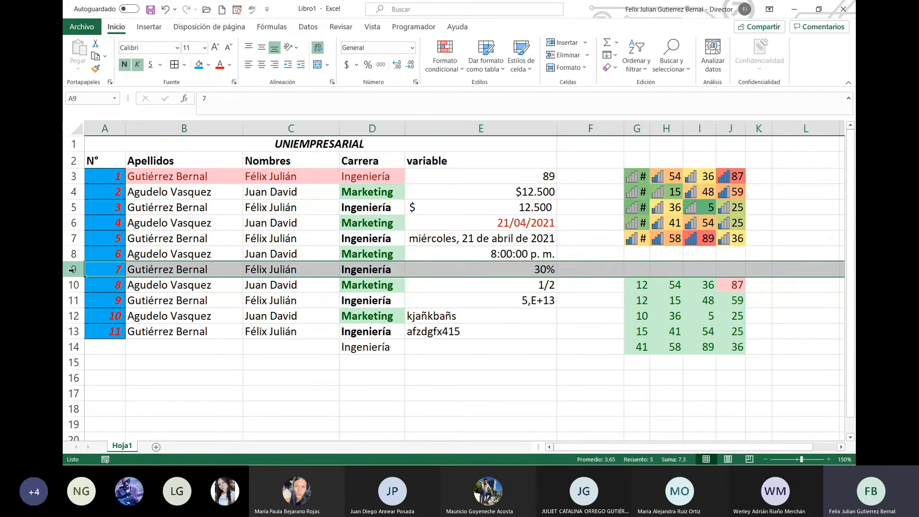
right_click(73, 269)
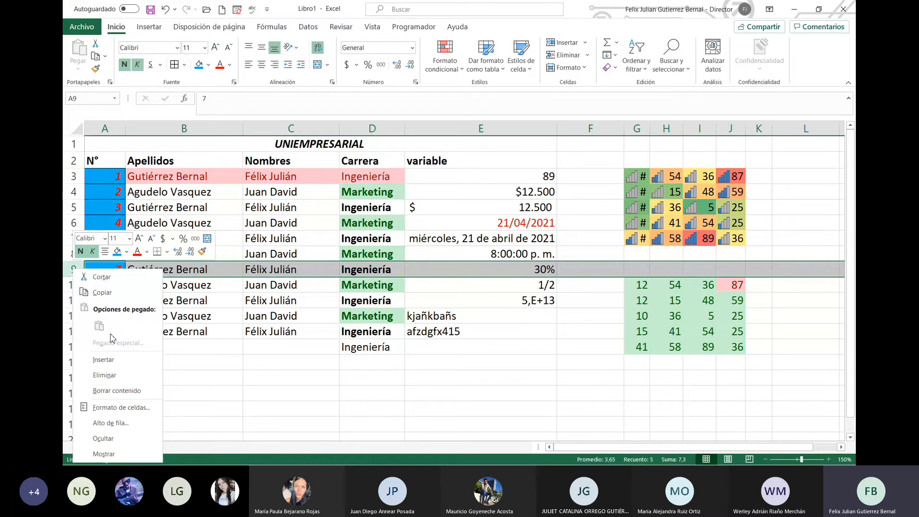
click(584, 44)
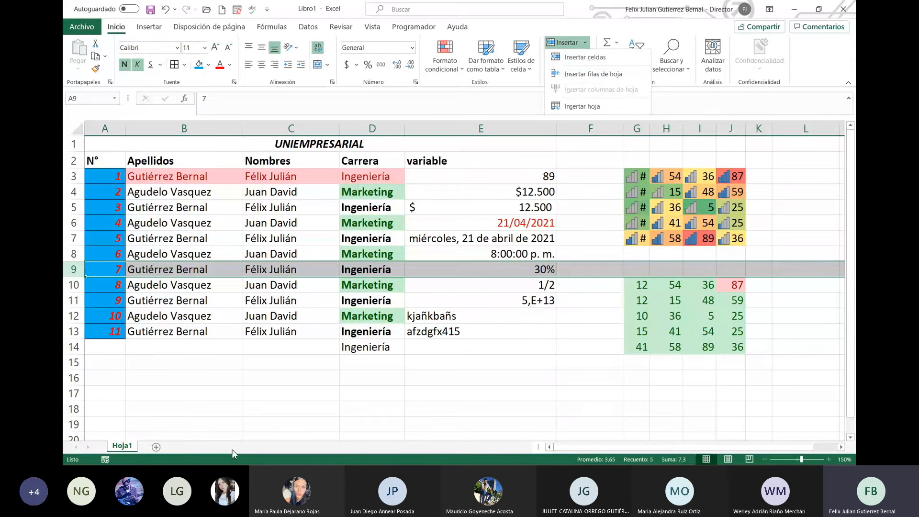
right_click(178, 270)
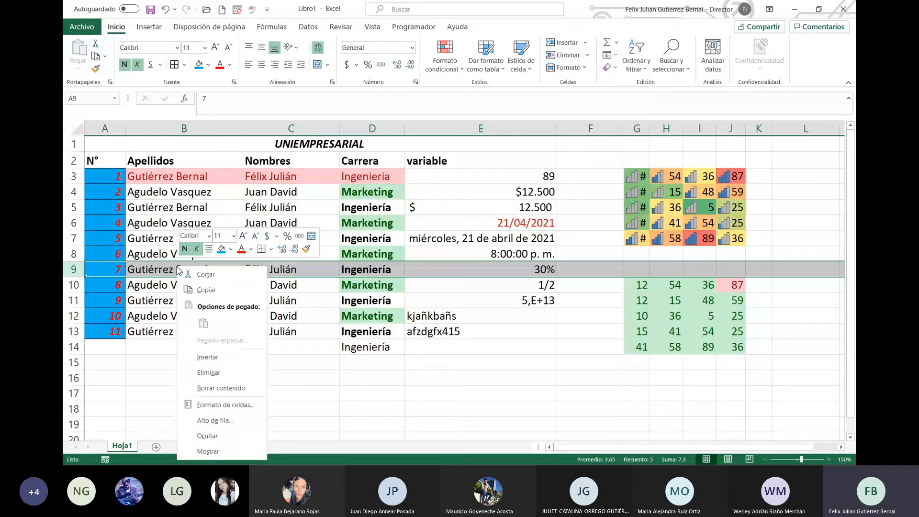
click(224, 358)
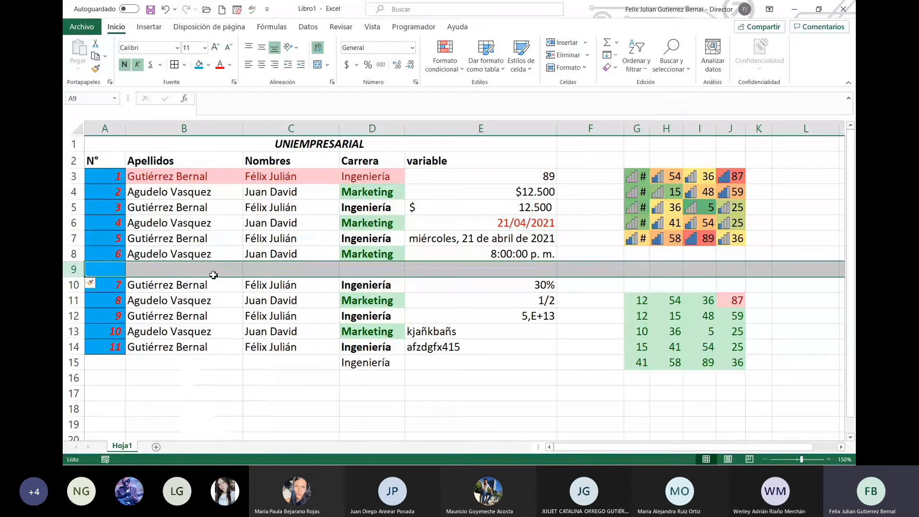
click(117, 268)
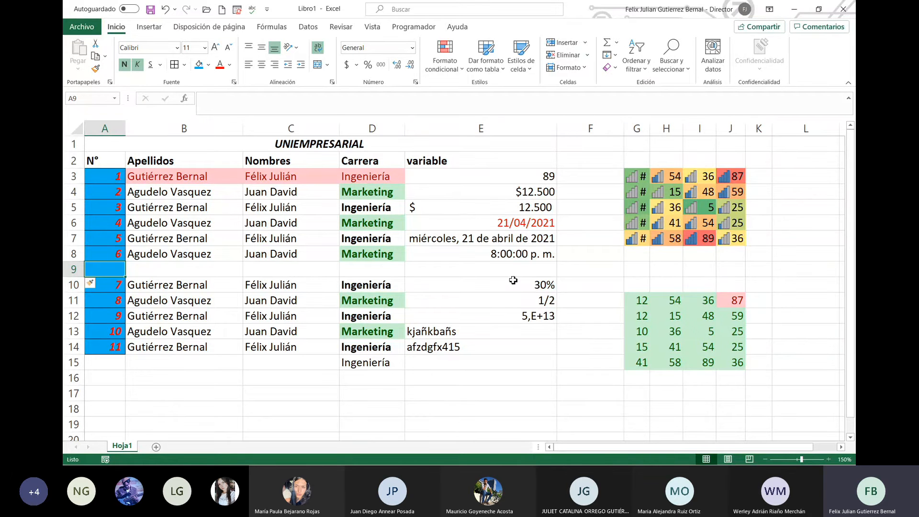
key(ctrl+z)
click(632, 268)
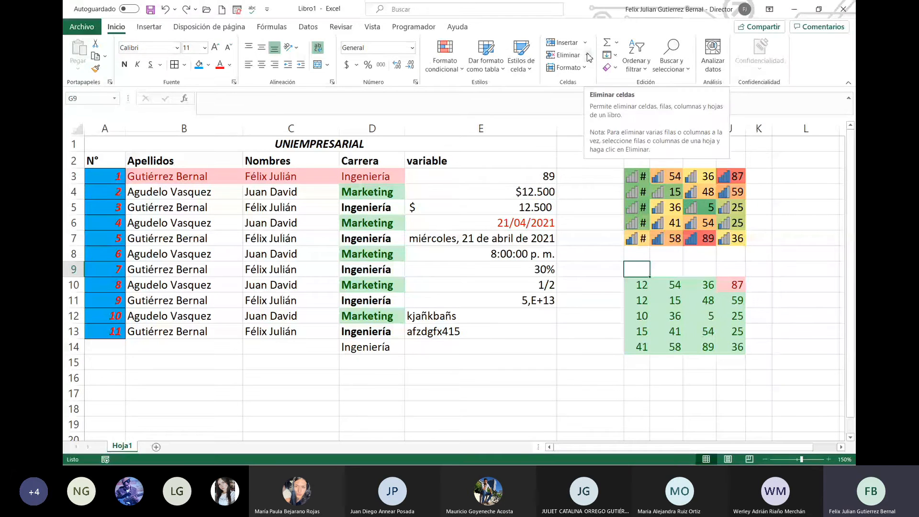
key(ctrl+y)
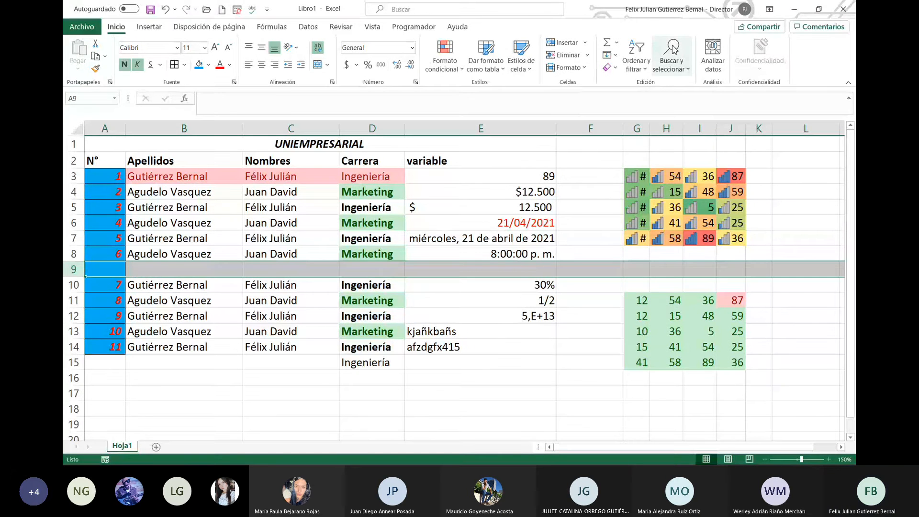
click(587, 55)
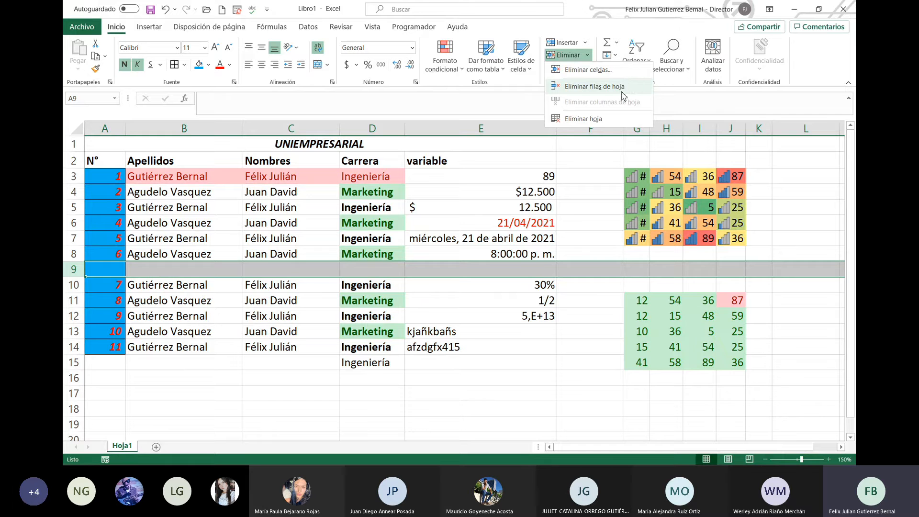
click(621, 89)
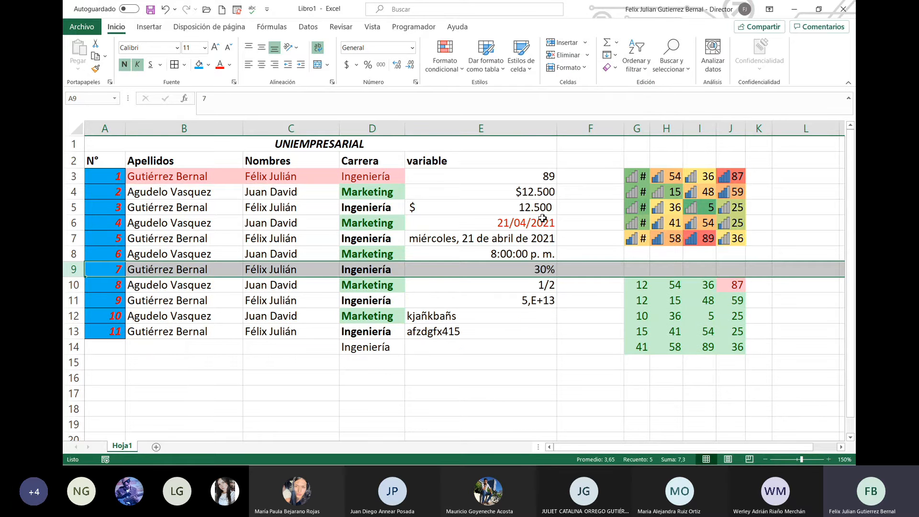
click(549, 243)
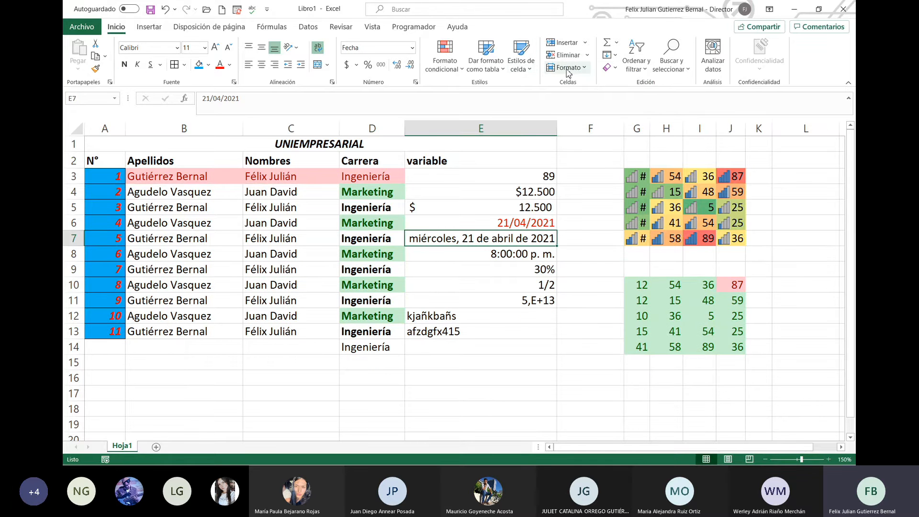
Step: With column C selected, set a smaller default column width via Formato > Ancho predeterminado
click(585, 68)
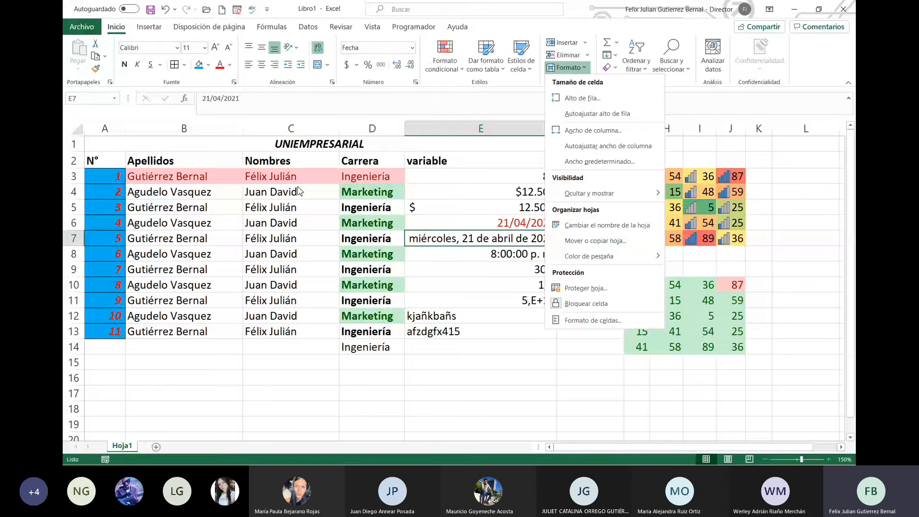
click(325, 126)
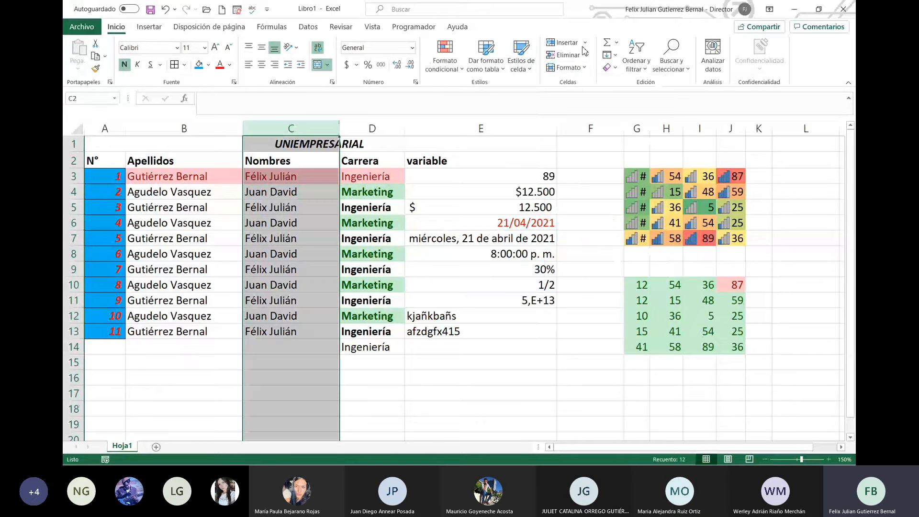
click(585, 68)
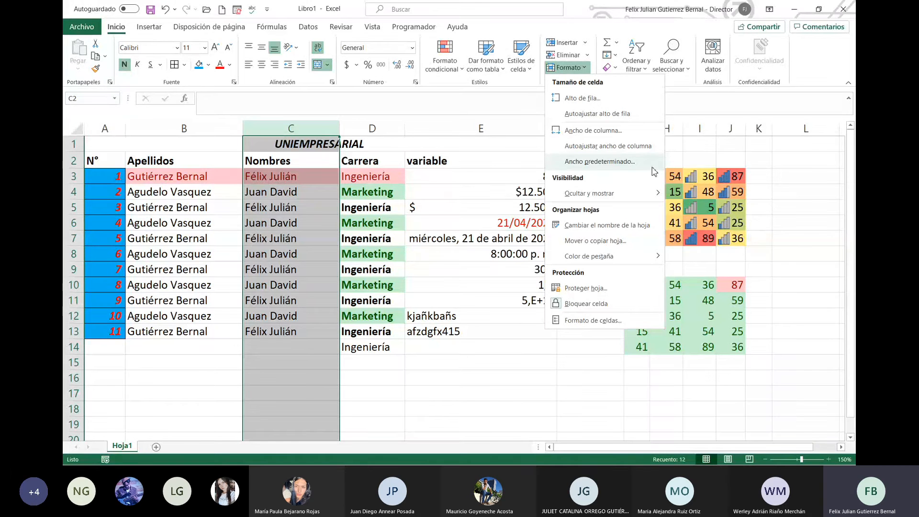
click(648, 163)
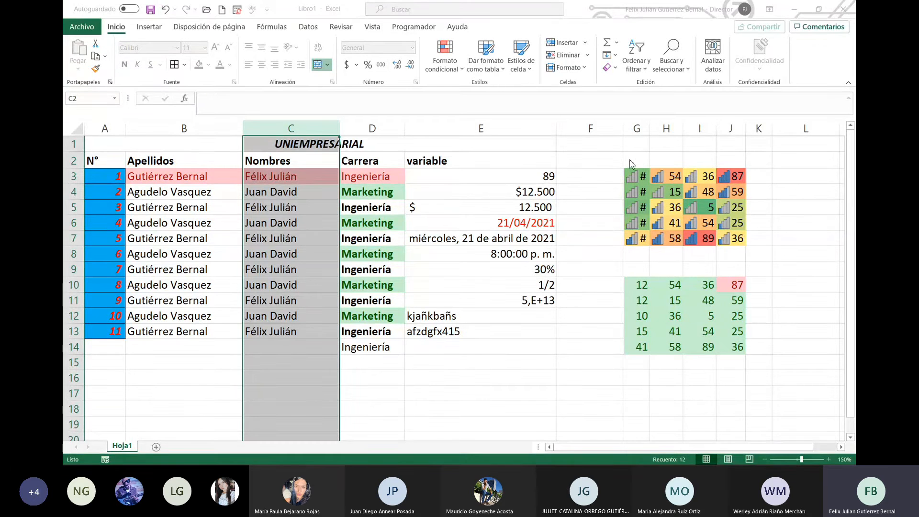
click(656, 161)
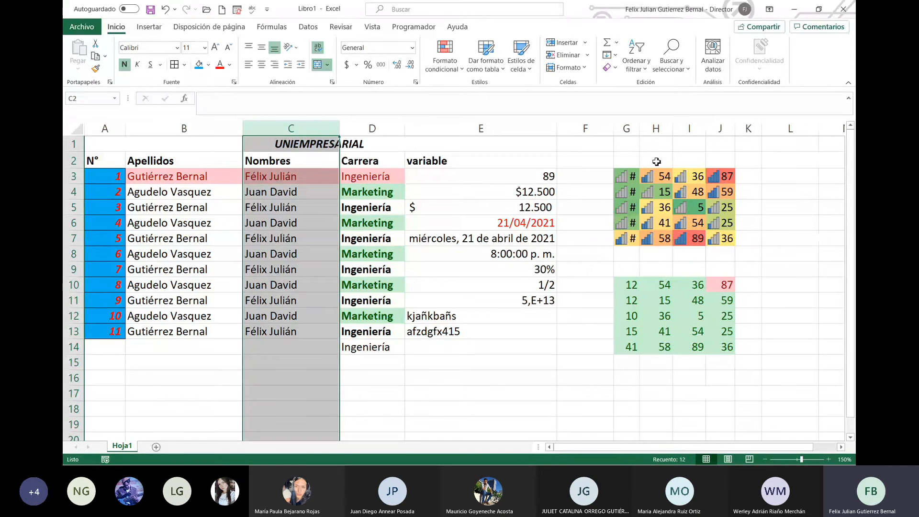
Step: Look at the Ocultar y mostrar choices in the Formato menu
click(593, 251)
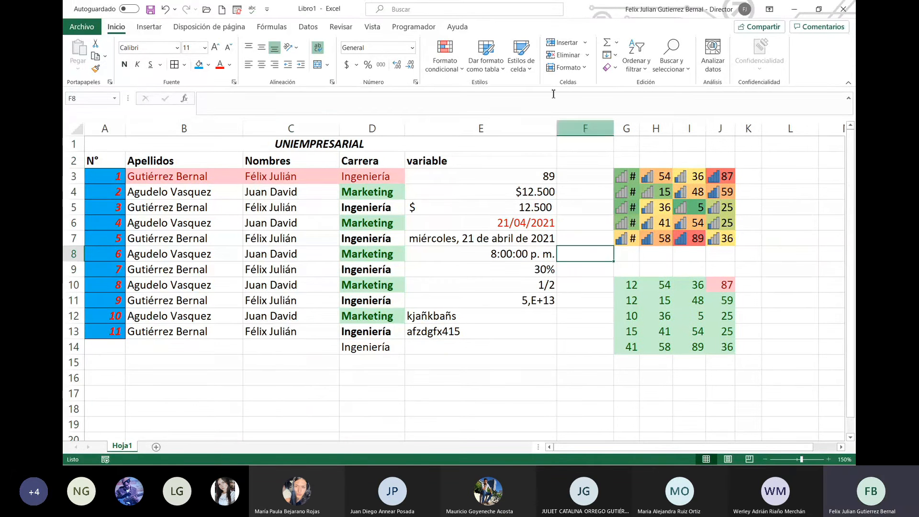
click(566, 67)
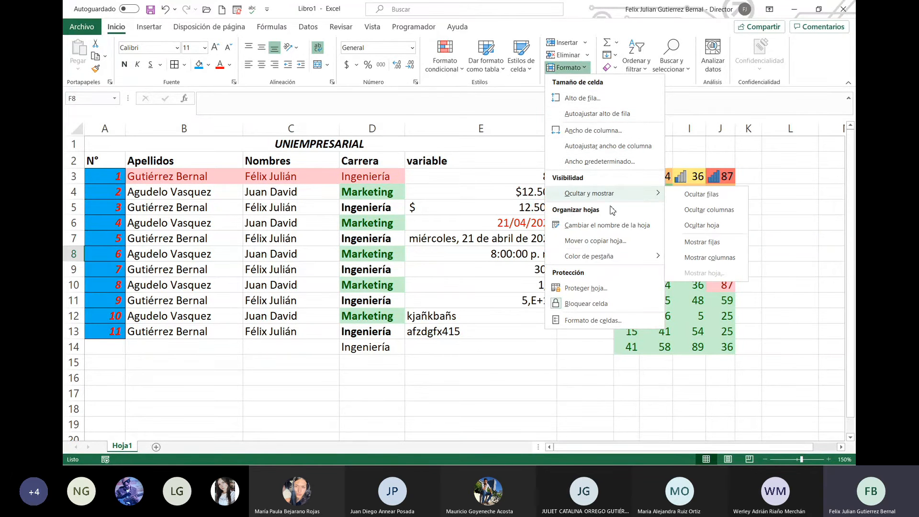
click(482, 242)
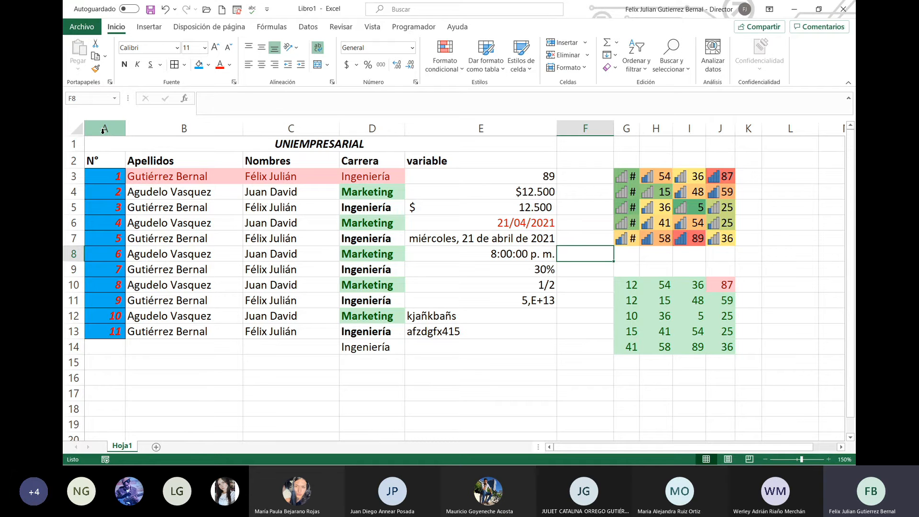
click(102, 130)
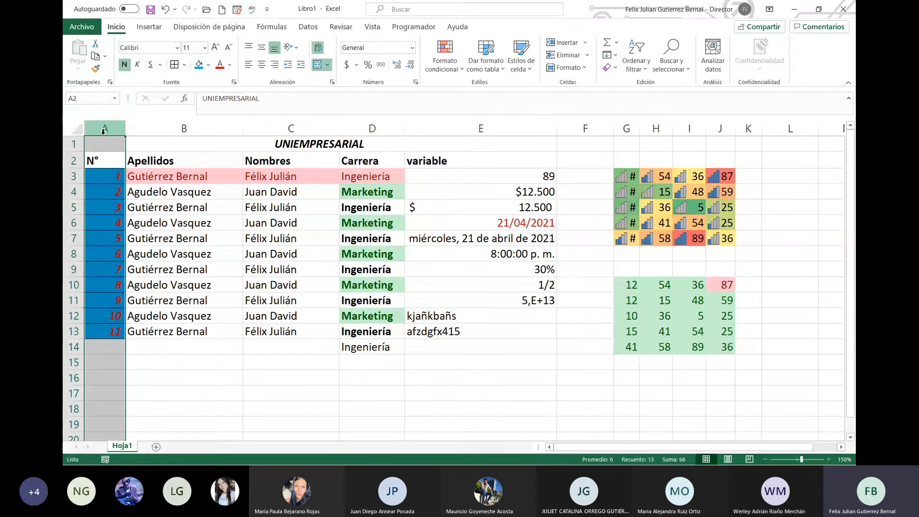
right_click(104, 132)
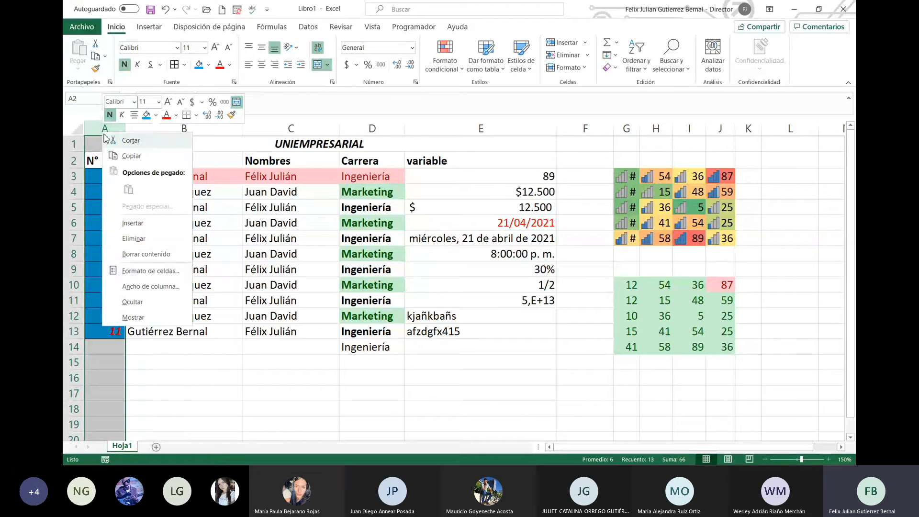
click(132, 302)
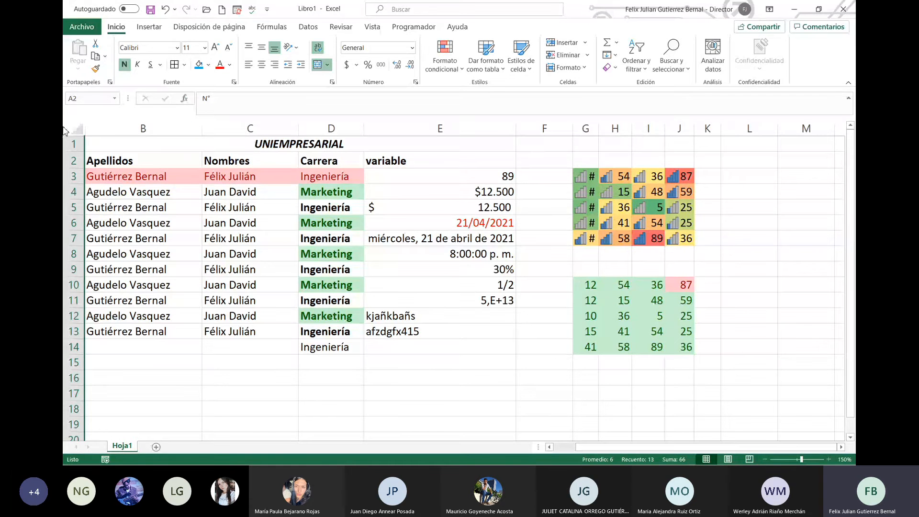
drag(137, 130, 66, 129)
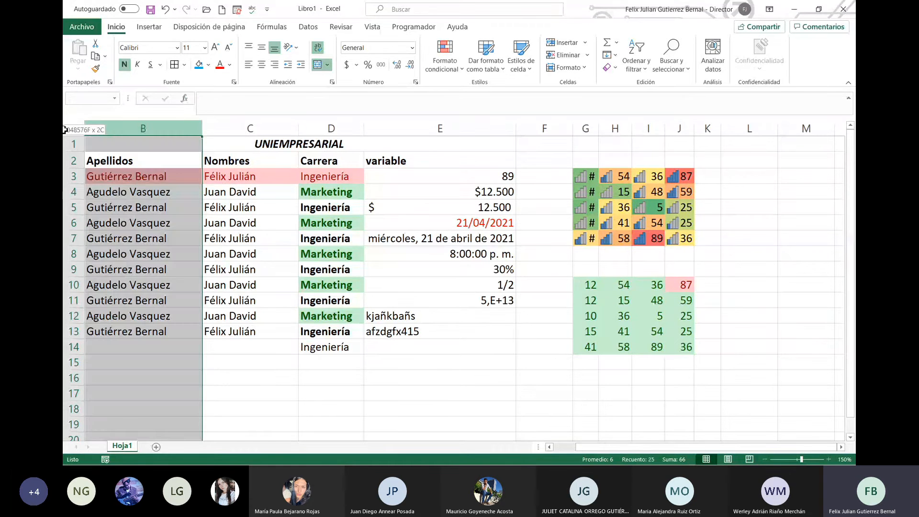
right_click(165, 129)
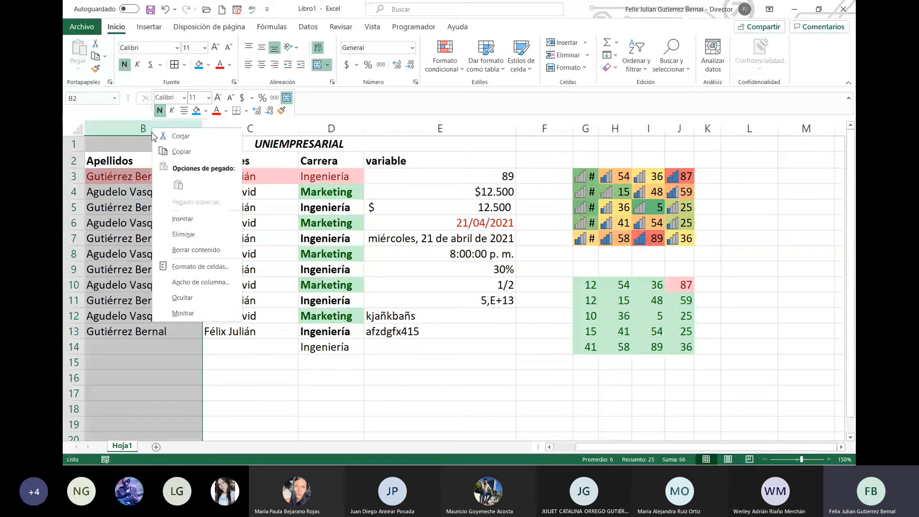
click(201, 311)
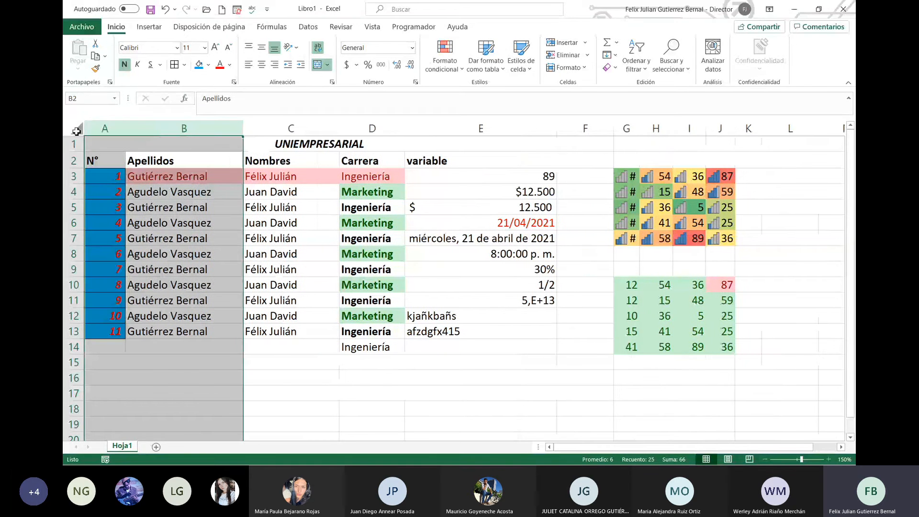
click(287, 269)
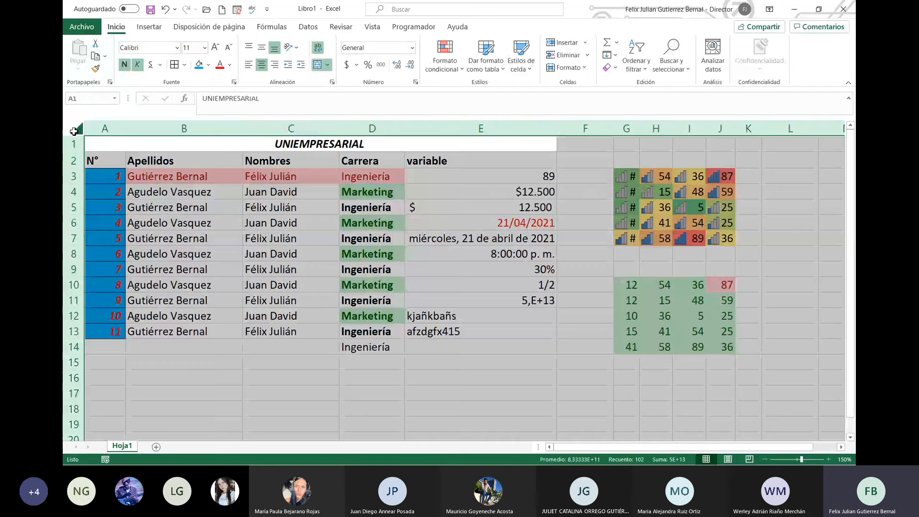
click(75, 130)
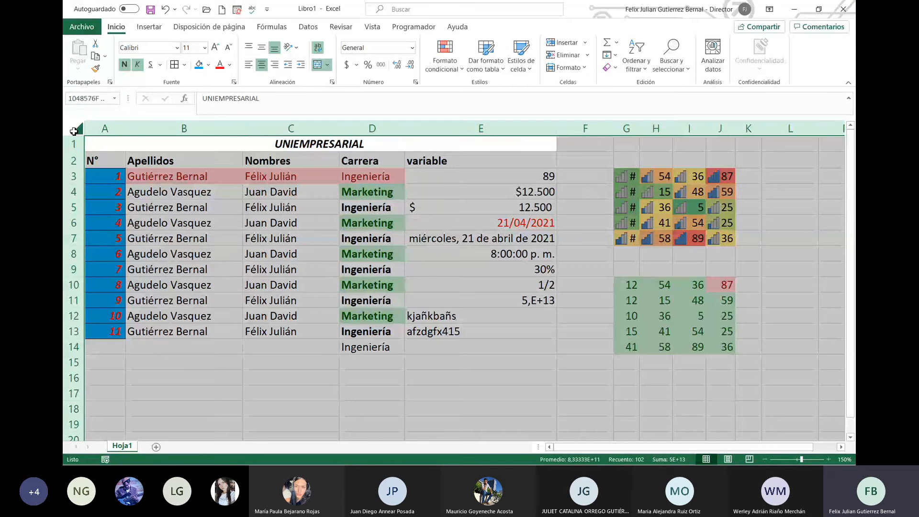
click(130, 161)
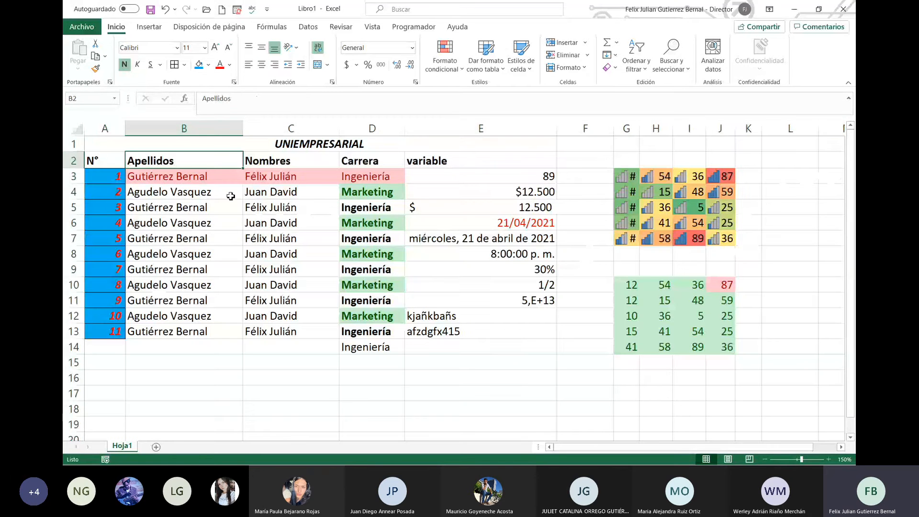
drag(477, 128, 595, 188)
right_click(524, 172)
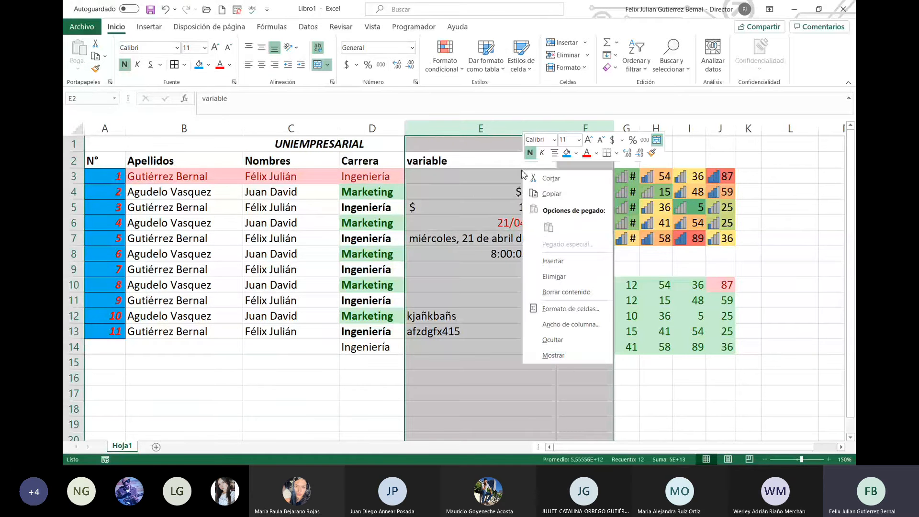
click(552, 340)
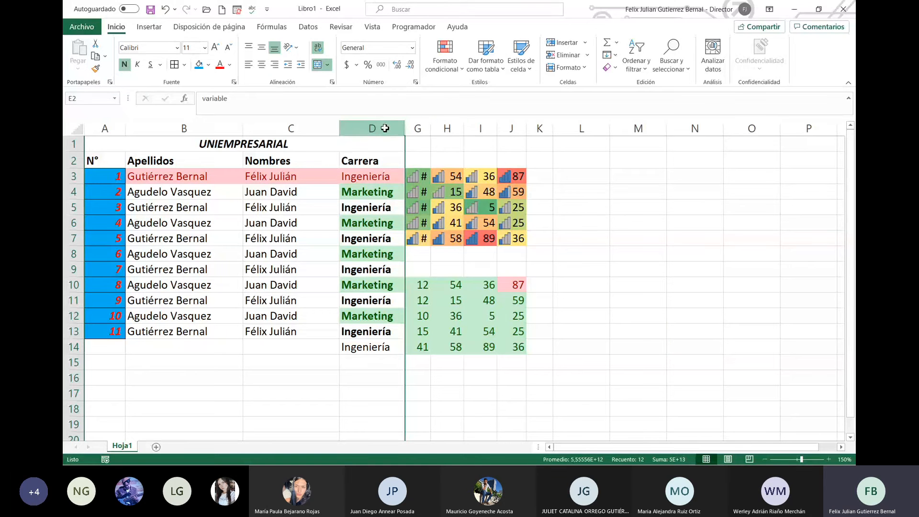
drag(385, 128, 417, 128)
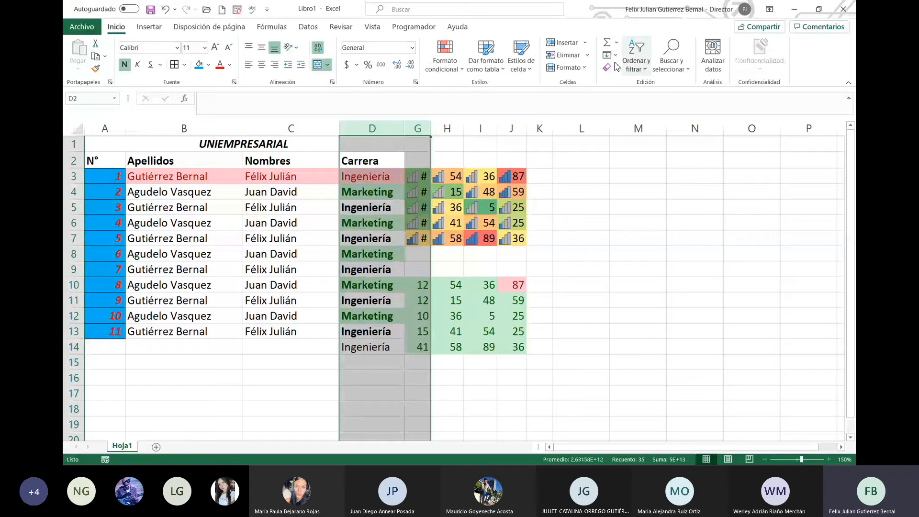
click(567, 67)
mouse_move(617, 194)
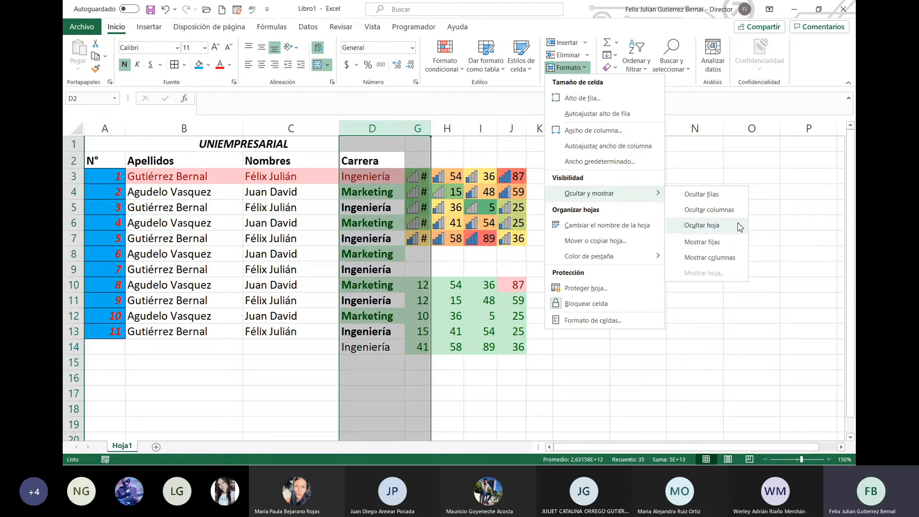
click(725, 261)
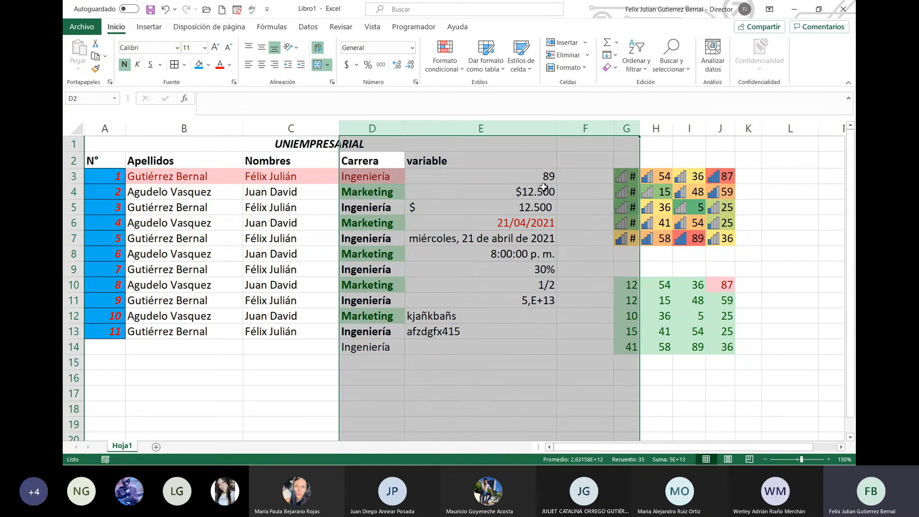
click(544, 187)
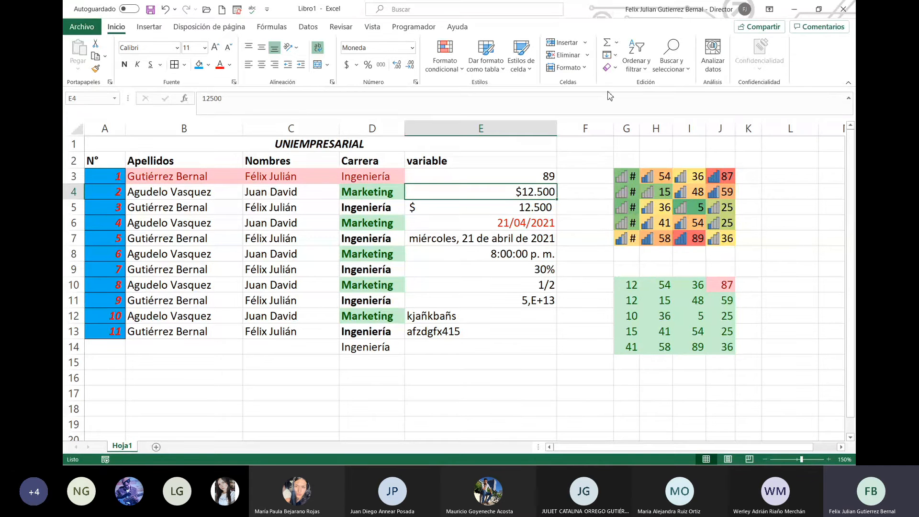
click(586, 67)
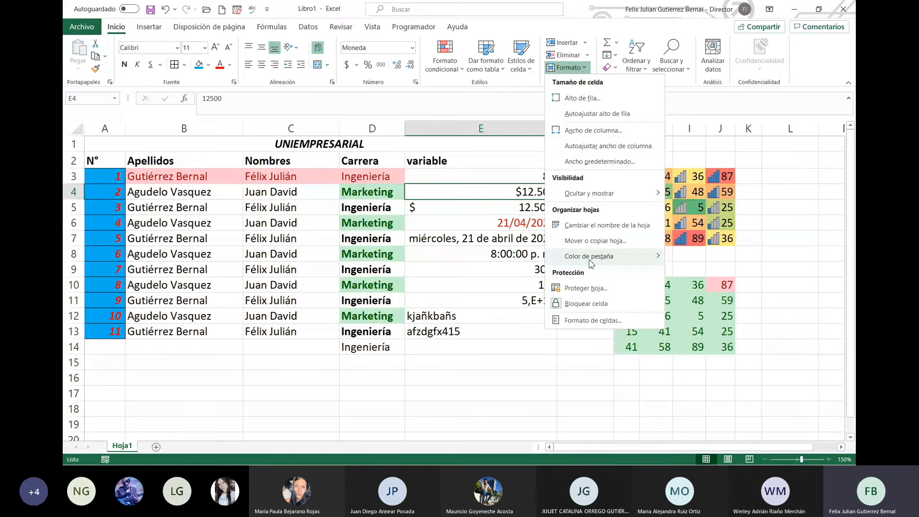
mouse_move(593, 261)
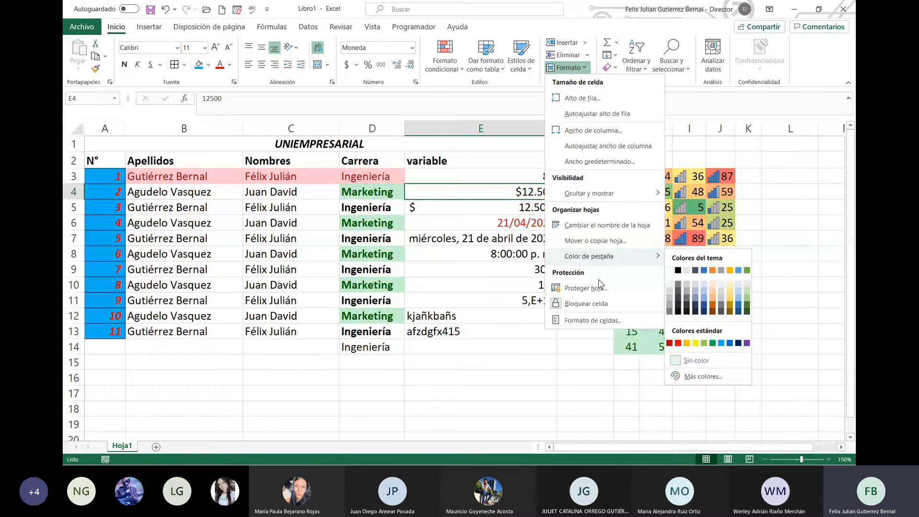
click(586, 345)
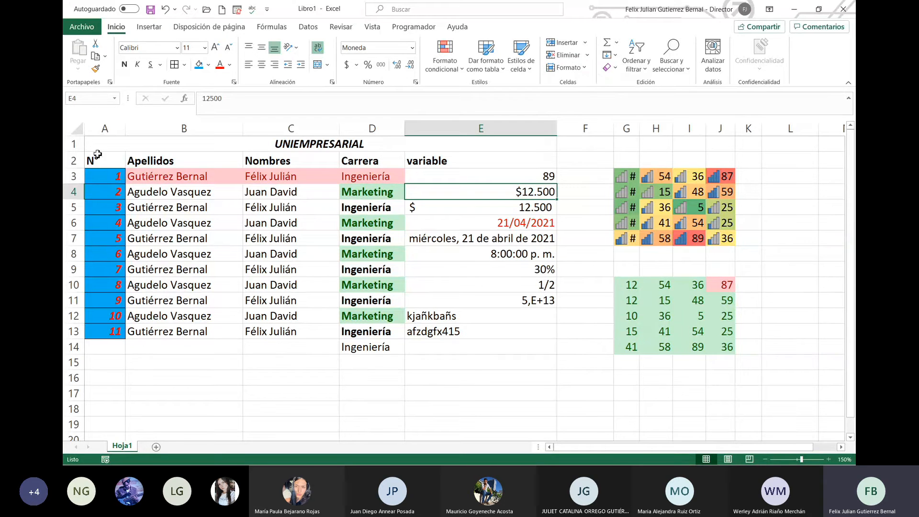
drag(97, 154, 497, 159)
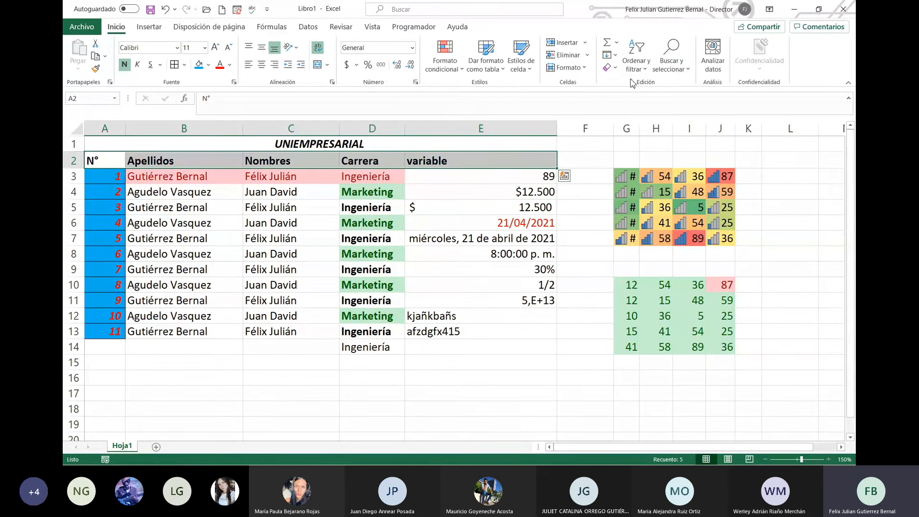
Step: Toggle the cell lock setting and retype the E2 heading as 'Variable'
click(576, 70)
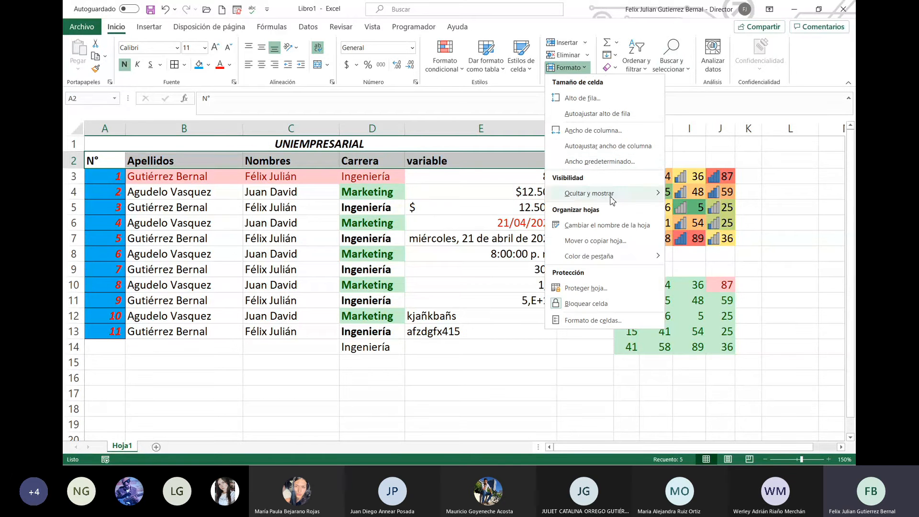
click(622, 305)
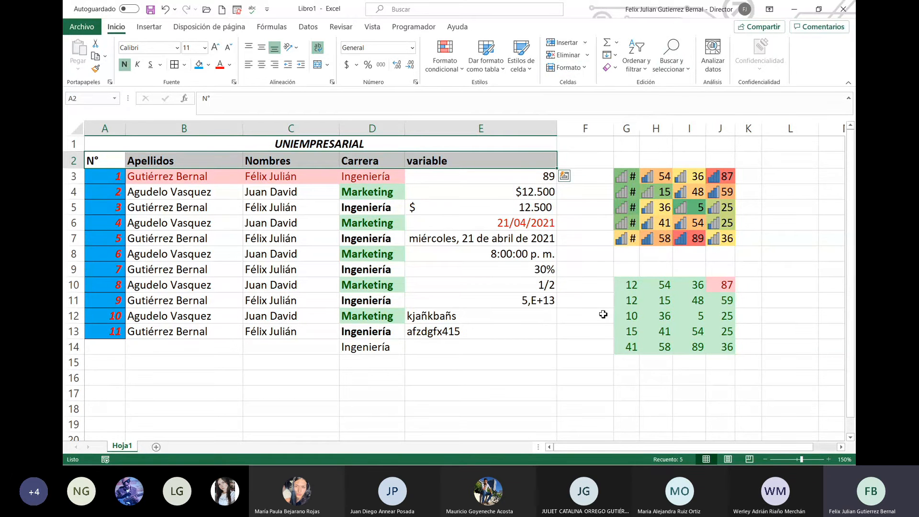
click(502, 166)
key(BackSpace)
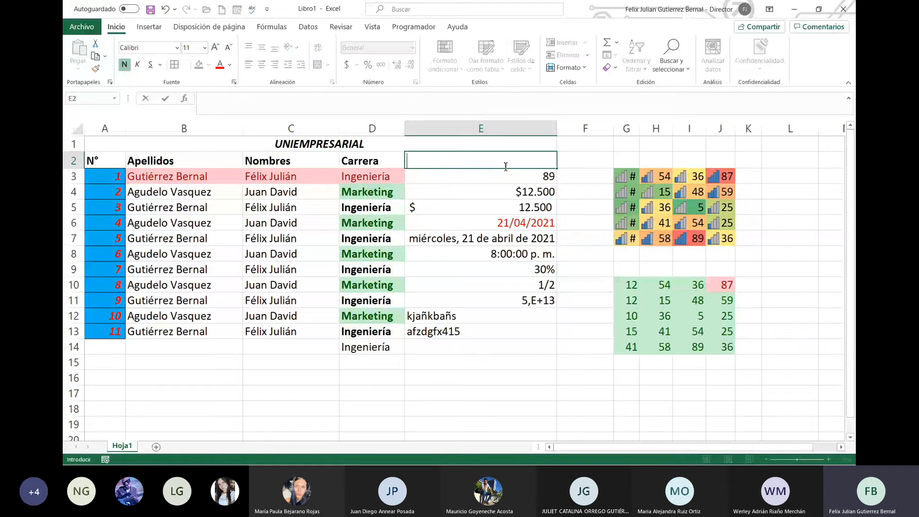
text(Var)
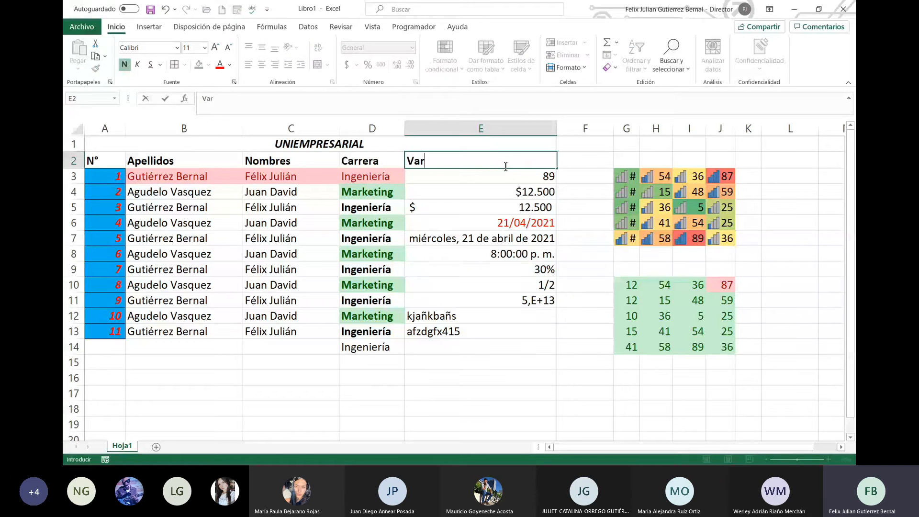
text(iba)
key(BackSpace)
text(able)
key(Return)
click(504, 165)
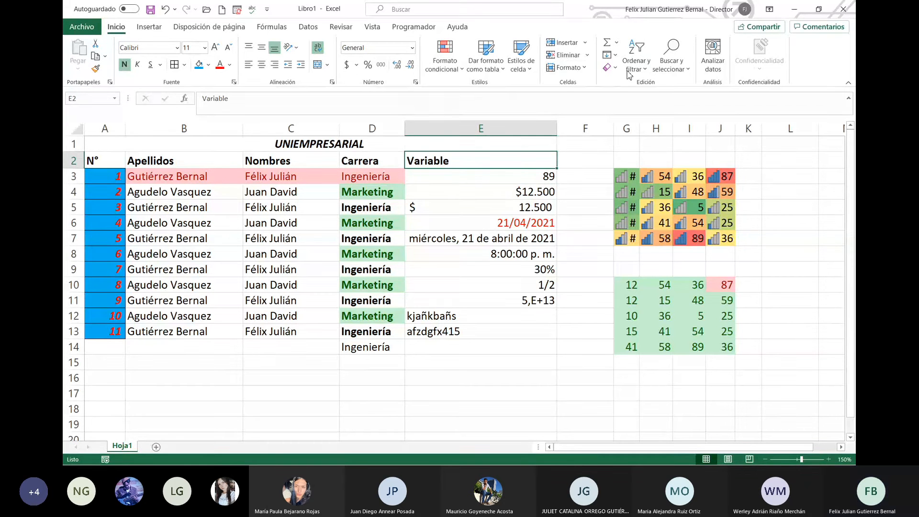
click(587, 71)
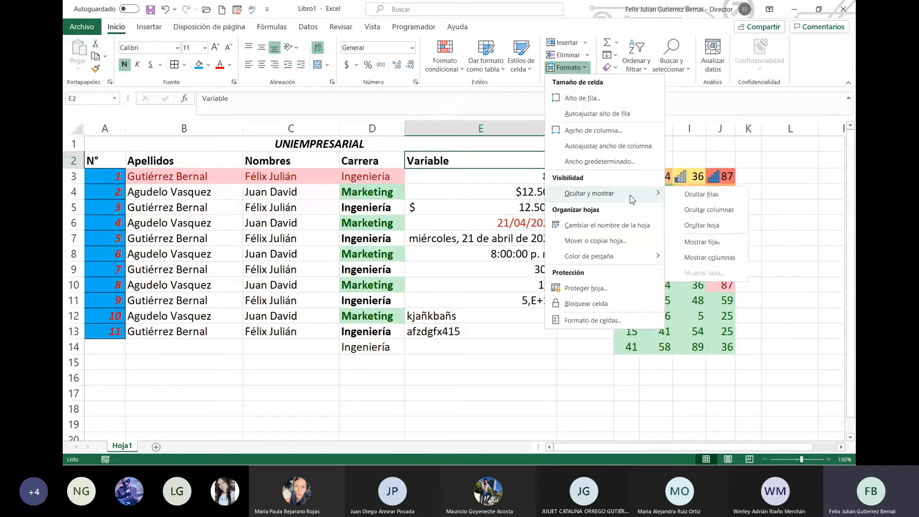
Step: Toggle the lock on the heading cell, then choose Proteger hoja from the Formato menu
click(611, 303)
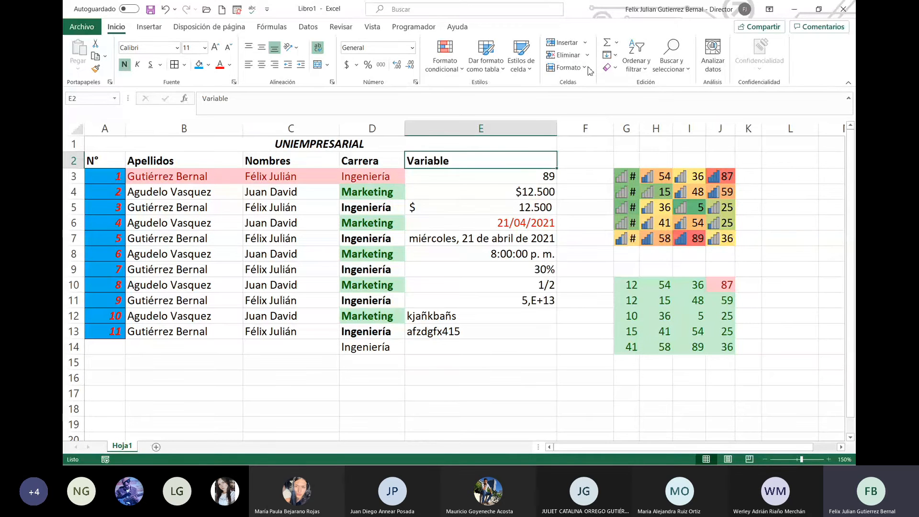
click(567, 67)
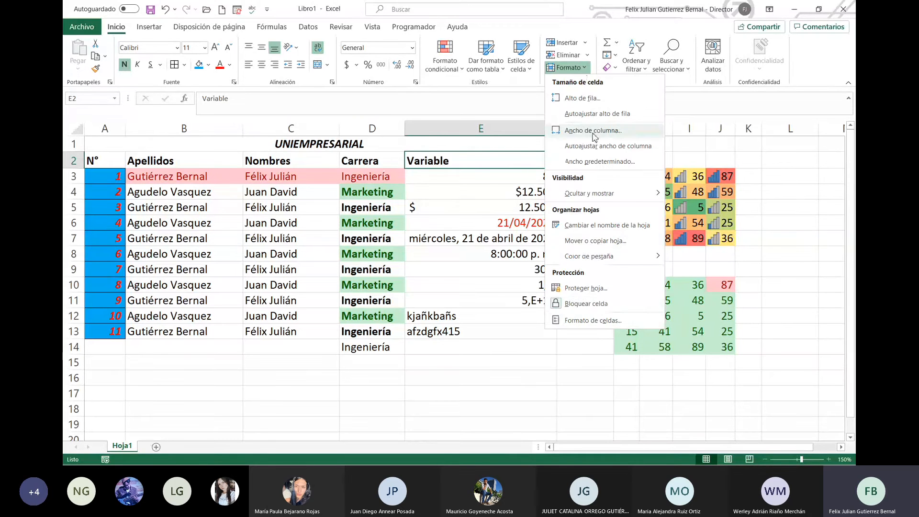
click(603, 287)
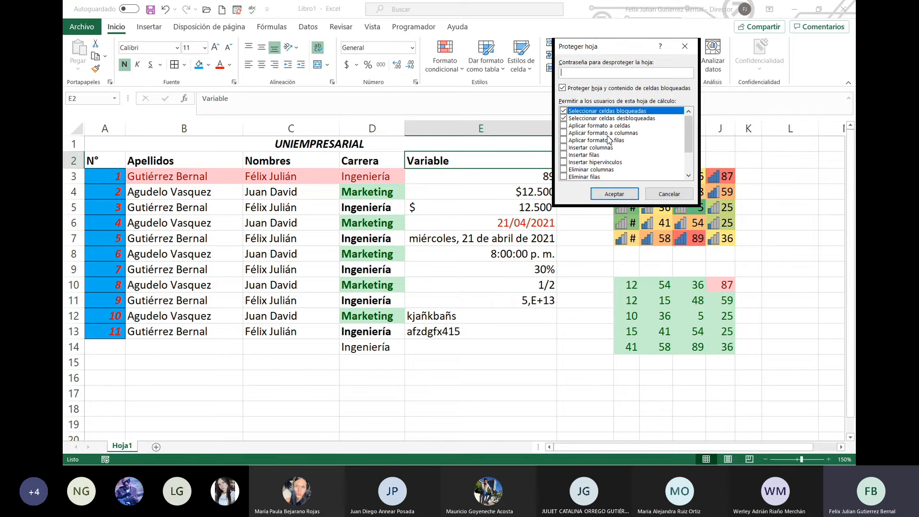
Step: Password-protect the sheet, disallowing locked-cell selection but allowing Aplicar formato a celdas
click(564, 112)
scroll(612, 155, down, 1)
scroll(606, 159, up, 1)
click(564, 126)
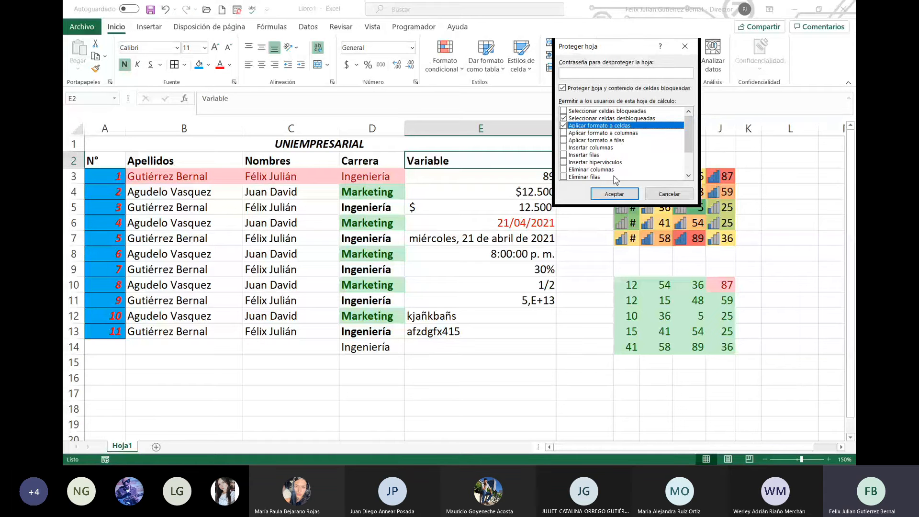
scroll(616, 171, down, 1)
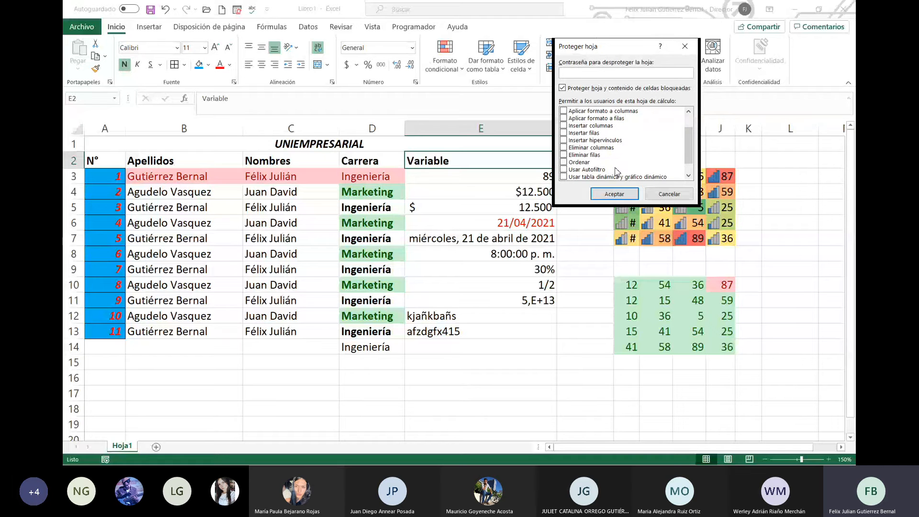
scroll(617, 172, down, 1)
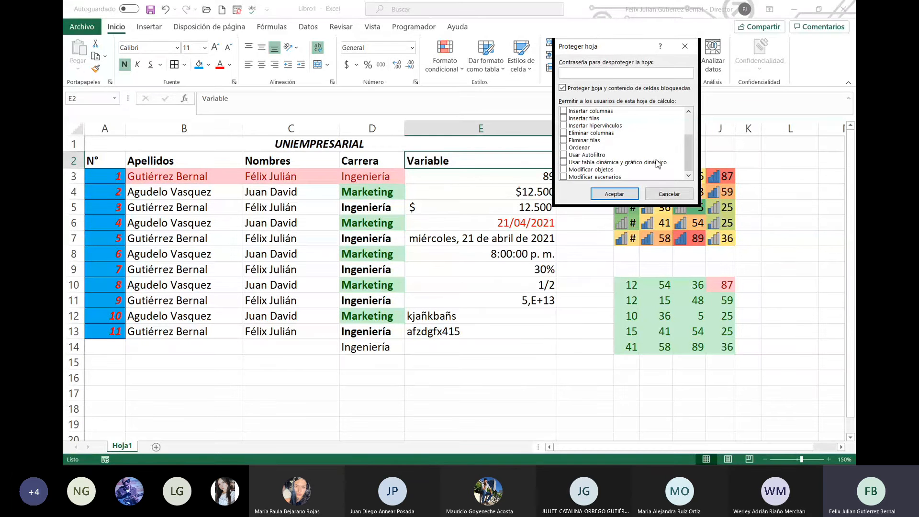
click(606, 157)
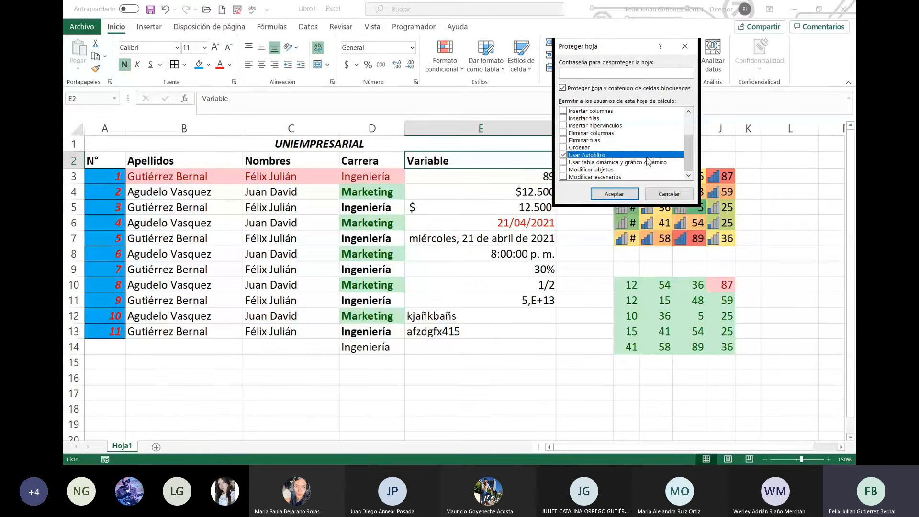
scroll(651, 162, up, 2)
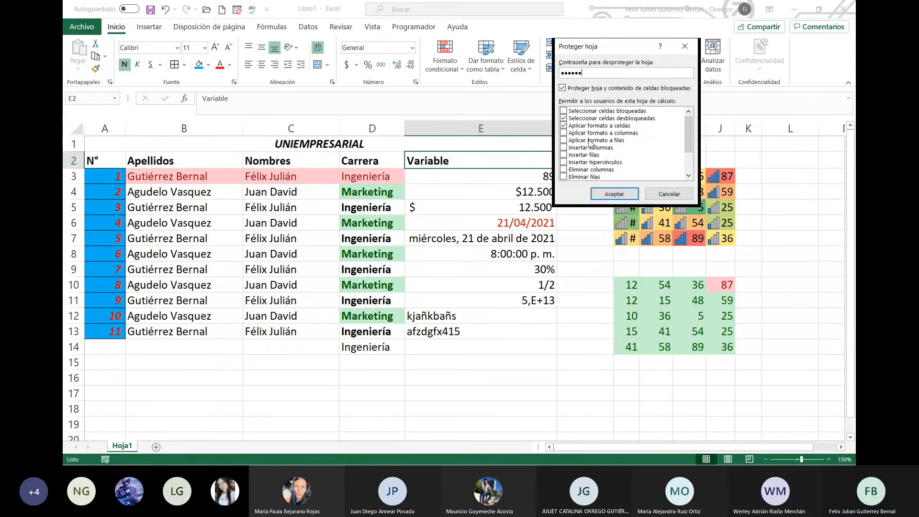
click(614, 193)
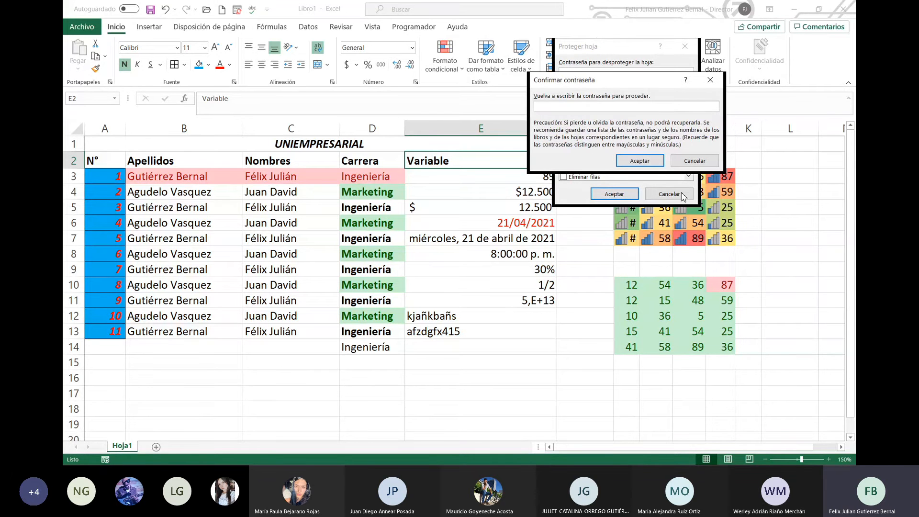
text(••••••)
click(640, 162)
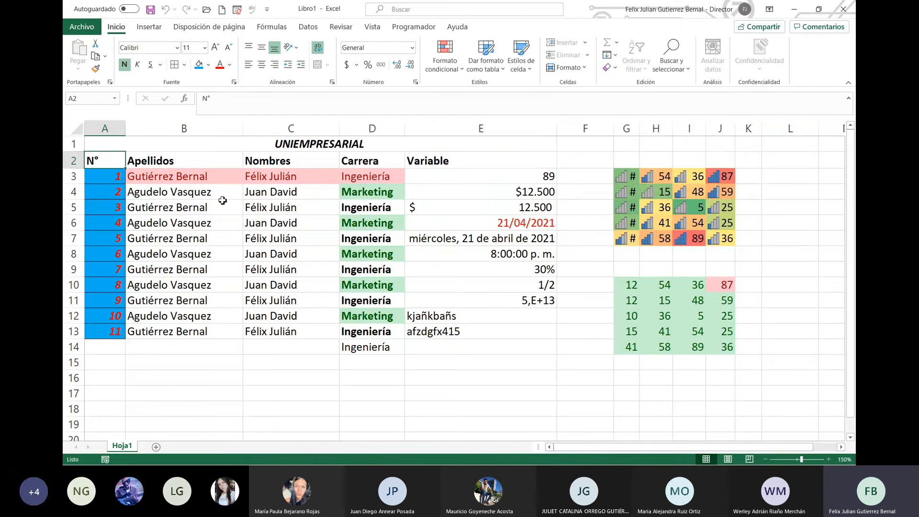
Step: Test selecting the N° to Carrera headings on the protected sheet
click(162, 159)
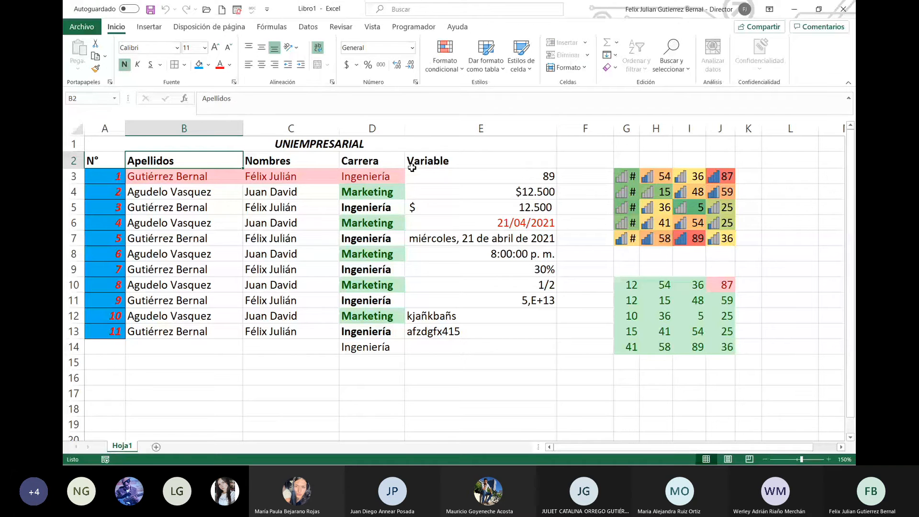
click(390, 166)
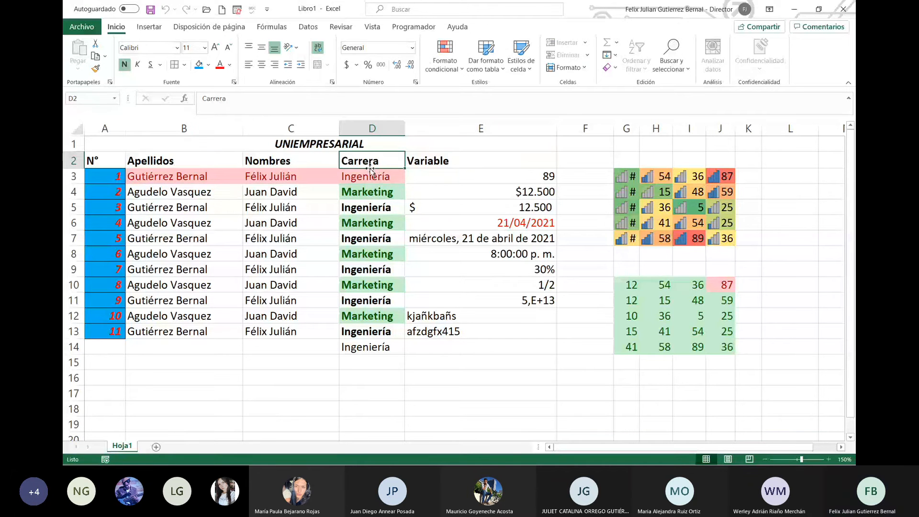
click(263, 162)
click(173, 160)
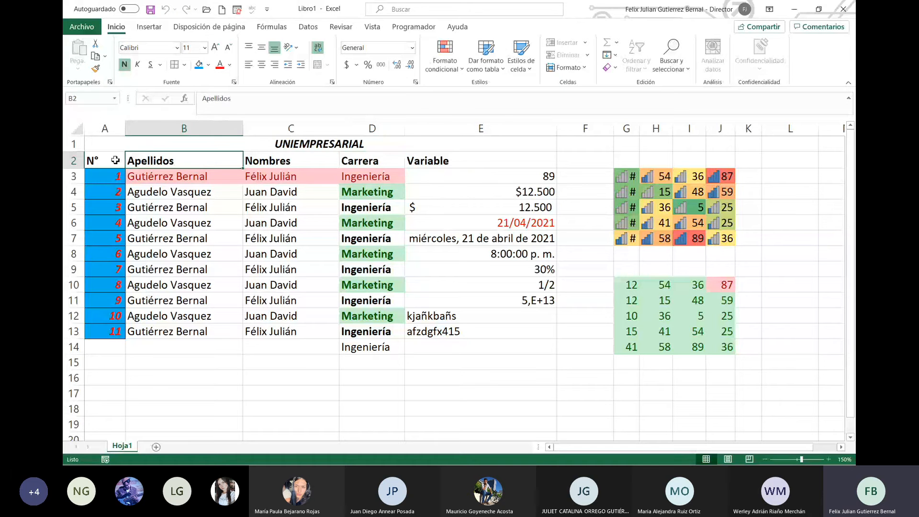
drag(115, 160, 390, 163)
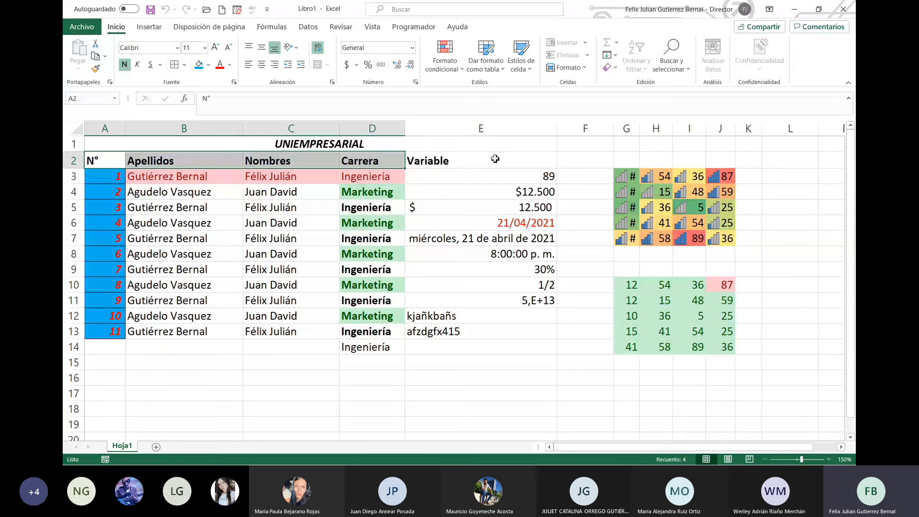
click(321, 167)
Step: Unprotect the student list sheet by entering its password
click(569, 67)
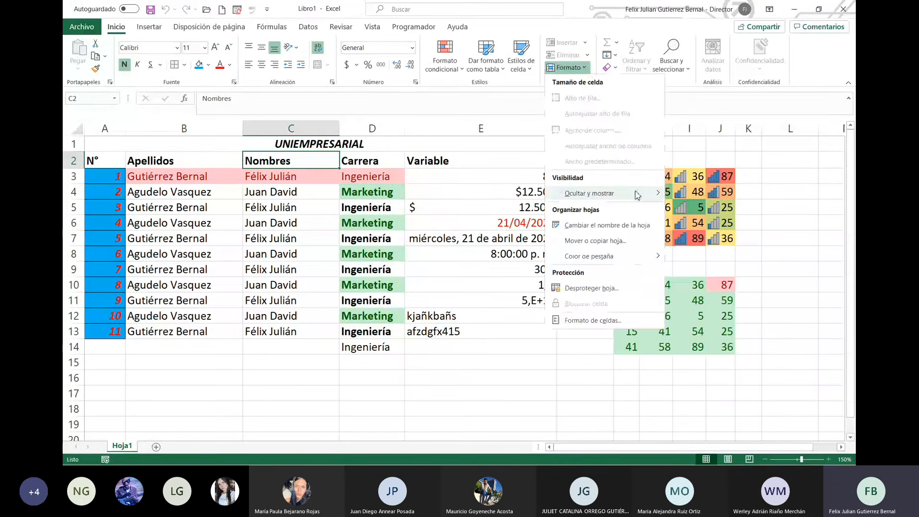
click(611, 288)
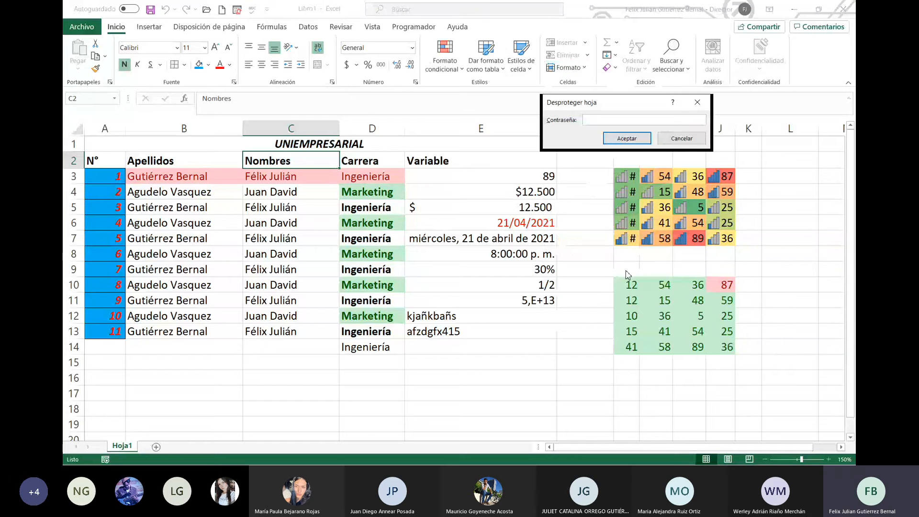
text(••••••)
key(Return)
Step: Select the student table to review it, then select cell K3
drag(316, 176, 483, 347)
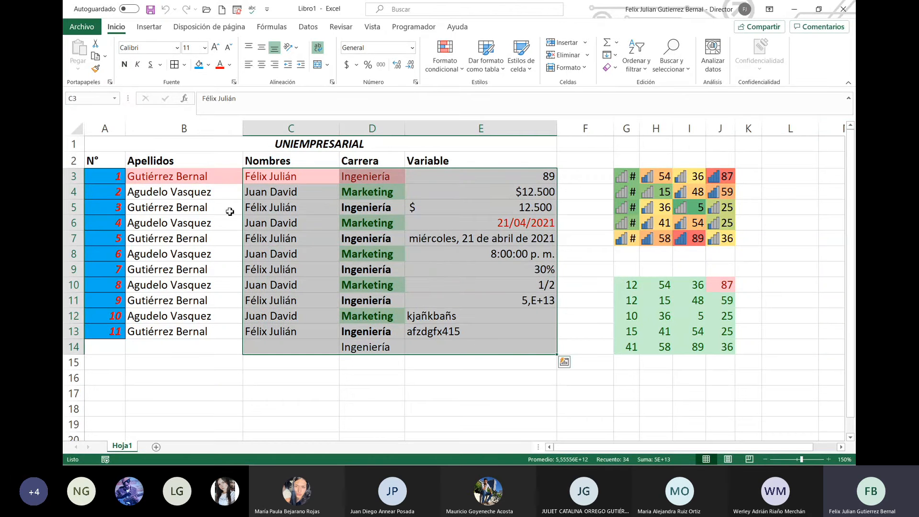
drag(113, 158, 556, 352)
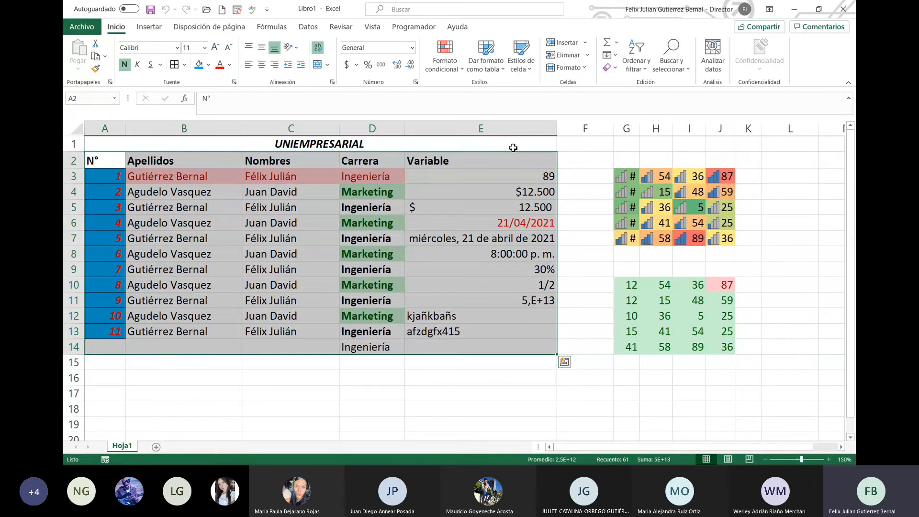
click(595, 158)
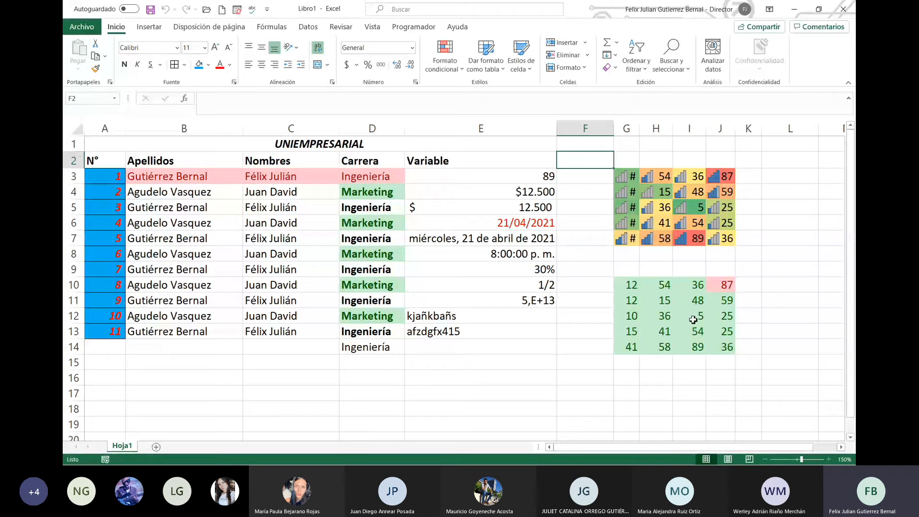
click(759, 177)
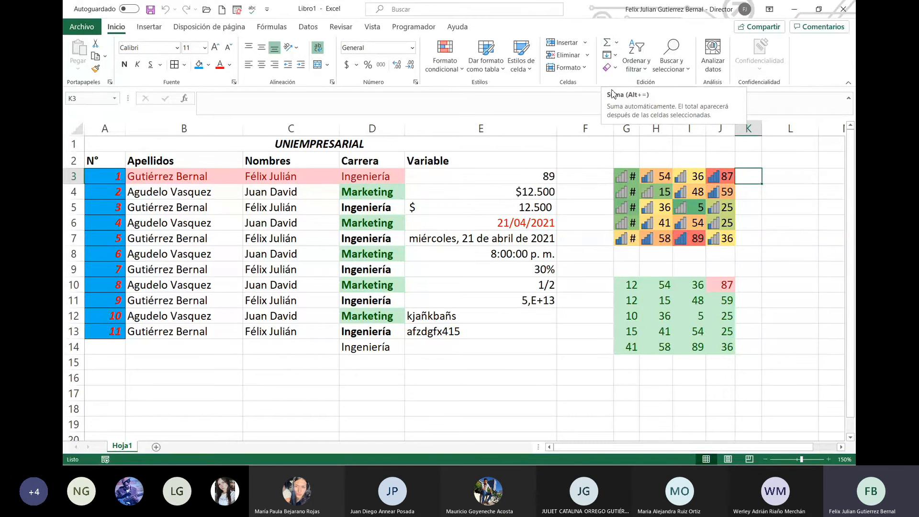
Step: From K10, look through the AutoSum list and function browser, then cancel the entry
click(616, 42)
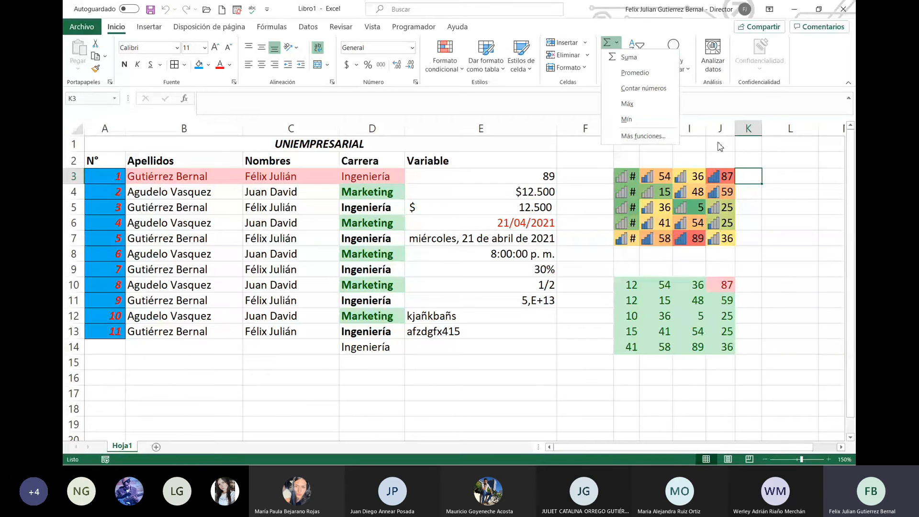
click(747, 173)
click(744, 287)
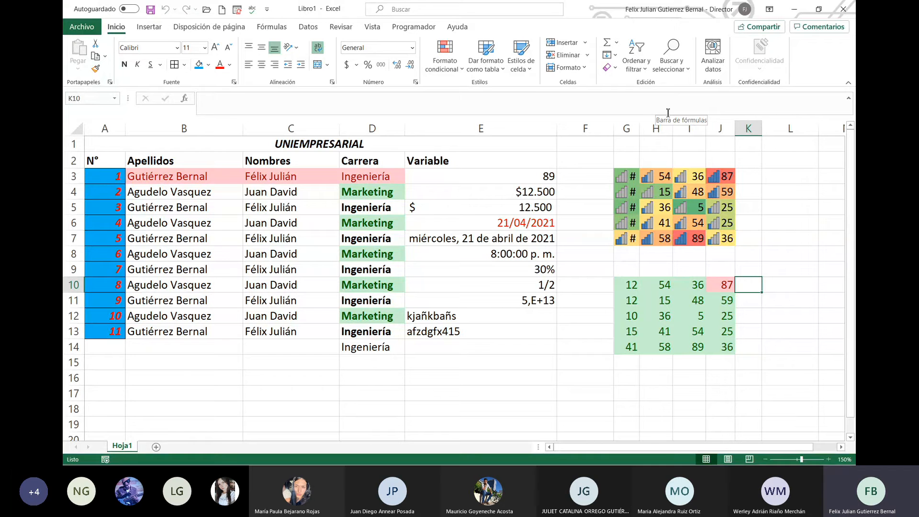
text(=)
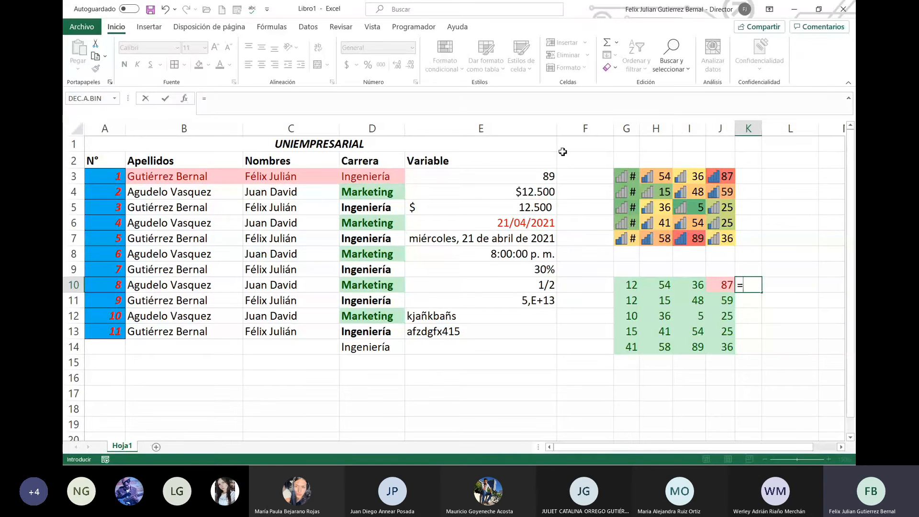
click(184, 101)
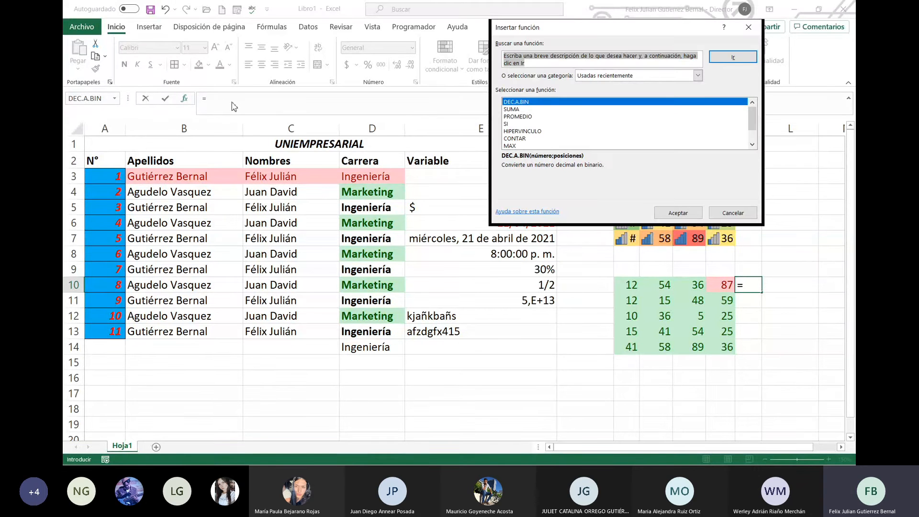
click(732, 213)
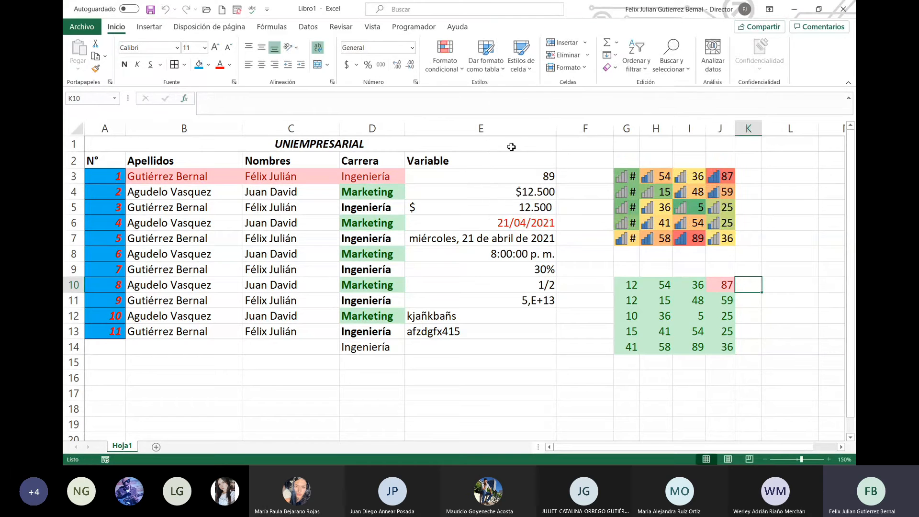
Step: Enter =G10+H10+I10+J10 in K10 so it totals the row as 189
key(F2)
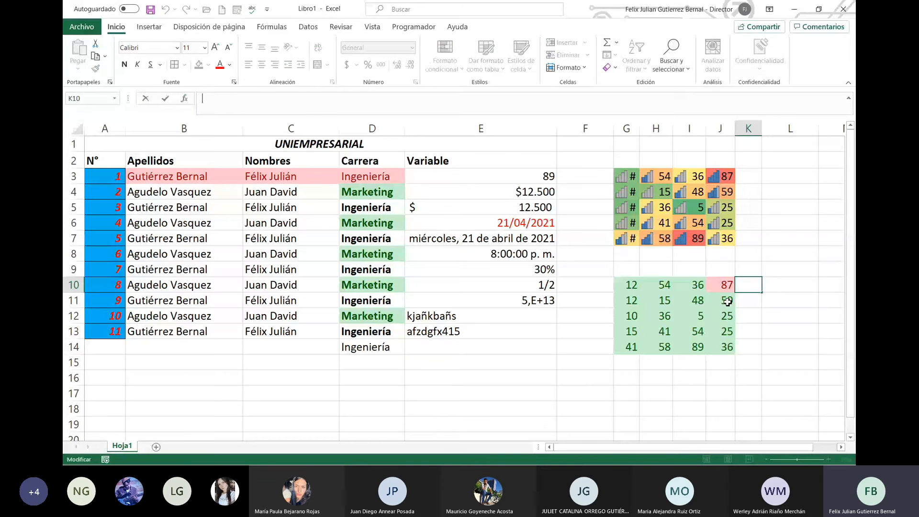
text(=)
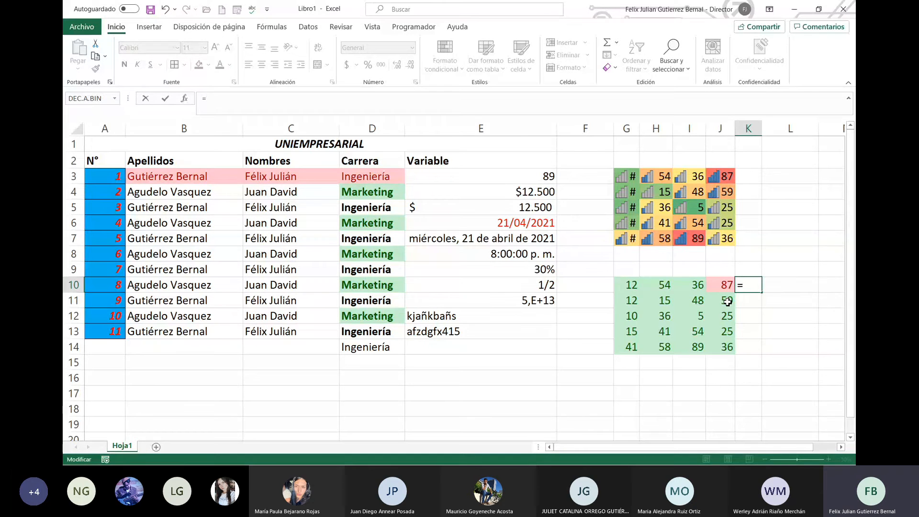
click(630, 287)
text(+)
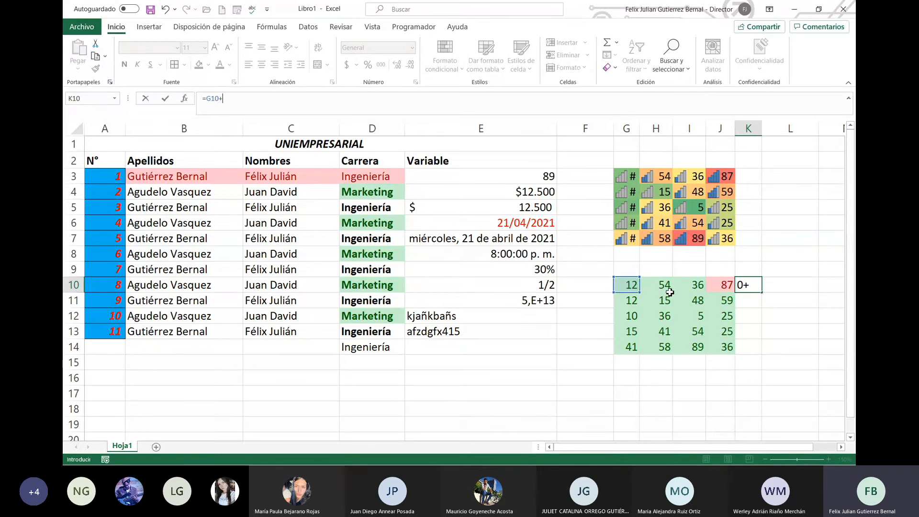
click(667, 284)
text(+)
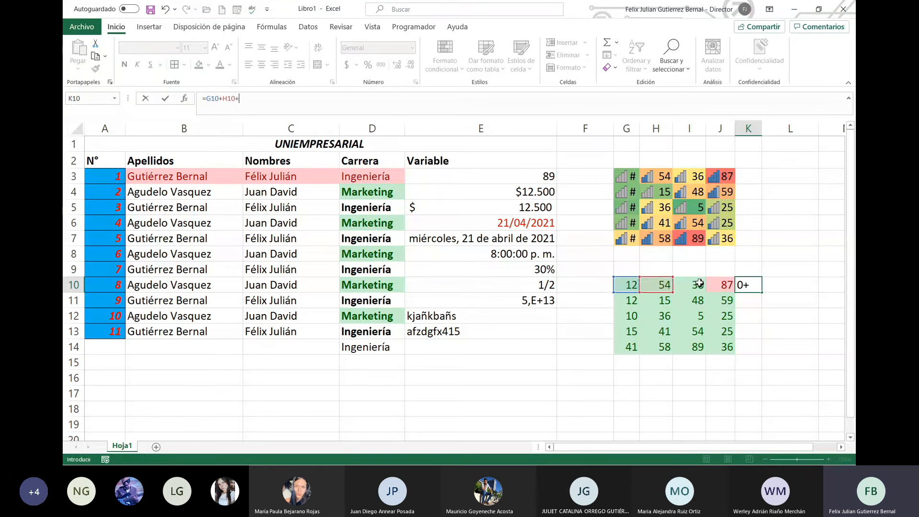
click(699, 283)
text(+)
click(722, 285)
key(Return)
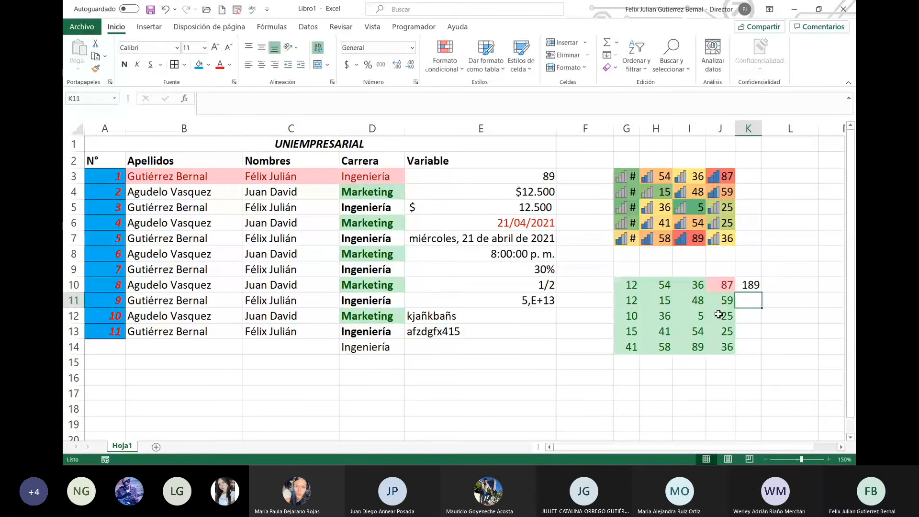
click(794, 283)
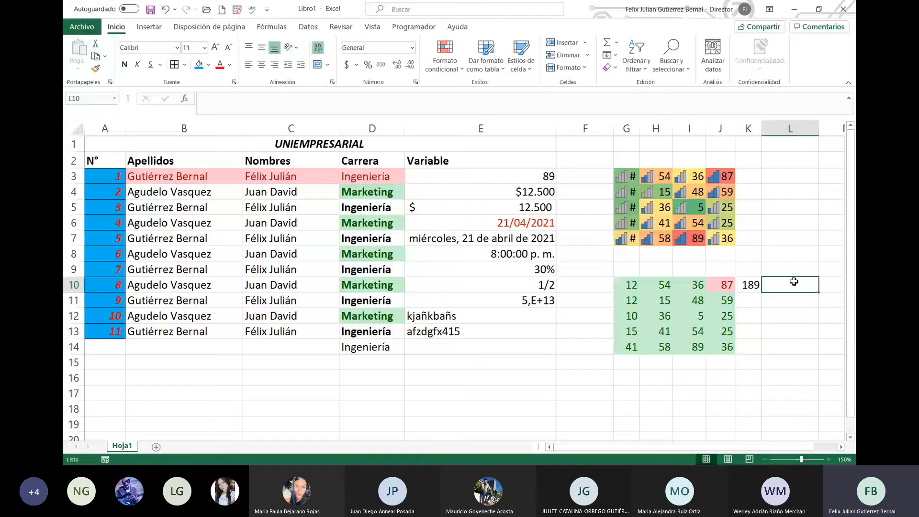
Step: Enter =SUMA(G10:J10) in L10, correcting the range end to J10
text(=suma)
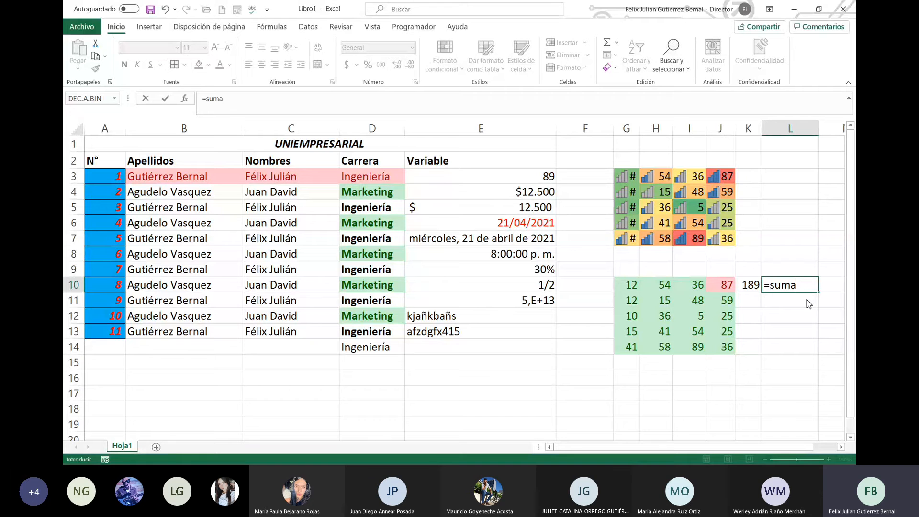
text(()
click(626, 282)
drag(626, 282, 715, 284)
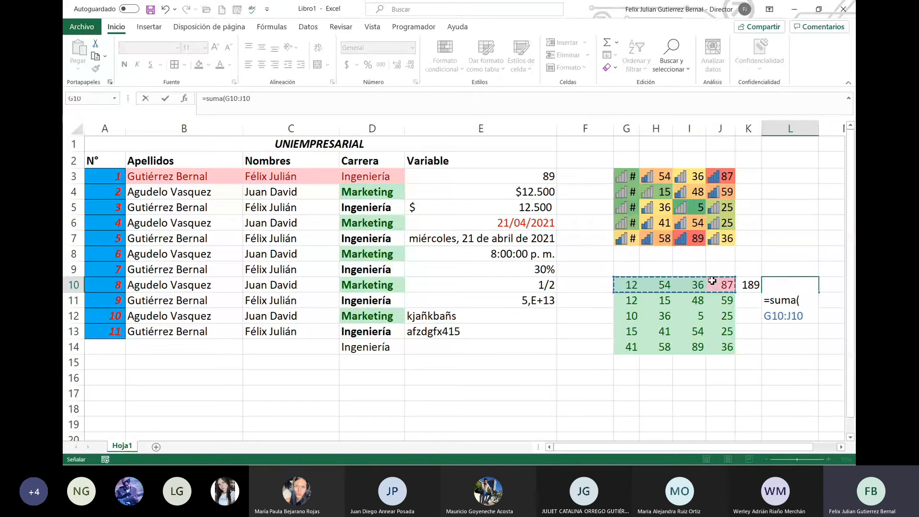
click(241, 98)
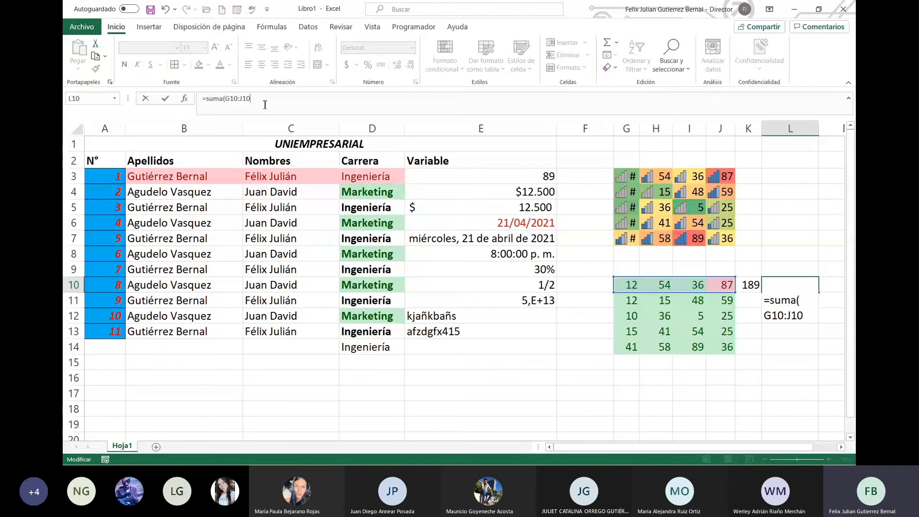
key(BackSpace)
text(11)
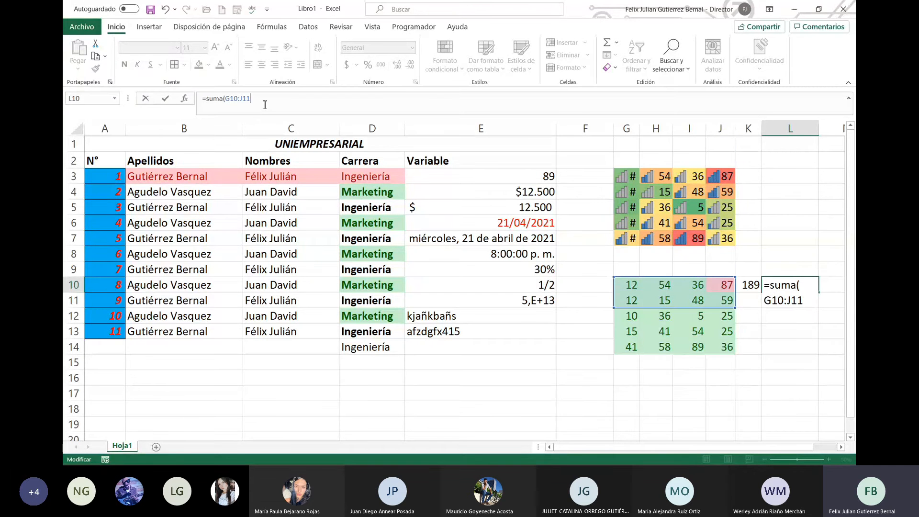
key(BackSpace)
key(BackSpace)
text(0)
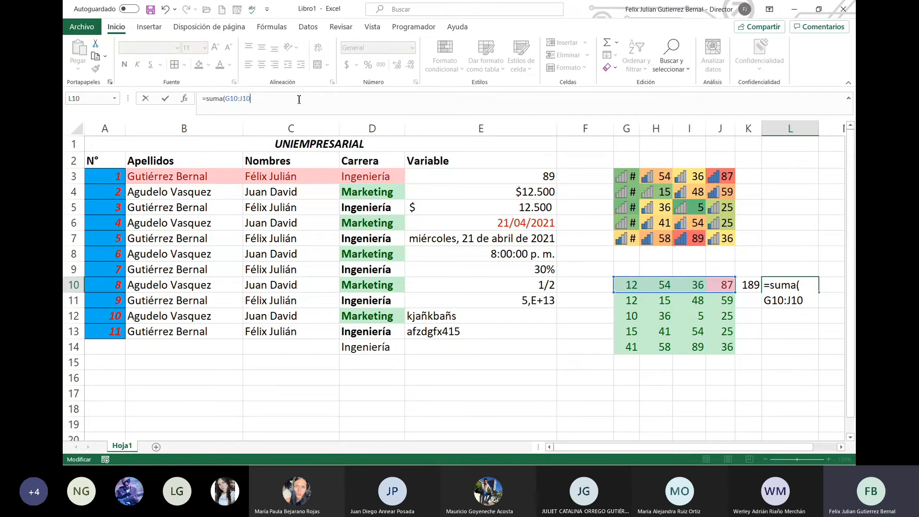
text())
drag(201, 98, 206, 101)
click(226, 98)
drag(226, 98, 252, 98)
key(Return)
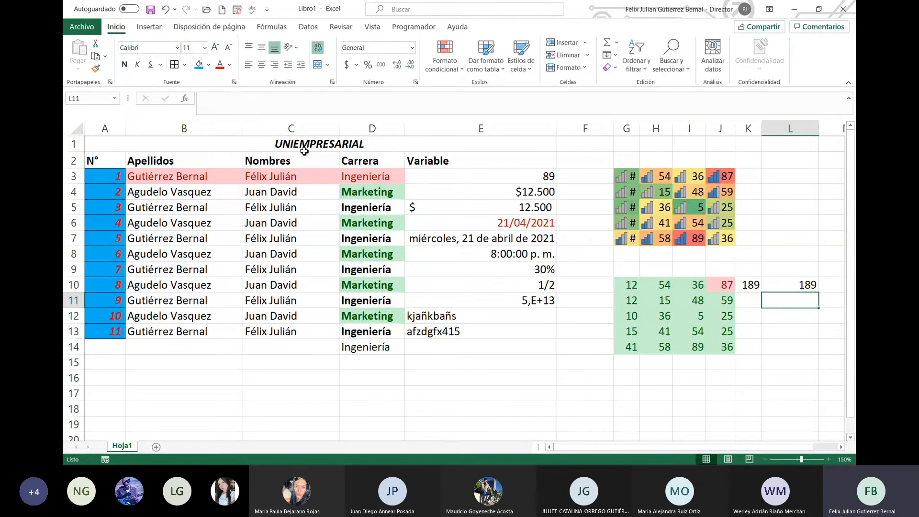
Step: Compare L10's 189 with K10, clear L10, and begin a formula in K11
key(Up)
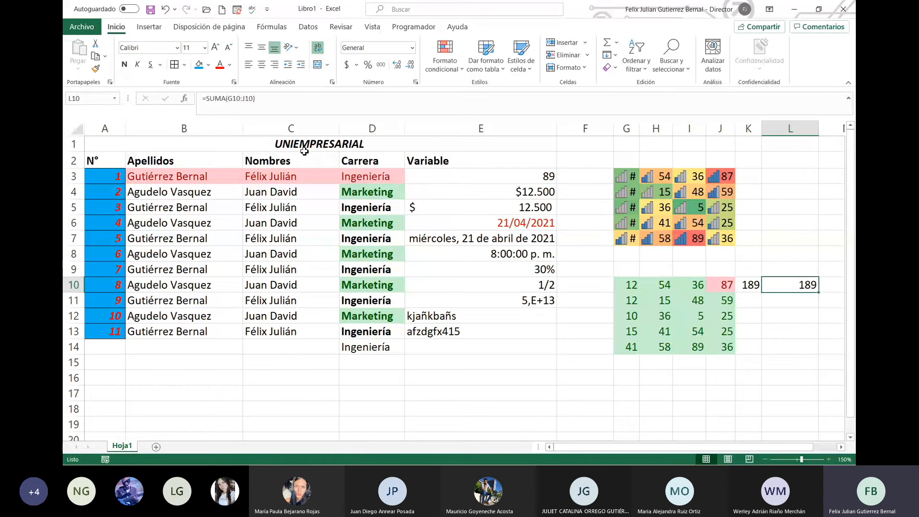
key(Left)
key(Right)
key(Delete)
key(Down)
key(Left)
text(=)
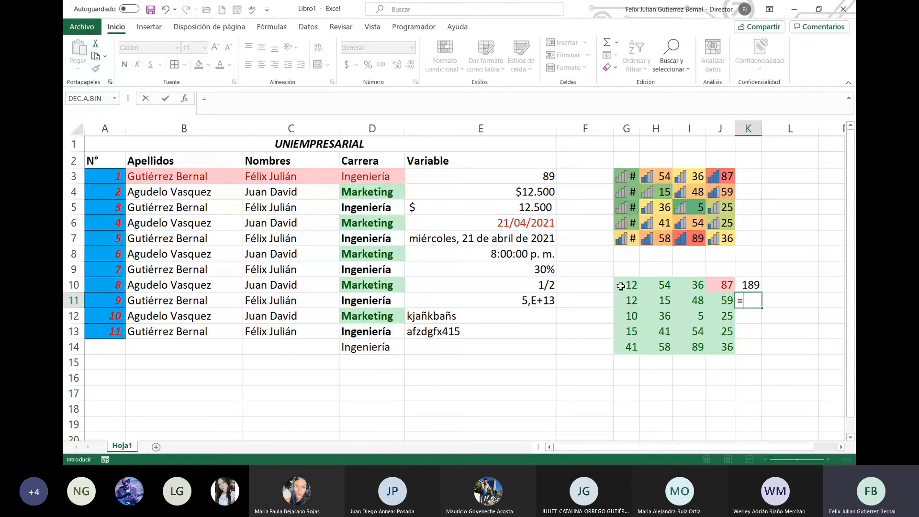
Step: Enter =PROMEDIO(G10:J14) in K11 to average the score block
text(promedio)
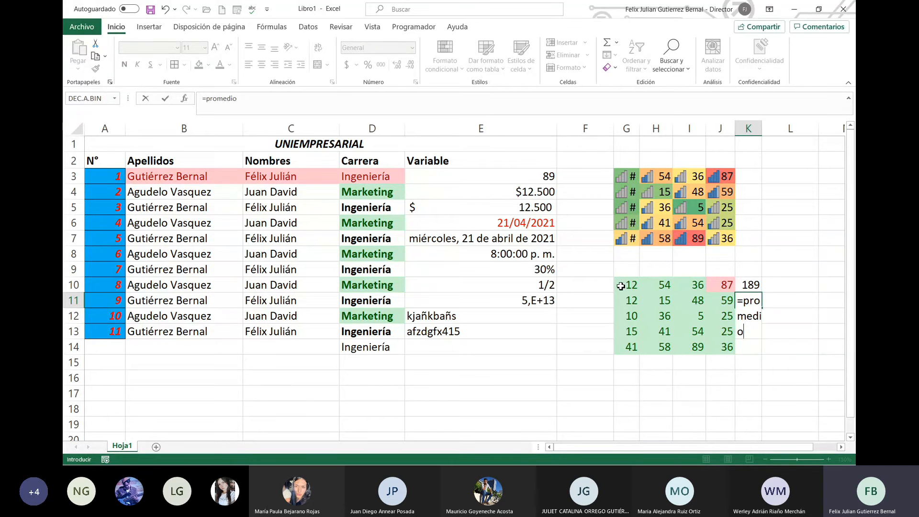
click(270, 99)
text())
key(BackSpace)
text(()
drag(631, 286, 730, 356)
text())
key(Return)
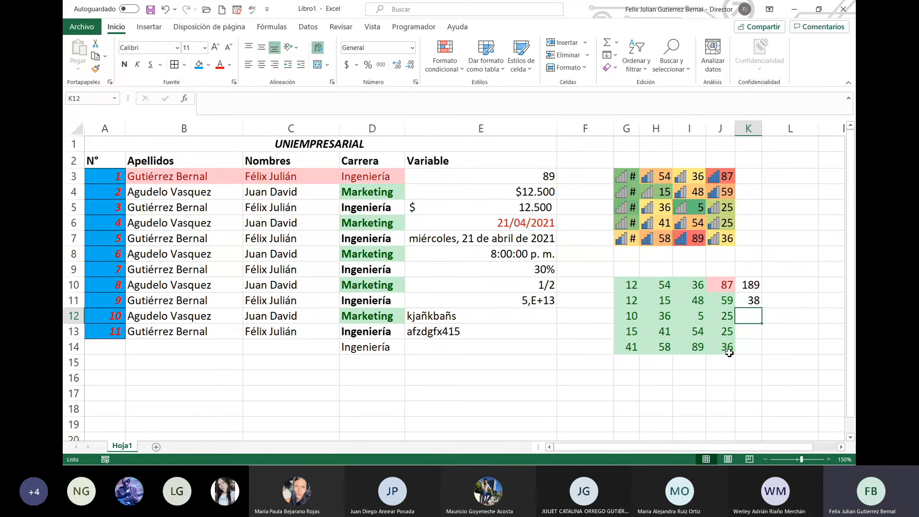
key(Up)
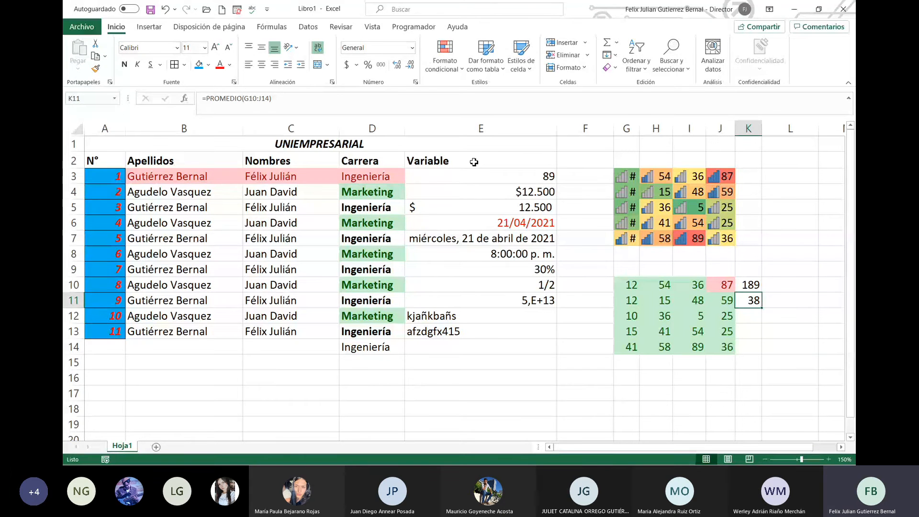
Step: Show the average as 37,9 with one decimal and widen column K
click(400, 70)
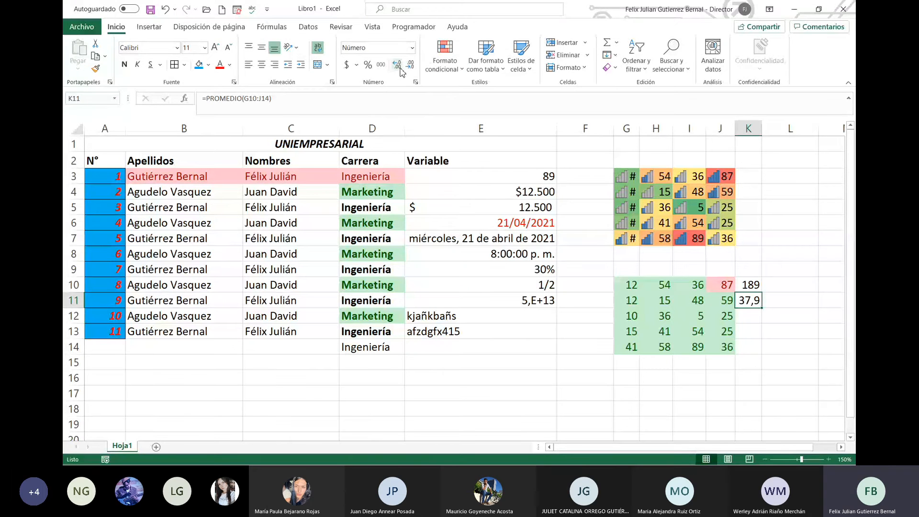
click(400, 70)
drag(763, 121, 788, 125)
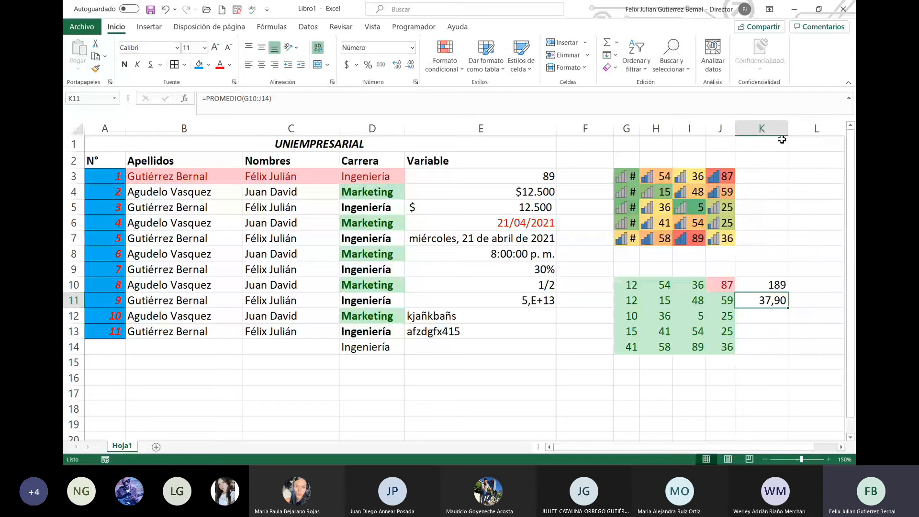
click(410, 65)
click(783, 319)
text(=)
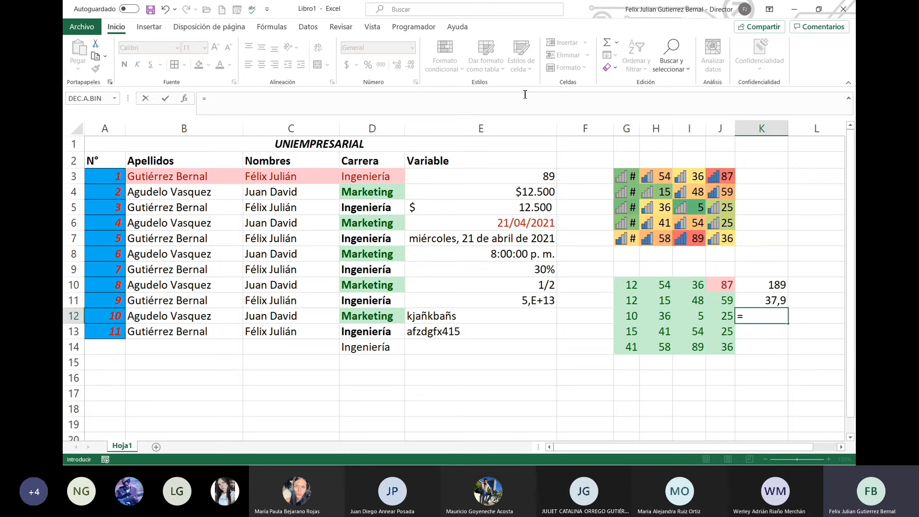
Step: Enter =CONTAR(G10:J14) in K12 to count the 20 scores
click(410, 104)
text(contar()
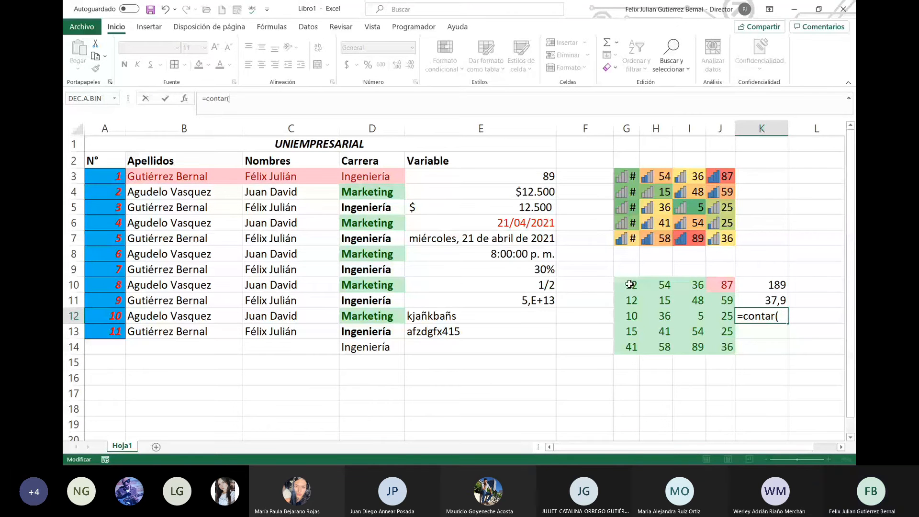
drag(628, 284, 718, 351)
text())
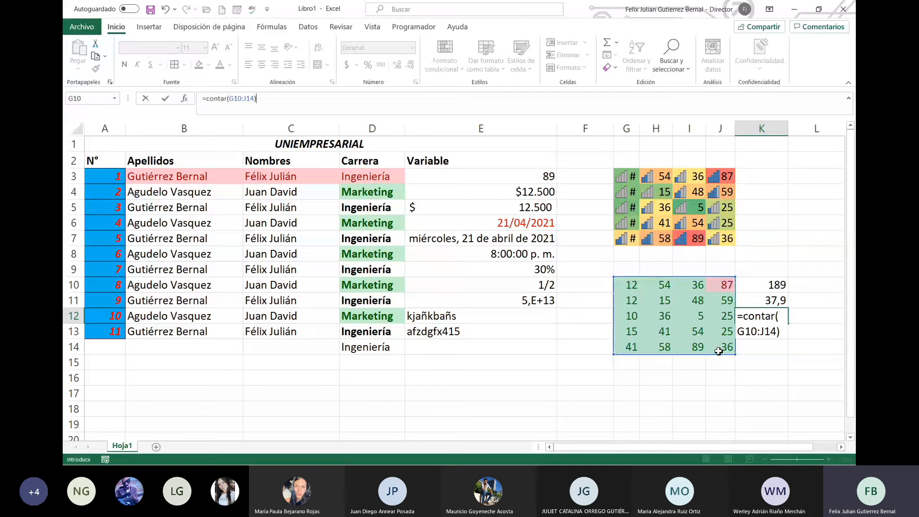
key(Return)
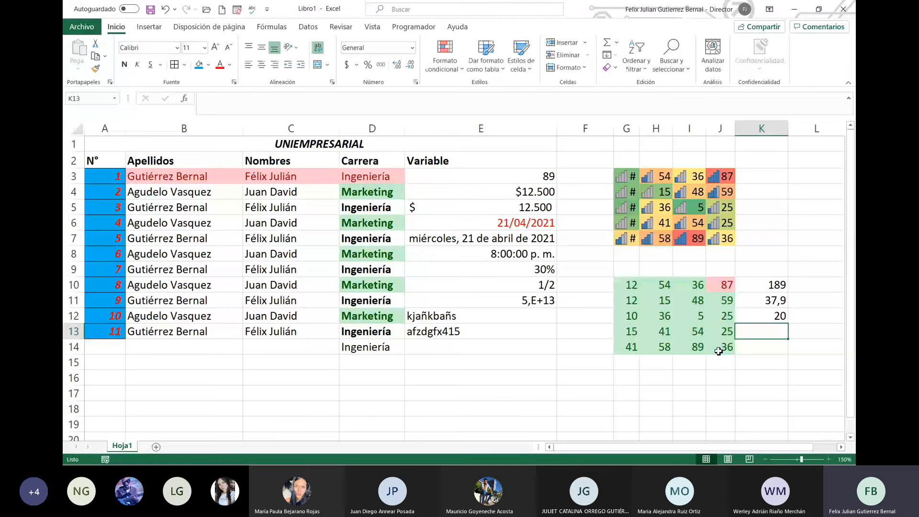
Step: Enter =MAX(G10:J14) in K13 to return the maximum, 89
click(540, 108)
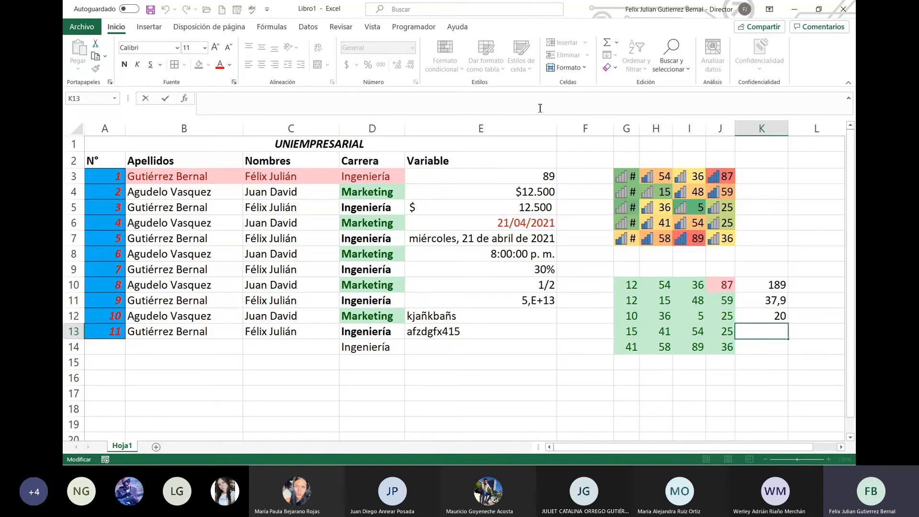
text(=)
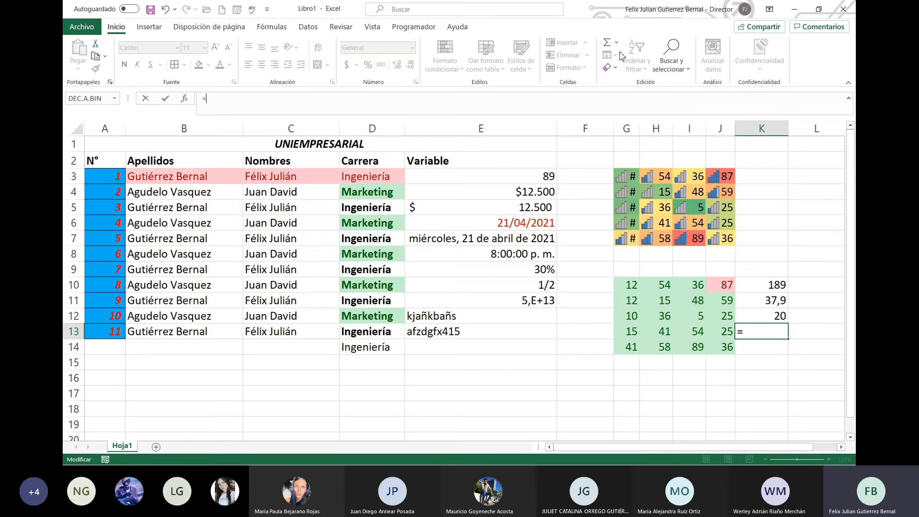
click(616, 43)
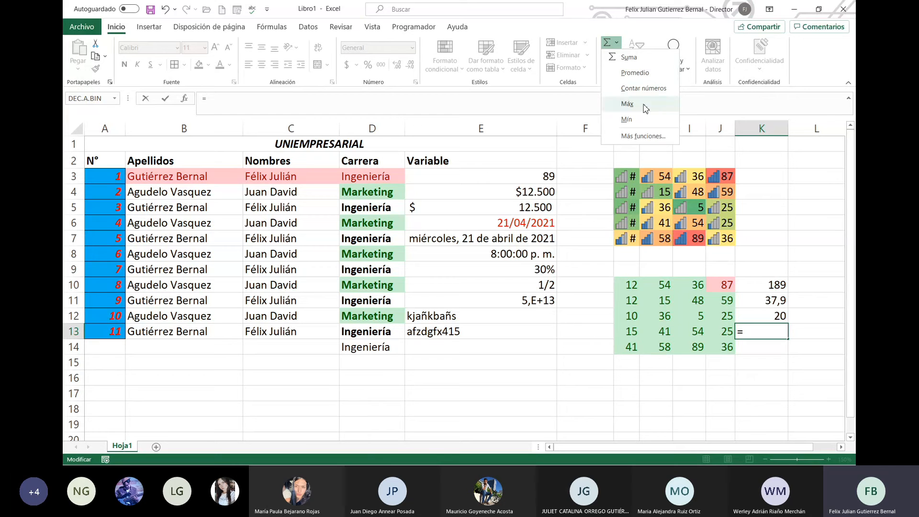
click(395, 99)
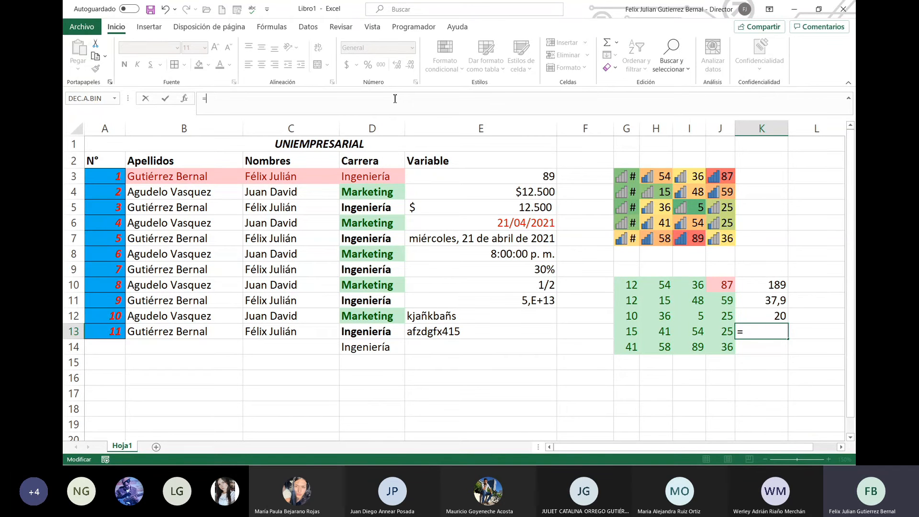
text(=max()
drag(632, 286, 726, 358)
text())
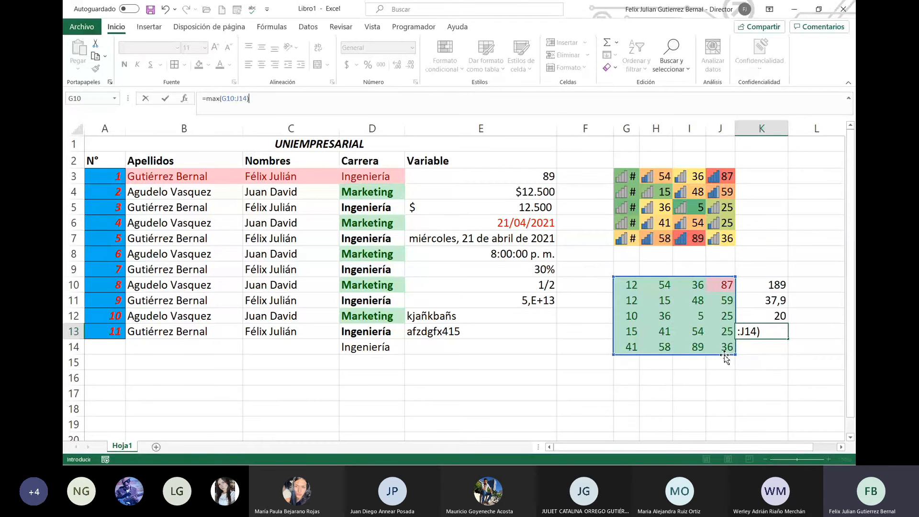
key(Return)
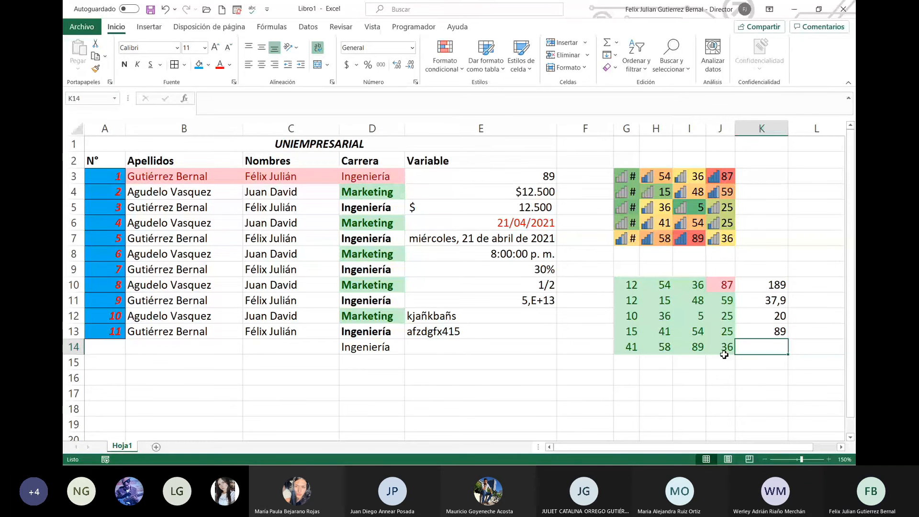
Step: Enter =MIN(G10:J14) in K14 to return the minimum, 5
text(=mi)
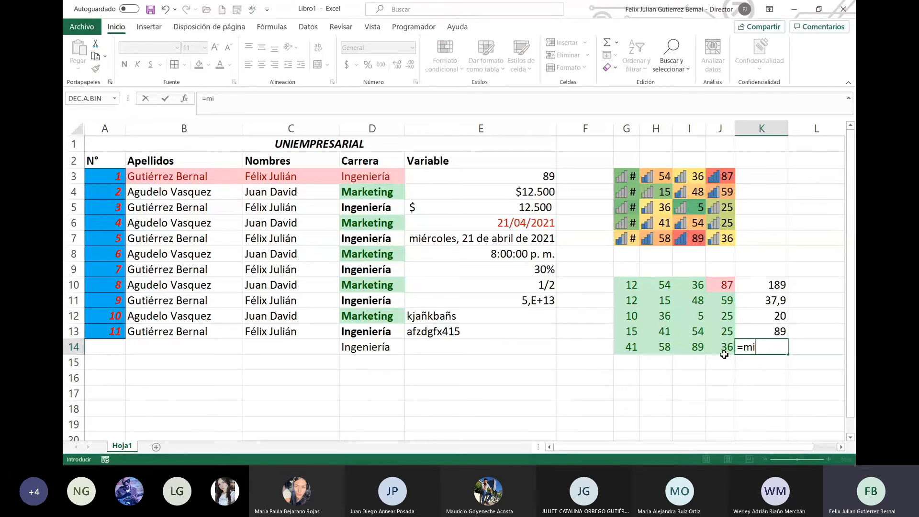
text(n()
drag(631, 285, 735, 354)
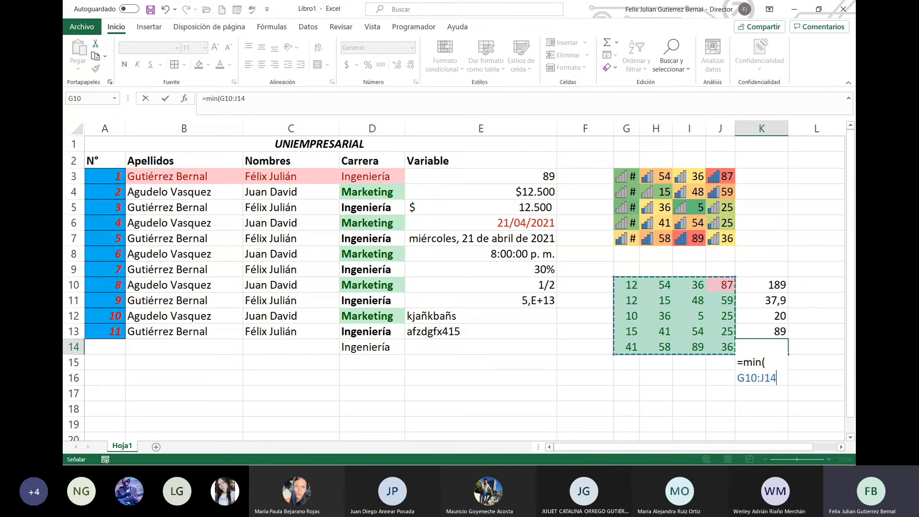
text())
key(Return)
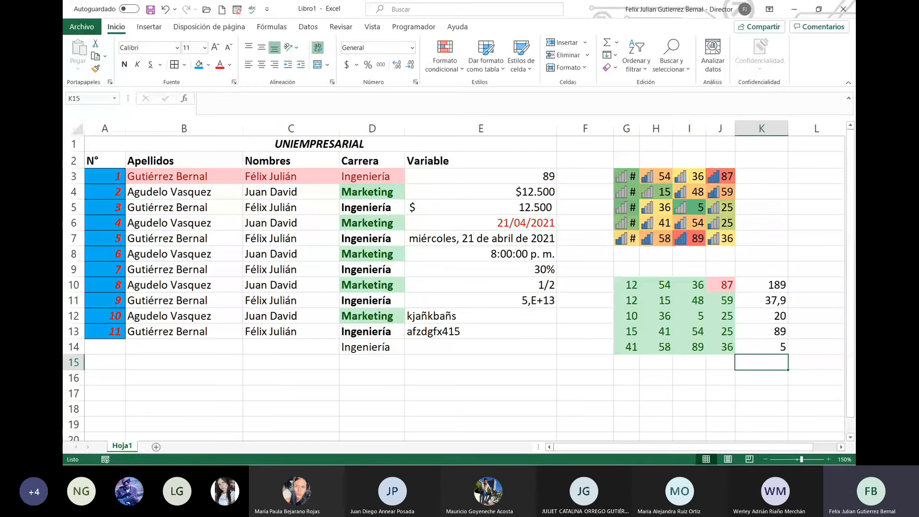
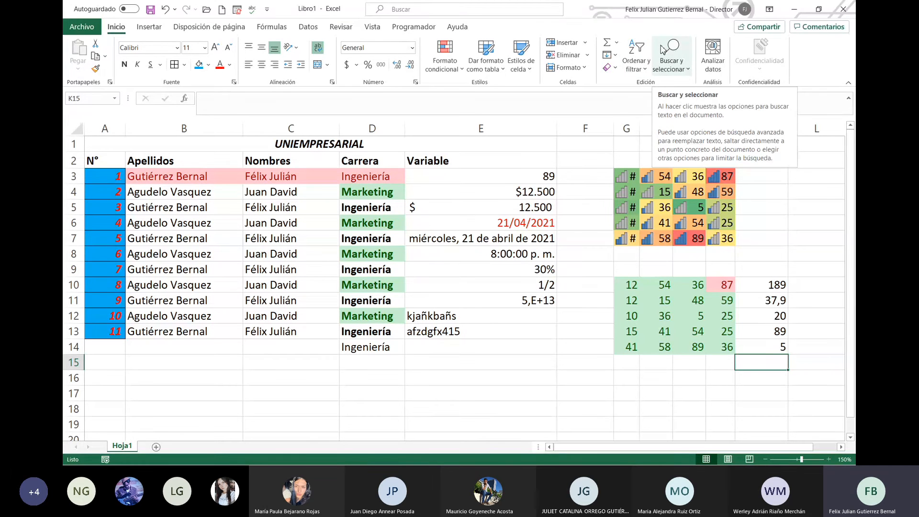
Step: Use Borrar formatos on A3:A13 so the numbers 1–11 lose their blue fill and red italics
click(616, 56)
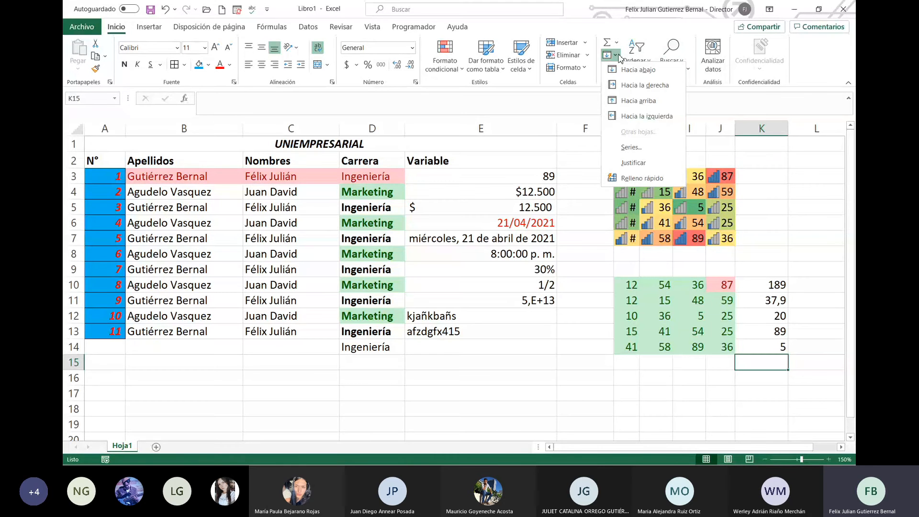
click(744, 182)
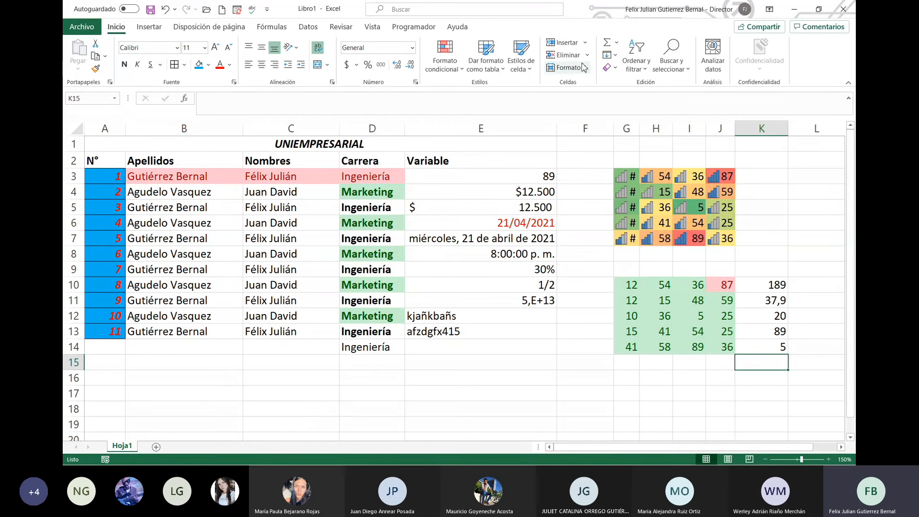
click(614, 70)
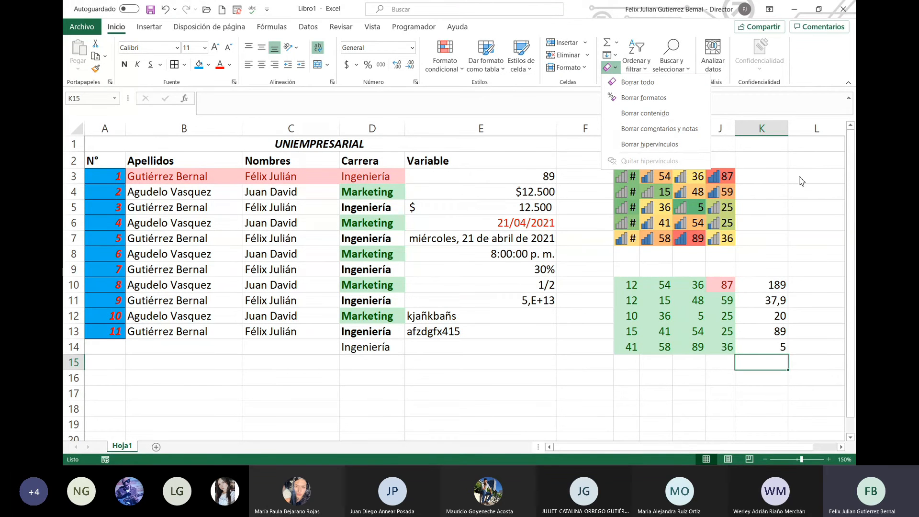
key(alt+Tab)
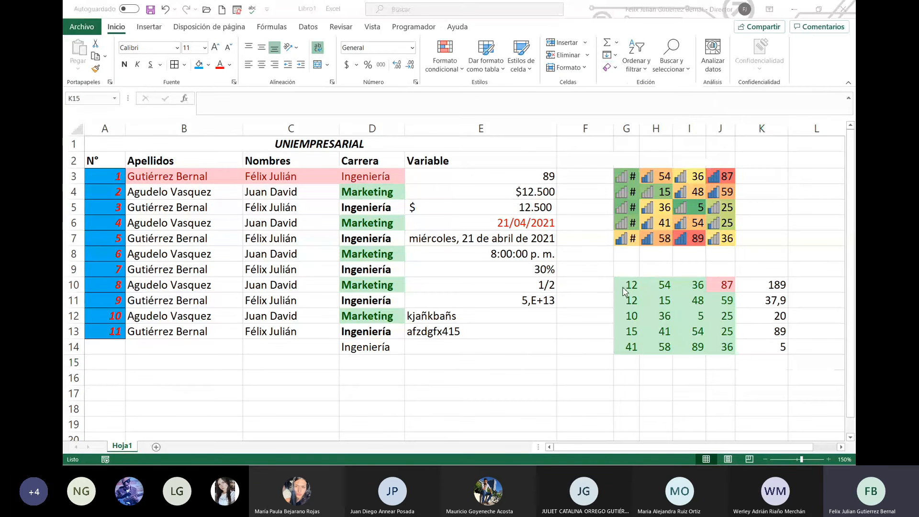
click(111, 179)
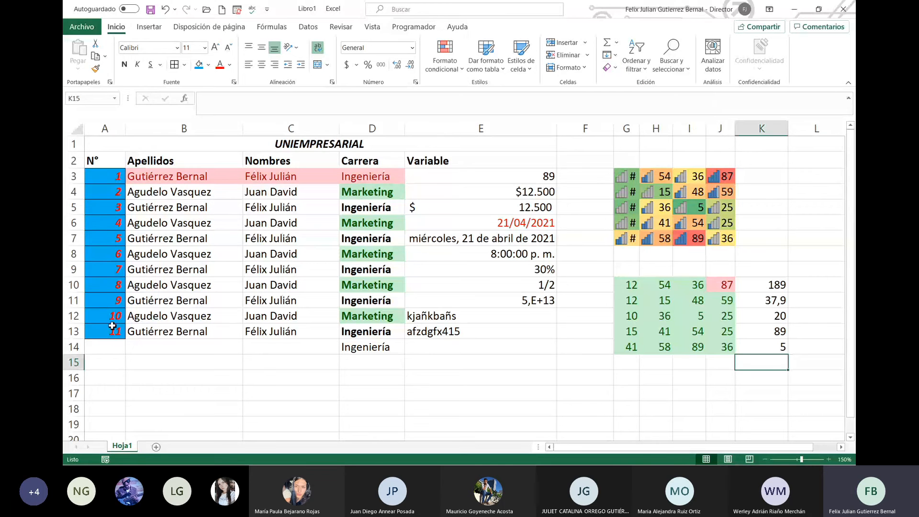
drag(112, 325, 110, 176)
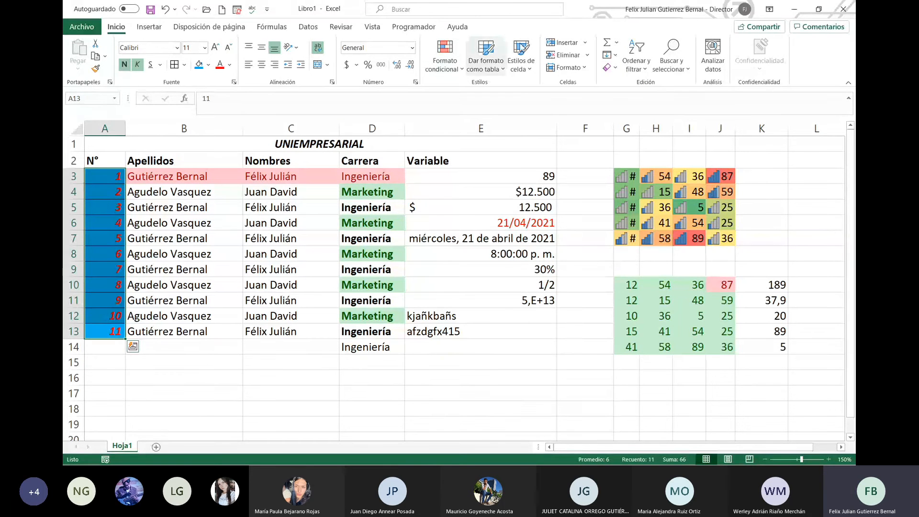
click(611, 67)
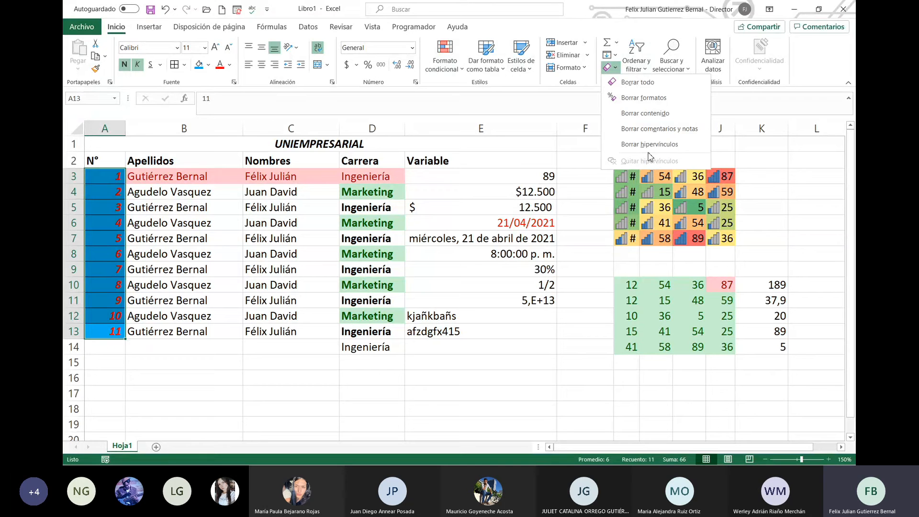
click(672, 99)
click(311, 251)
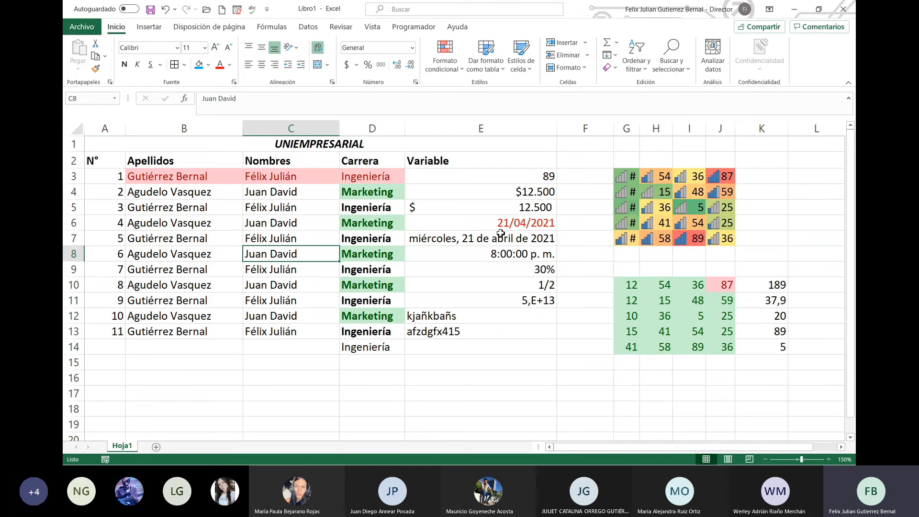
Step: Select the student data rows A3:E13 without headers and show the Ordenar y filtrar options
drag(86, 158, 523, 326)
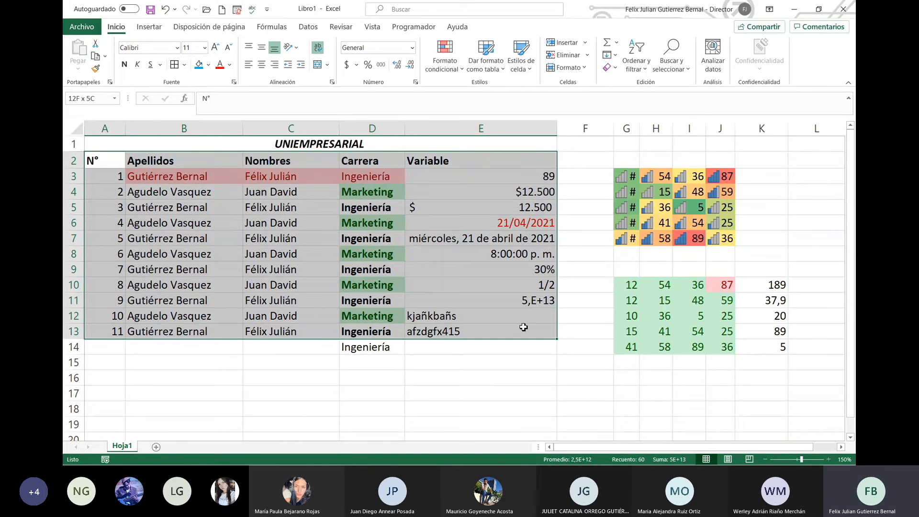
drag(523, 327, 523, 327)
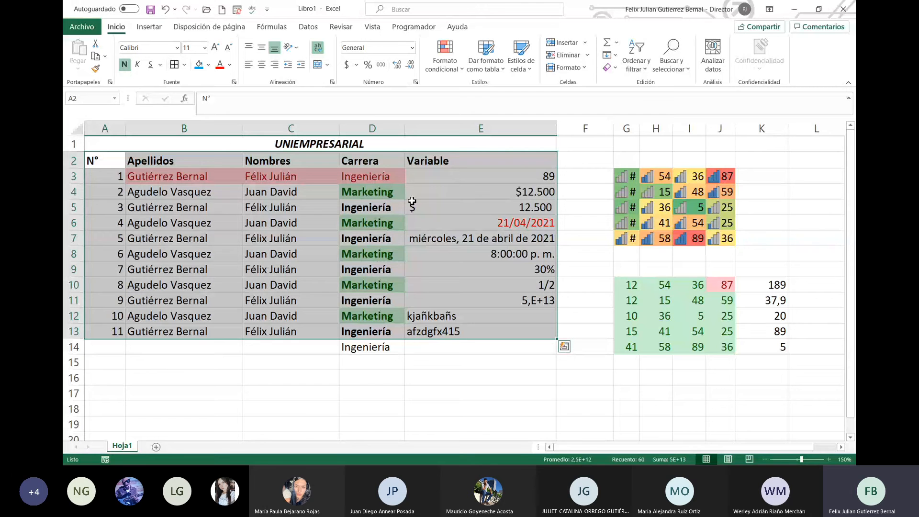
click(640, 71)
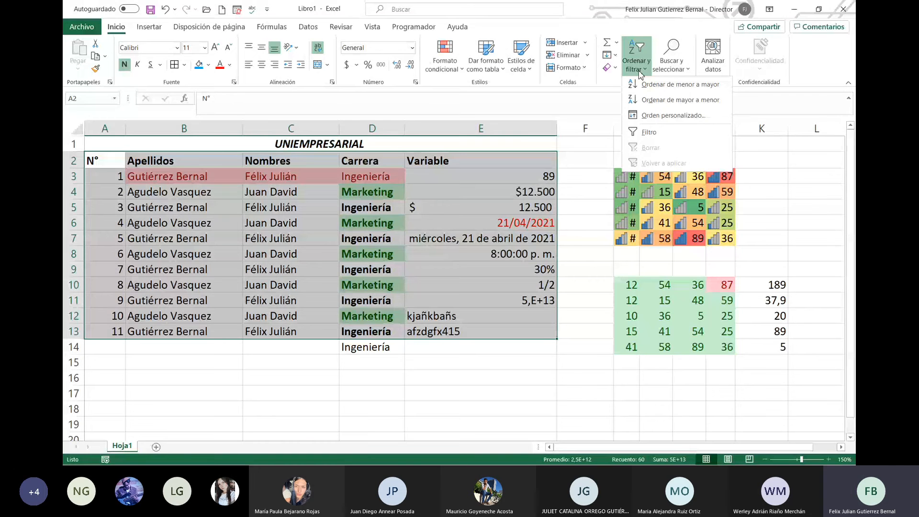
click(157, 191)
drag(105, 160, 446, 158)
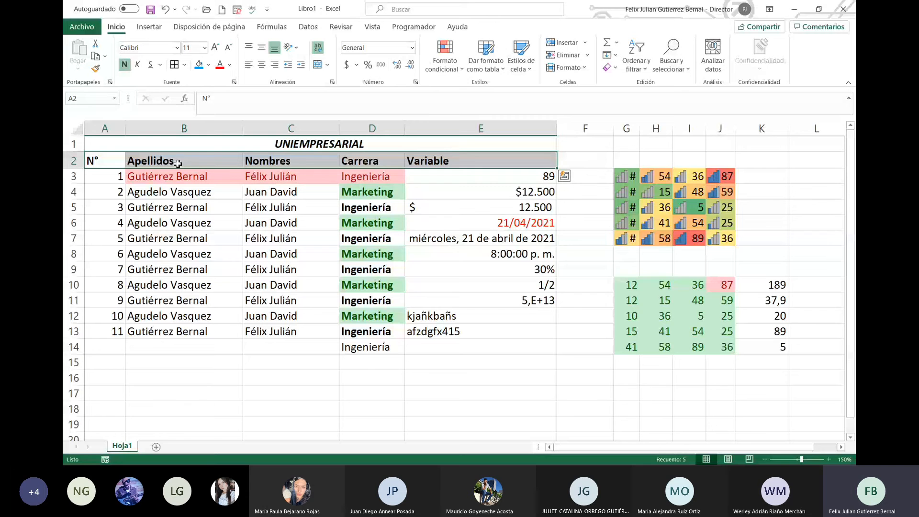
drag(122, 179, 493, 333)
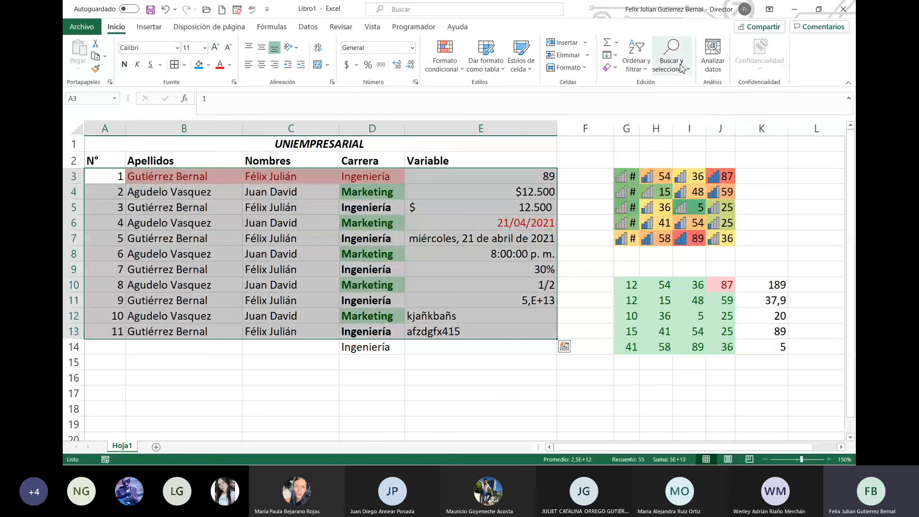
click(642, 71)
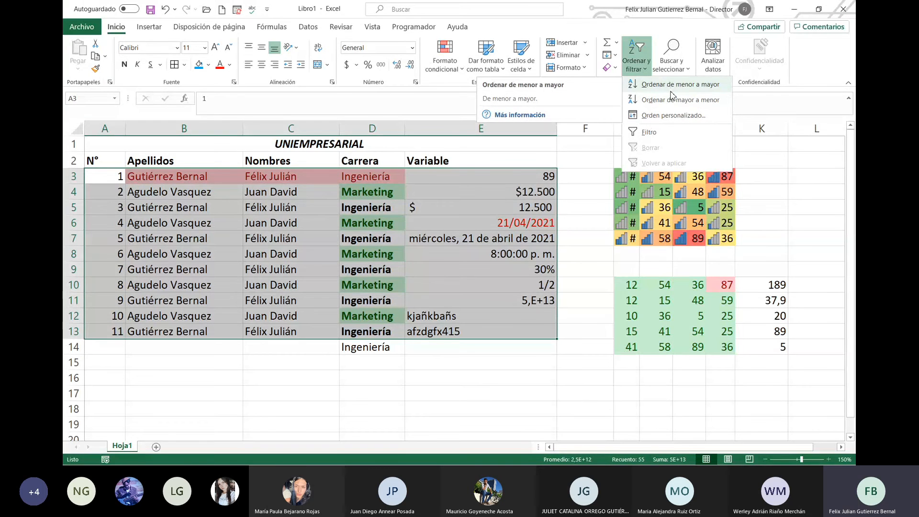
Step: Look over the Orden personalizado dialog, then cancel it without sorting
click(661, 119)
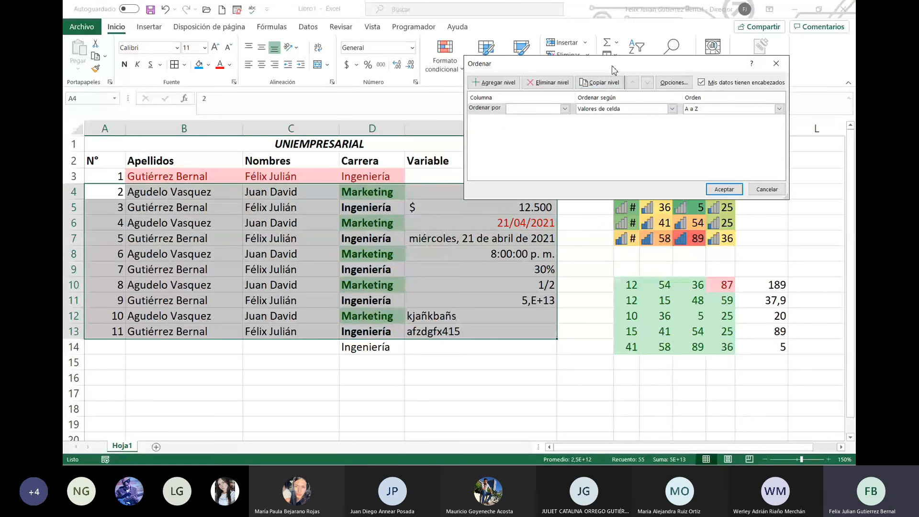
drag(613, 69, 597, 19)
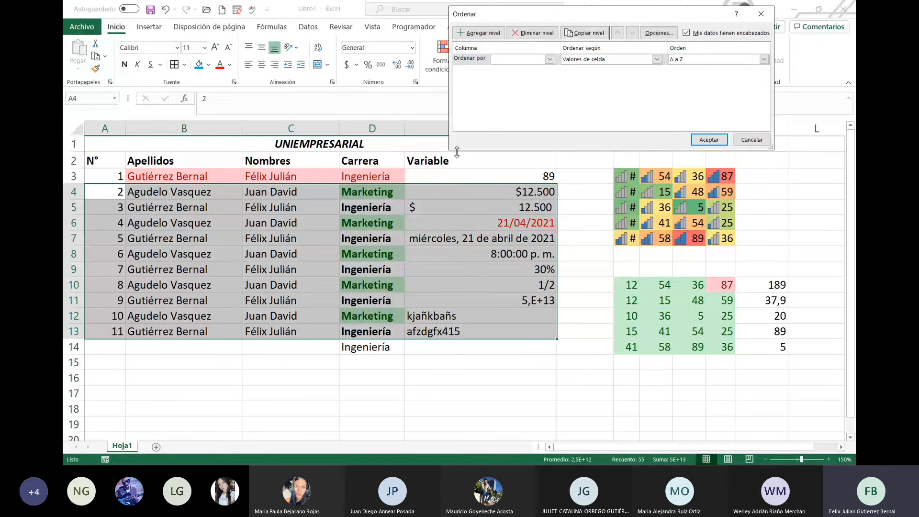
click(552, 63)
click(265, 190)
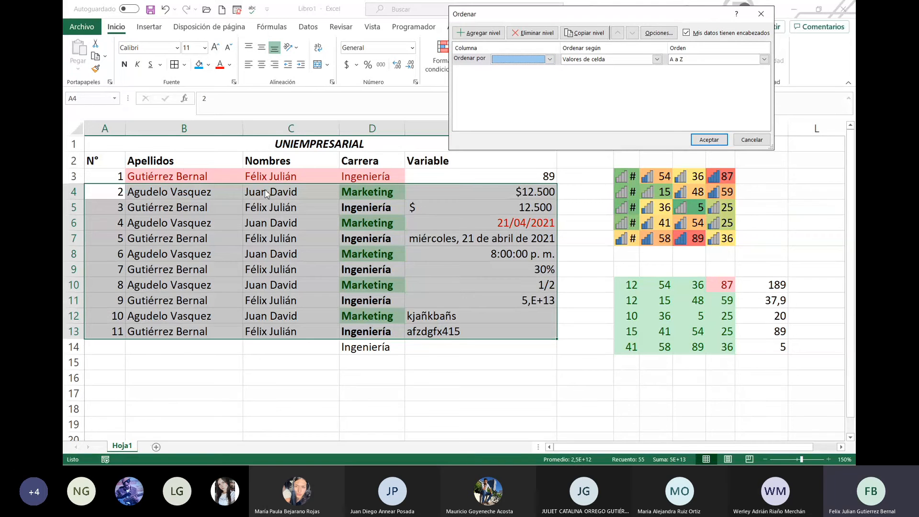
click(752, 139)
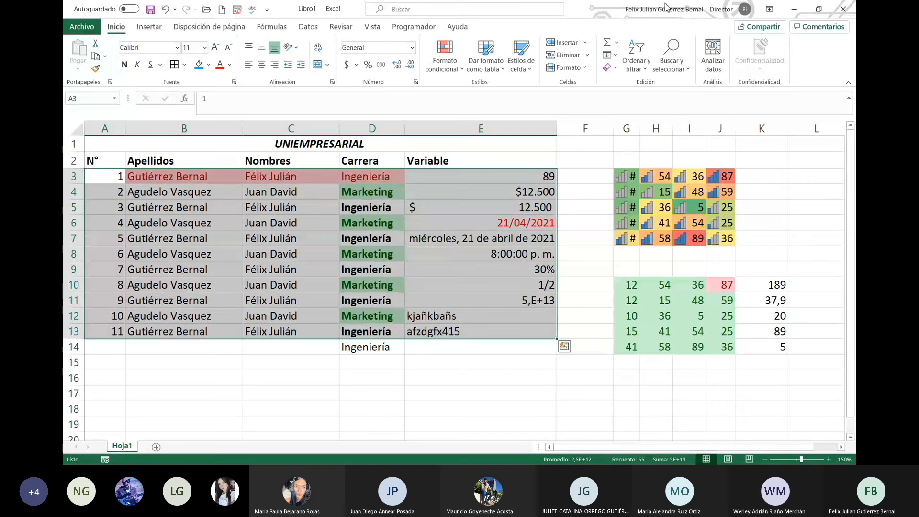
Step: Custom-sort the rows by Carrera, then by Apellidos as a second level
click(639, 71)
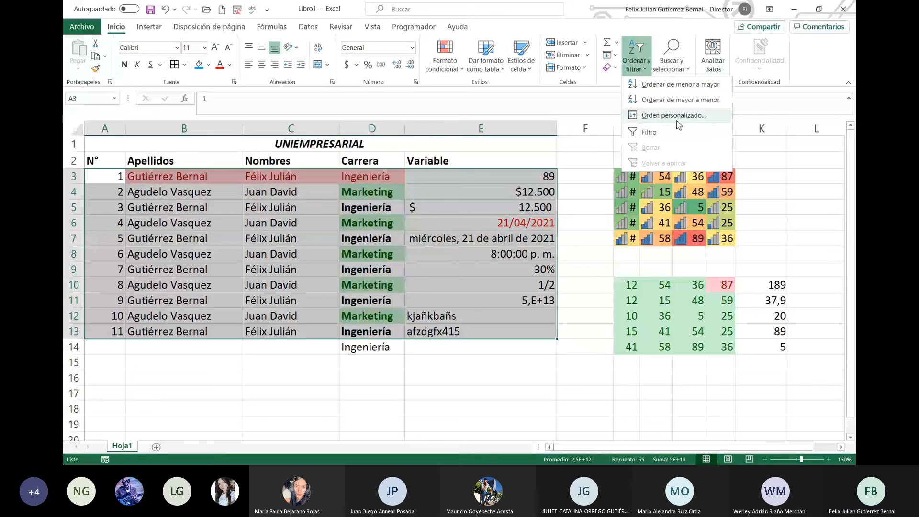
click(675, 117)
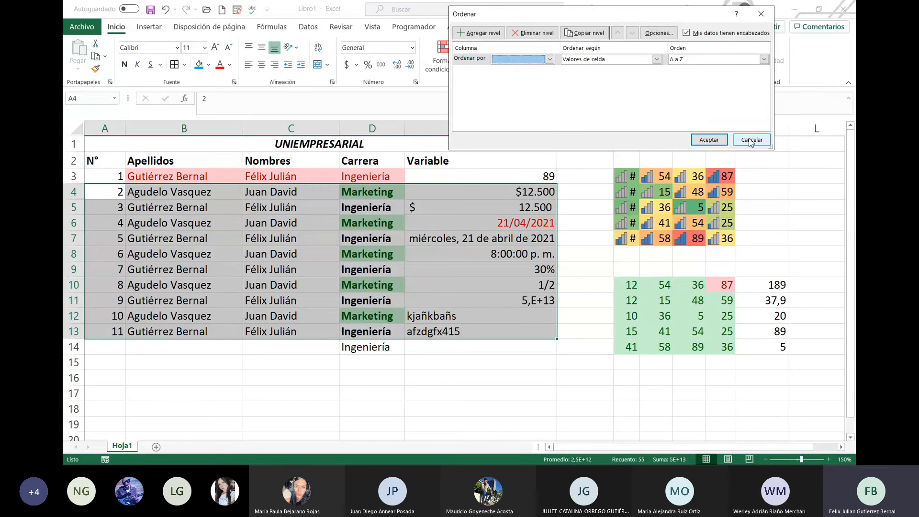
click(531, 91)
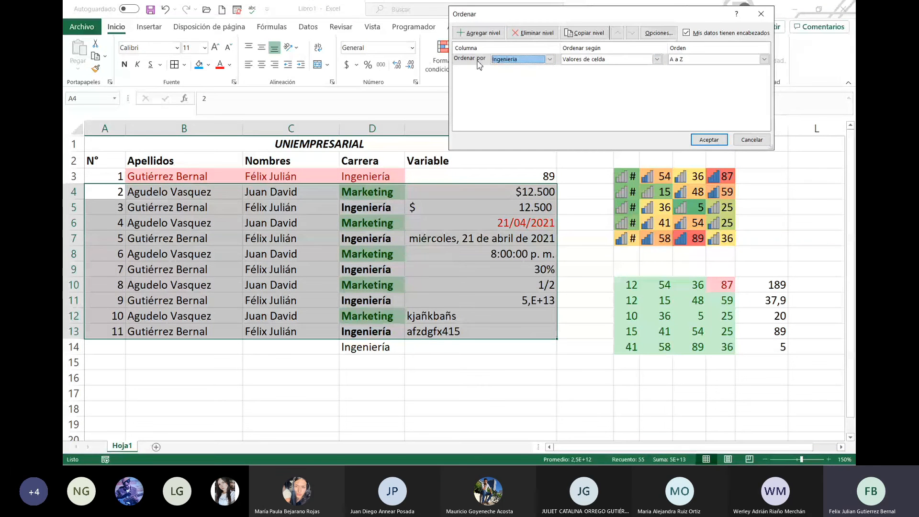
click(479, 32)
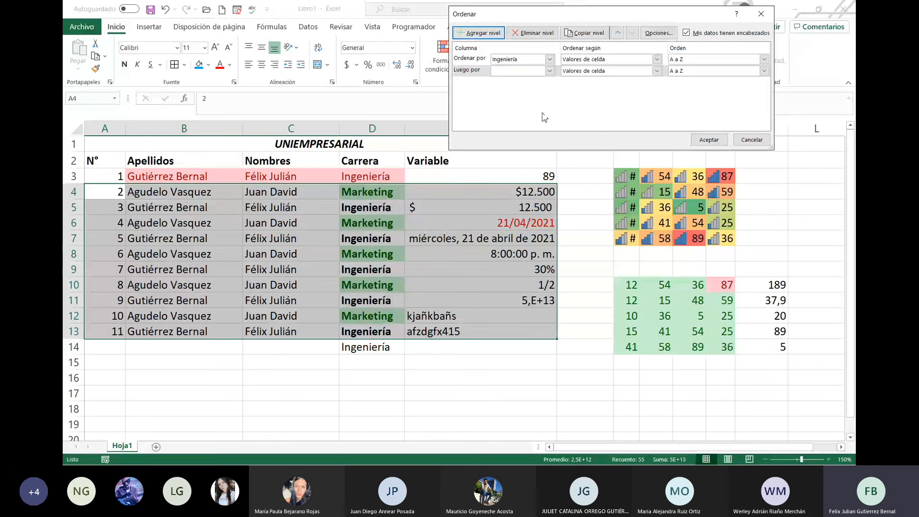
click(550, 71)
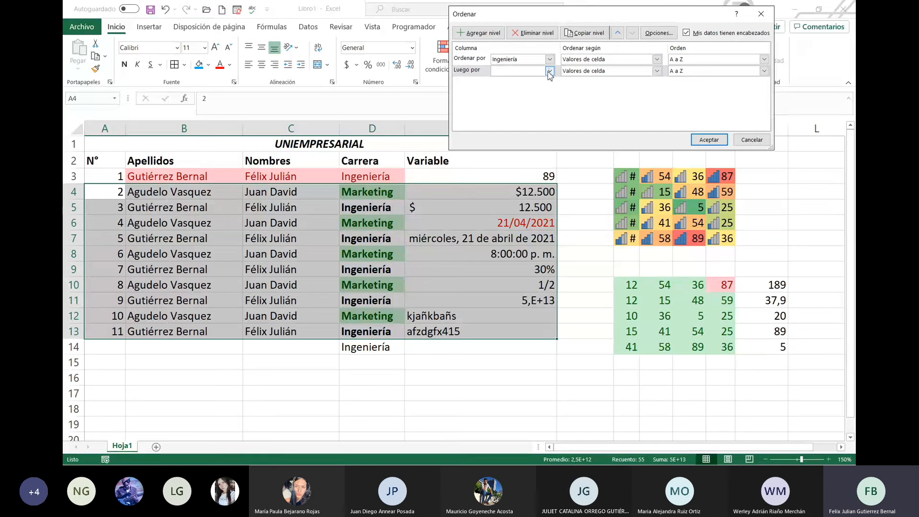
click(534, 95)
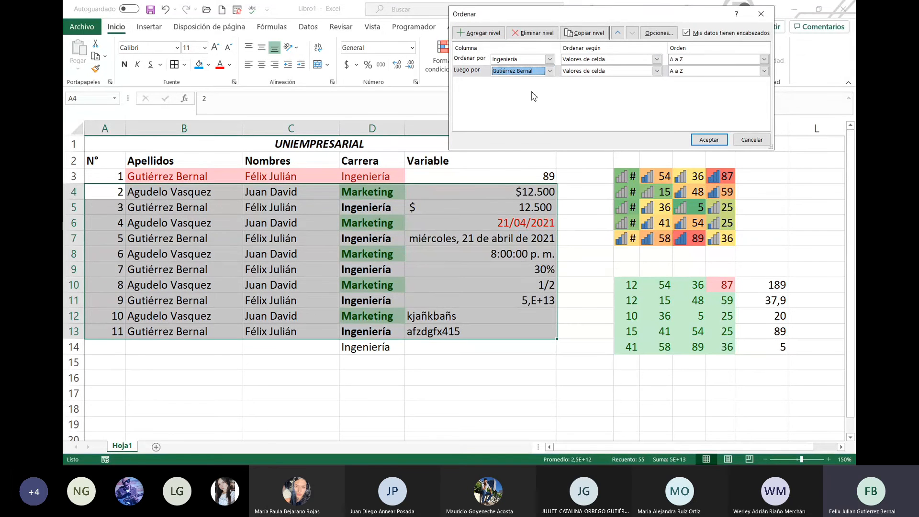
click(708, 140)
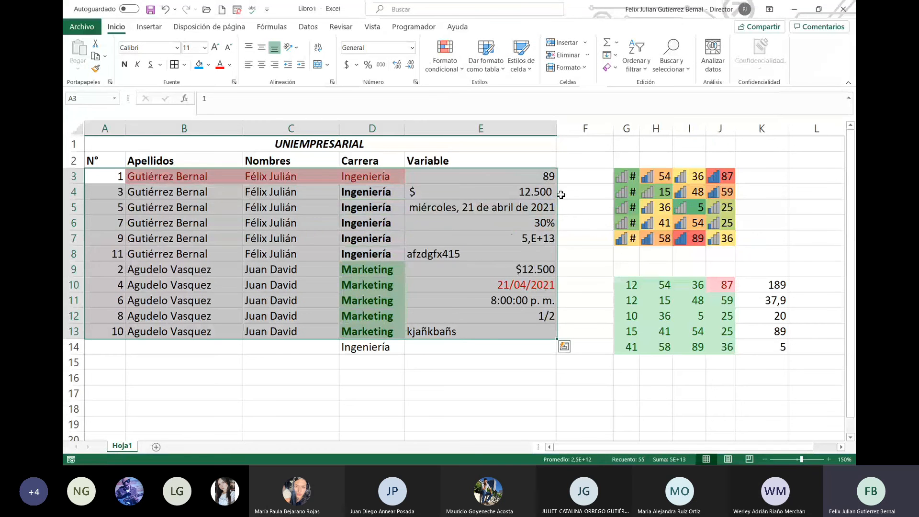
click(402, 210)
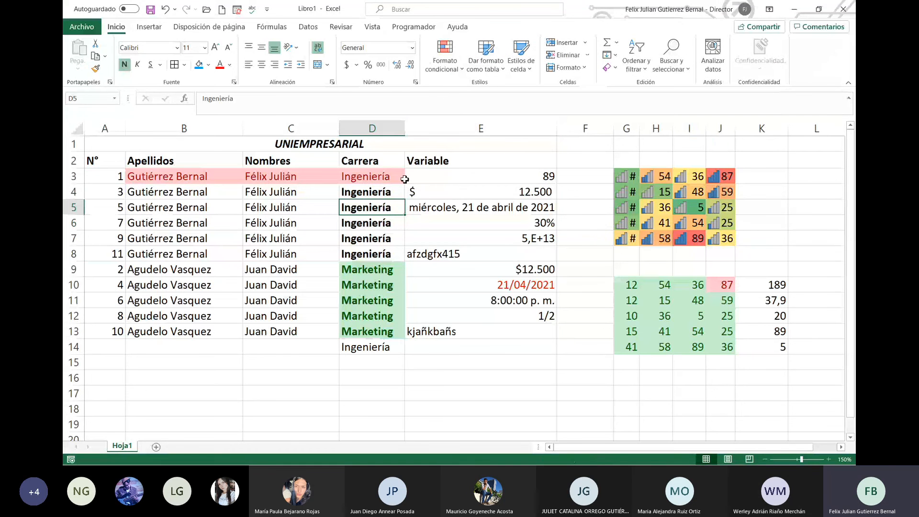
drag(404, 179, 282, 253)
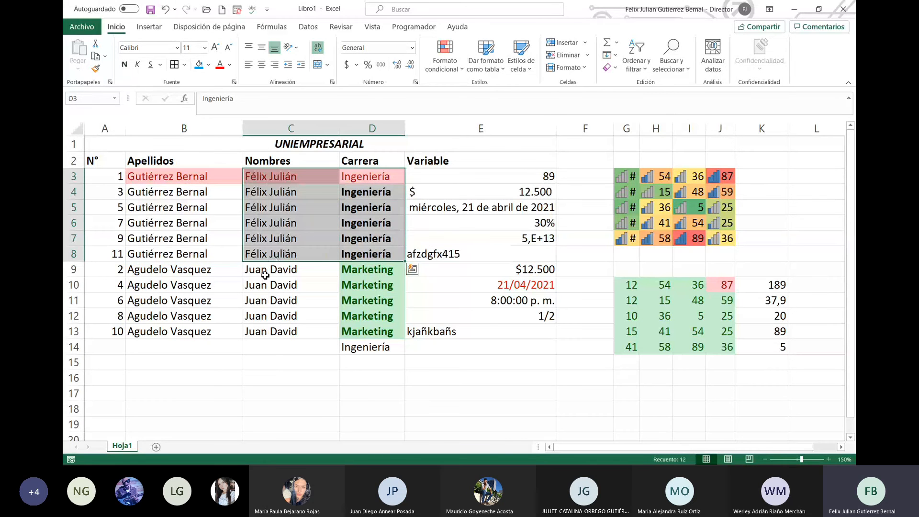
click(361, 273)
drag(361, 273, 216, 333)
drag(96, 178, 109, 328)
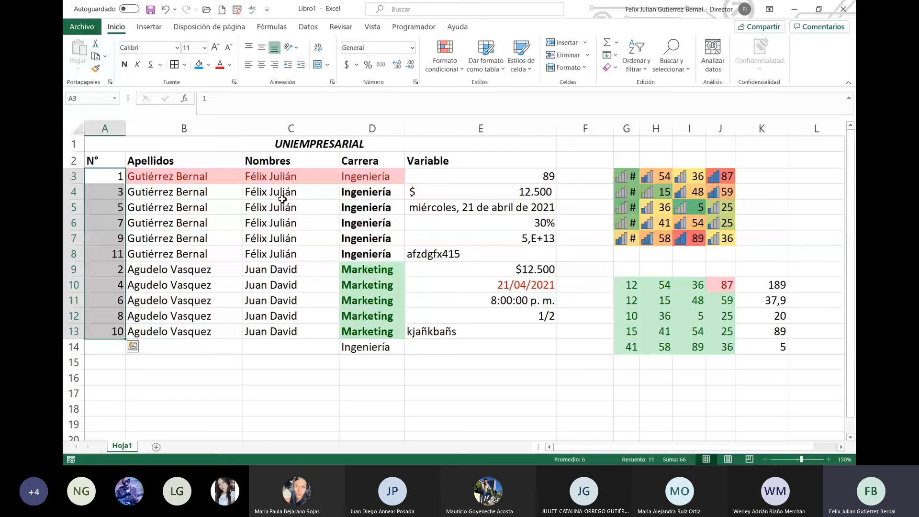
Step: Select the whole student table A2:E13, including the N° header row
click(109, 176)
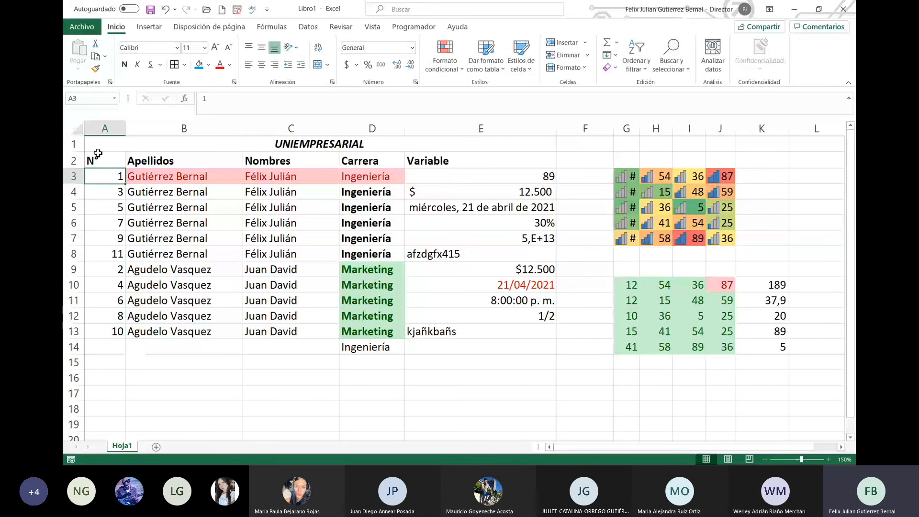
drag(98, 160, 453, 332)
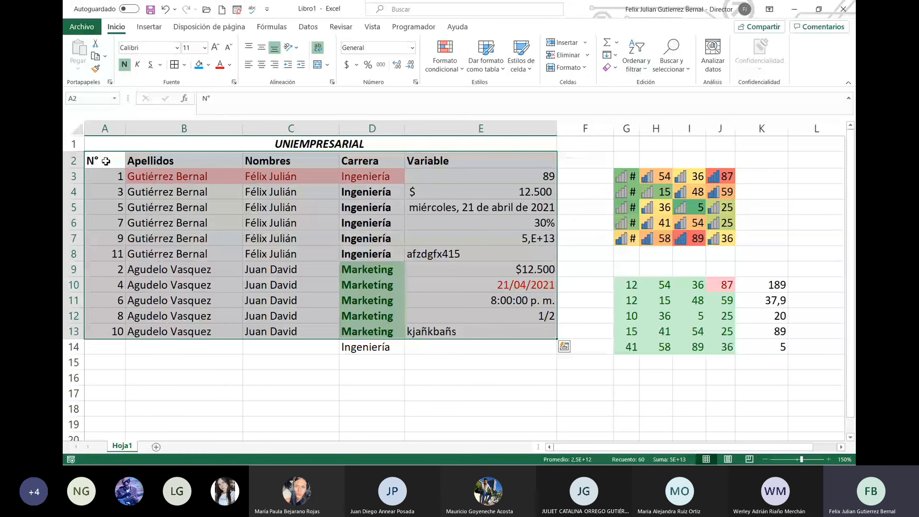
Step: Add AutoFilter dropdowns to the headers with Ctrl+Shift+L and preview the N° and Apellidos filters
key(ctrl+shift+l)
click(465, 224)
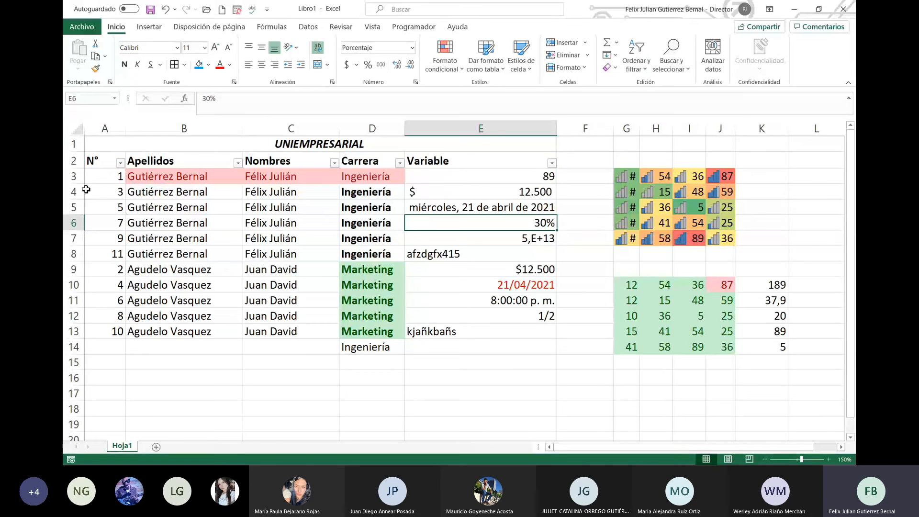
click(122, 166)
scroll(123, 314, down, 2)
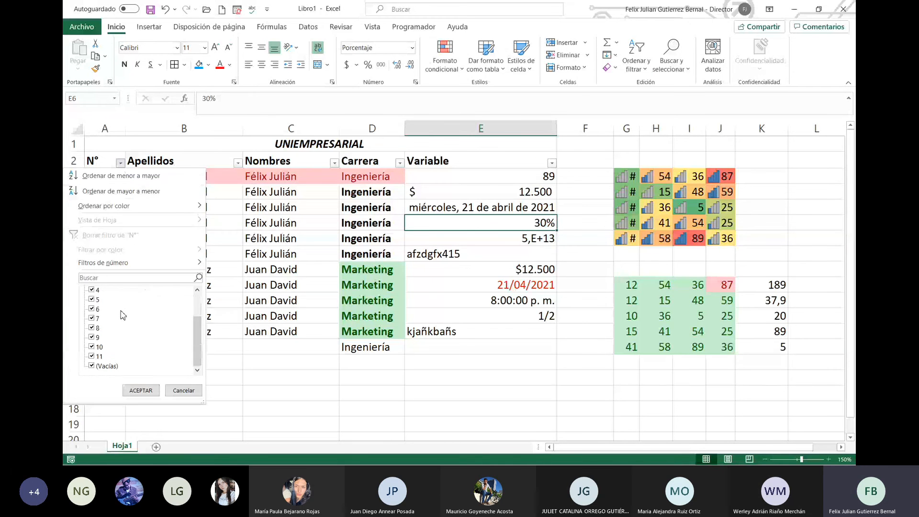
click(191, 390)
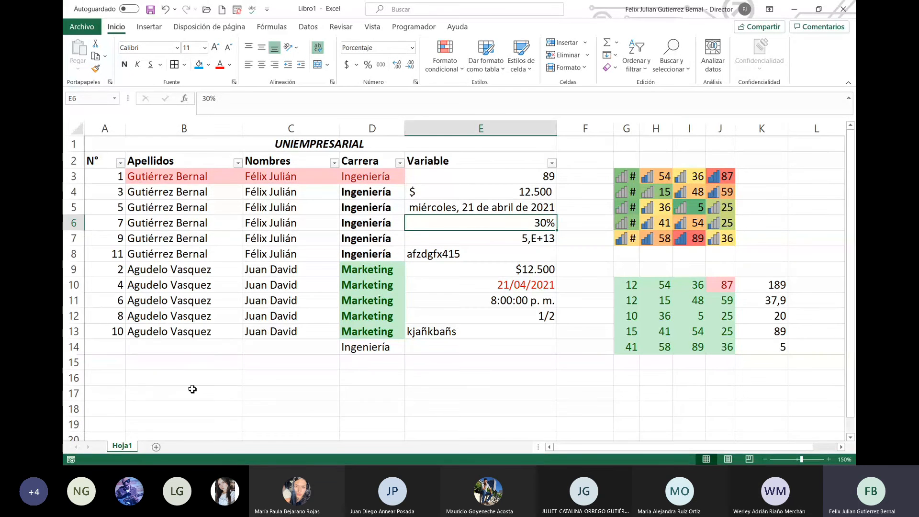
click(238, 163)
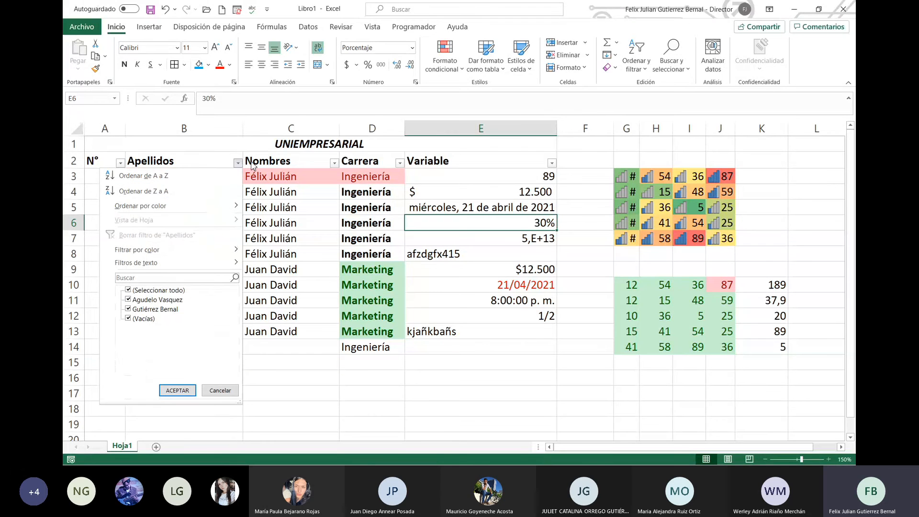
click(403, 148)
Step: Filter Carrera to Ingeniería only by unchecking Marketing
click(400, 165)
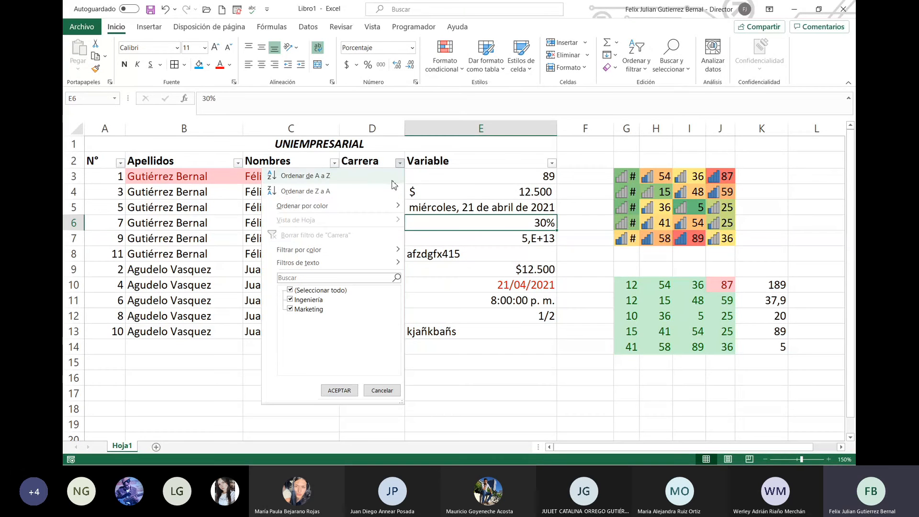
click(290, 309)
click(339, 390)
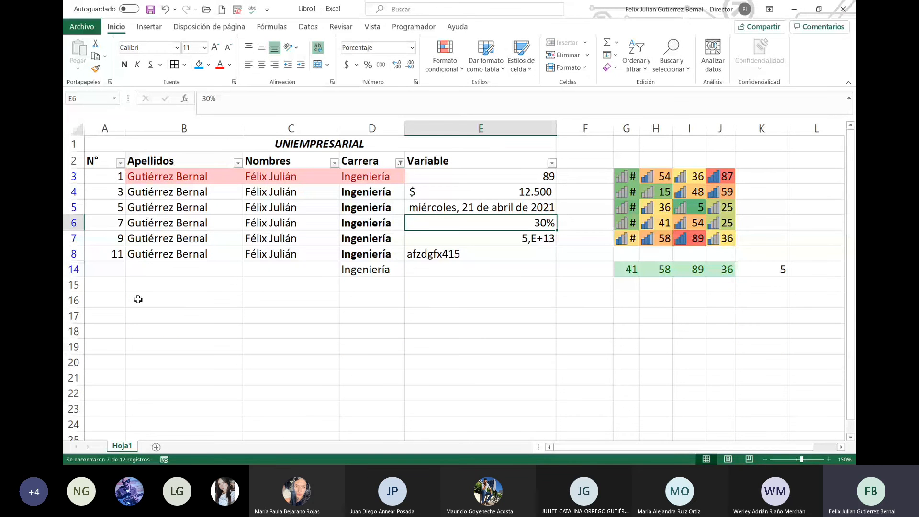
drag(74, 254, 74, 269)
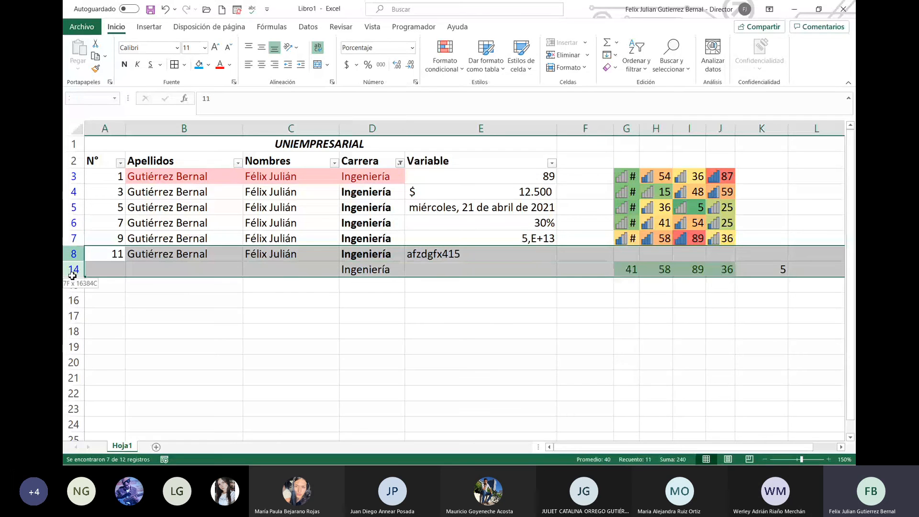
right_click(181, 270)
click(225, 458)
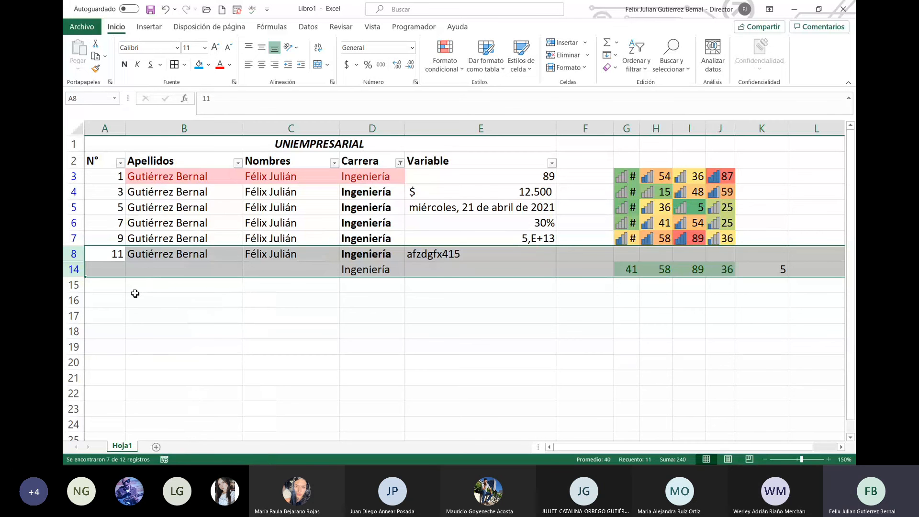
Step: Swap the Carrera filter to Marketing only, leaving entries 2, 4, 6, 8 and 10
click(400, 164)
click(290, 309)
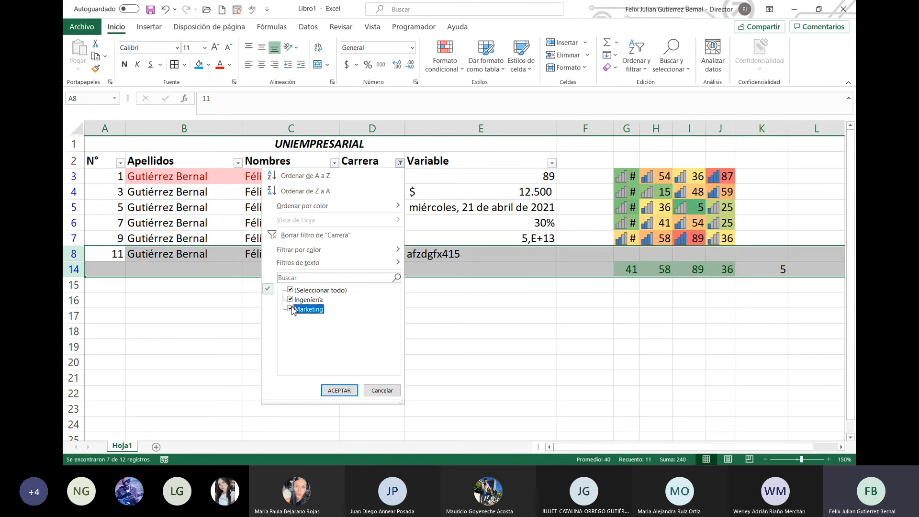
click(290, 300)
click(341, 391)
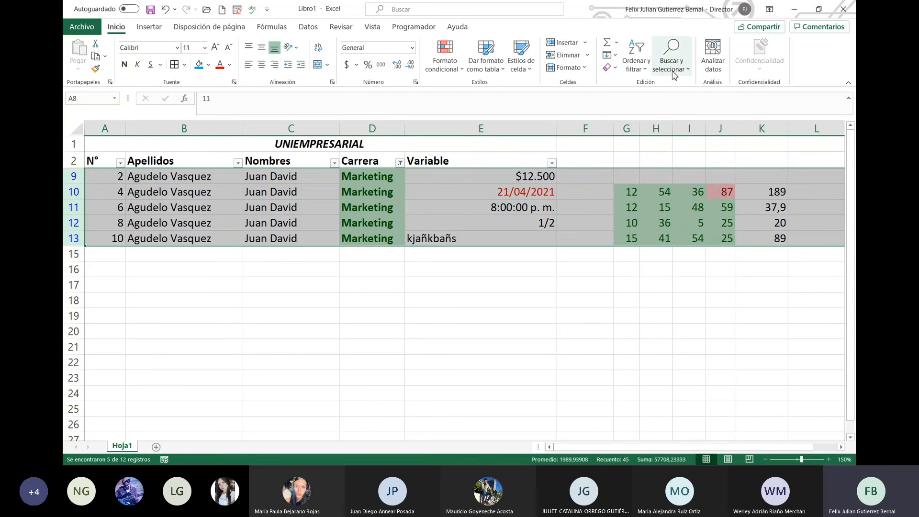
click(399, 163)
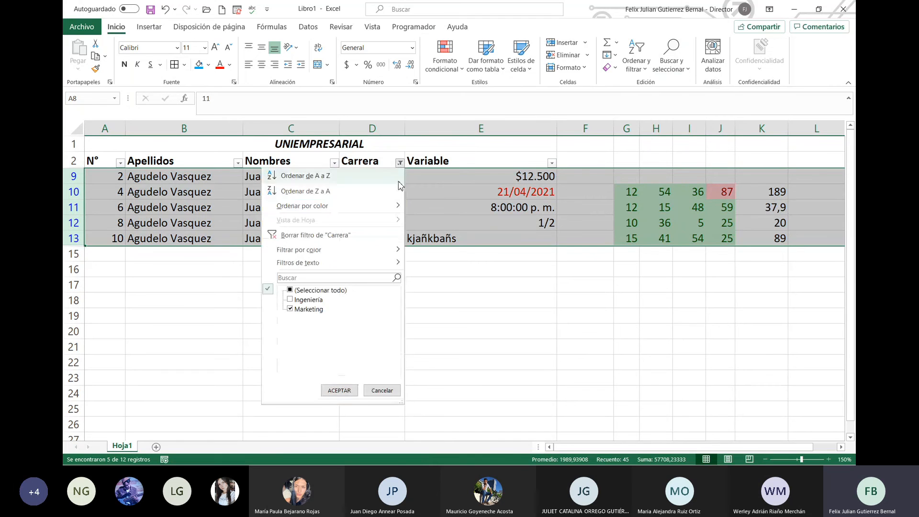
click(508, 294)
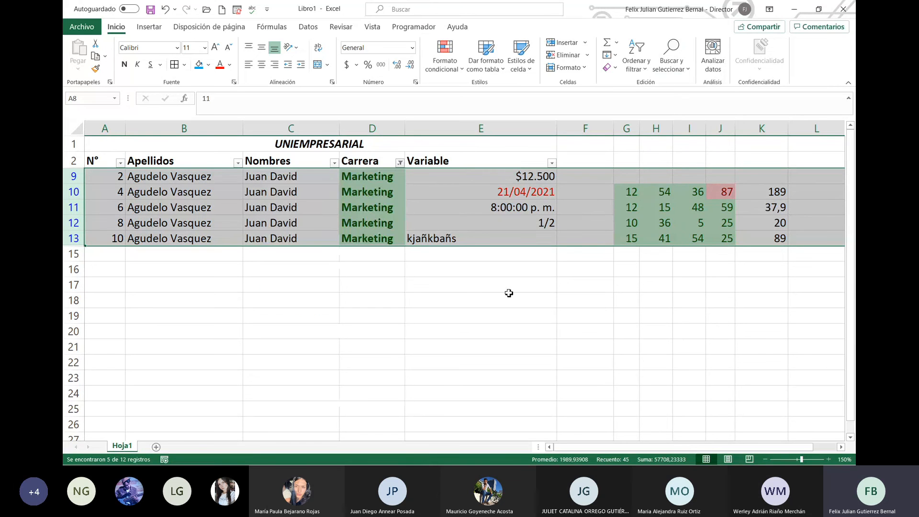
click(552, 163)
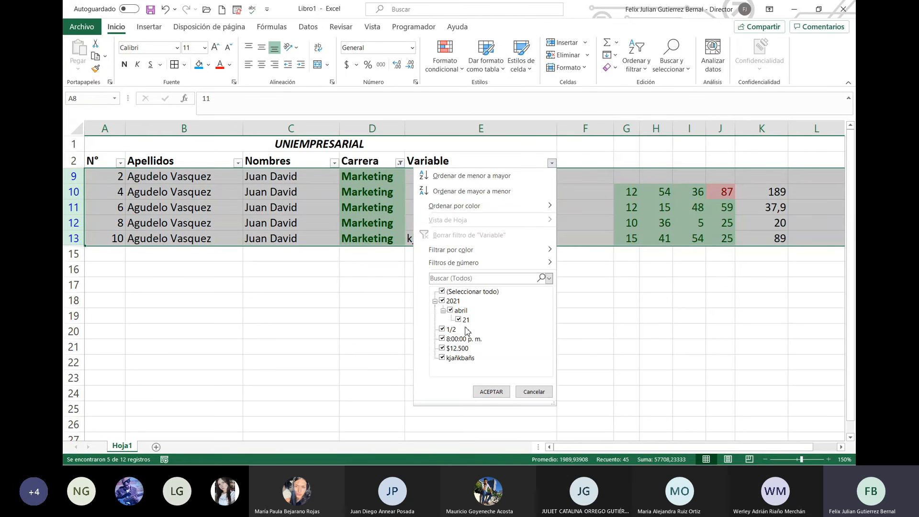
click(441, 291)
click(442, 300)
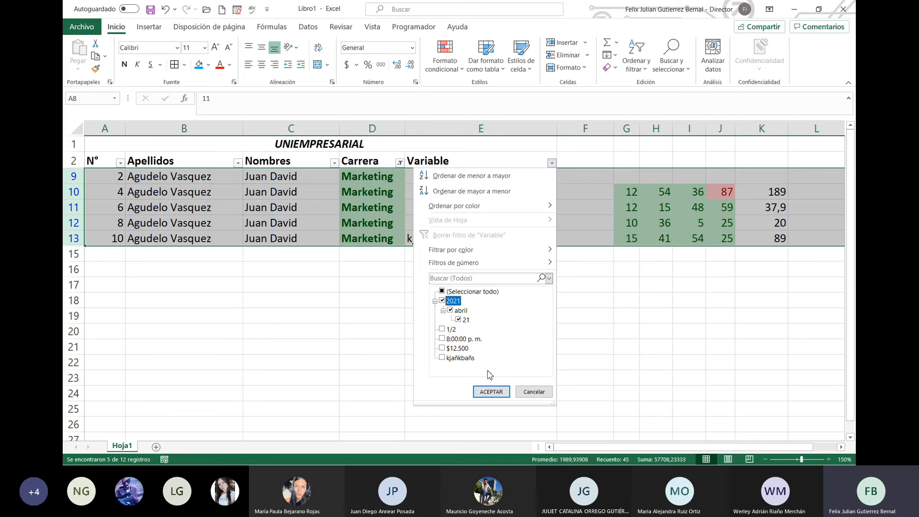
click(498, 394)
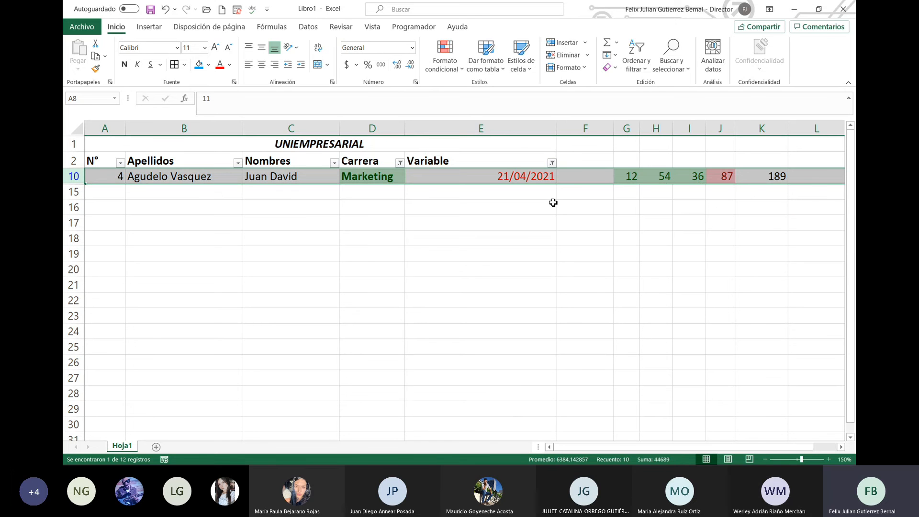
click(552, 163)
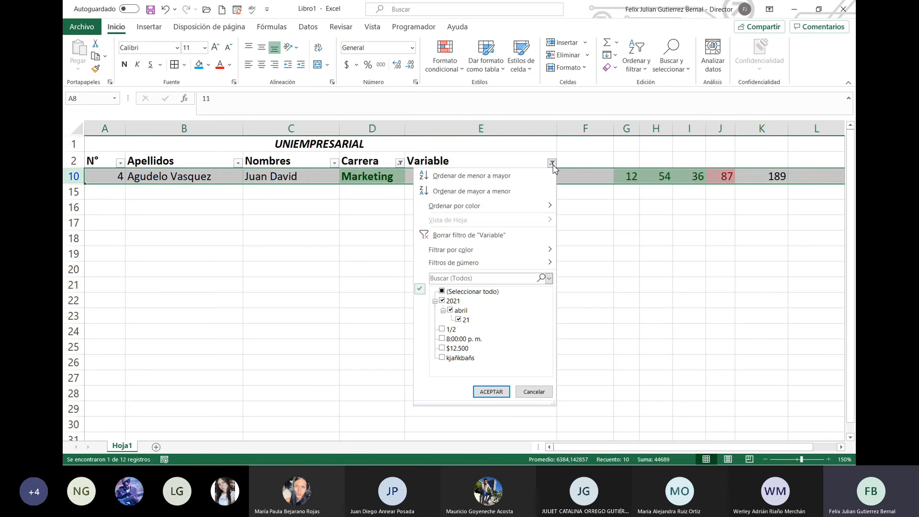
click(443, 292)
click(491, 392)
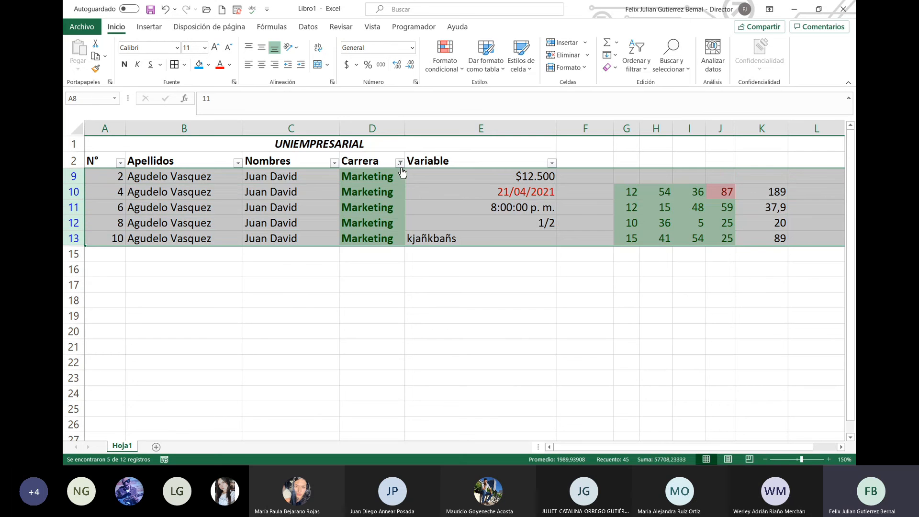
Step: Re-tick Ingeniería in the Carrera filter so all student rows show again
click(401, 164)
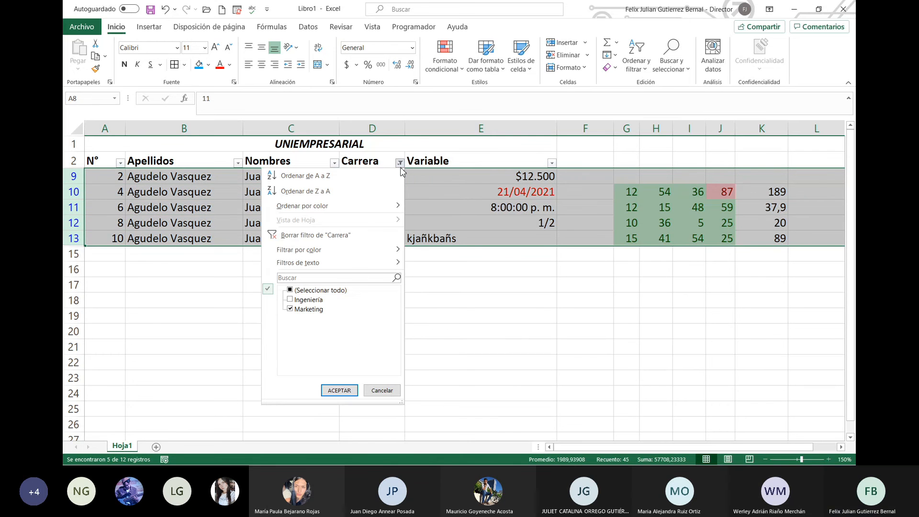
click(303, 298)
click(339, 390)
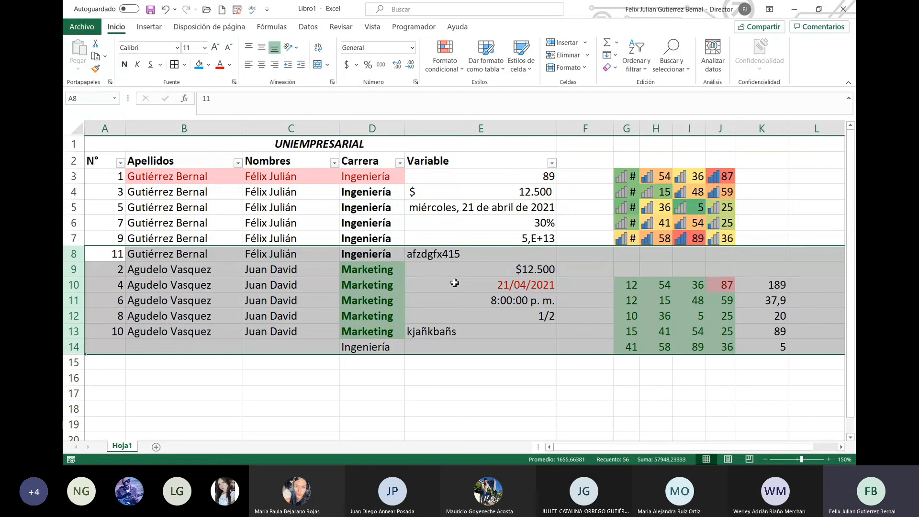
Step: Select the scores G10:J14 and run Analizar datos to get chart ideas
click(351, 253)
drag(94, 176, 638, 365)
click(656, 300)
drag(630, 283, 725, 348)
click(712, 47)
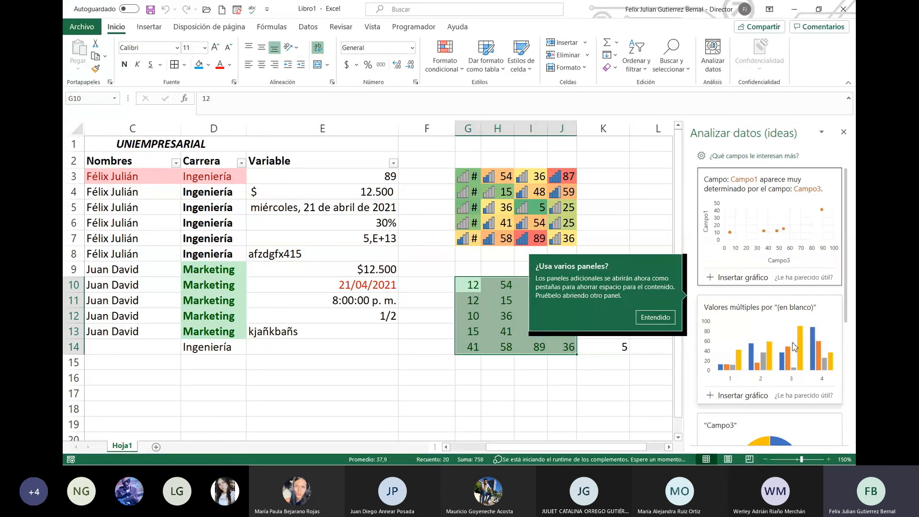
Step: Scroll through the suggested charts, then close the Analizar datos pane
scroll(789, 348, down, 5)
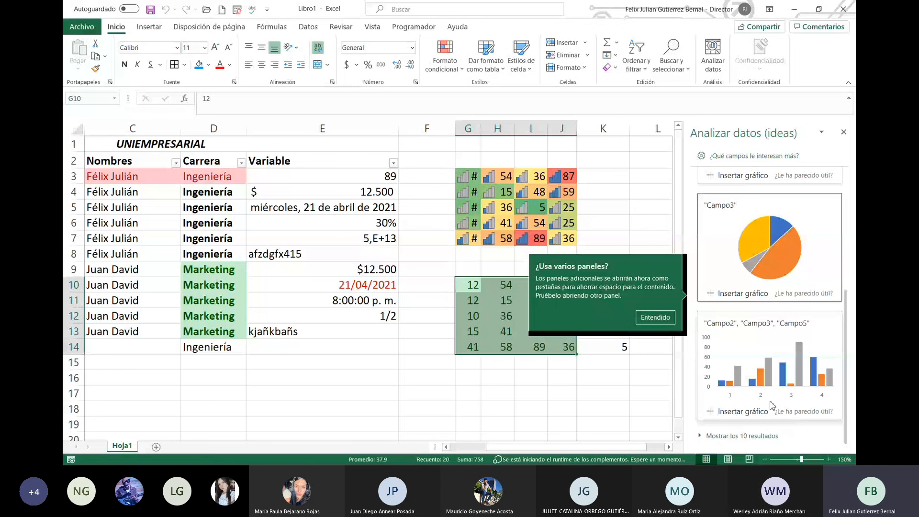
click(844, 132)
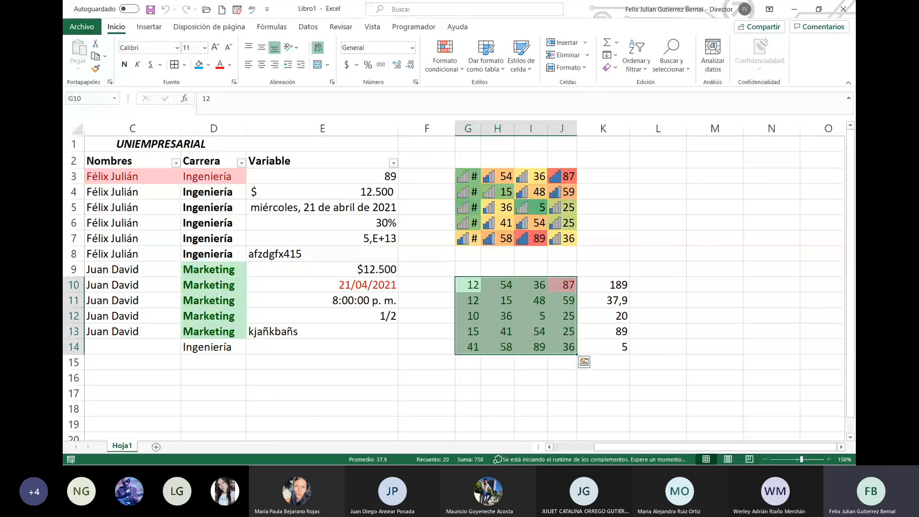
Step: Show the Insertar ribbon commands, then switch away from Excel
click(152, 29)
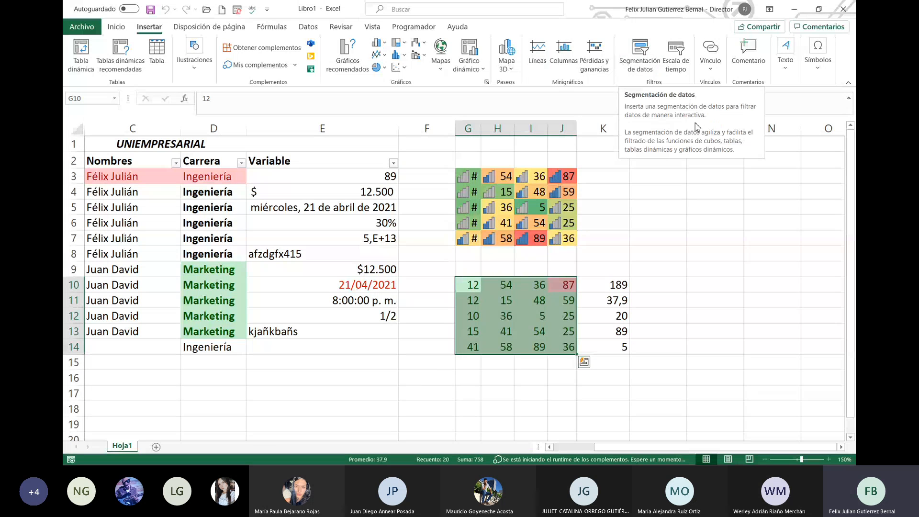
key(alt+Tab)
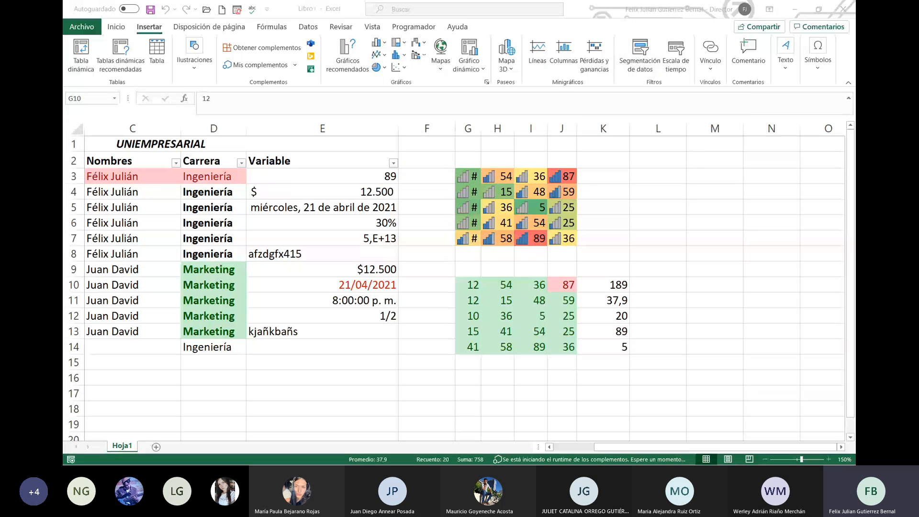